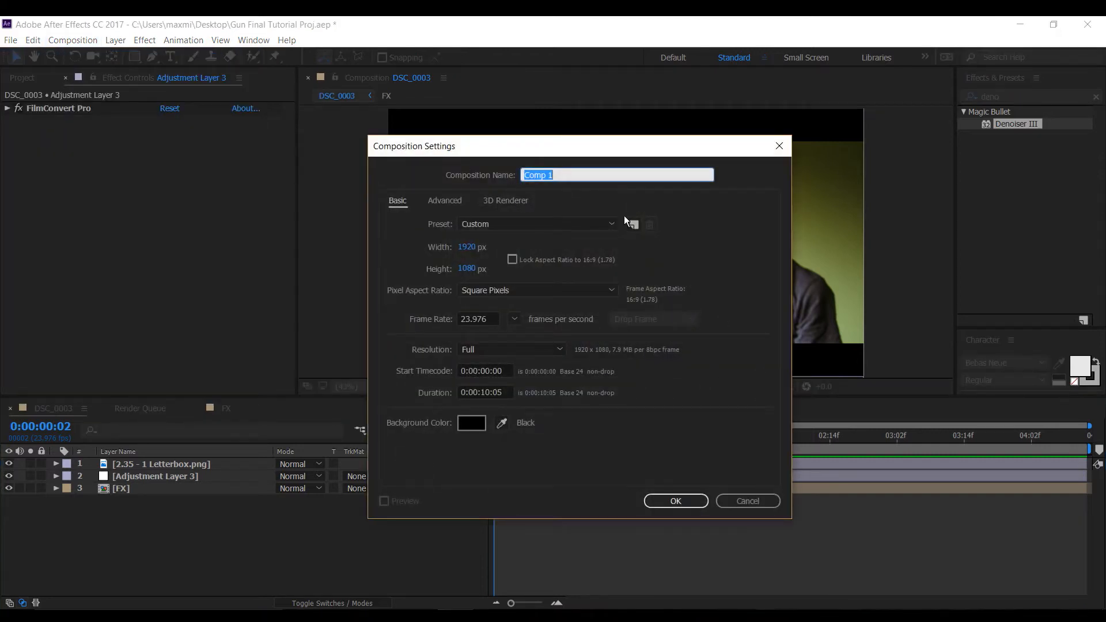
# Create a new composition named Gun Tutorial with a duration of 0:00:30:00
pyautogui.click(503, 391)
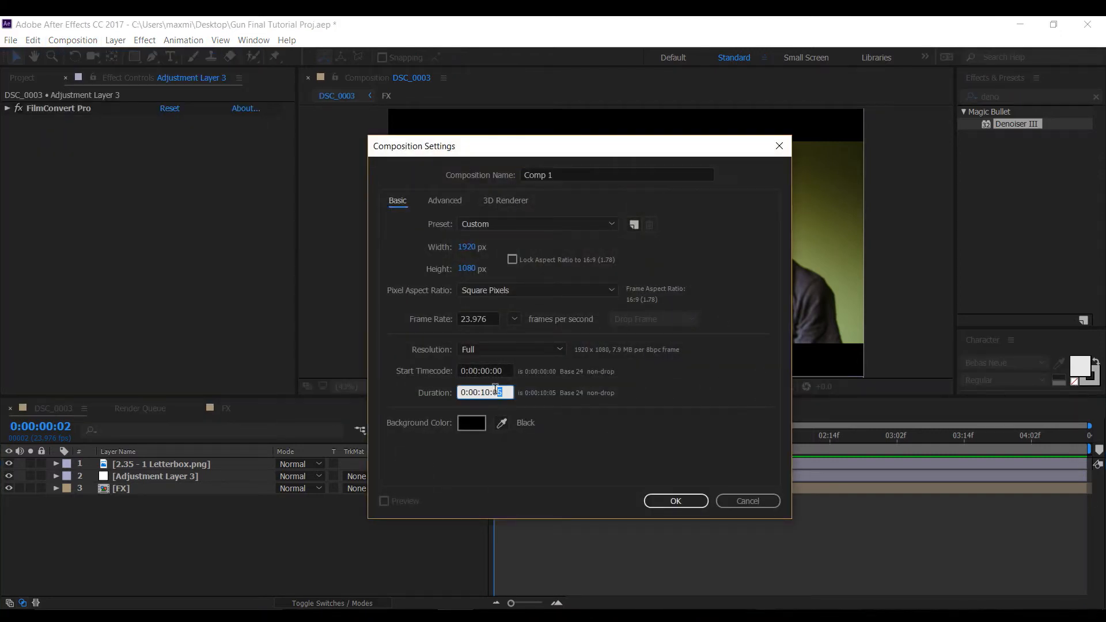
pyautogui.moveTo(443, 389); pyautogui.dragTo(481, 393)
pyautogui.write('30')
pyautogui.click(571, 175)
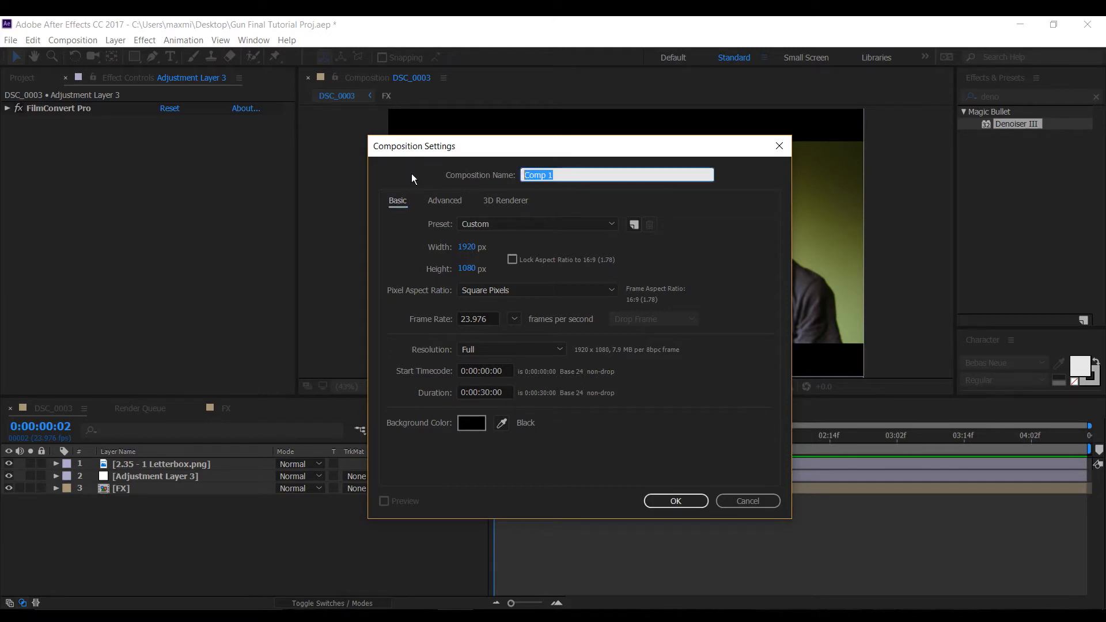
pyautogui.write('Gun Tutorial')
pyautogui.click(671, 500)
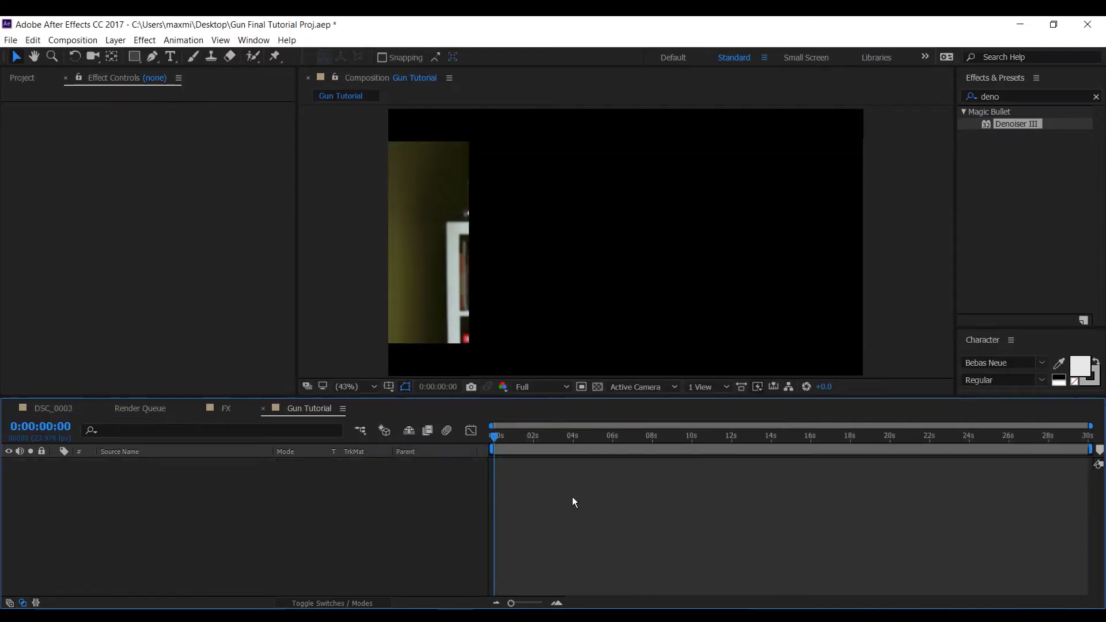
# Add the DSC_0043.MOV footage from the project files to the Gun Tutorial composition as a layer
pyautogui.click(26, 78)
pyautogui.click(100, 80)
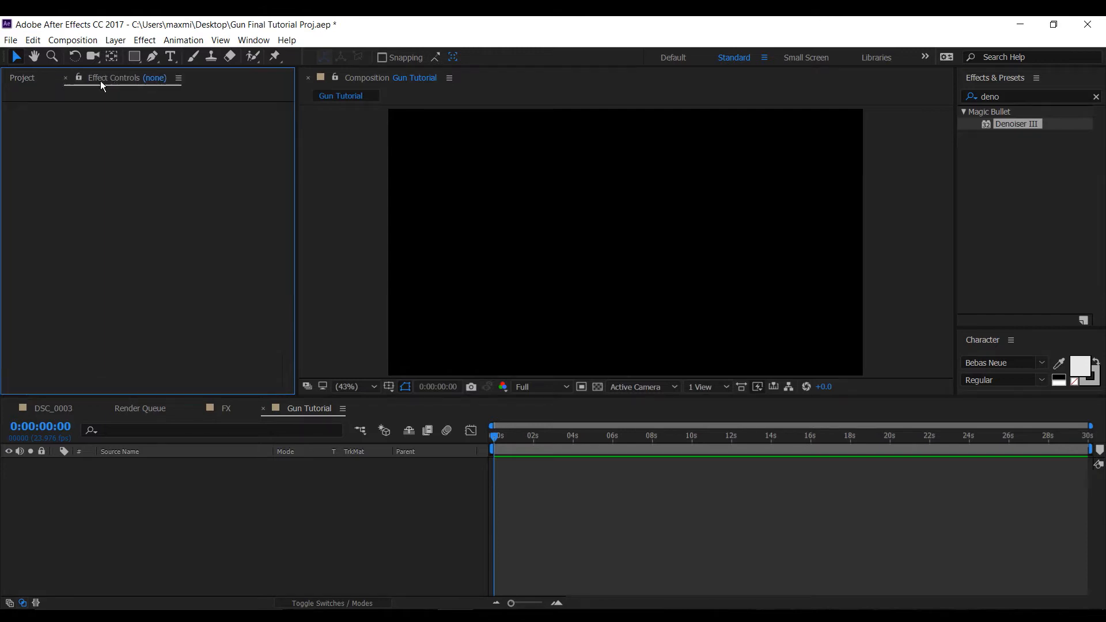
pyautogui.click(31, 79)
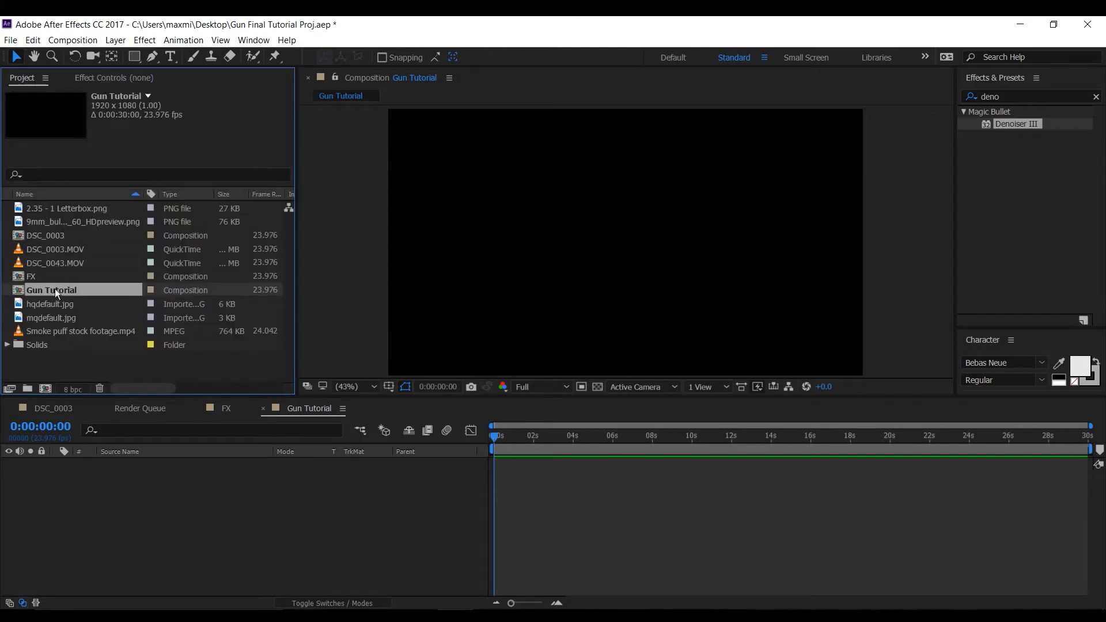
pyautogui.click(56, 263)
pyautogui.moveTo(64, 261); pyautogui.dragTo(171, 503)
# End the work area after the shot, at about 4.5 seconds, trim the composition to it and play back the result
pyautogui.moveTo(496, 441)
pyautogui.mouseDown()
pyautogui.moveTo(636, 463)
pyautogui.moveTo(489, 442)
pyautogui.mouseUp()
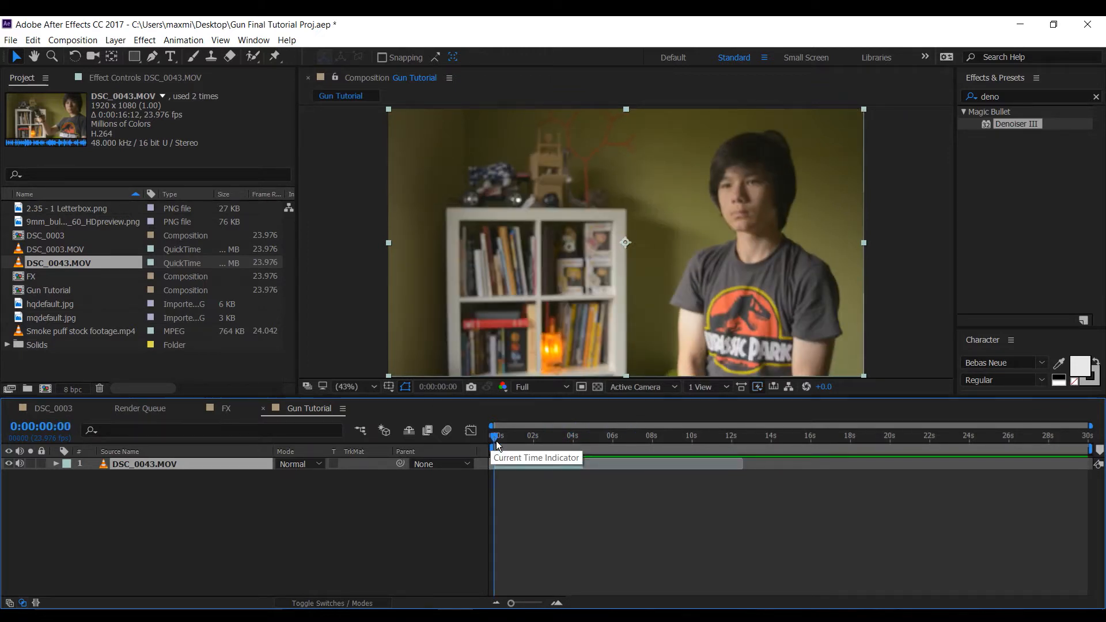
pyautogui.moveTo(496, 435); pyautogui.dragTo(553, 437)
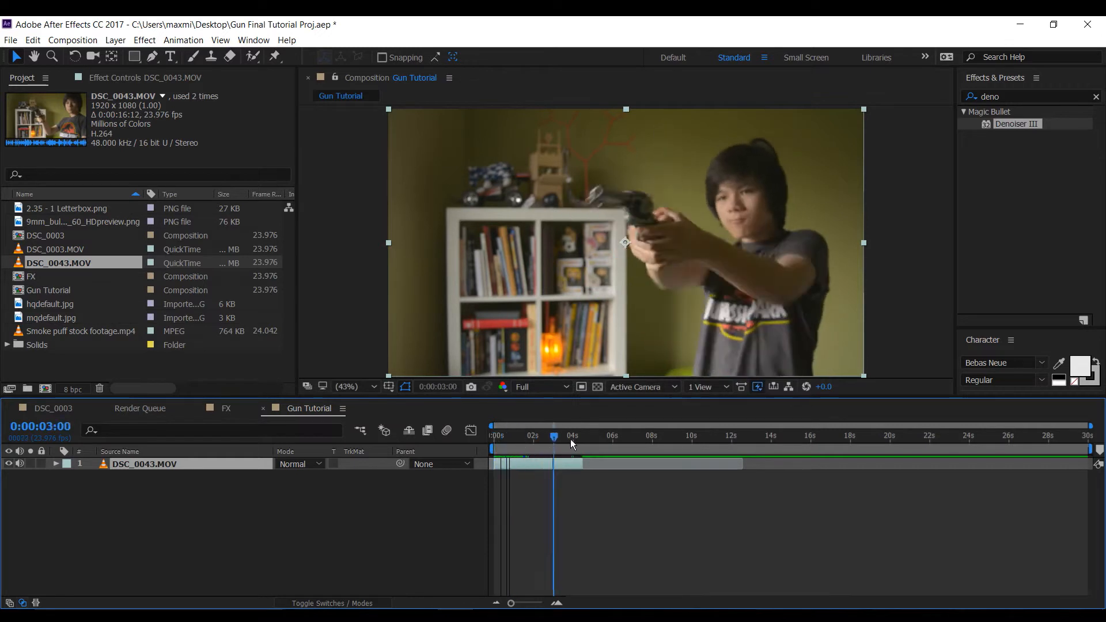
pyautogui.click(572, 442)
pyautogui.moveTo(1089, 448); pyautogui.dragTo(583, 448)
pyautogui.rightClick(567, 449)
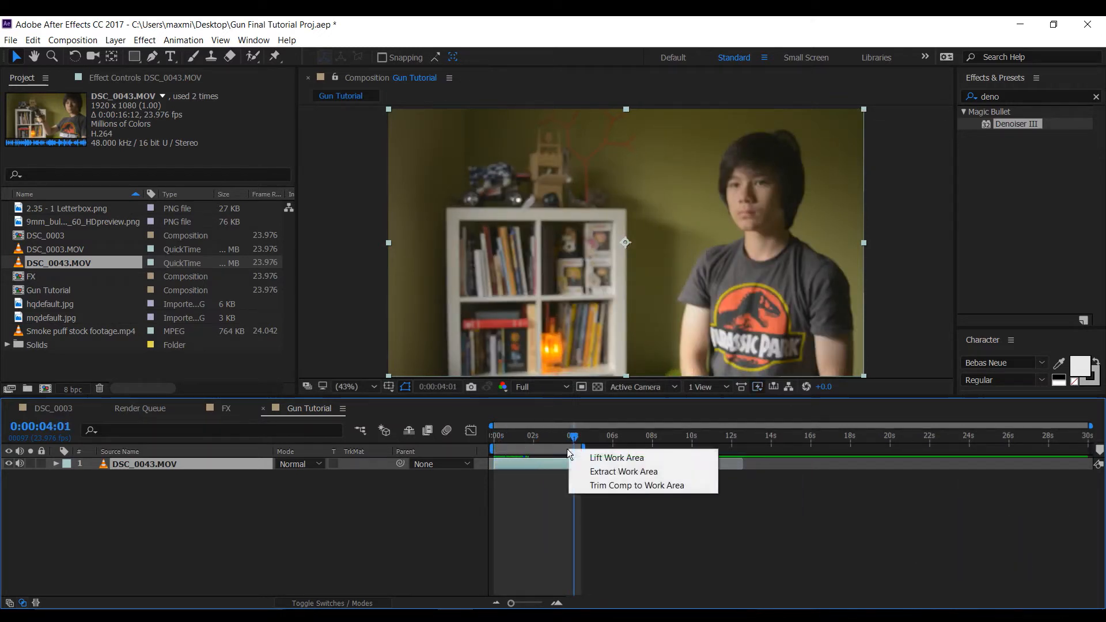
pyautogui.click(620, 486)
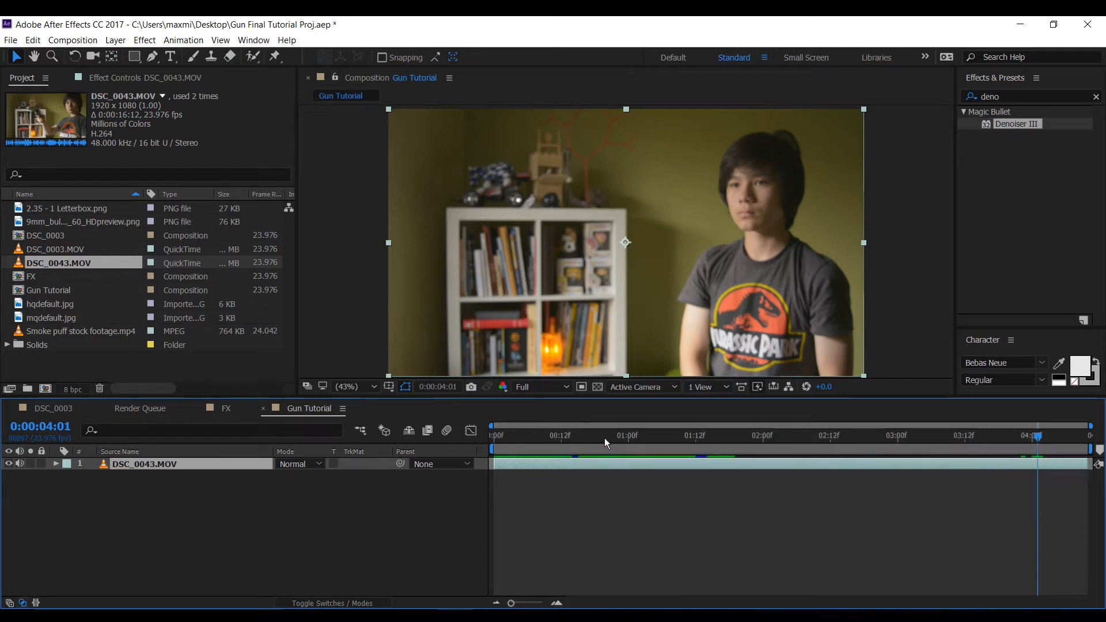
pyautogui.press('space')
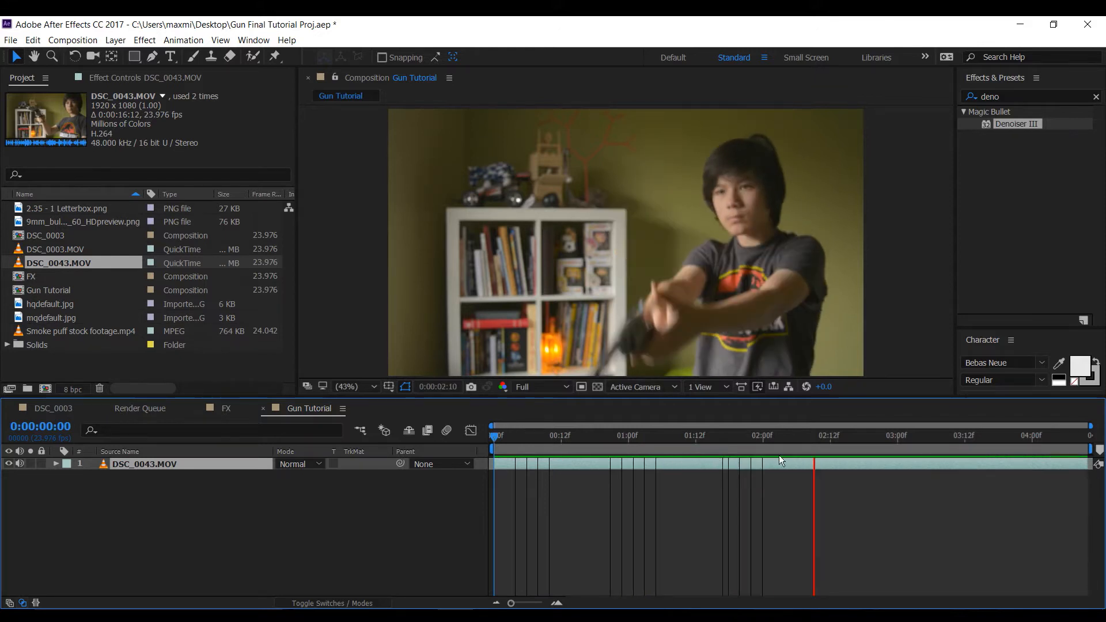
pyautogui.press('space')
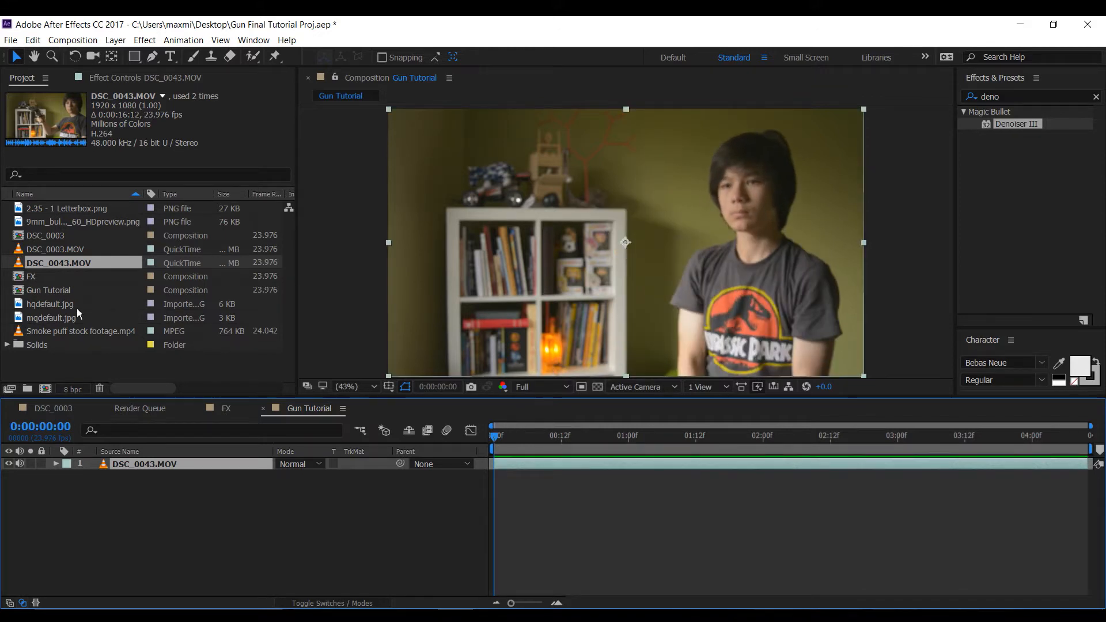
# Place the muzzle flash image hqdefault.jpg above the footage and rotate it 180 degrees
pyautogui.click(60, 313)
pyautogui.click(60, 300)
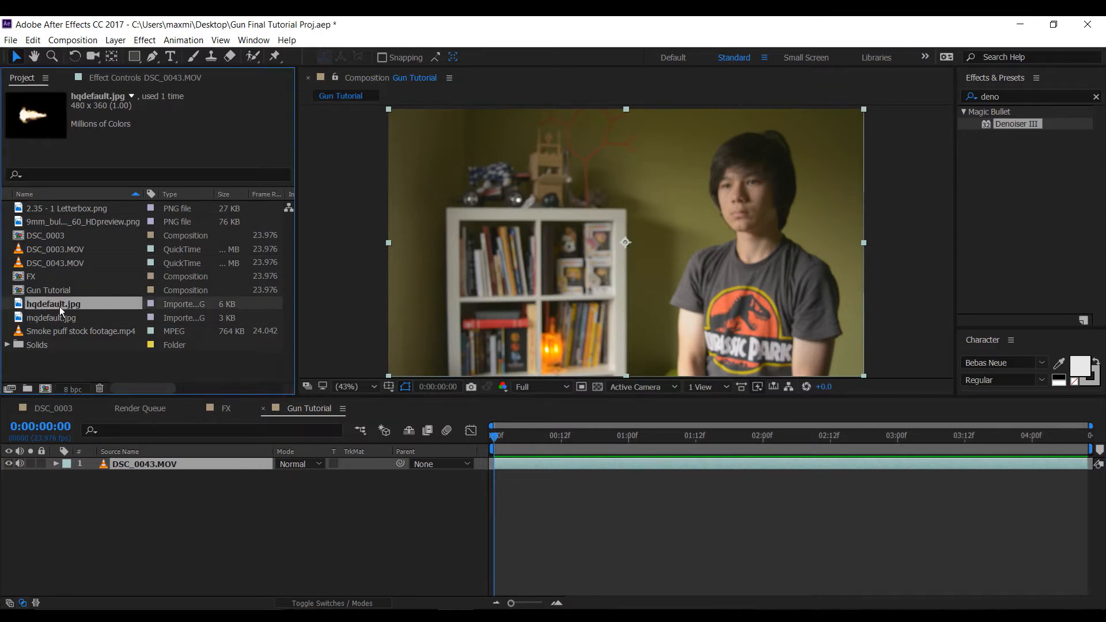
pyautogui.moveTo(57, 302); pyautogui.dragTo(192, 493)
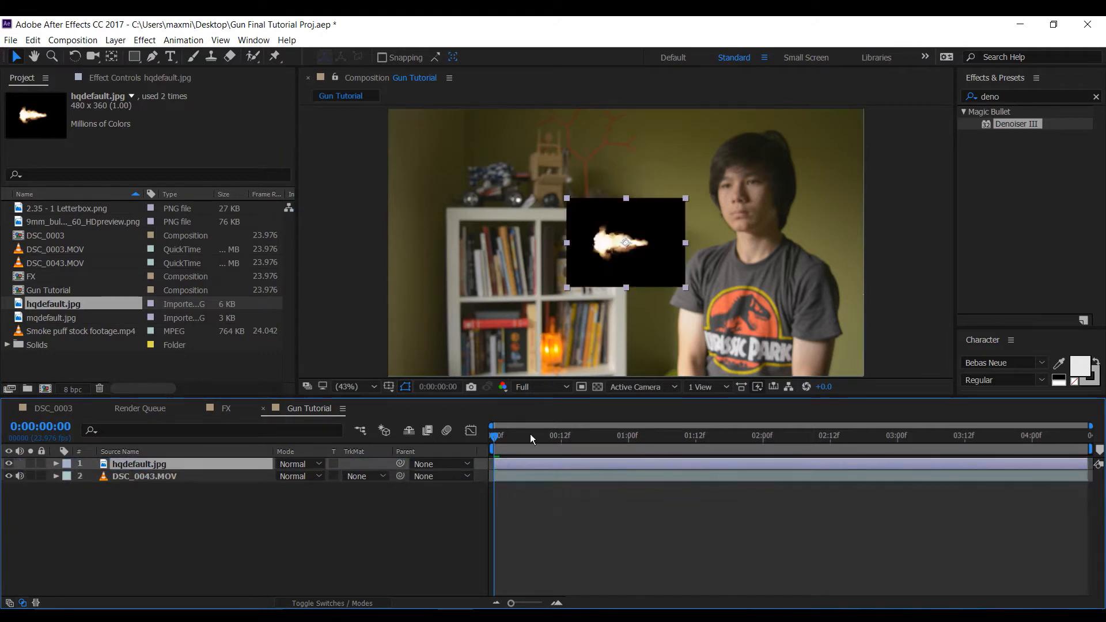
pyautogui.press('r')
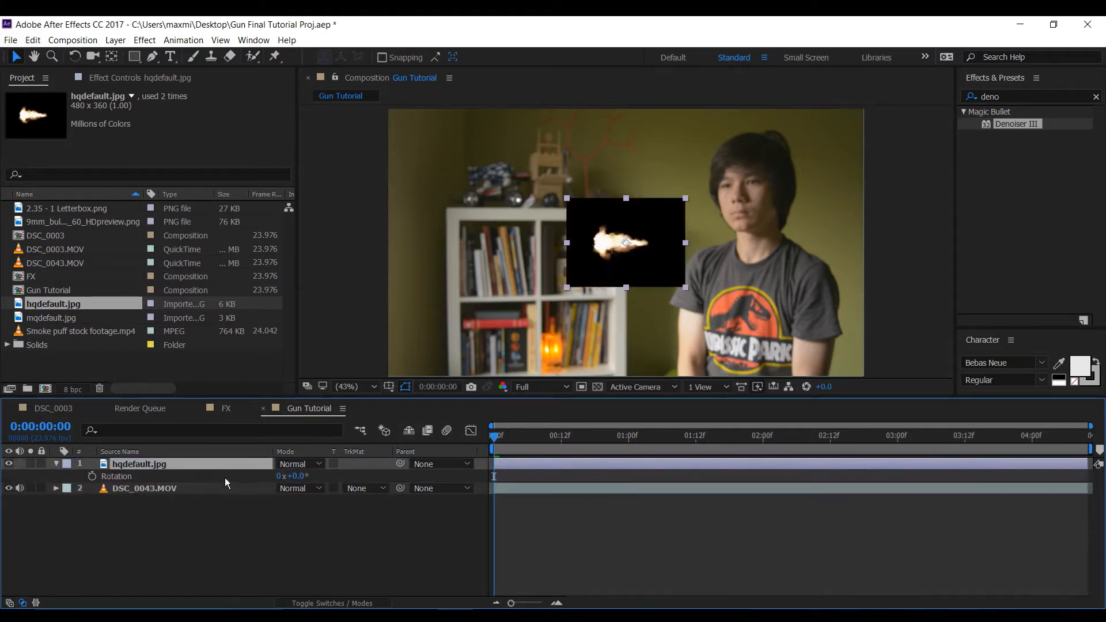
pyautogui.click(298, 475)
pyautogui.write('180')
pyautogui.press('Return')
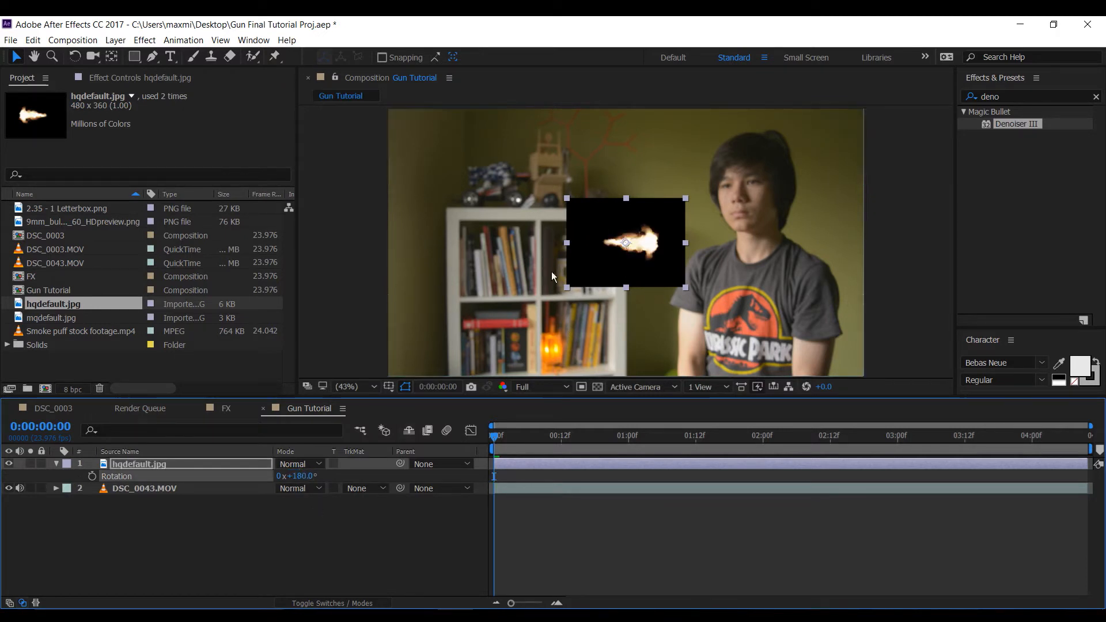
# Scale the hqdefault.jpg layer to 250% and move it over the bookshelf
pyautogui.press('s')
pyautogui.moveTo(321, 481); pyautogui.dragTo(431, 484)
pyautogui.moveTo(703, 255); pyautogui.dragTo(569, 263)
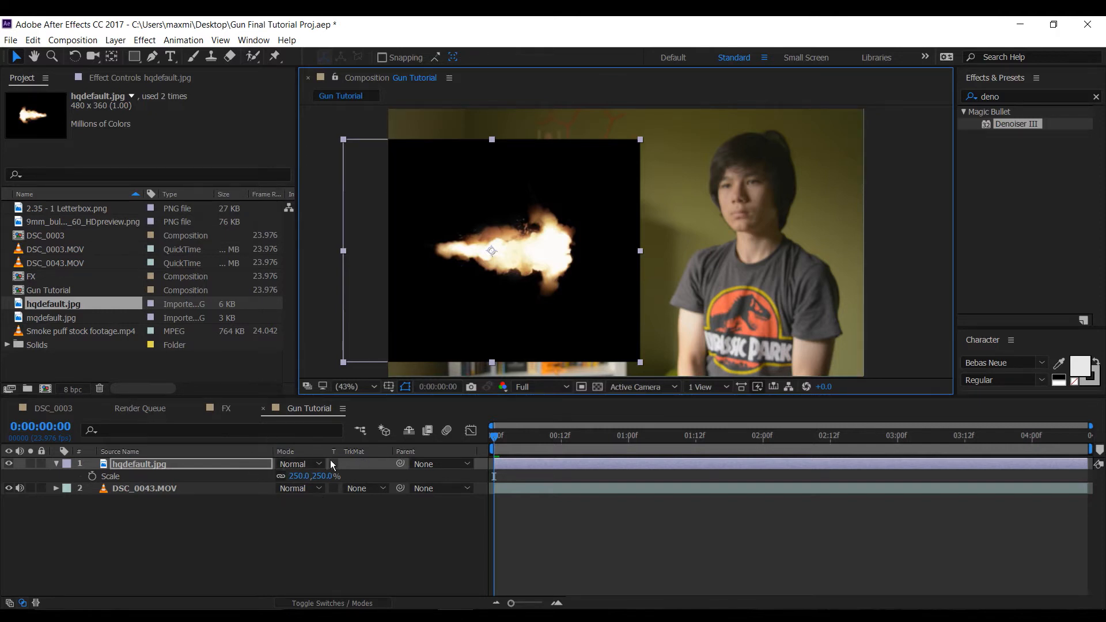
# Compare the Add and Screen blending modes on the hqdefault.jpg layer, settle on Add and nudge the flash slightly
pyautogui.click(303, 465)
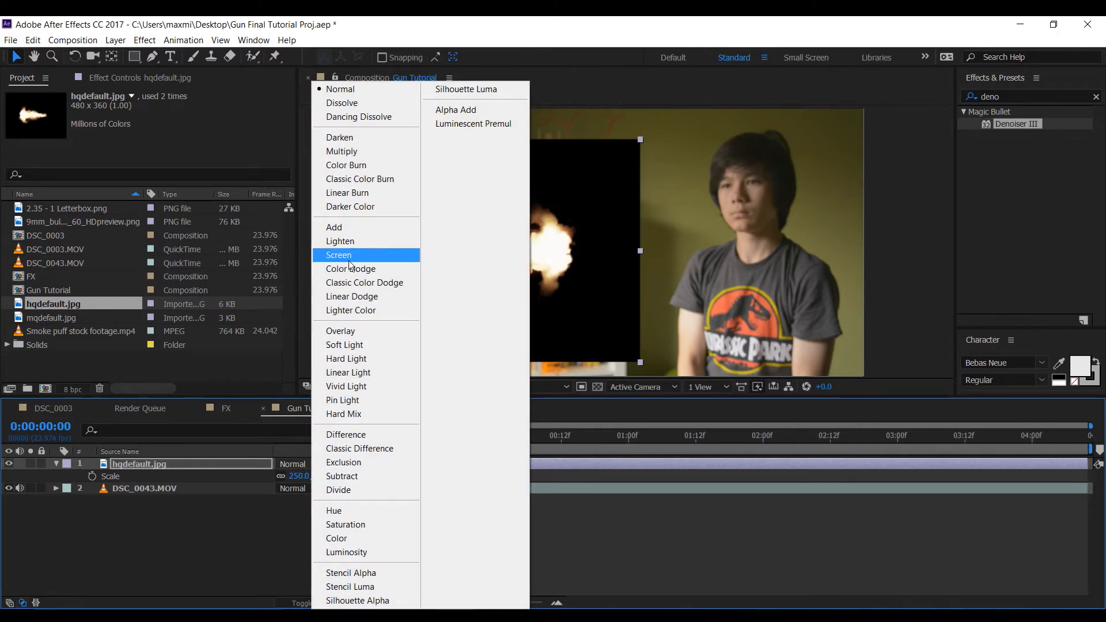
pyautogui.click(347, 227)
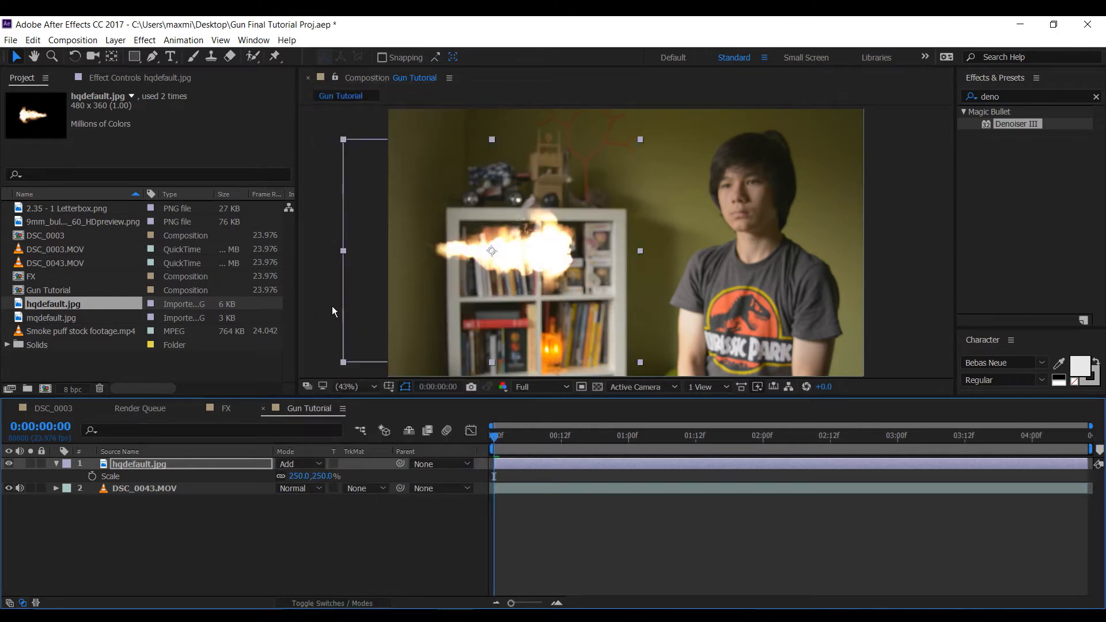
pyautogui.click(294, 462)
pyautogui.click(335, 250)
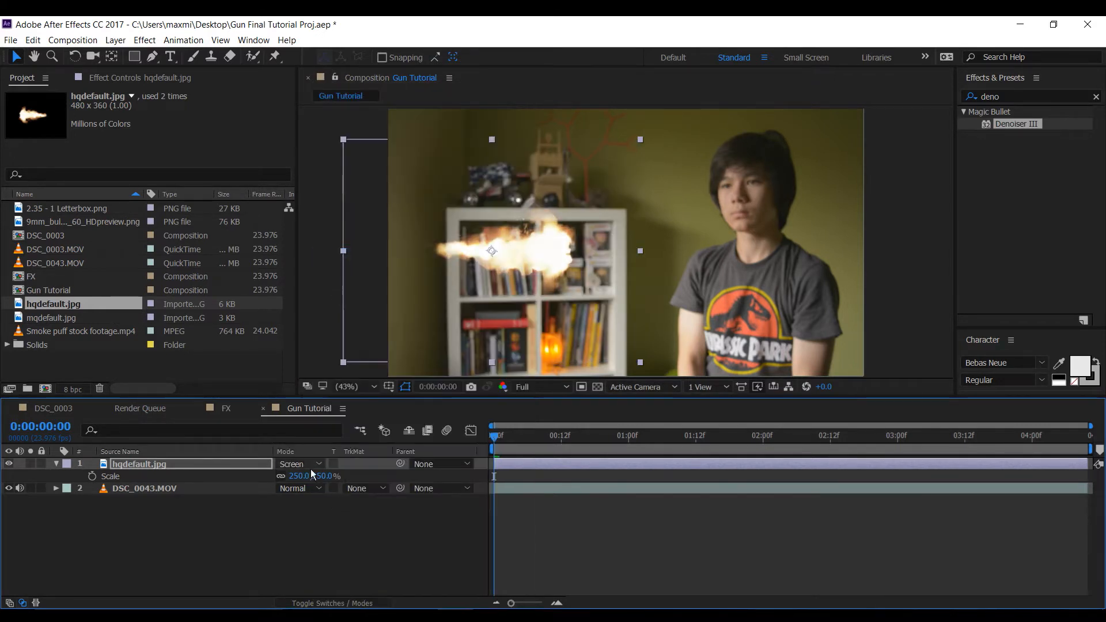
pyautogui.click(310, 466)
pyautogui.click(347, 229)
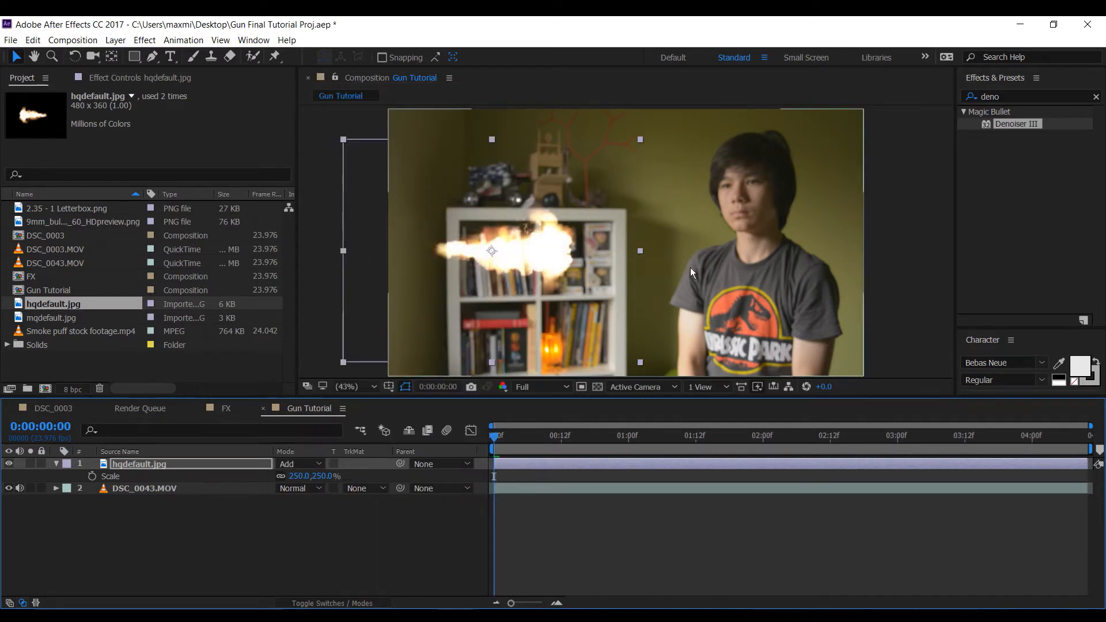
pyautogui.moveTo(553, 276); pyautogui.dragTo(569, 280)
# Find the firing frame at 0:00:01:16 and mark it with composition marker 1
pyautogui.moveTo(501, 437); pyautogui.dragTo(724, 455)
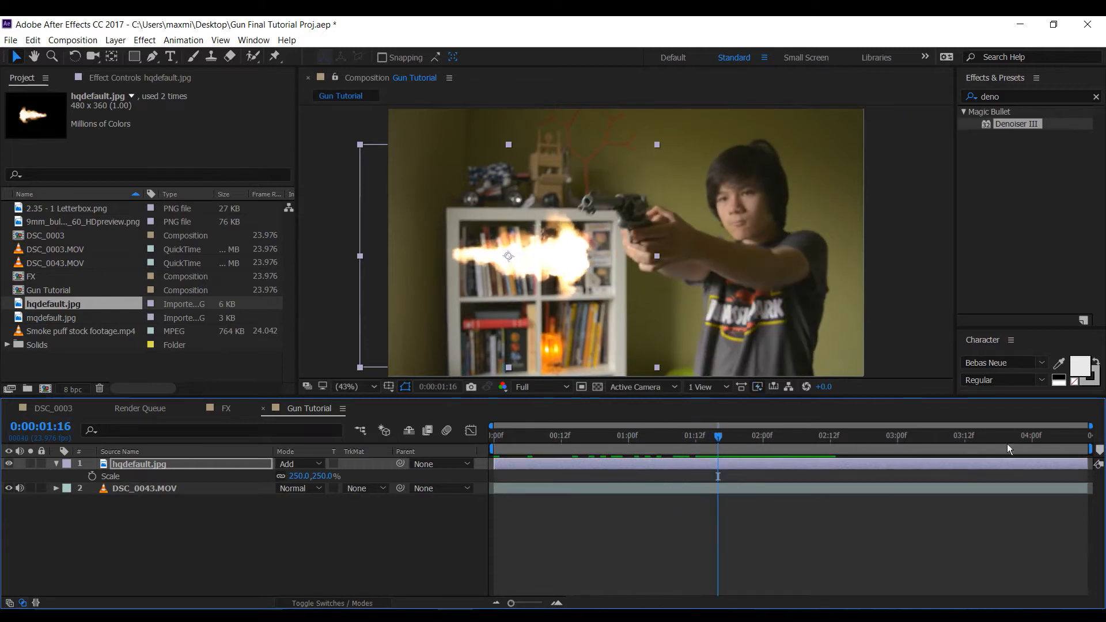
pyautogui.press('space')
pyautogui.press('space')
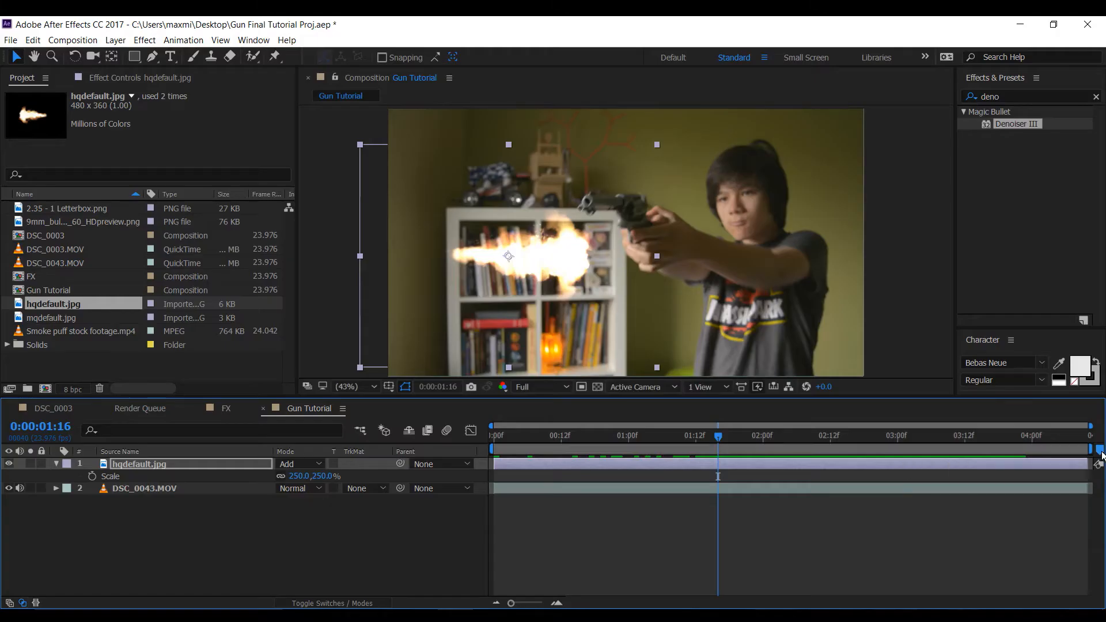
pyautogui.moveTo(1095, 277); pyautogui.dragTo(1040, 280)
pyautogui.moveTo(1034, 459); pyautogui.dragTo(739, 459)
pyautogui.click(723, 436)
pyautogui.moveTo(724, 436); pyautogui.dragTo(718, 436)
# Align the hqdefault.jpg flash with the gun's muzzle and narrow its horizontal scale to 219.9%
pyautogui.moveTo(556, 252); pyautogui.dragTo(561, 221)
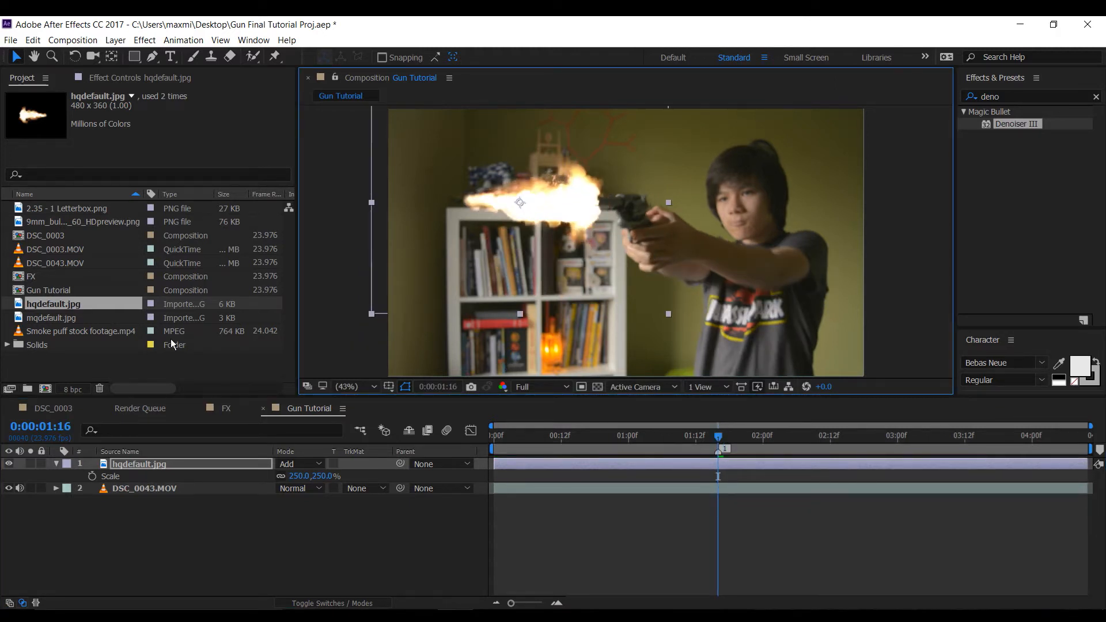
pyautogui.moveTo(372, 203); pyautogui.dragTo(389, 203)
pyautogui.moveTo(577, 208); pyautogui.dragTo(585, 208)
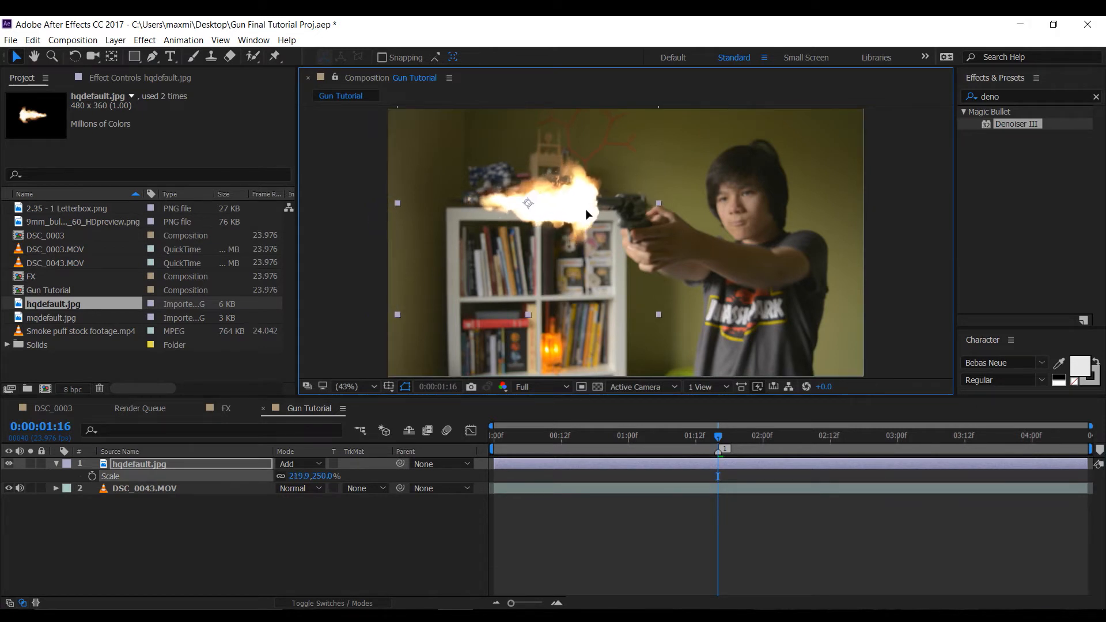
pyautogui.click(230, 526)
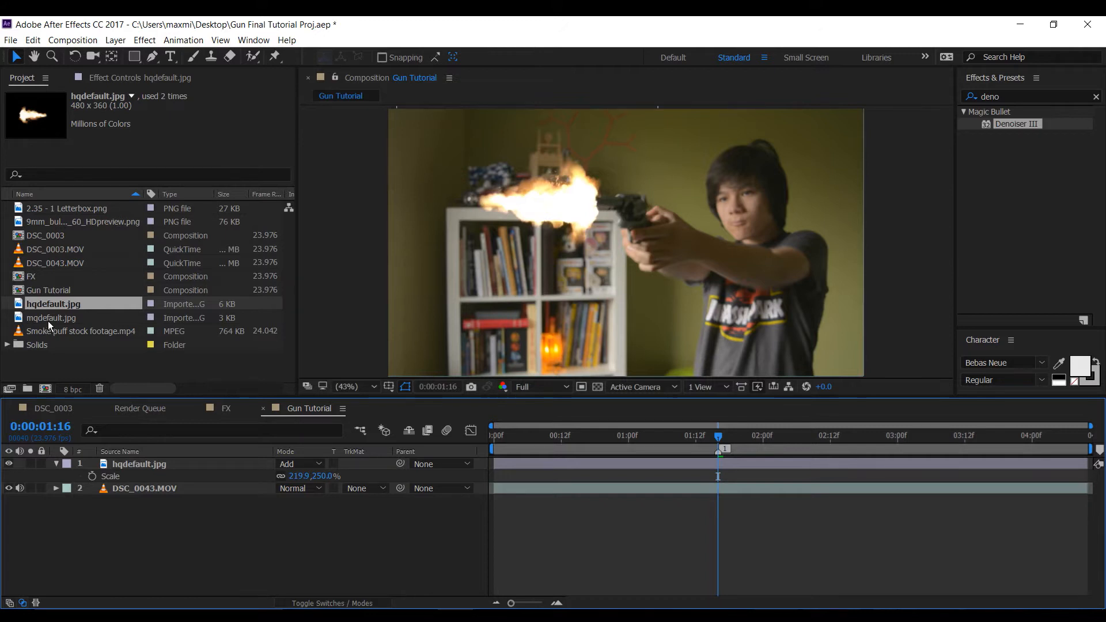
# Add mqdefault.jpg as the top layer, scale it to 260% and place it near the gun's muzzle
pyautogui.moveTo(47, 315); pyautogui.dragTo(149, 462)
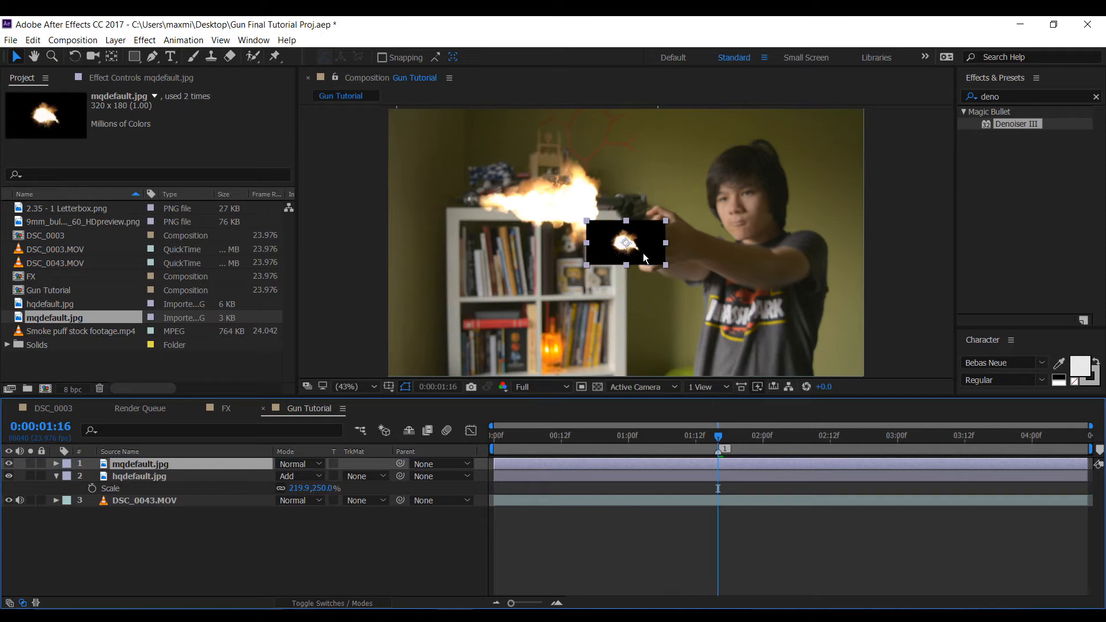
pyautogui.press('s')
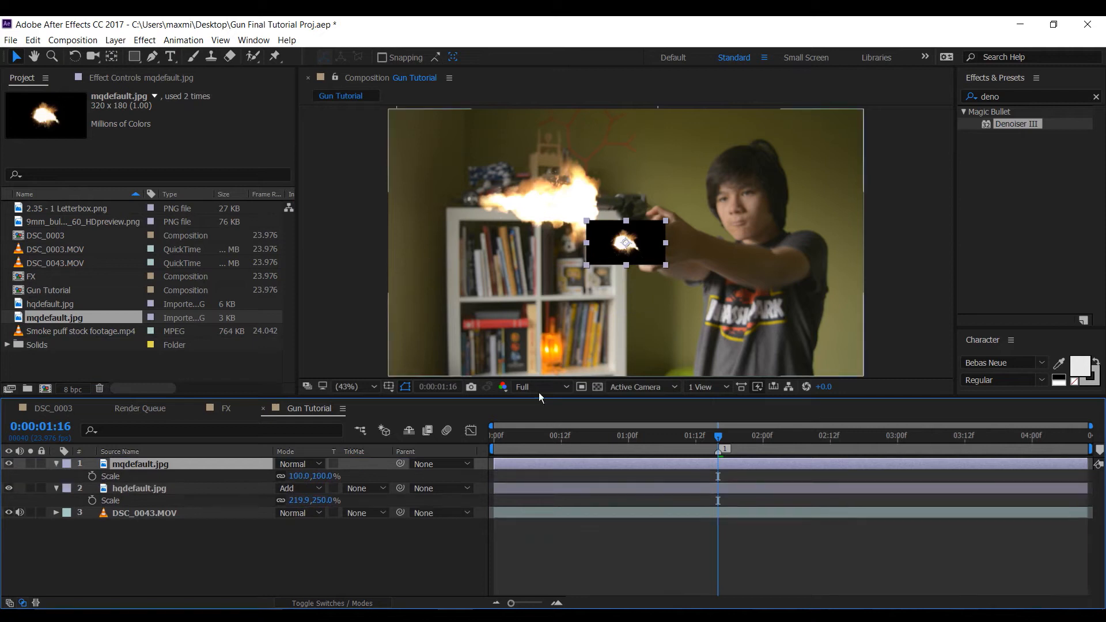
pyautogui.moveTo(325, 476); pyautogui.dragTo(585, 199)
# Set the mqdefault.jpg layer's blending mode to Add and shift the flash slightly to fit the muzzle
pyautogui.click(319, 465)
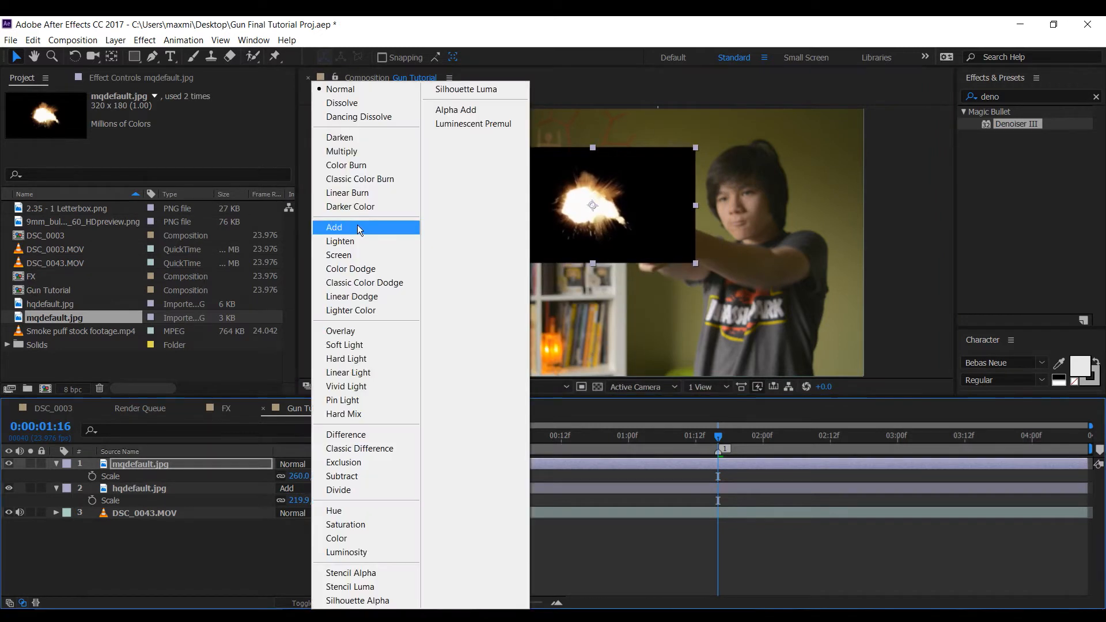
pyautogui.click(354, 231)
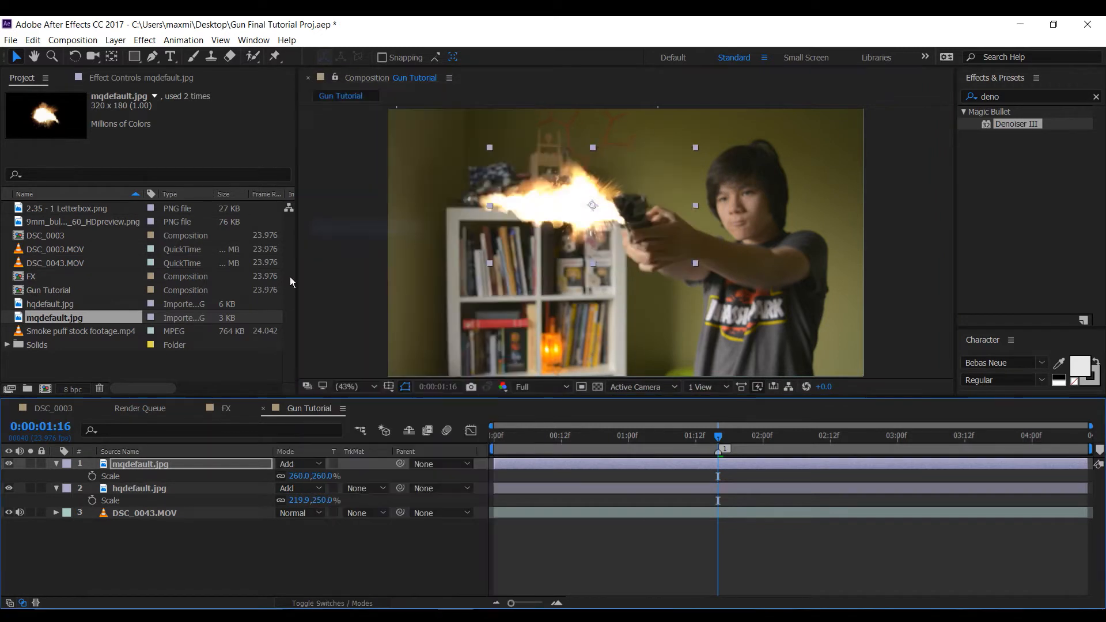
pyautogui.click(55, 464)
pyautogui.click(55, 475)
pyautogui.moveTo(592, 209)
pyautogui.mouseDown()
pyautogui.moveTo(563, 214)
pyautogui.moveTo(592, 206)
pyautogui.mouseUp()
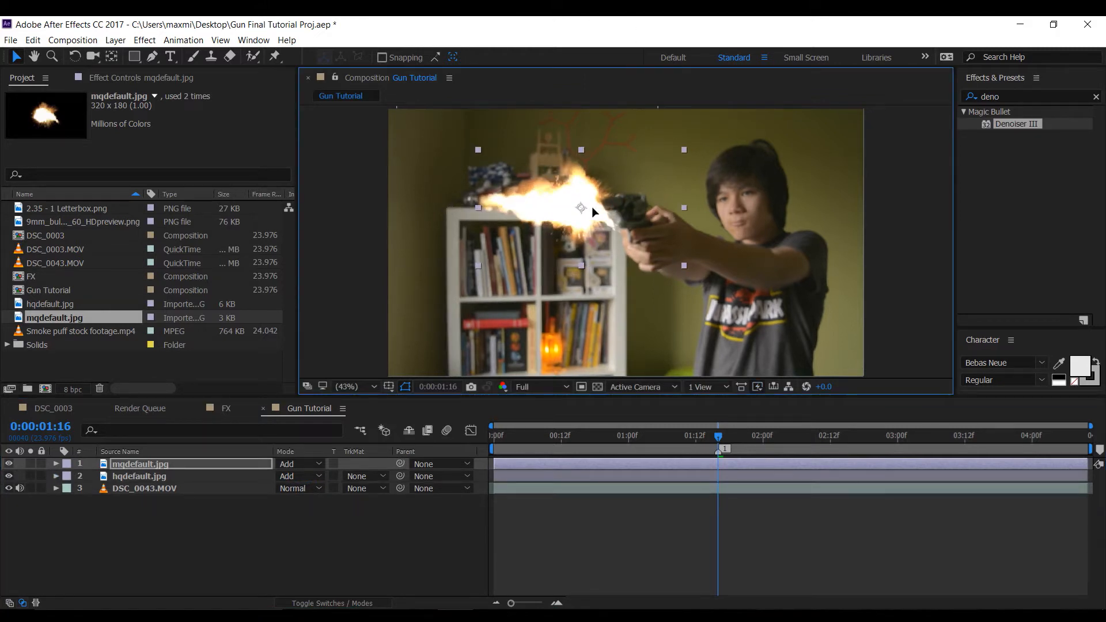
# Trim the start of both muzzle flash layers to the marker at 0:00:01:16
pyautogui.click(285, 520)
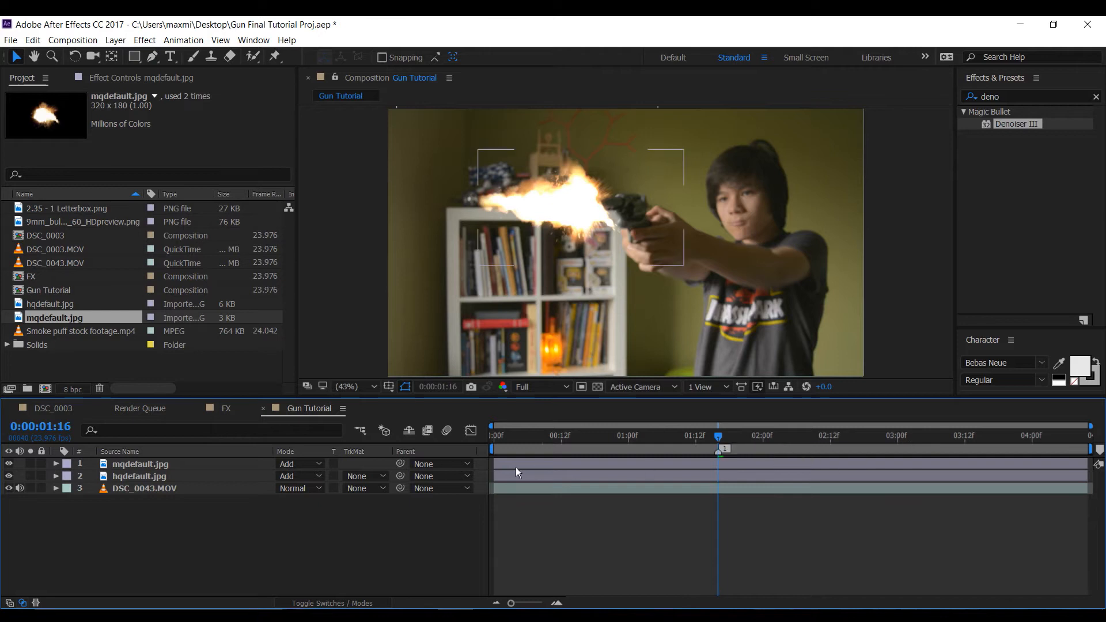
pyautogui.moveTo(497, 460); pyautogui.dragTo(718, 463)
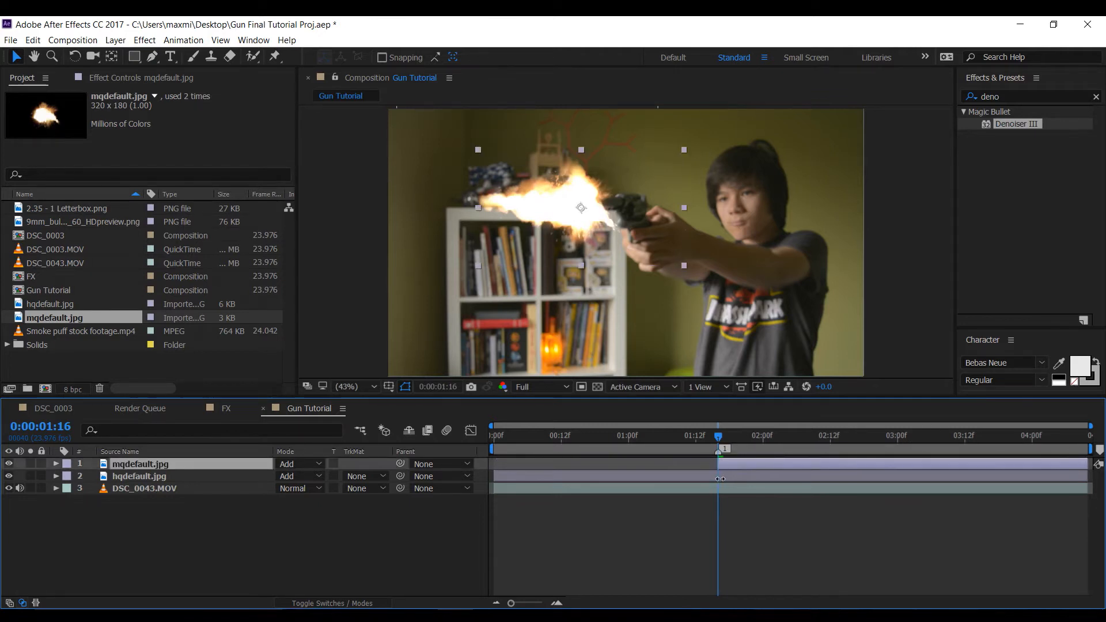
pyautogui.moveTo(494, 475); pyautogui.dragTo(718, 476)
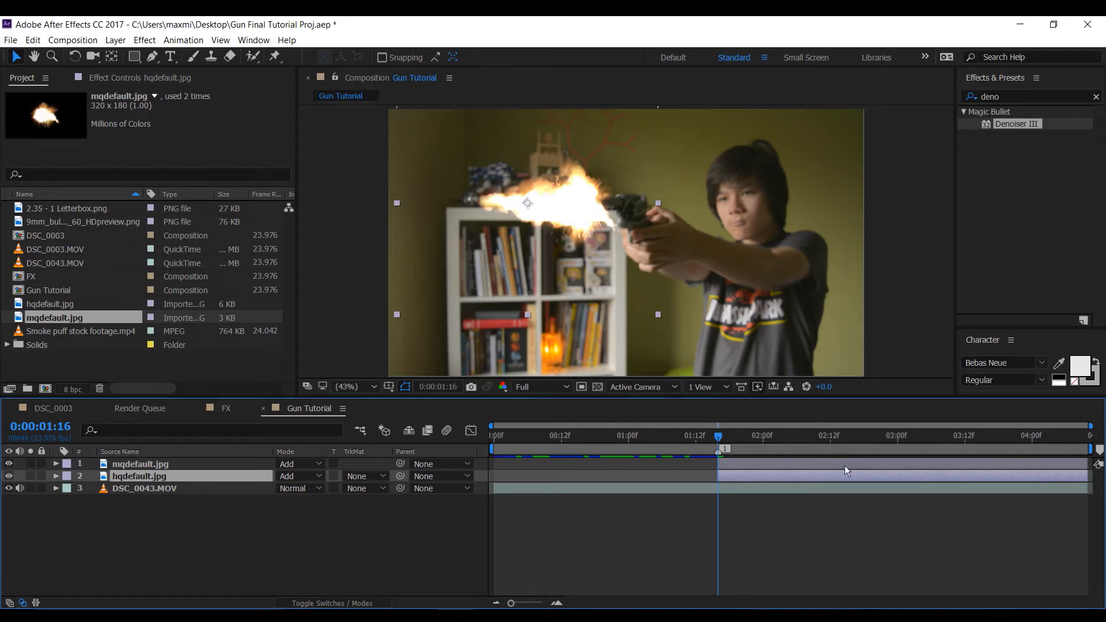
# Solo the mqdefault.jpg layer and trim its end so that it lasts about two frames
pyautogui.click(28, 478)
pyautogui.click(29, 477)
pyautogui.click(28, 464)
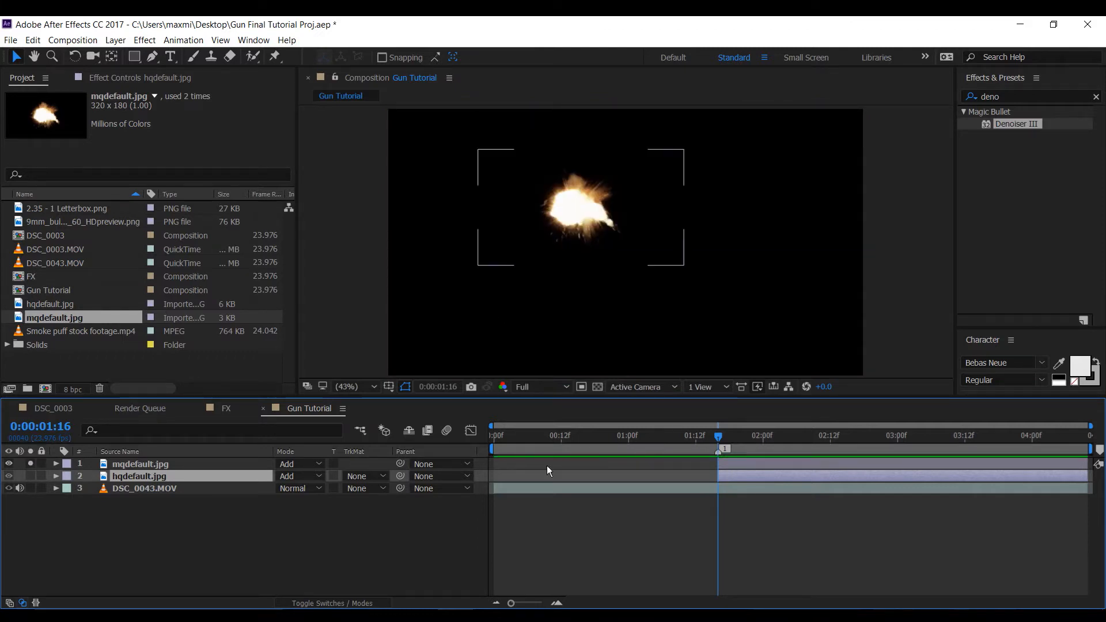
pyautogui.moveTo(1087, 463); pyautogui.dragTo(729, 479)
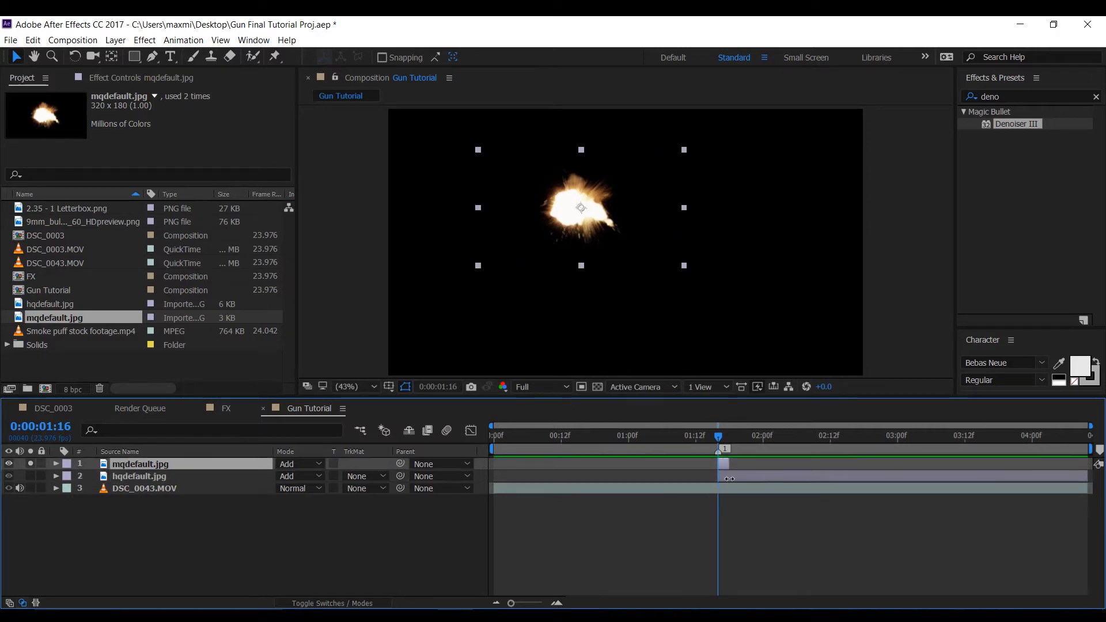
# Trim the end of the hqdefault.jpg layer so that it lasts about one frame, and turn off soloing for both flash layers
pyautogui.moveTo(1087, 476); pyautogui.dragTo(696, 488)
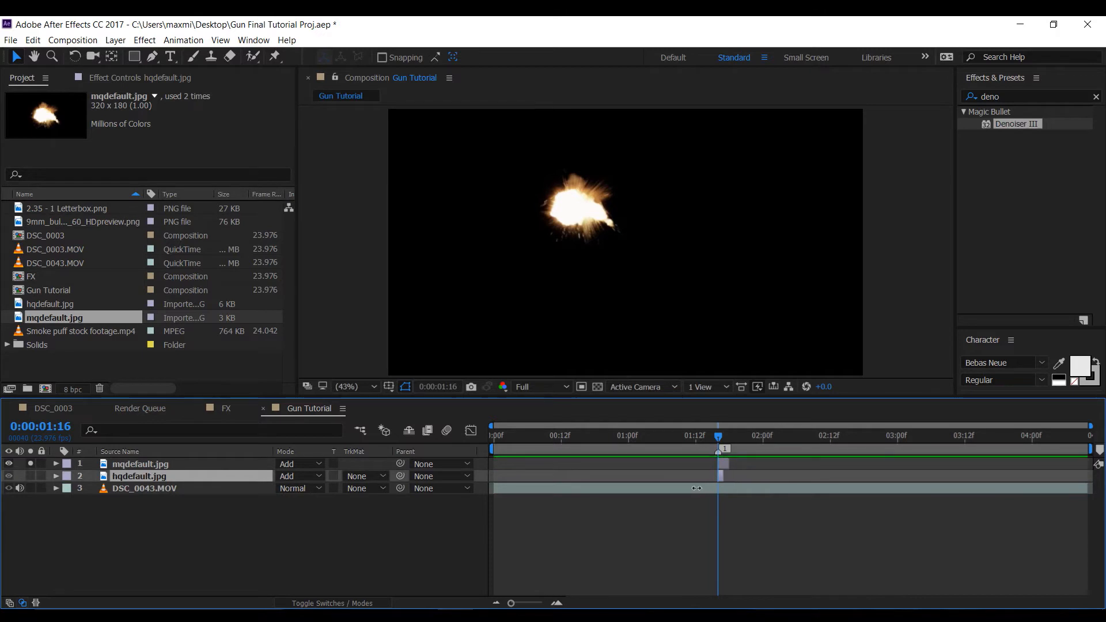
pyautogui.click(30, 476)
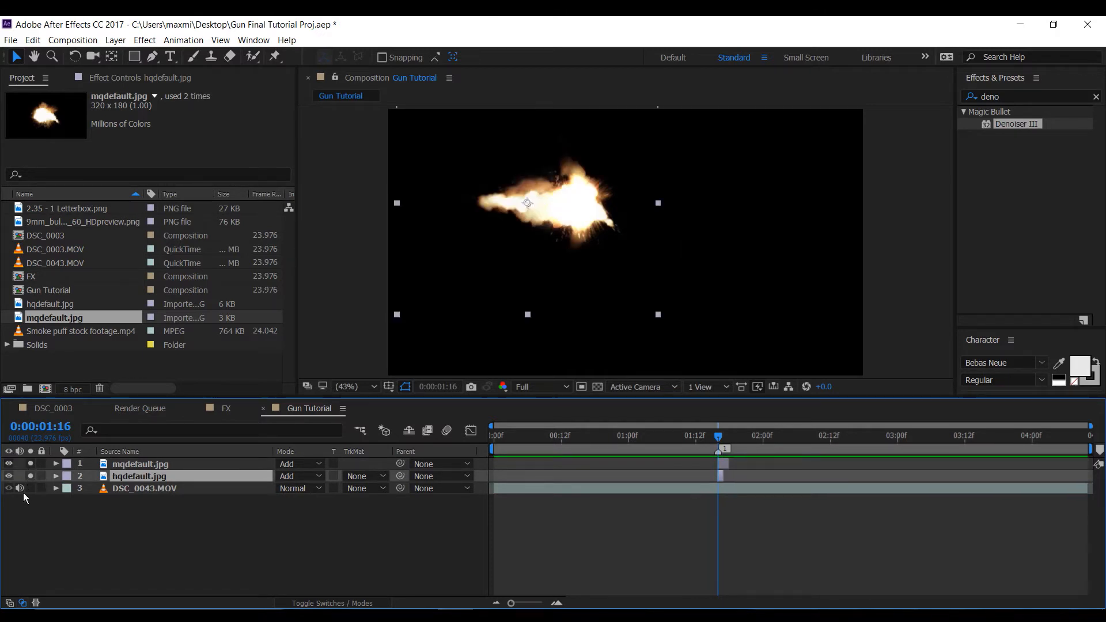
pyautogui.click(30, 464)
pyautogui.click(30, 476)
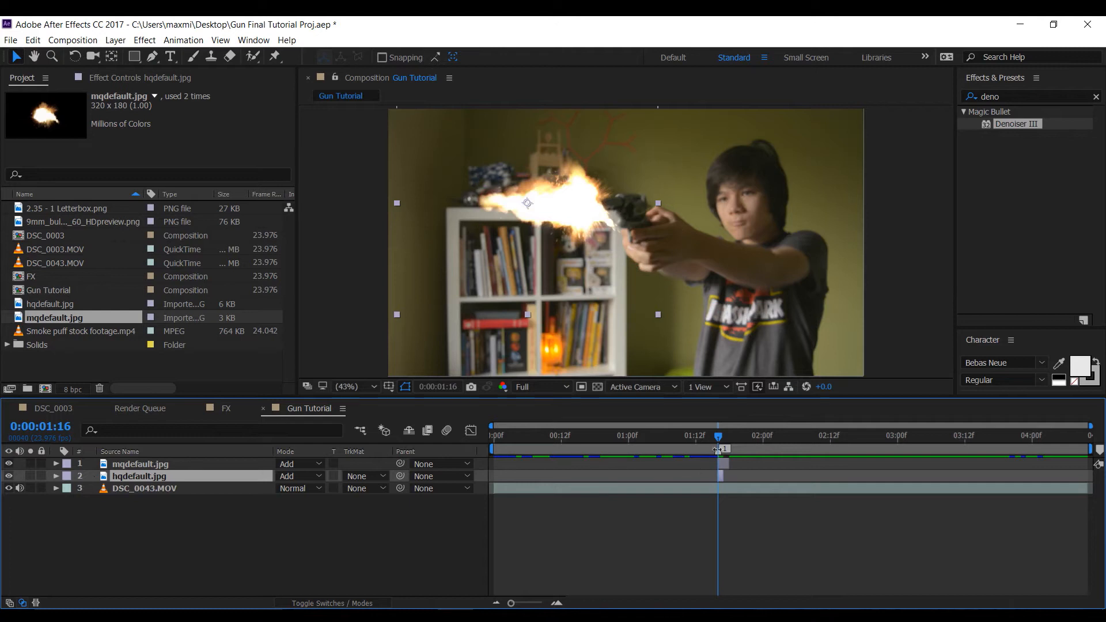
# Keyframe the mqdefault.jpg layer's position at 0:00:01:16 and move the flash to about 823, 354 at 0:00:01:17 to follow the muzzle
pyautogui.moveTo(717, 437)
pyautogui.mouseDown()
pyautogui.moveTo(708, 439)
pyautogui.moveTo(725, 440)
pyautogui.moveTo(717, 444)
pyautogui.mouseUp()
pyautogui.click(123, 469)
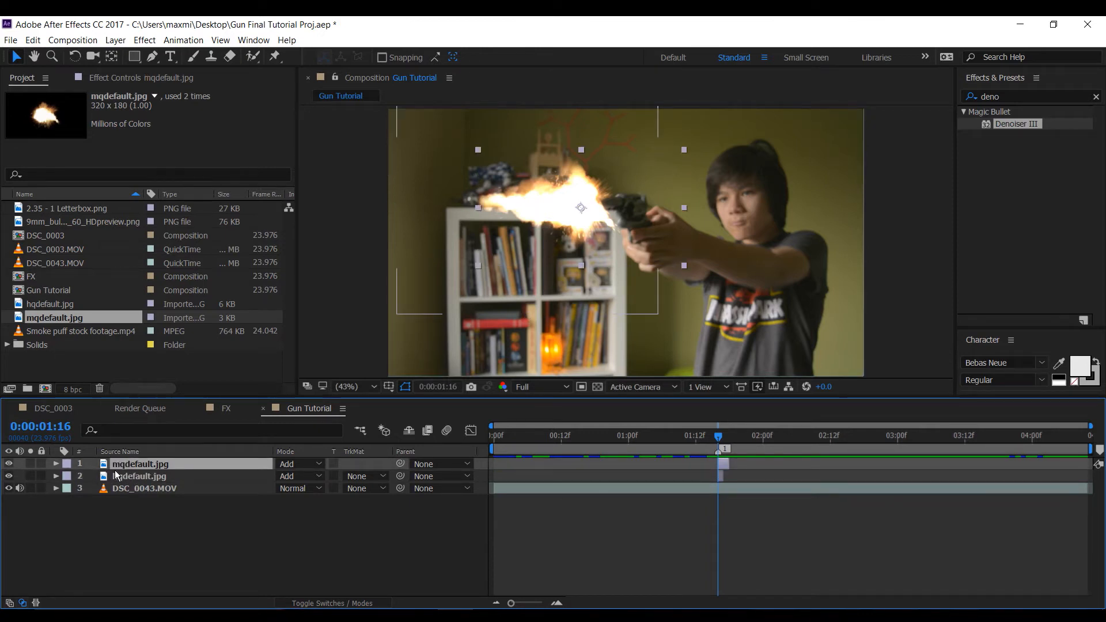
pyautogui.press('p')
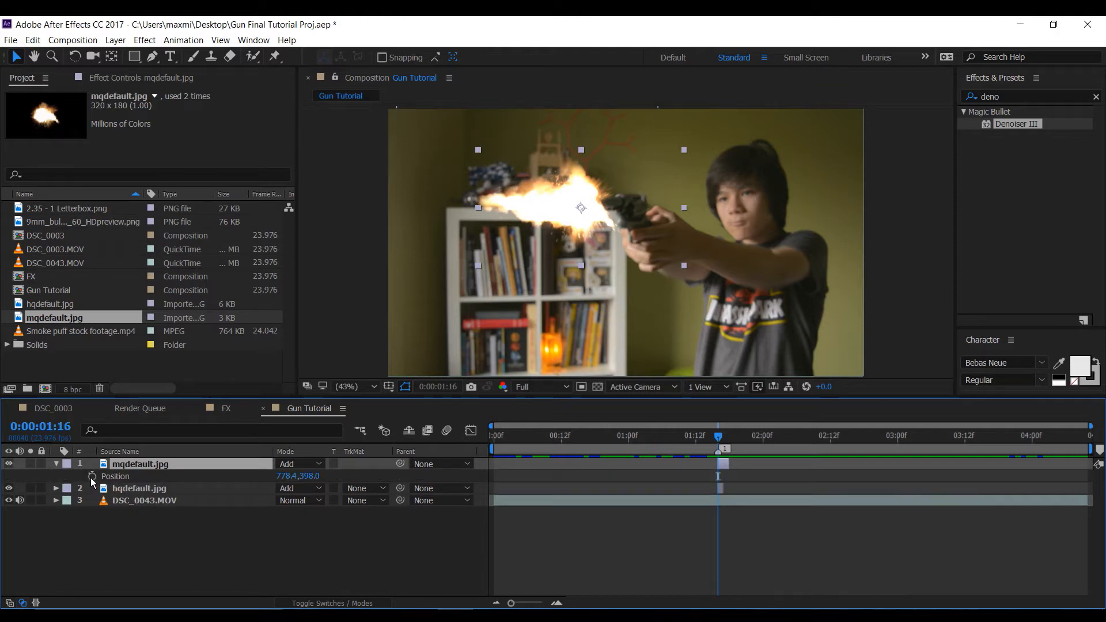
pyautogui.click(92, 476)
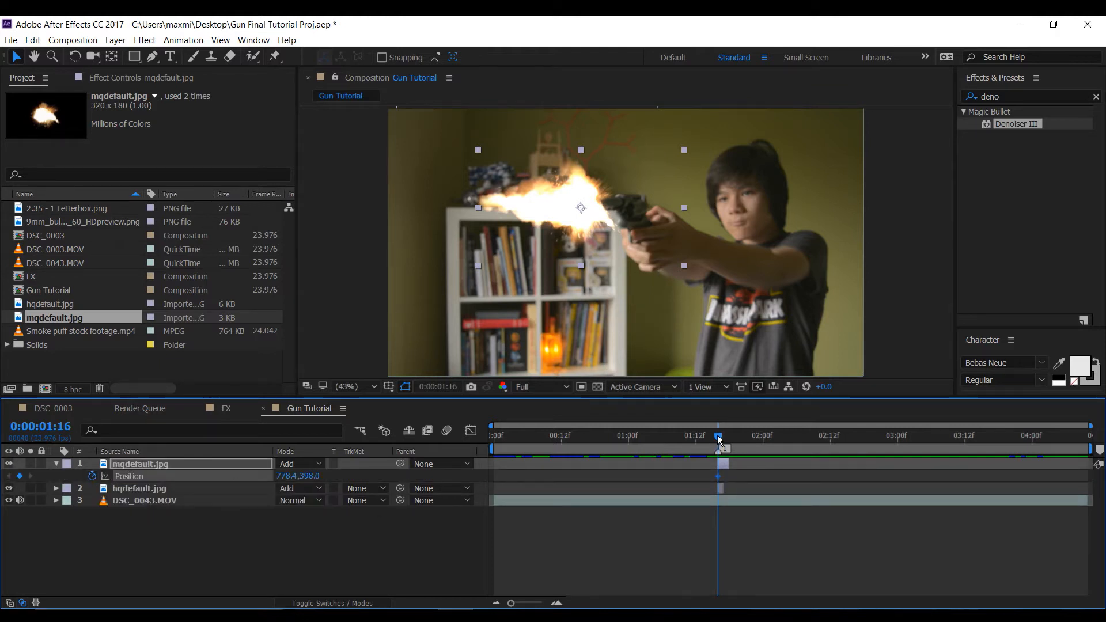
pyautogui.moveTo(718, 438); pyautogui.dragTo(724, 439)
pyautogui.moveTo(606, 213); pyautogui.dragTo(616, 202)
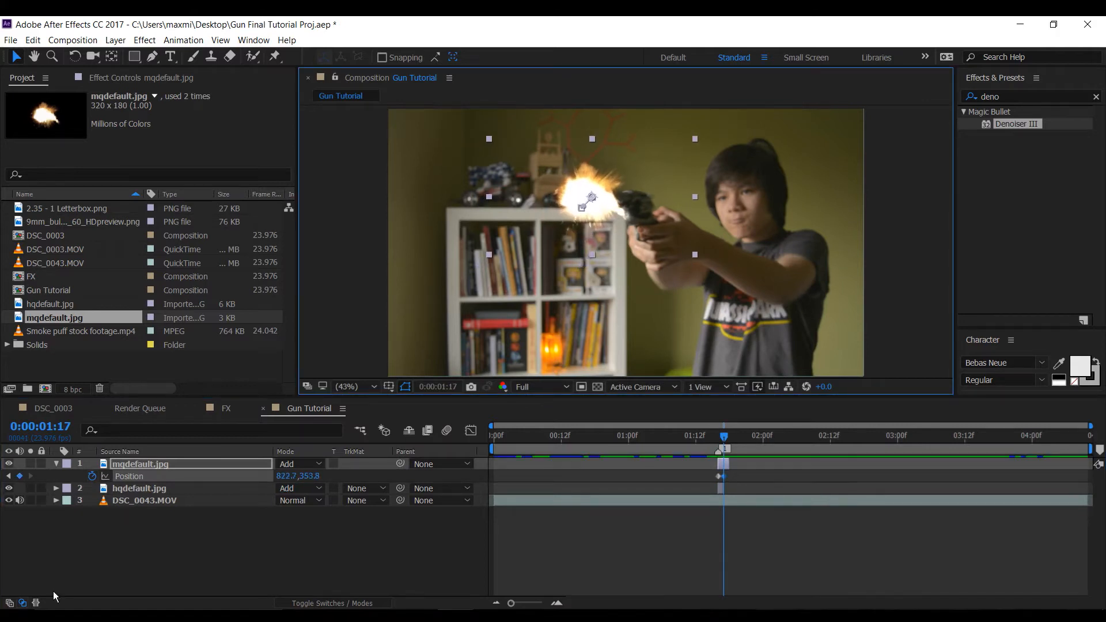
# Keyframe the mqdefault.jpg layer's scale from 260% at 0:00:01:16 to 229% at 0:00:01:17 and nudge the flash back against the muzzle
pyautogui.press('s')
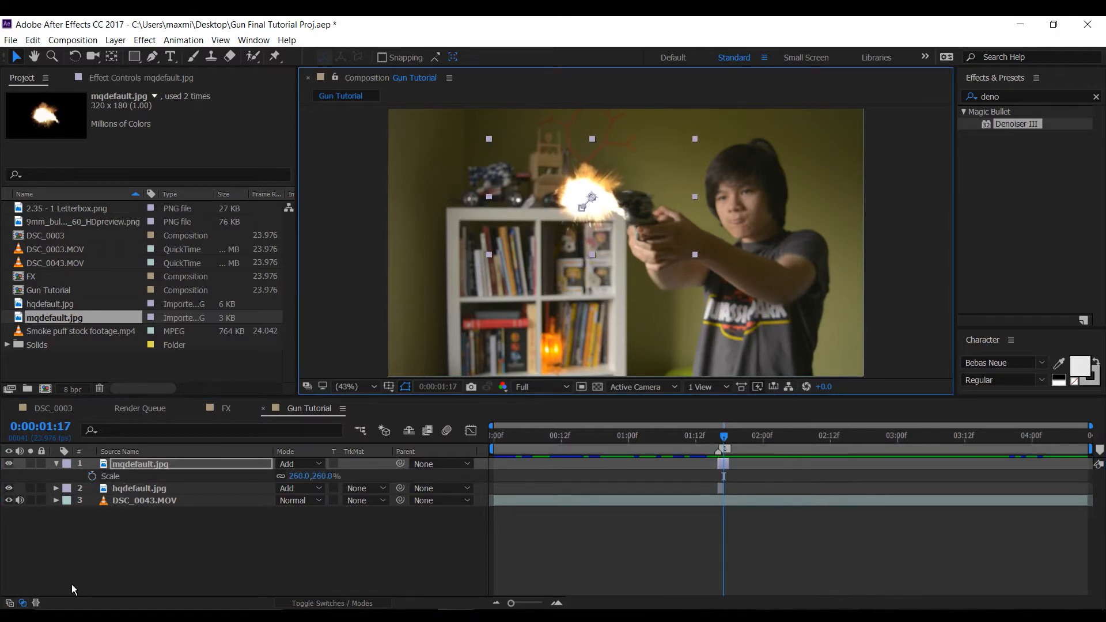
pyautogui.click(718, 439)
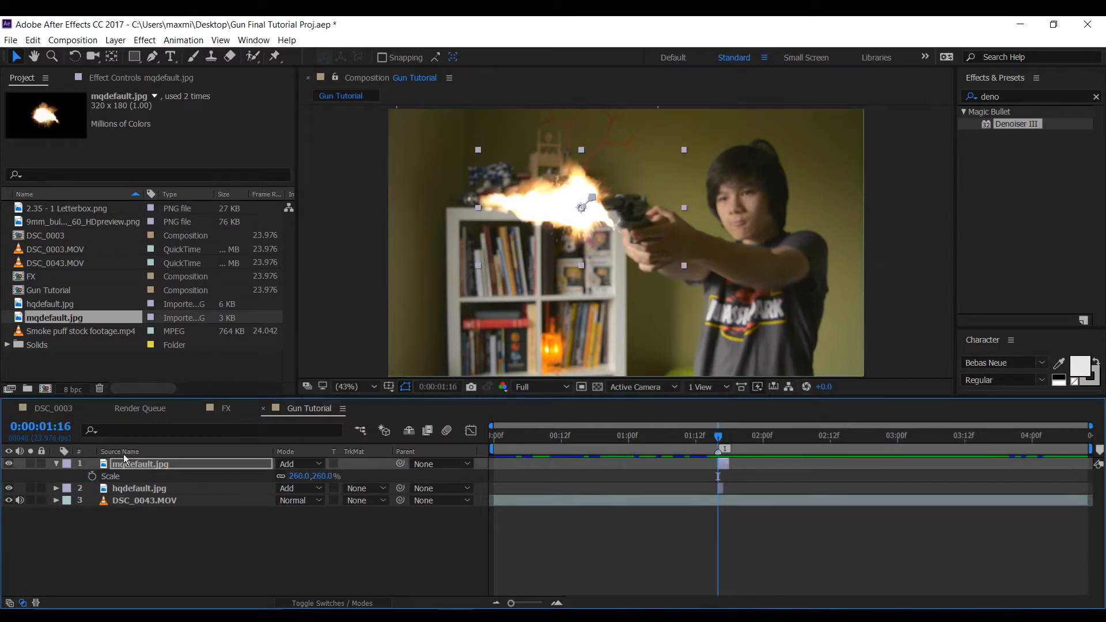
pyautogui.click(92, 477)
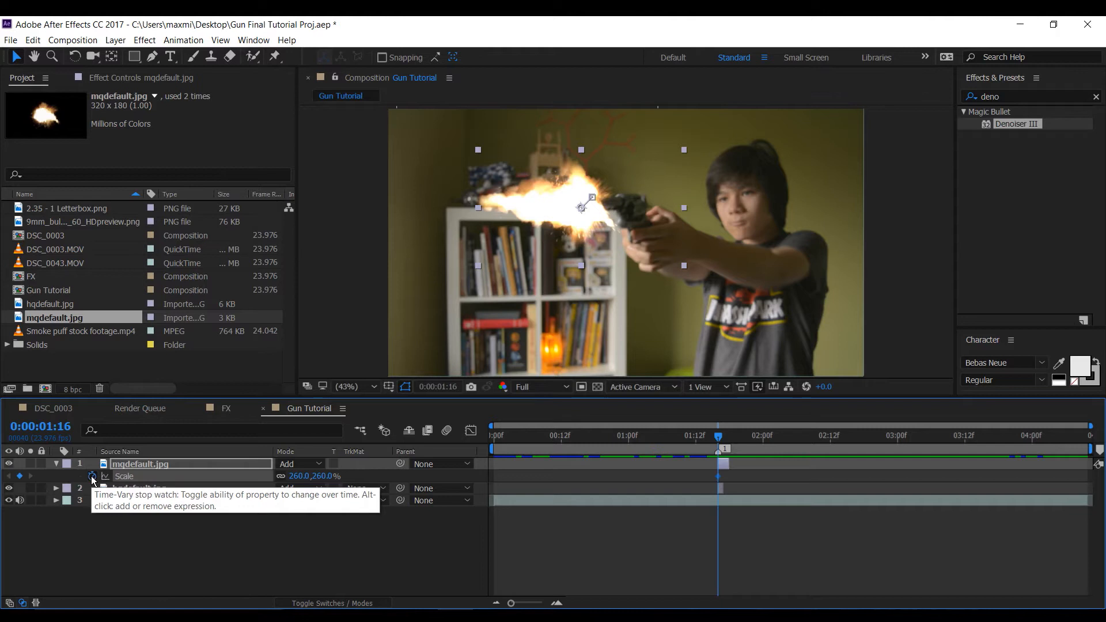
pyautogui.click(721, 436)
pyautogui.moveTo(297, 475); pyautogui.dragTo(274, 476)
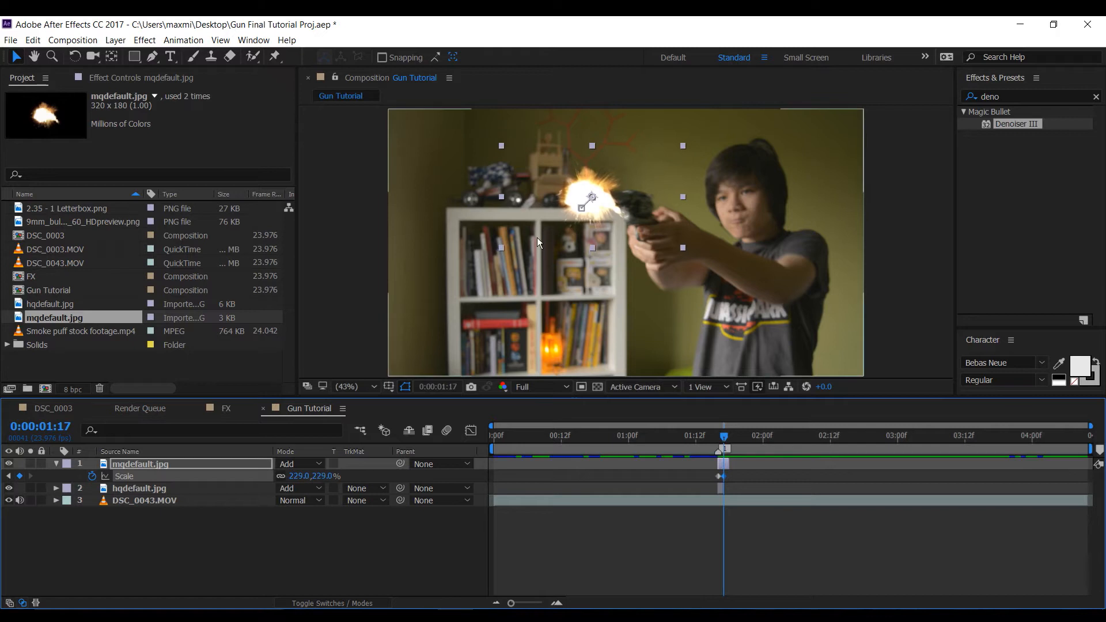
pyautogui.click(605, 205)
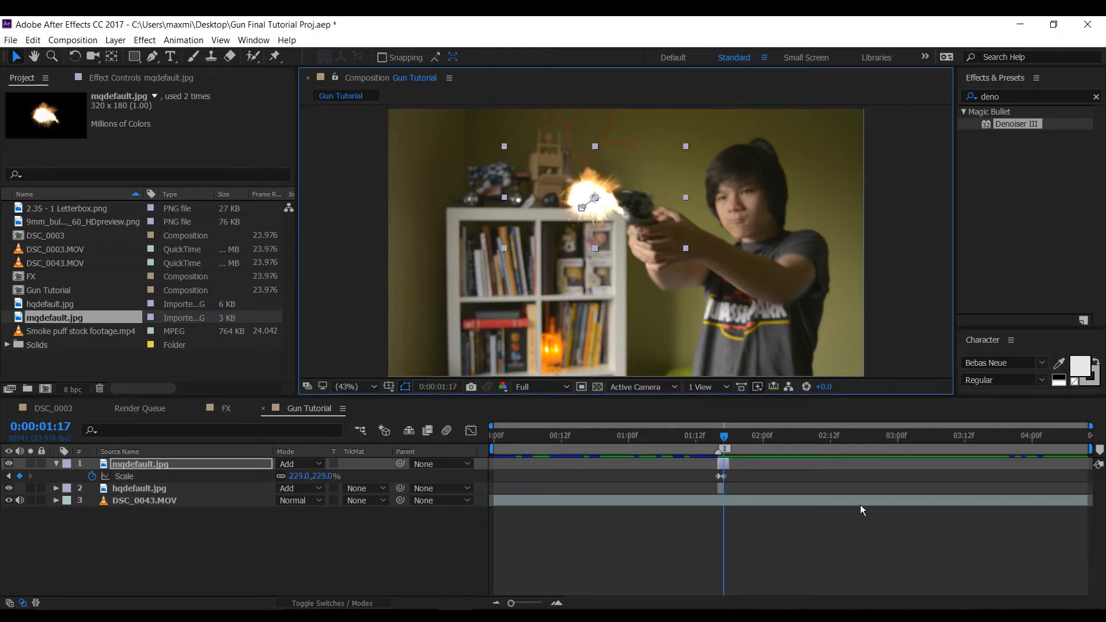
# Play back the composition to check the timing and movement of the animated muzzle flash
pyautogui.click(675, 434)
pyautogui.press('space')
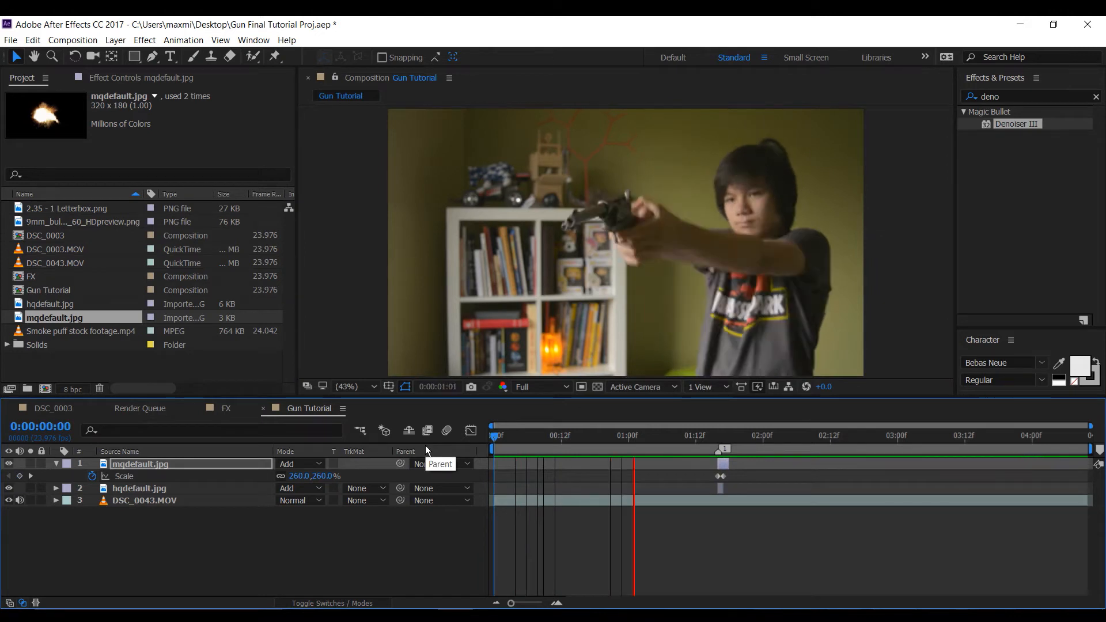
pyautogui.moveTo(683, 435); pyautogui.dragTo(437, 452)
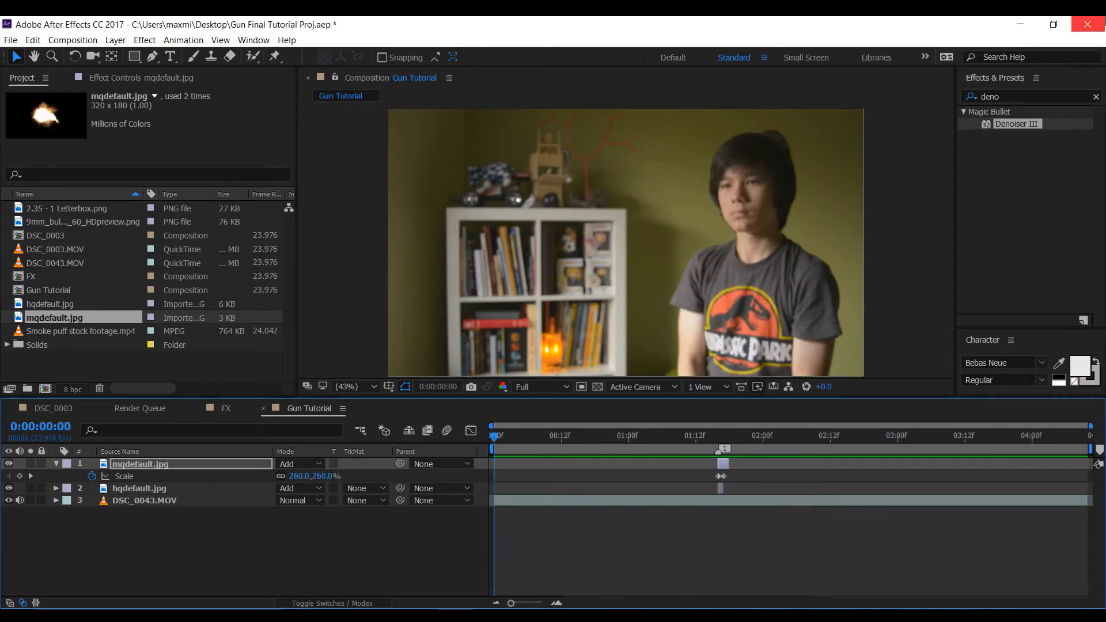
# Find the Glow effect and apply it to the mqdefault.jpg layer at 0:00:01:16
pyautogui.click(1095, 97)
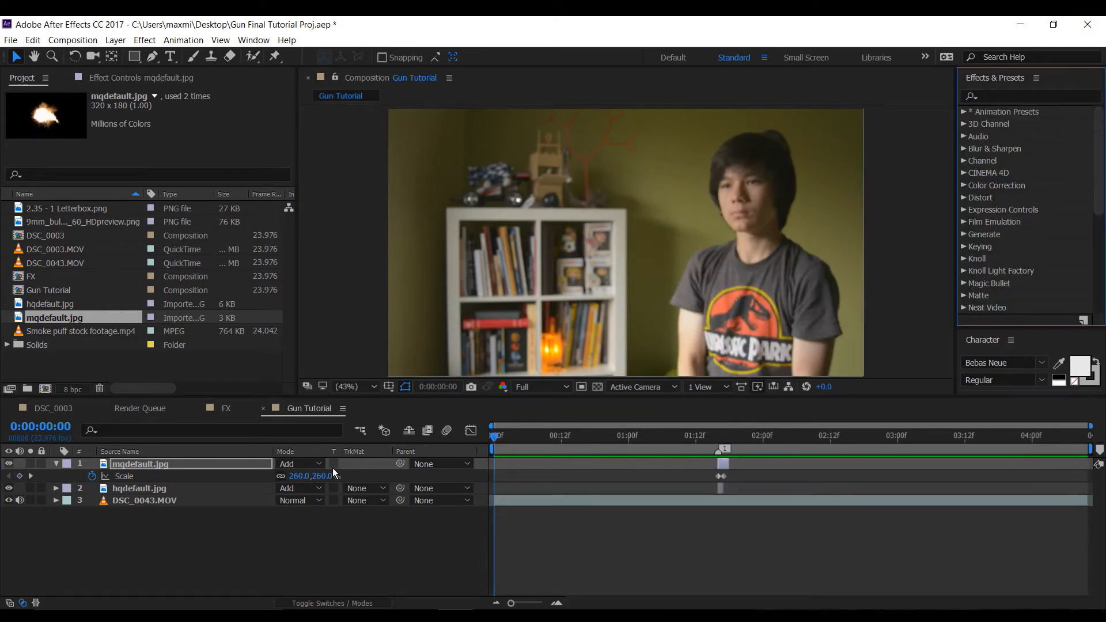
pyautogui.click(260, 506)
pyautogui.click(57, 464)
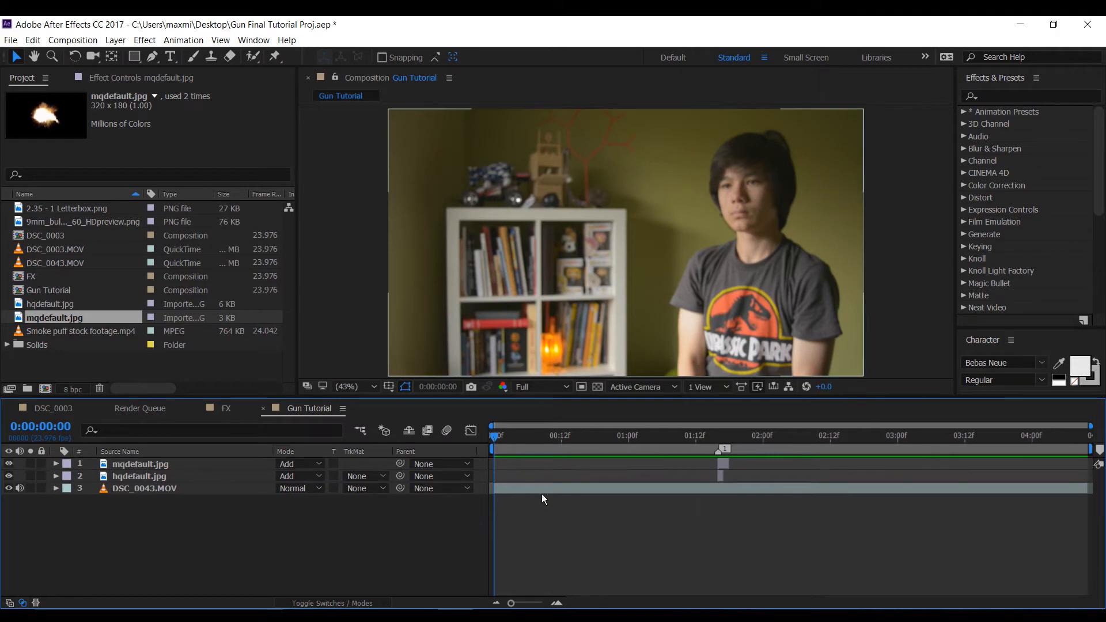
pyautogui.moveTo(706, 438); pyautogui.dragTo(718, 437)
pyautogui.click(999, 96)
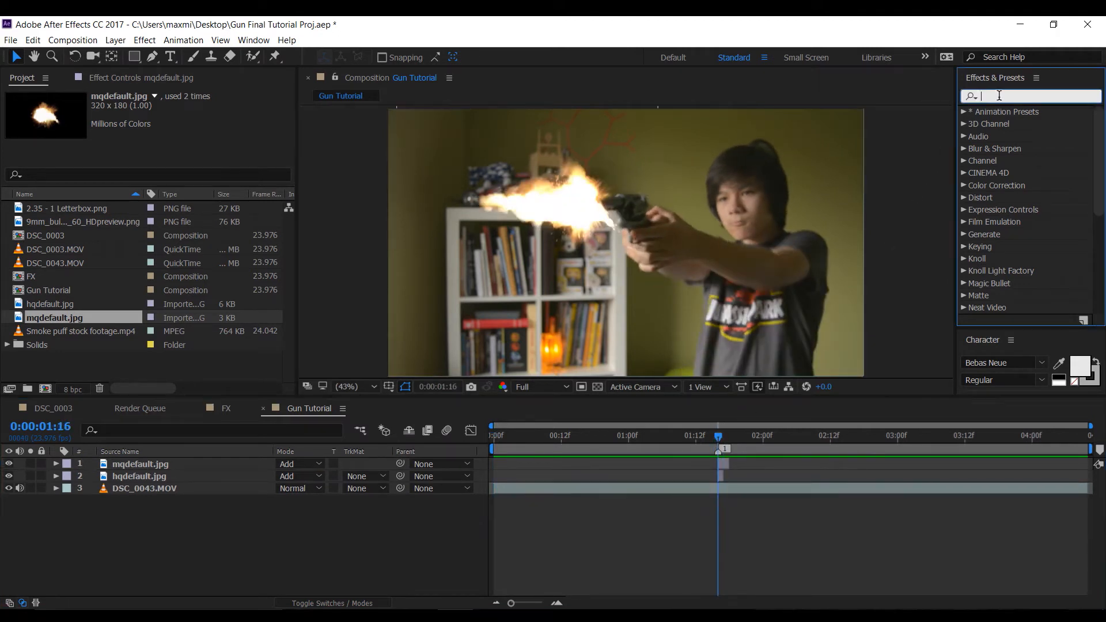
pyautogui.write('glow')
pyautogui.moveTo(1005, 236); pyautogui.dragTo(234, 460)
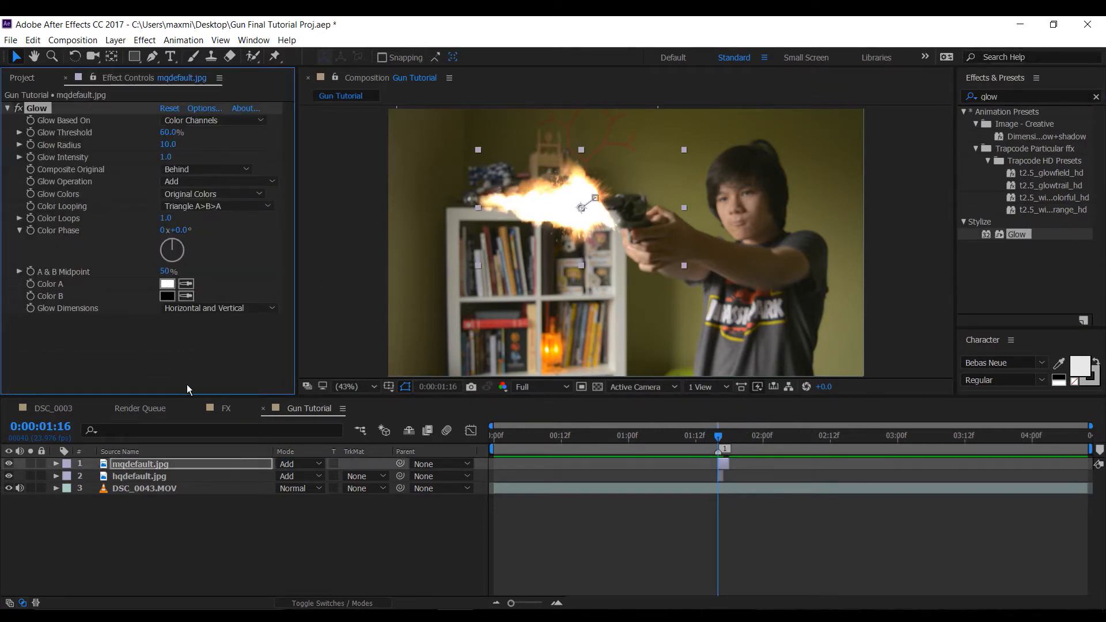
# Set the mqdefault.jpg layer's Glow threshold to 1.2% and its radius to 74
pyautogui.moveTo(171, 134); pyautogui.dragTo(61, 133)
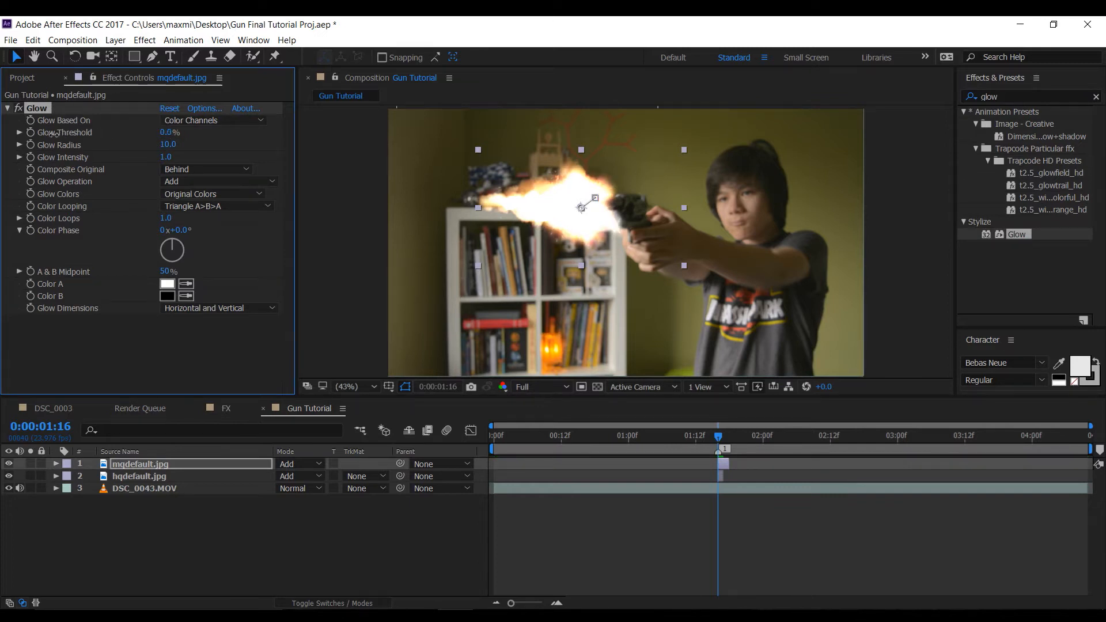
pyautogui.moveTo(166, 131); pyautogui.dragTo(168, 132)
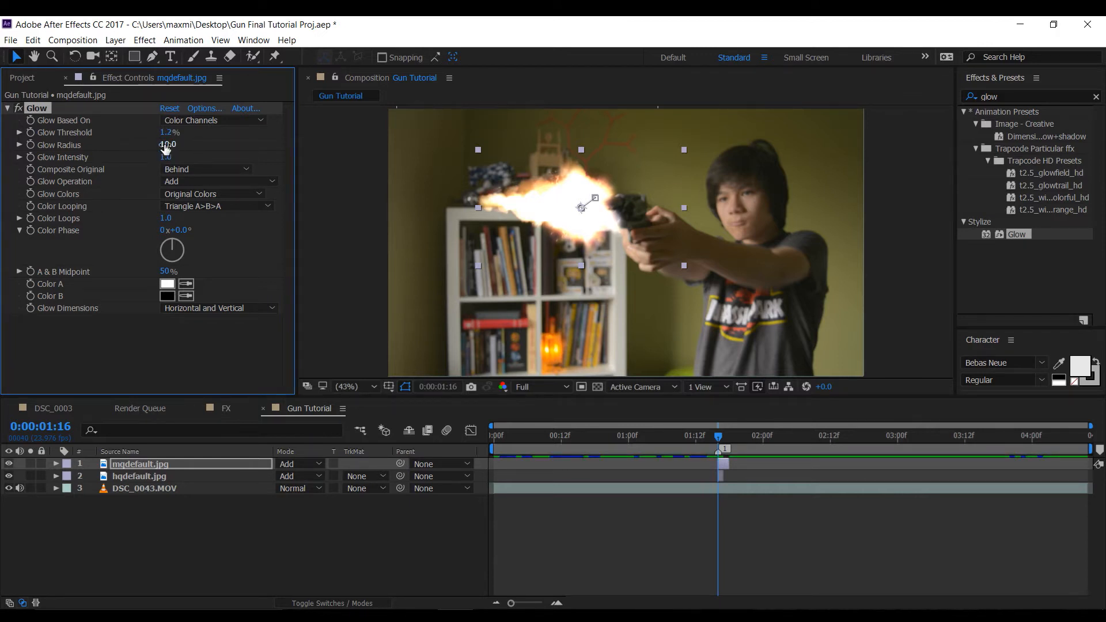
pyautogui.moveTo(172, 148); pyautogui.dragTo(218, 150)
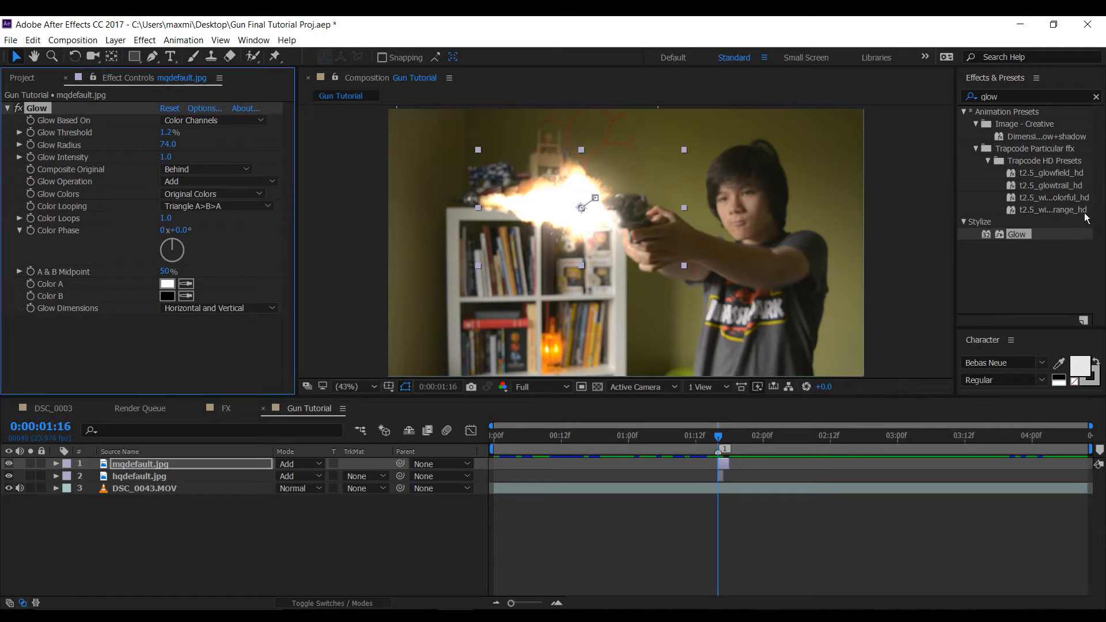
# Add a second Glow to the mqdefault.jpg layer with threshold 100% and radius 178, and collapse both effects
pyautogui.moveTo(1031, 235); pyautogui.dragTo(167, 353)
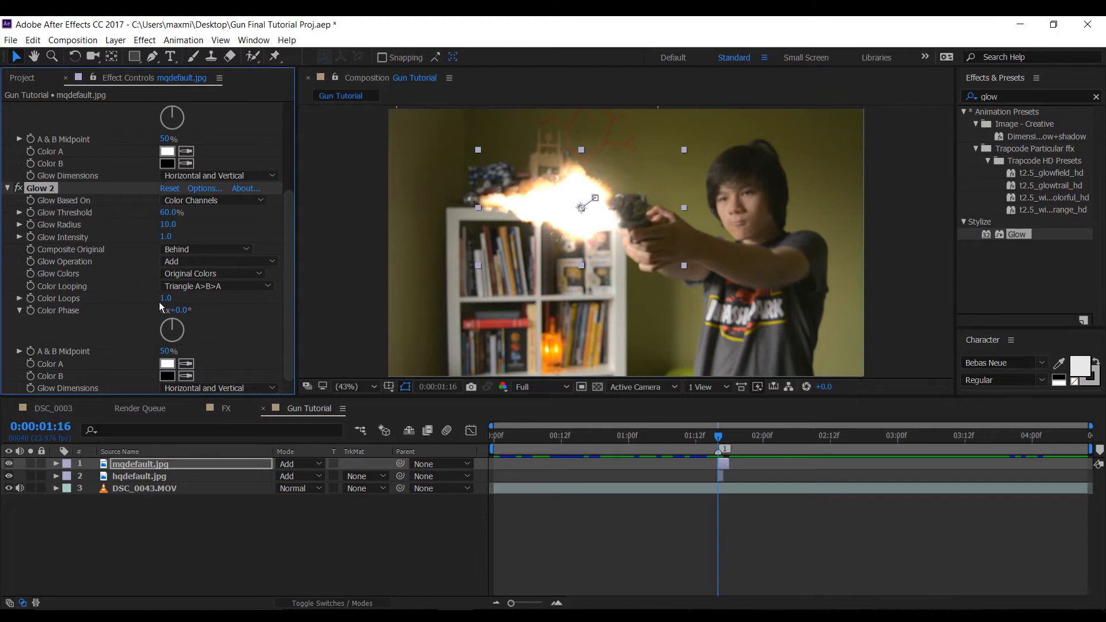
pyautogui.moveTo(174, 218); pyautogui.dragTo(294, 224)
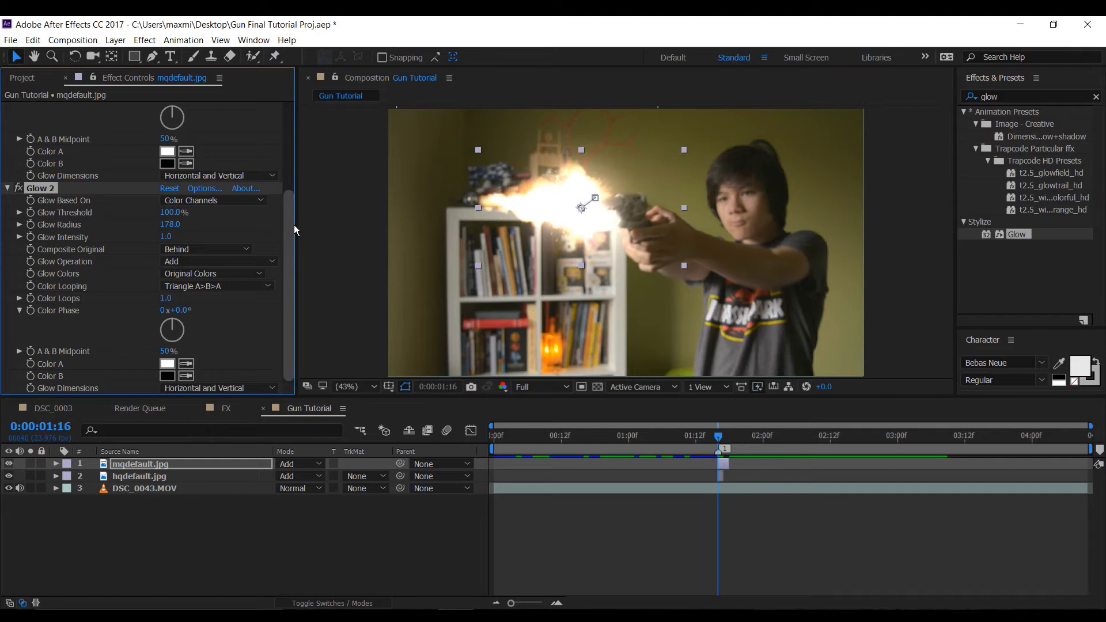
pyautogui.scroll(5, 173, 201)
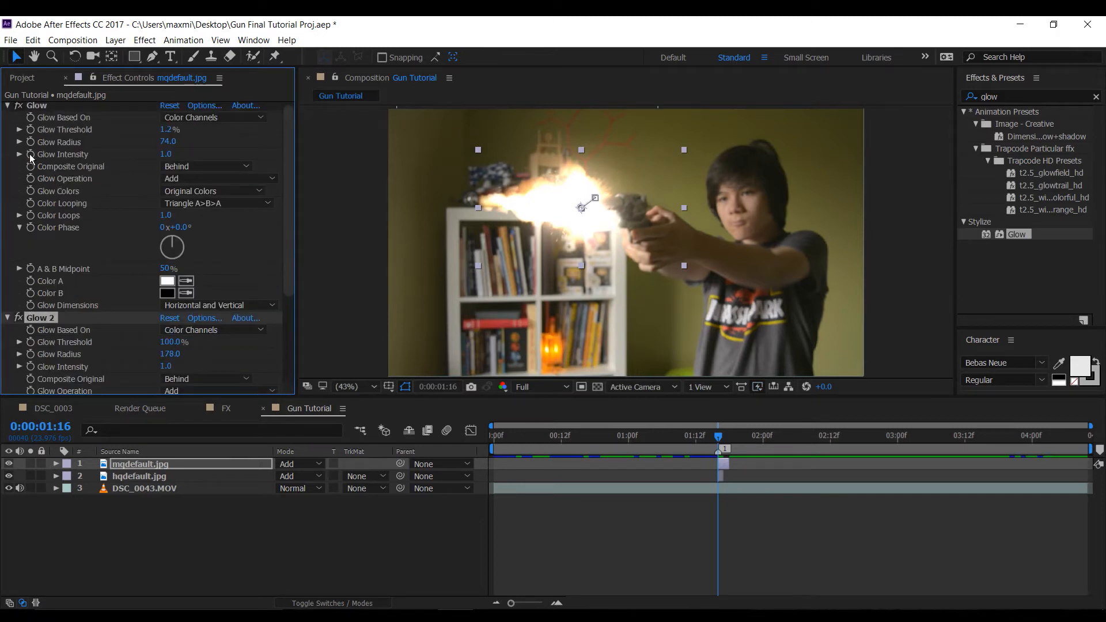
pyautogui.click(7, 105)
pyautogui.click(8, 119)
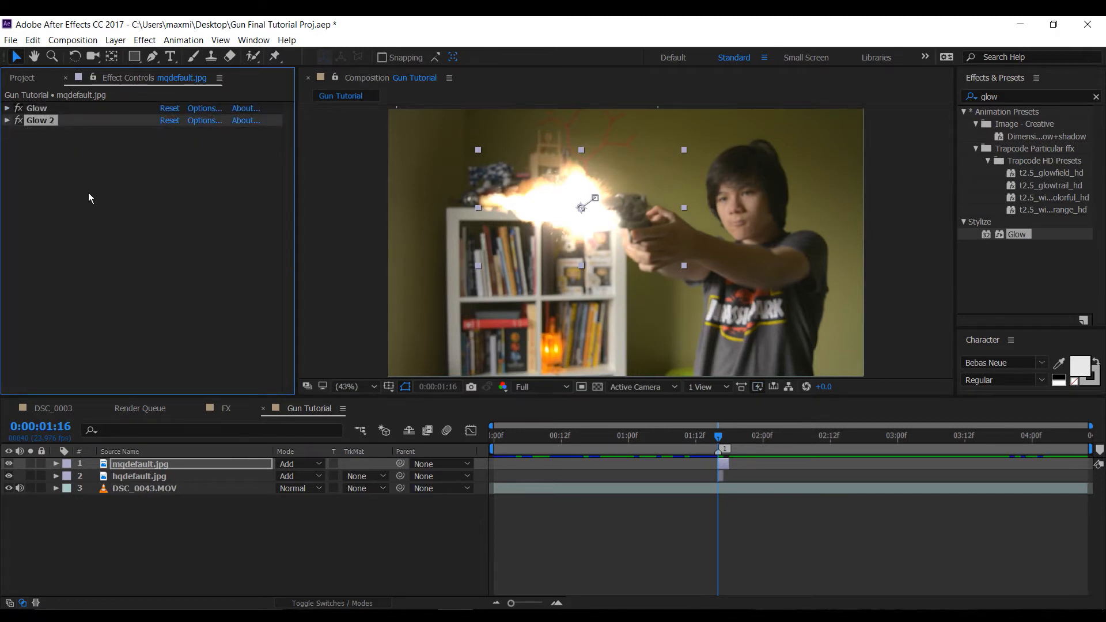
# Copy both Glow effects from the mqdefault.jpg layer onto the hqdefault.jpg layer
pyautogui.click(62, 129)
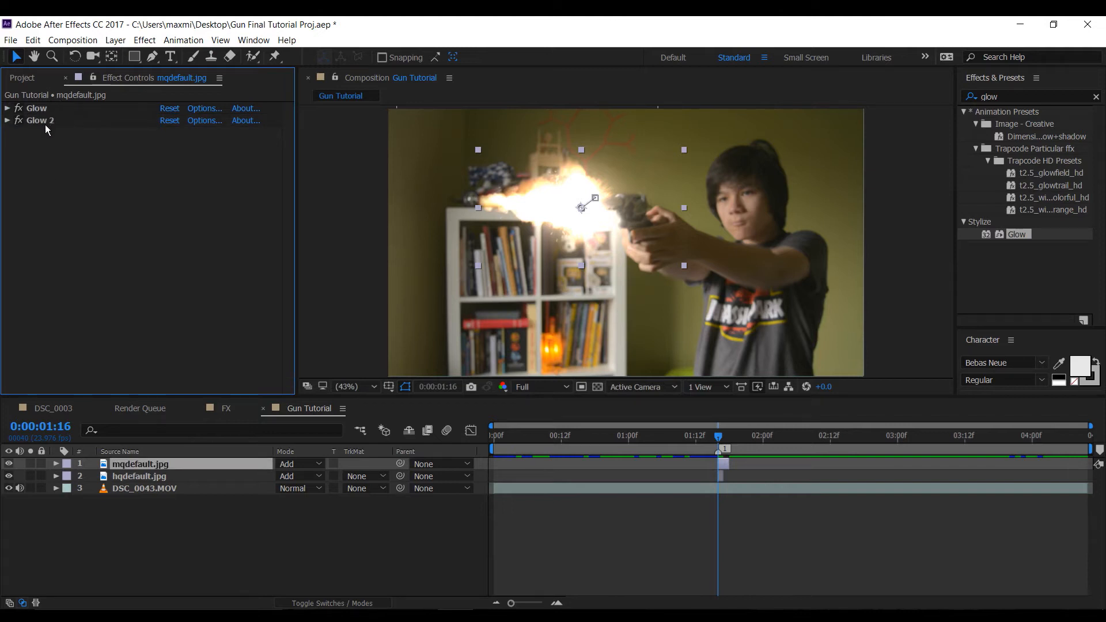
pyautogui.click(43, 119)
pyautogui.hotkey('ctrl', 'a')
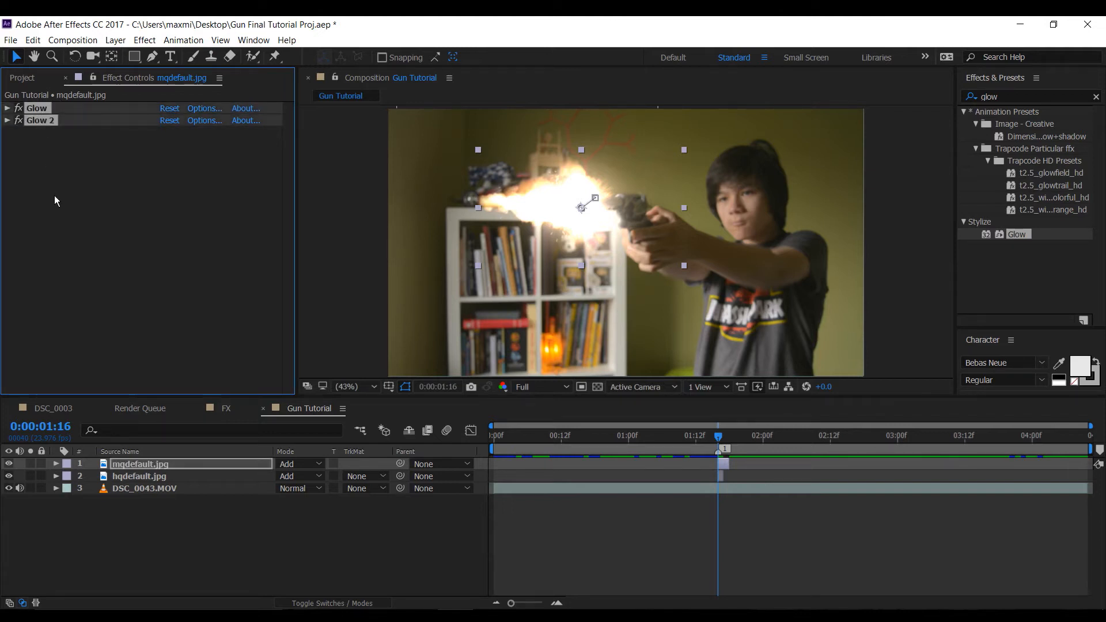
pyautogui.click(167, 476)
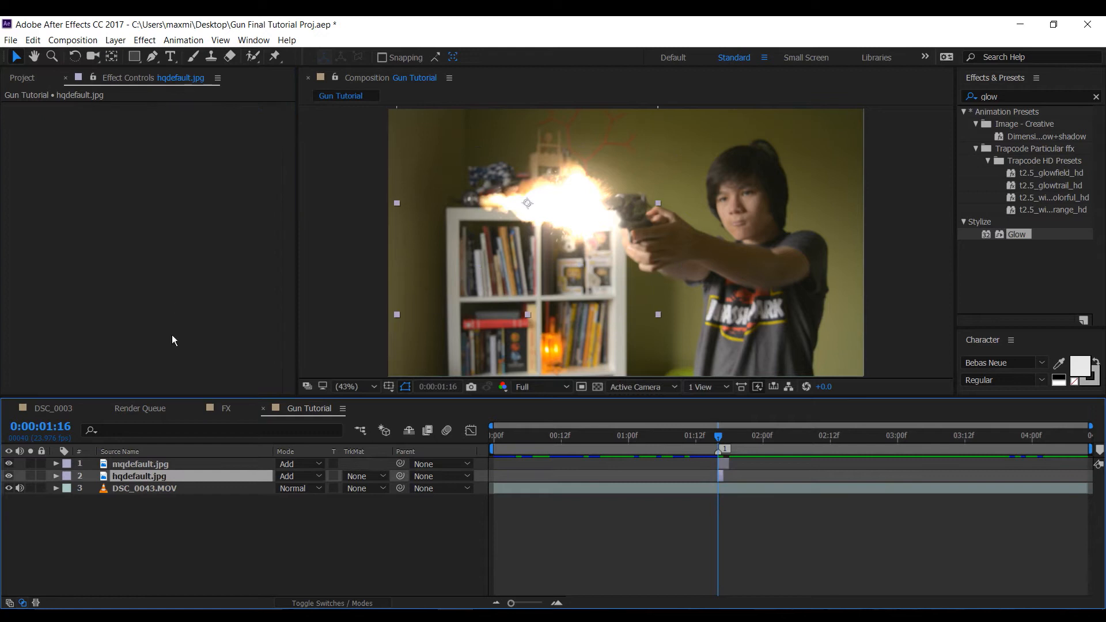
pyautogui.hotkey('ctrl', 'v')
pyautogui.click(84, 201)
# On the hqdefault.jpg layer, set the first Glow's intensity to 0.1 and the second Glow's radius to 316
pyautogui.moveTo(166, 157); pyautogui.dragTo(96, 167)
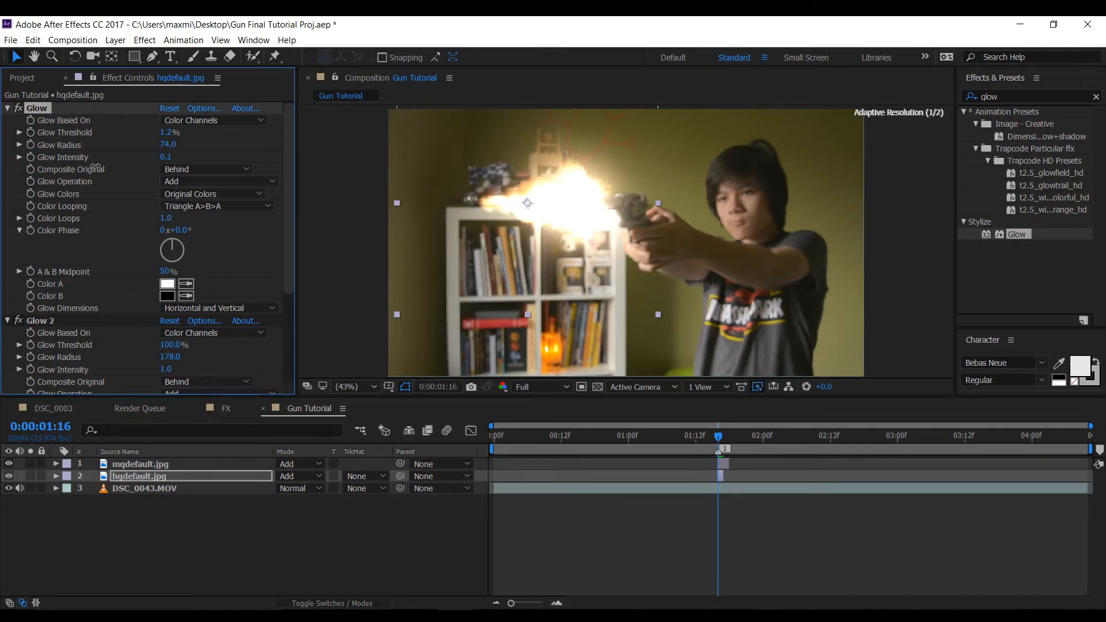
pyautogui.click(8, 108)
pyautogui.moveTo(165, 169); pyautogui.dragTo(275, 160)
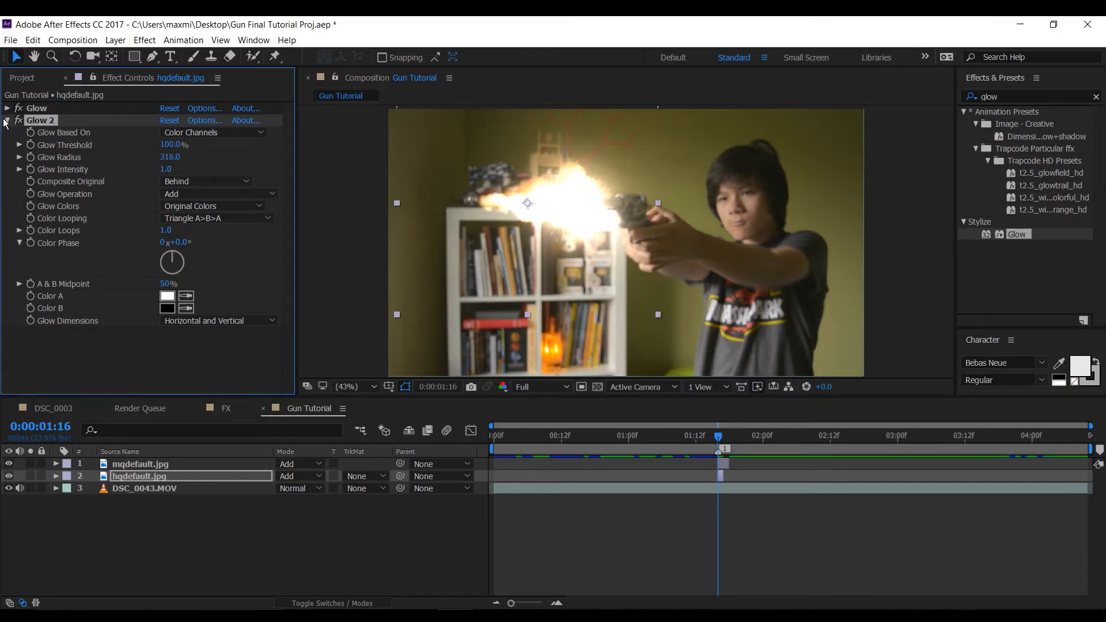
pyautogui.click(6, 120)
# Play back the shot to check the glowing muzzle flashes over the footage
pyautogui.moveTo(762, 433); pyautogui.dragTo(628, 434)
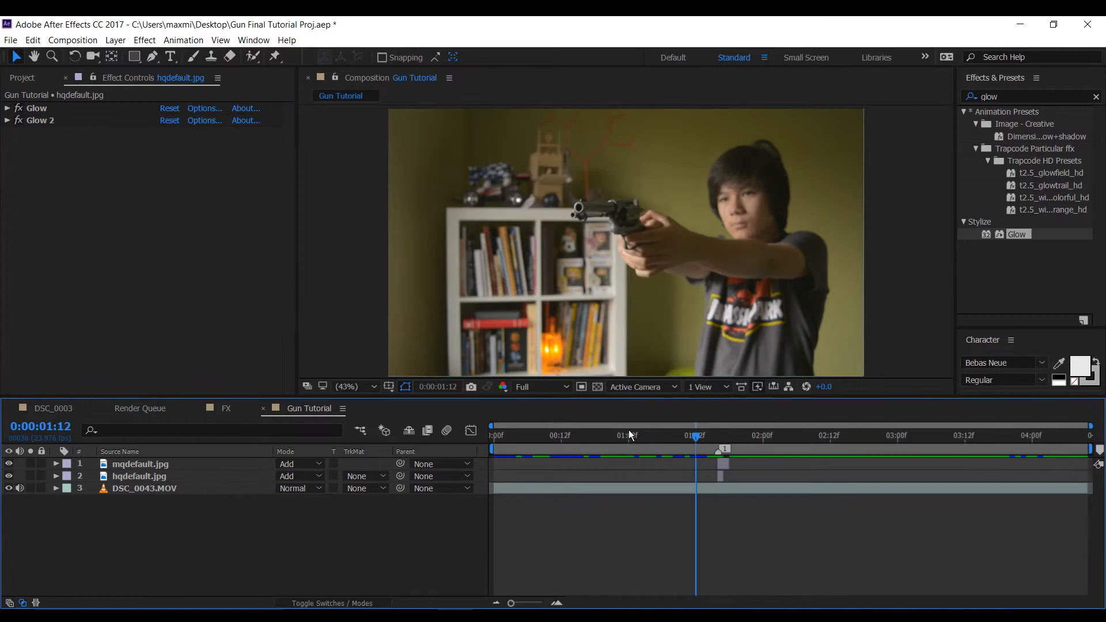
pyautogui.press('space')
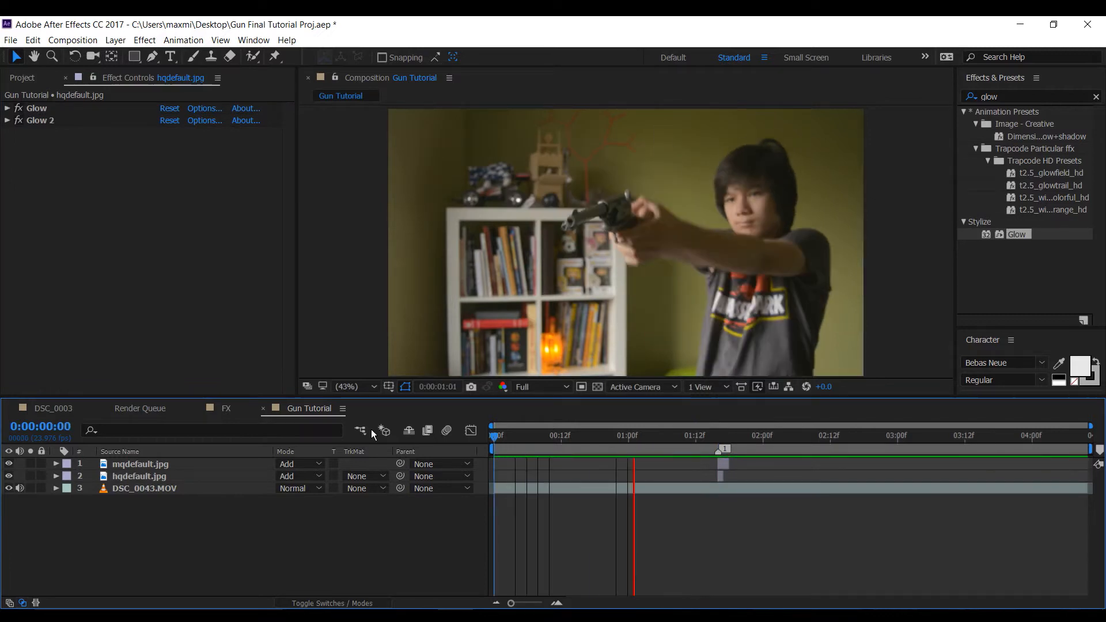
pyautogui.moveTo(722, 437); pyautogui.dragTo(275, 422)
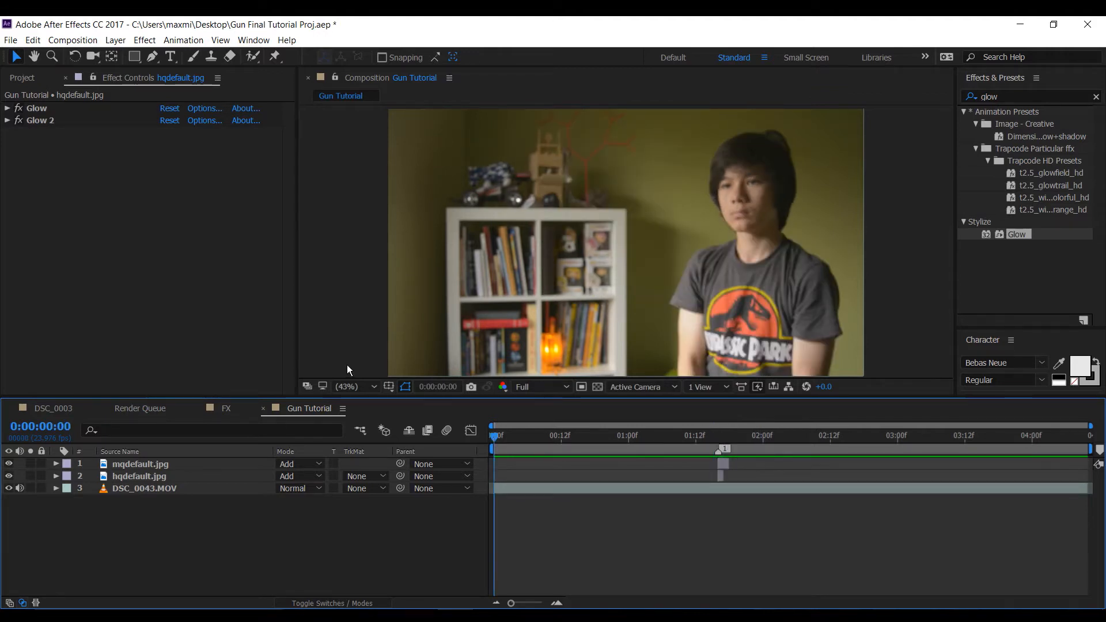
# Add a new adjustment layer at the top of the Gun Tutorial composition
pyautogui.click(105, 43)
pyautogui.moveTo(244, 55)
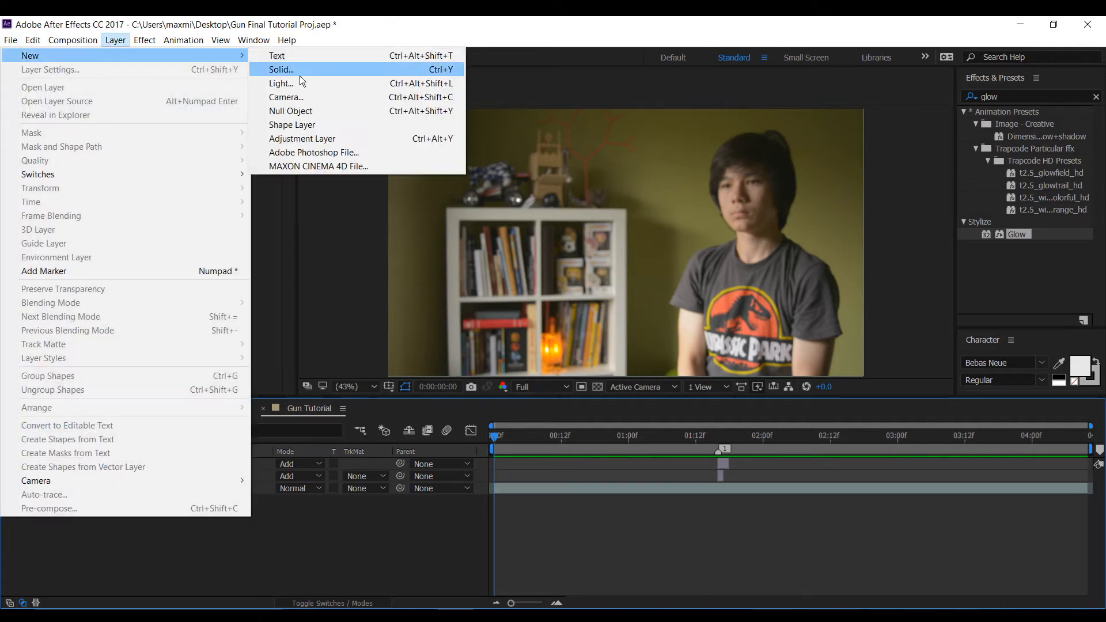
pyautogui.click(299, 138)
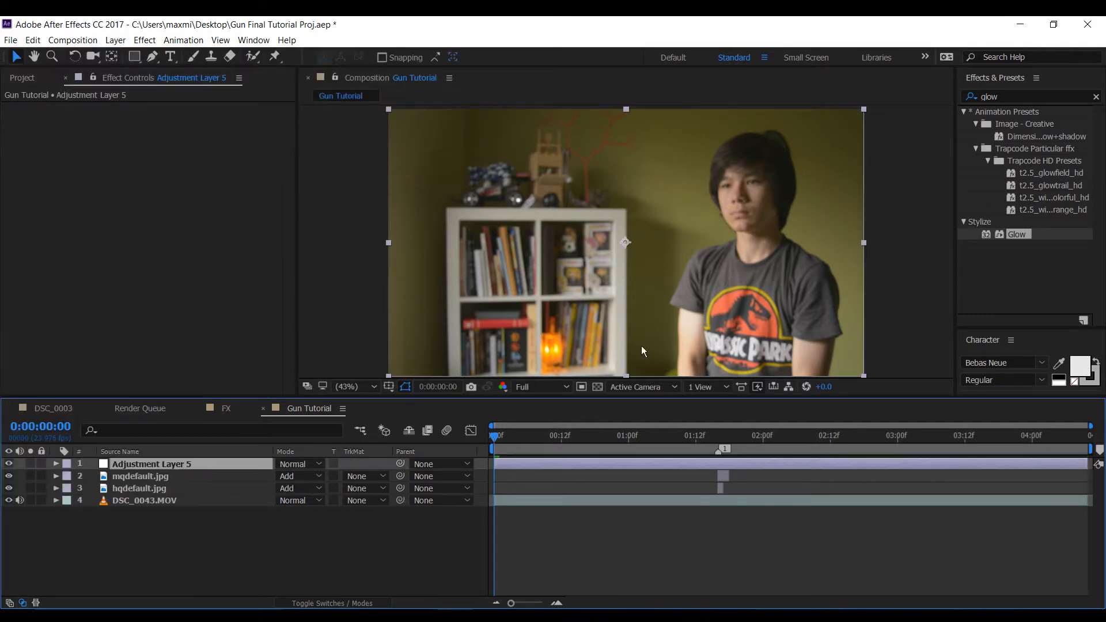
# Apply the Exposure effect from Color Correction to Adjustment Layer 5 and set its master Exposure to 1.55
pyautogui.click(1026, 93)
pyautogui.write('exposure')
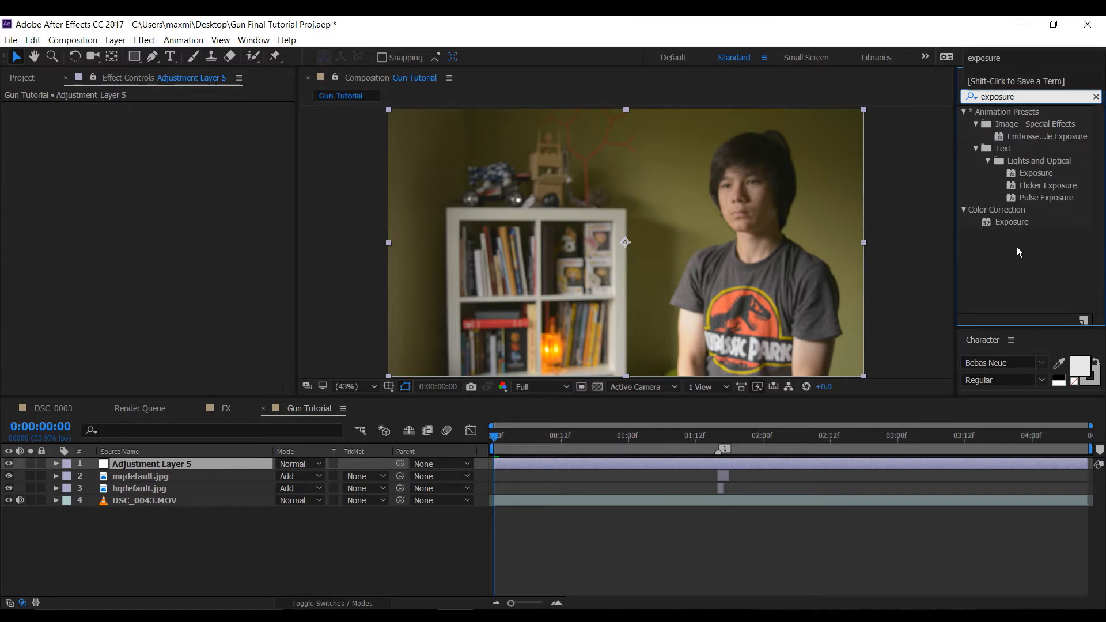
pyautogui.moveTo(1012, 222); pyautogui.dragTo(131, 458)
pyautogui.hotkey('ctrl', 'space')
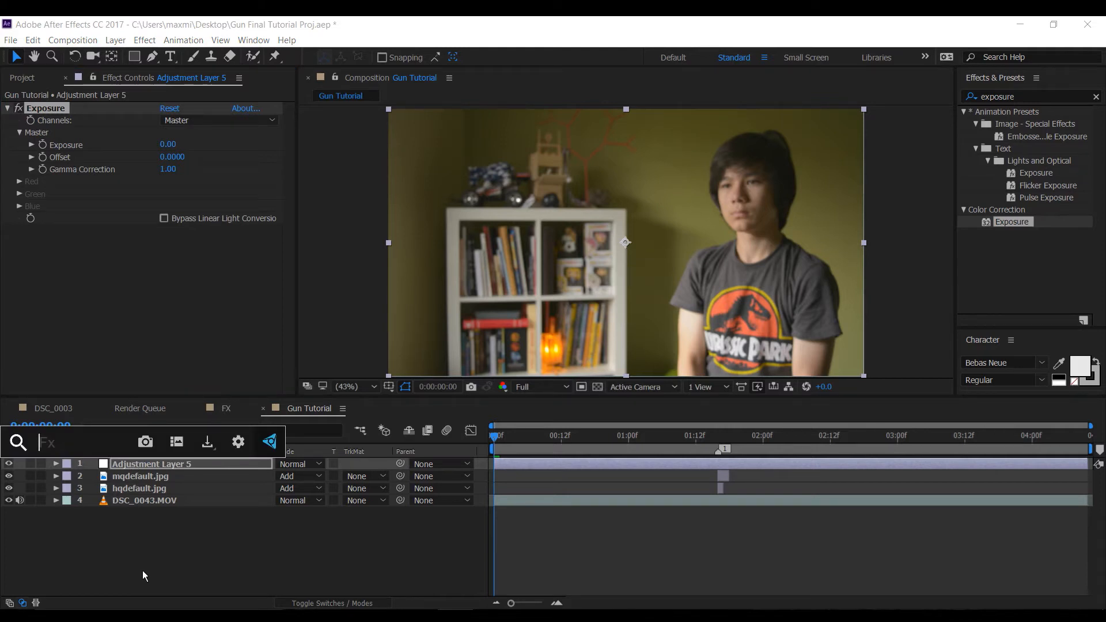
pyautogui.press('Escape')
pyautogui.click(111, 285)
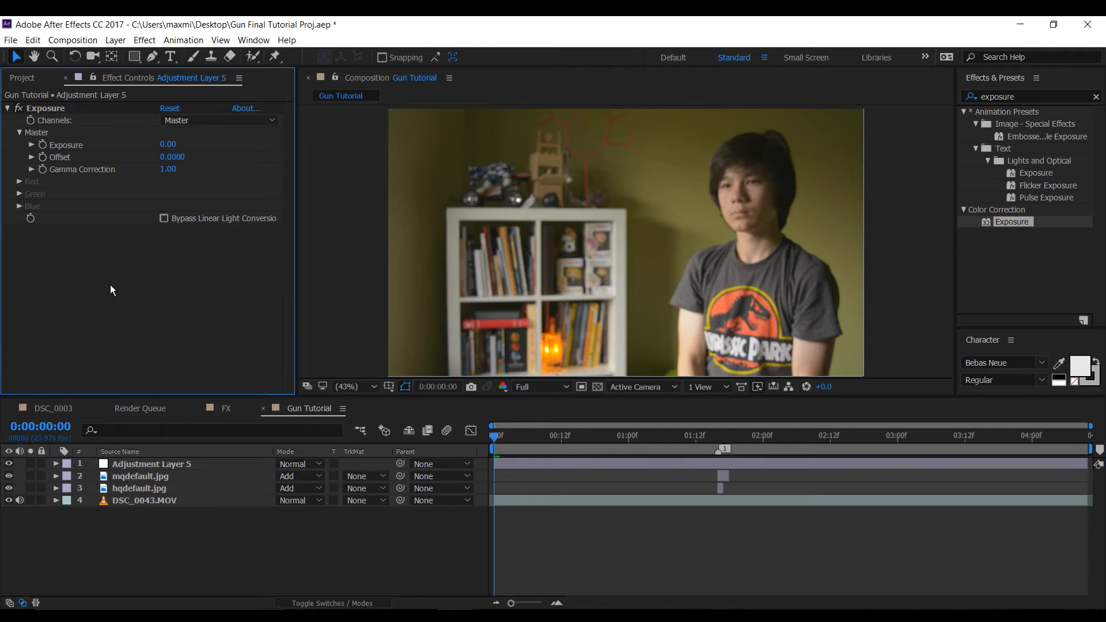
pyautogui.moveTo(167, 144); pyautogui.dragTo(312, 174)
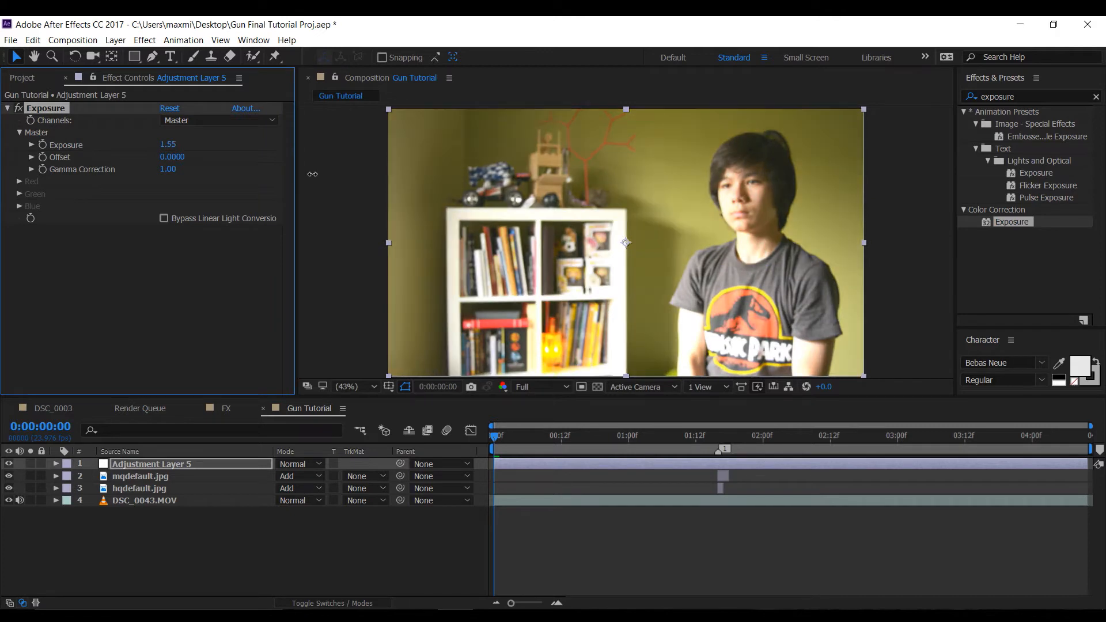
# Trim the start of Adjustment Layer 5 to 0:00:01:16, where the muzzle flash layers begin
pyautogui.click(567, 452)
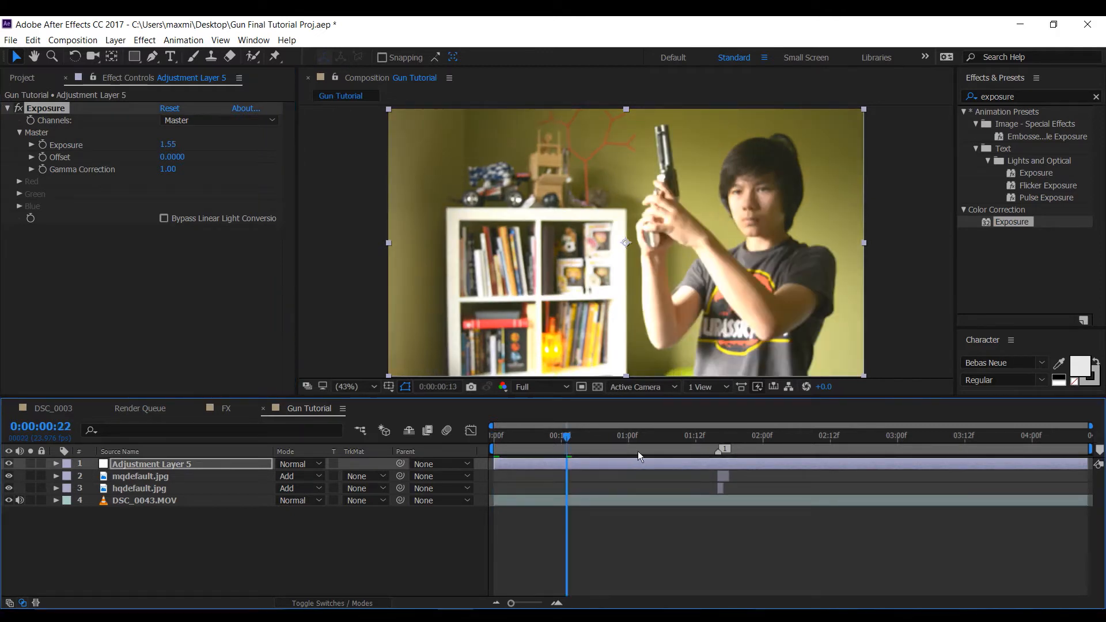
pyautogui.click(716, 450)
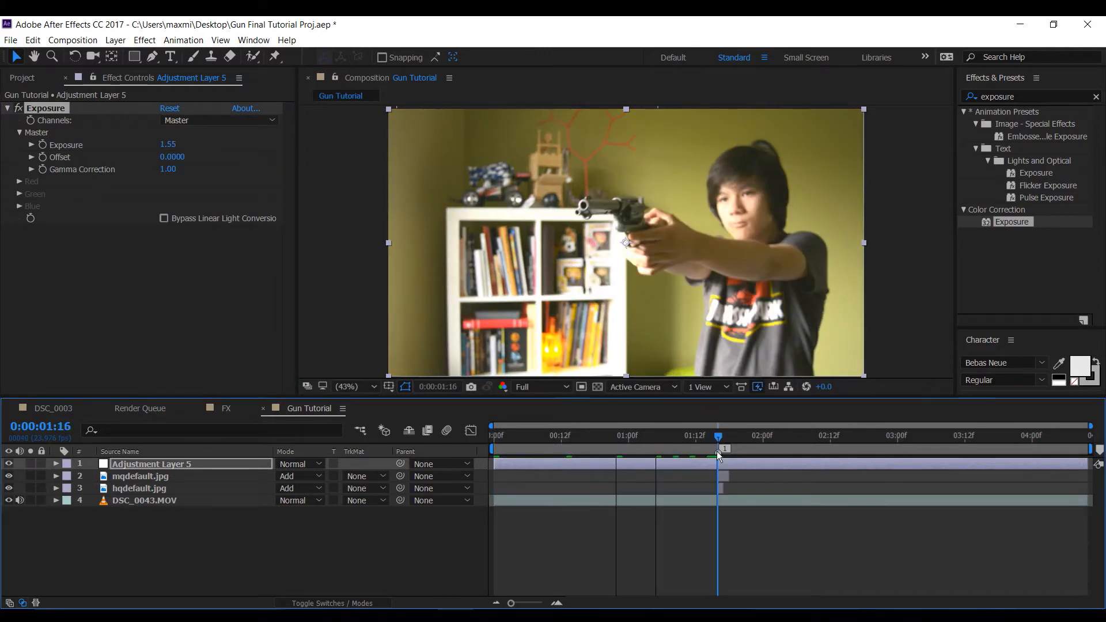
pyautogui.moveTo(494, 461); pyautogui.dragTo(718, 467)
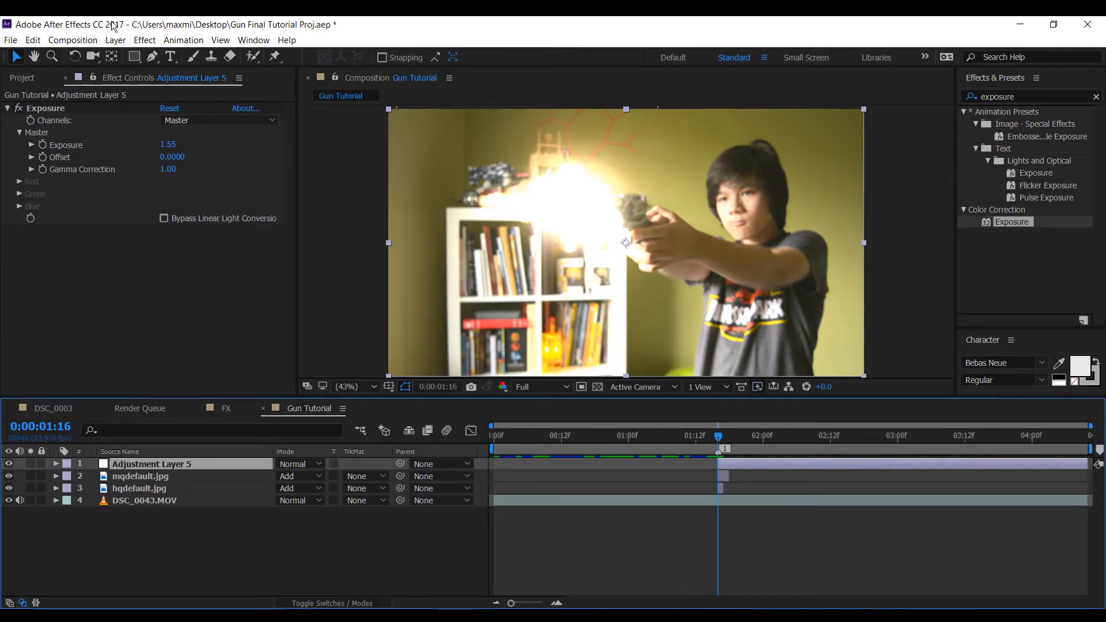
# Draw a closed Pen tool mask on the adjustment layer around the front of the hand and grip below the gun
pyautogui.press('g')
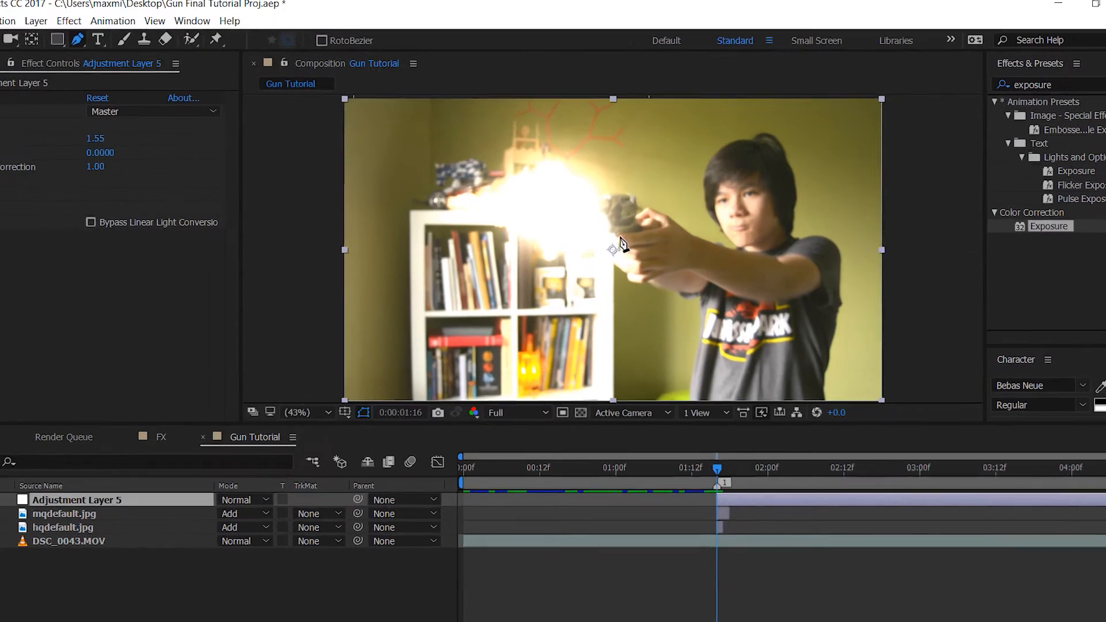
pyautogui.click(620, 237)
pyautogui.click(624, 249)
pyautogui.click(632, 250)
pyautogui.click(637, 267)
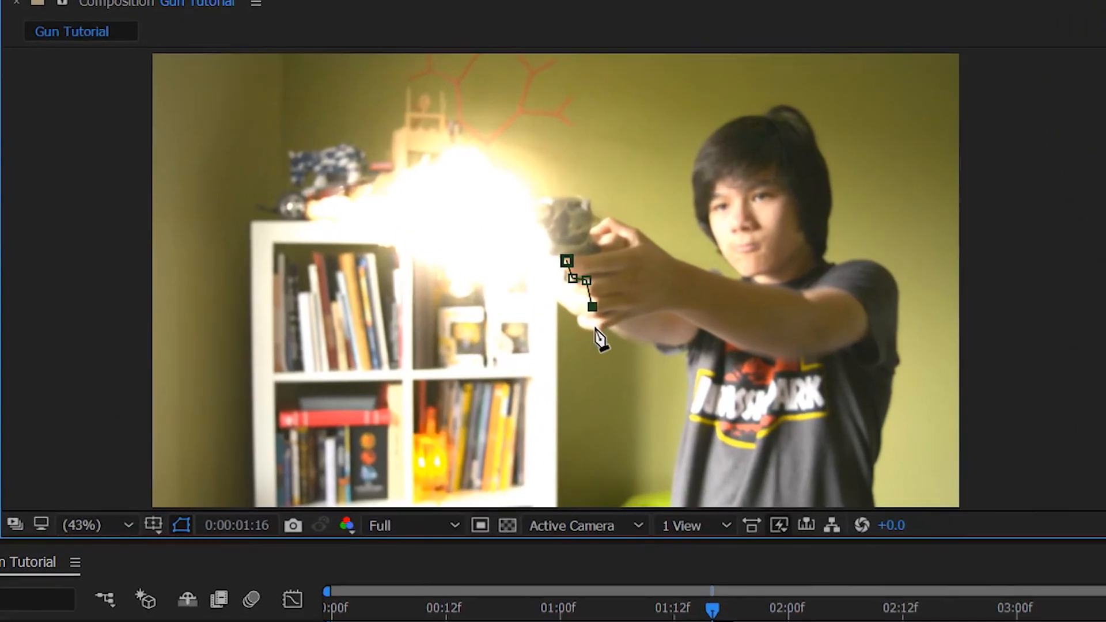
pyautogui.click(595, 329)
pyautogui.click(578, 328)
pyautogui.click(577, 311)
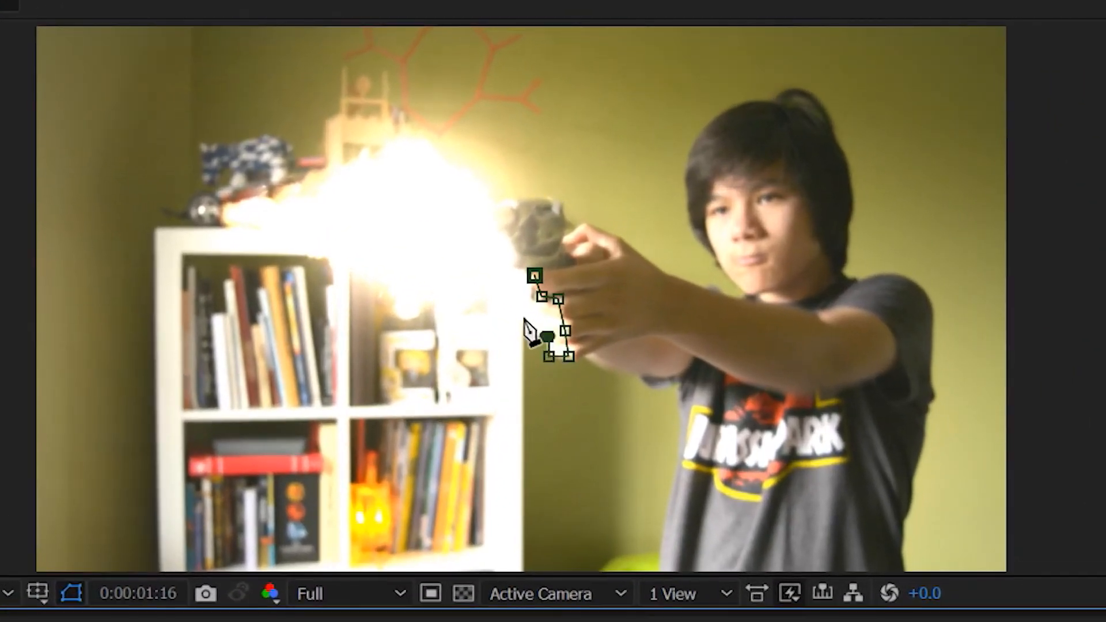
pyautogui.click(520, 316)
pyautogui.click(514, 291)
pyautogui.click(534, 276)
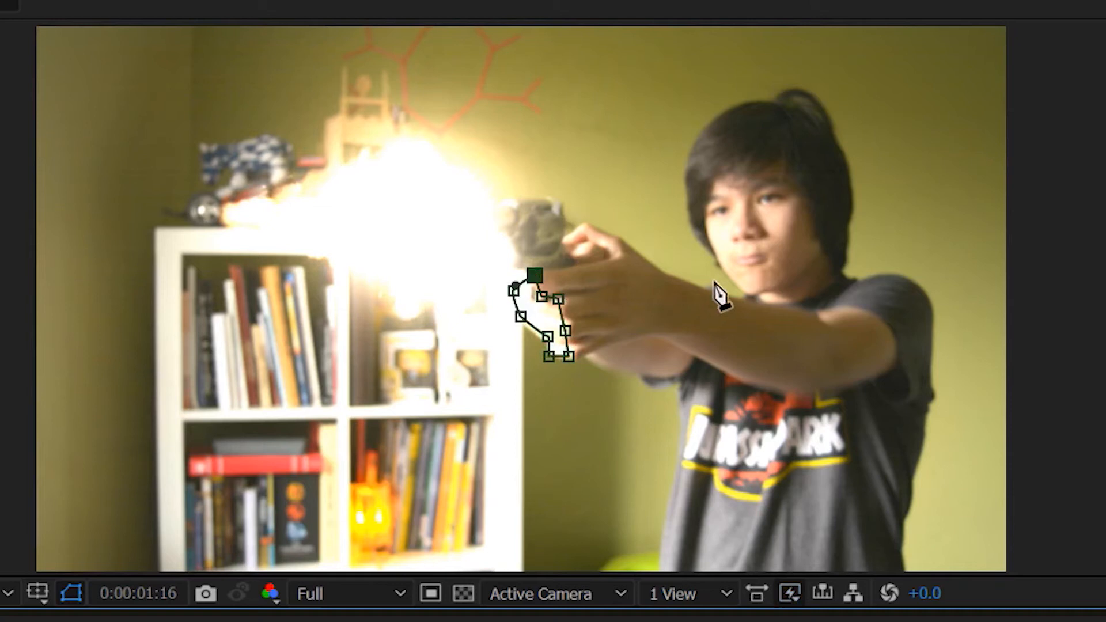
pyautogui.press('v')
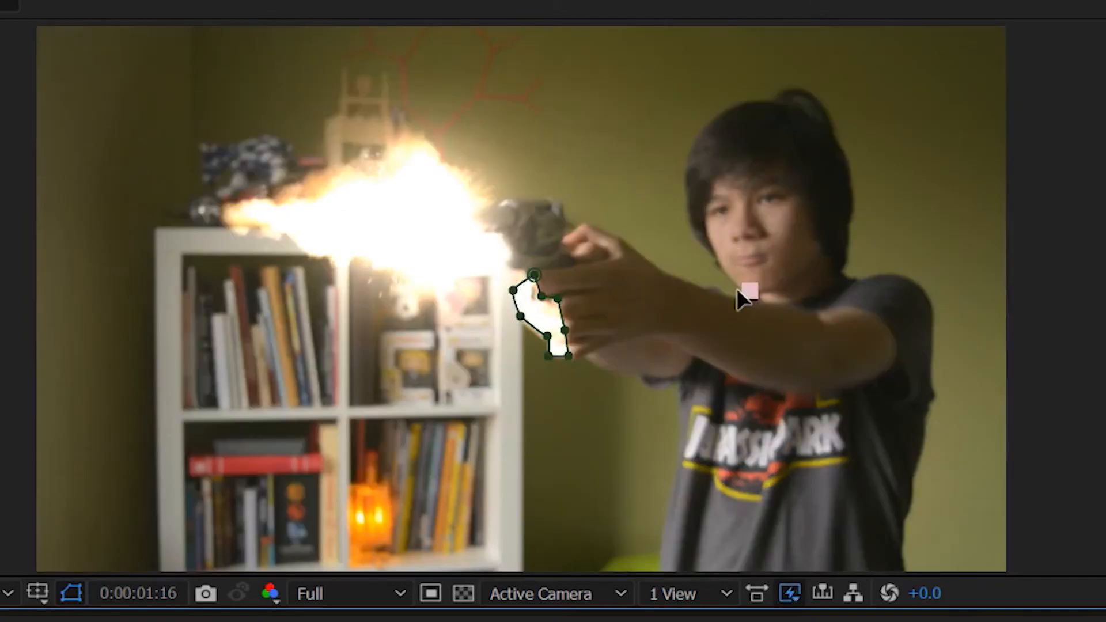
# Draw a closed mask over the side of the actor's face that faces the muzzle flash
pyautogui.moveTo(723, 255); pyautogui.dragTo(709, 229)
pyautogui.moveTo(712, 188); pyautogui.dragTo(734, 198)
pyautogui.moveTo(734, 236); pyautogui.dragTo(784, 234)
pyautogui.click(754, 240)
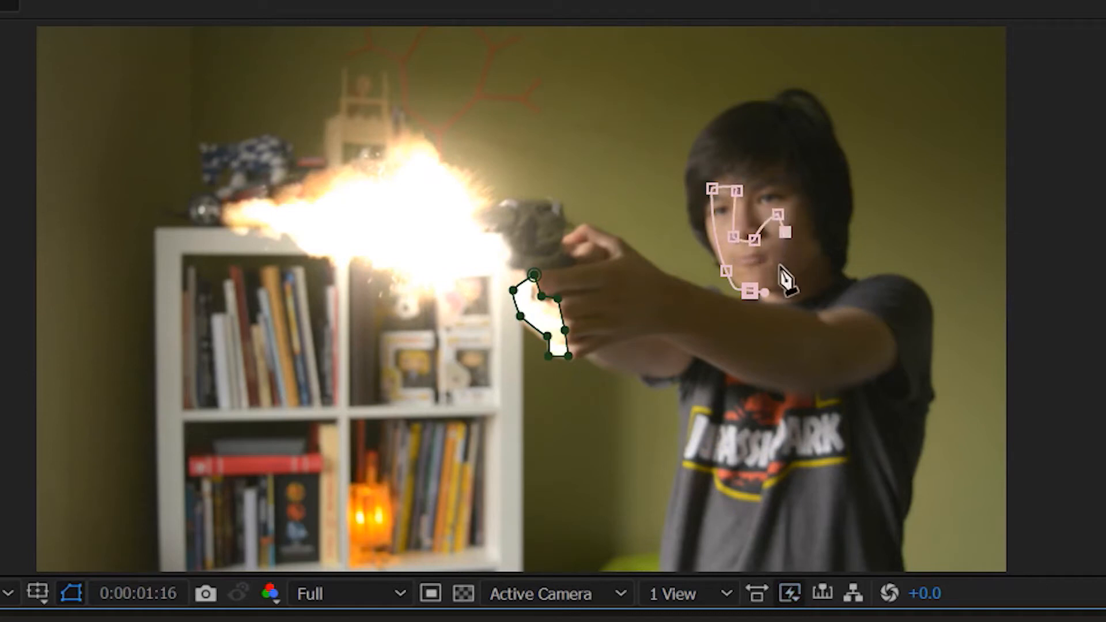
pyautogui.click(749, 292)
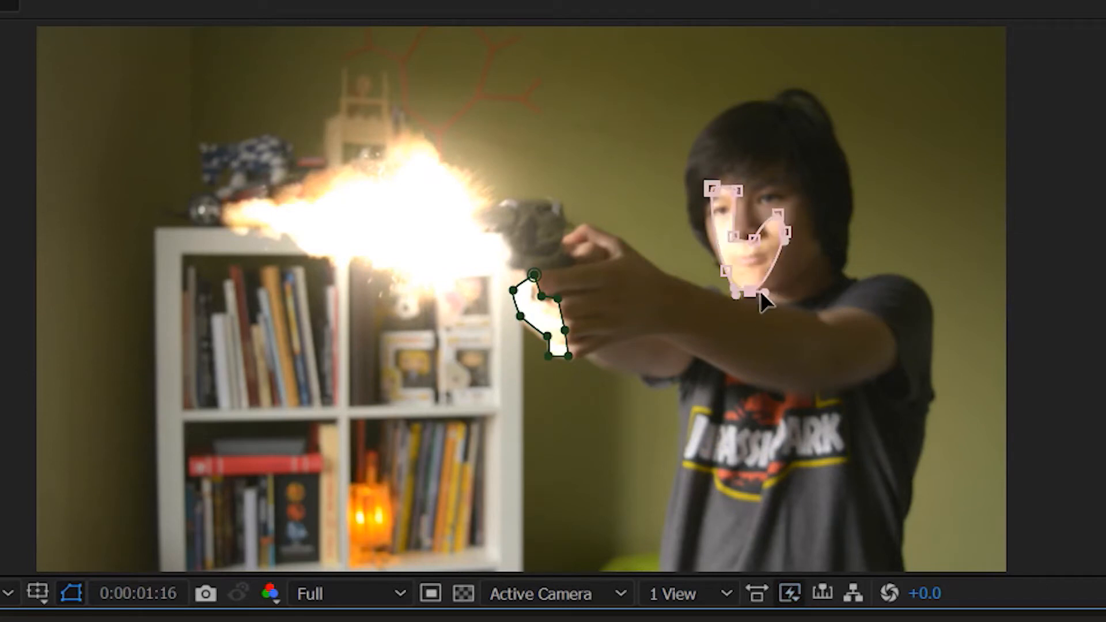
# Draw a small triangular mask over the rear forearm beside the shirt sleeve
pyautogui.click(665, 375)
pyautogui.click(619, 362)
pyautogui.click(661, 356)
pyautogui.click(666, 375)
# Draw a closed, curved mask over the lower front of the actor's shirt, reaching the frame's lower edge
pyautogui.click(670, 558)
pyautogui.click(693, 436)
pyautogui.click(762, 425)
pyautogui.moveTo(814, 484); pyautogui.dragTo(721, 553)
pyautogui.click(669, 557)
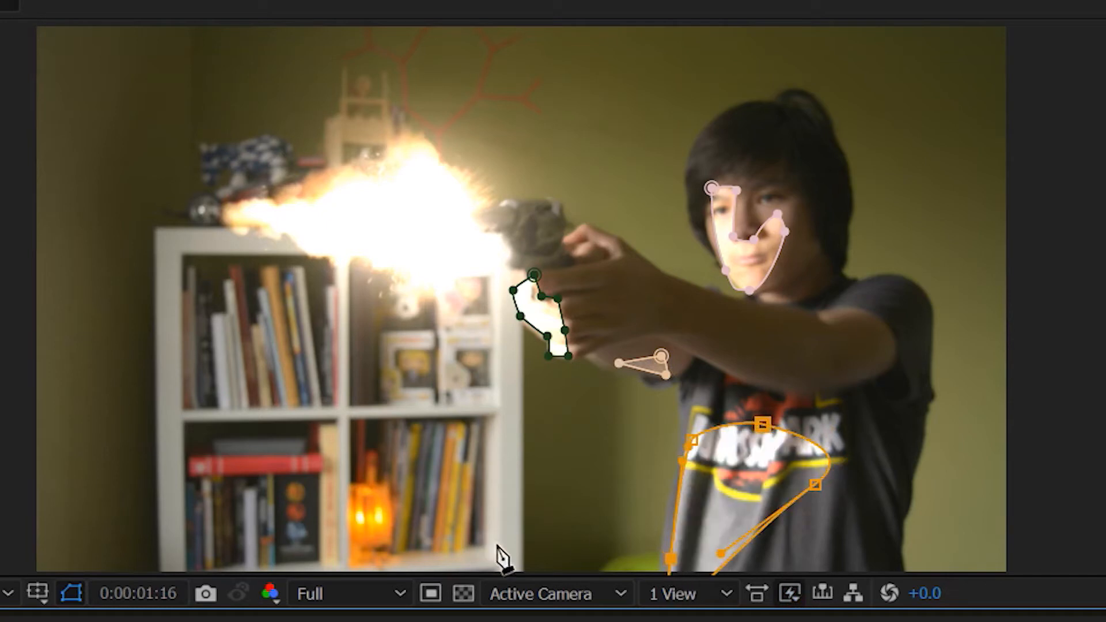
# Draw a narrow vertical mask on the lower bookshelf's inner edge and a triangular mask in the compartment above it
pyautogui.click(498, 555)
pyautogui.click(500, 419)
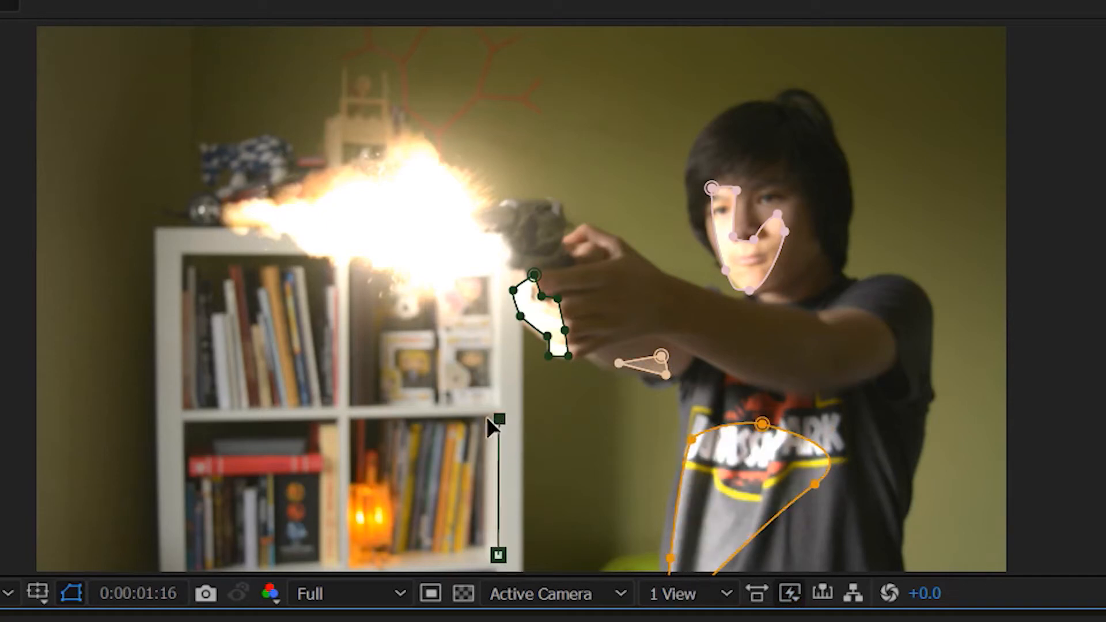
pyautogui.click(487, 420)
pyautogui.click(486, 541)
pyautogui.click(498, 554)
pyautogui.click(499, 554)
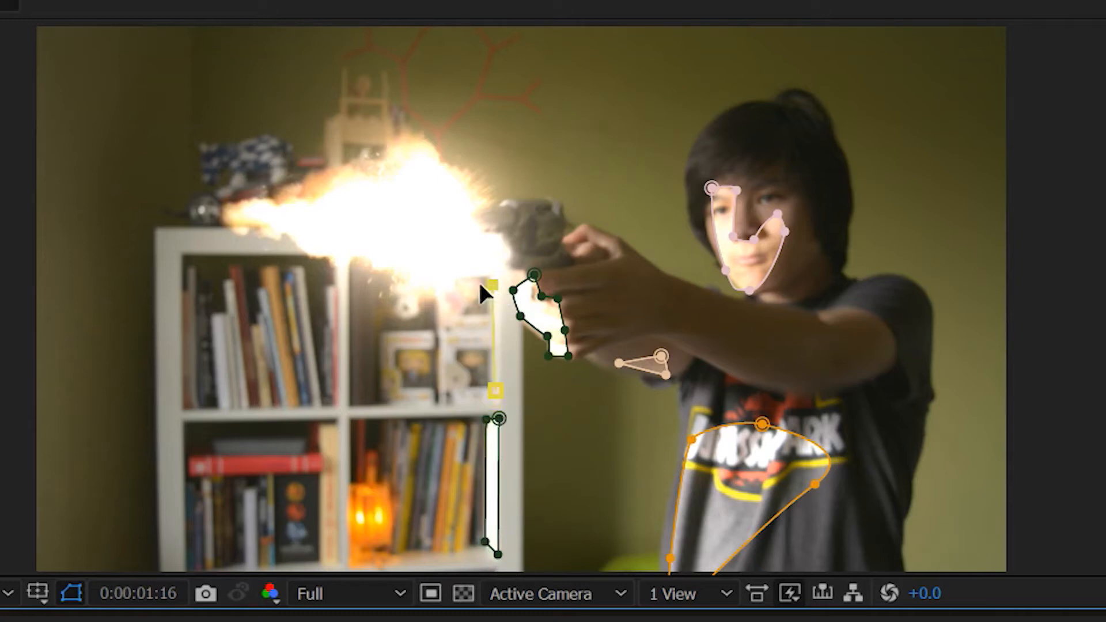
pyautogui.moveTo(459, 366); pyautogui.dragTo(464, 381)
pyautogui.click(492, 294)
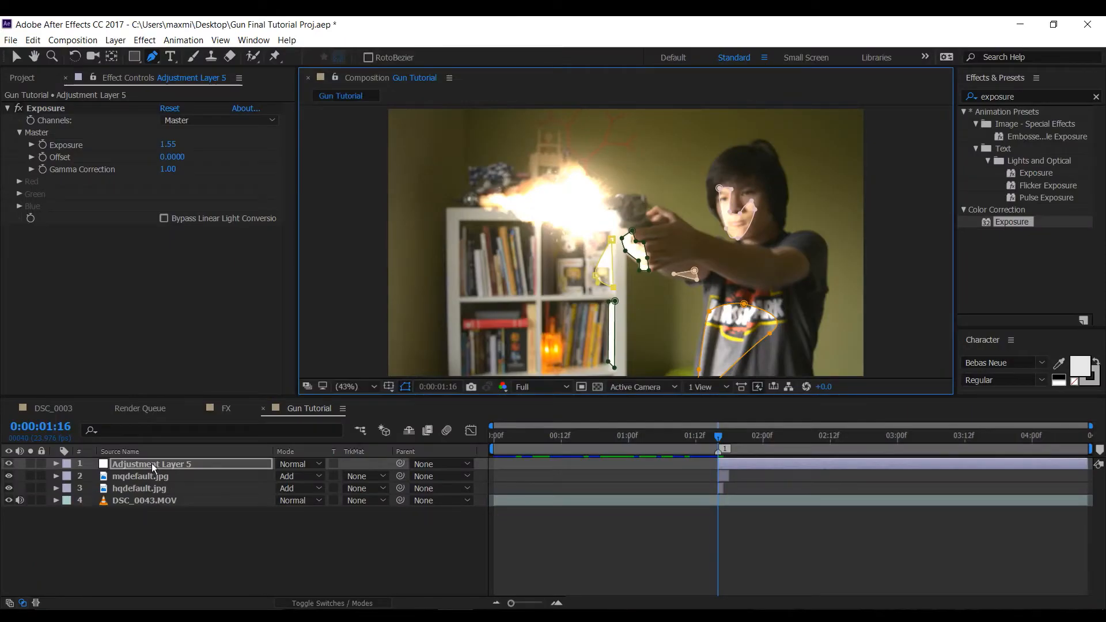
# Reveal the mask feather values of Adjustment Layer 5 and set Mask 1 and Mask 2 to 33 pixels
pyautogui.press('f')
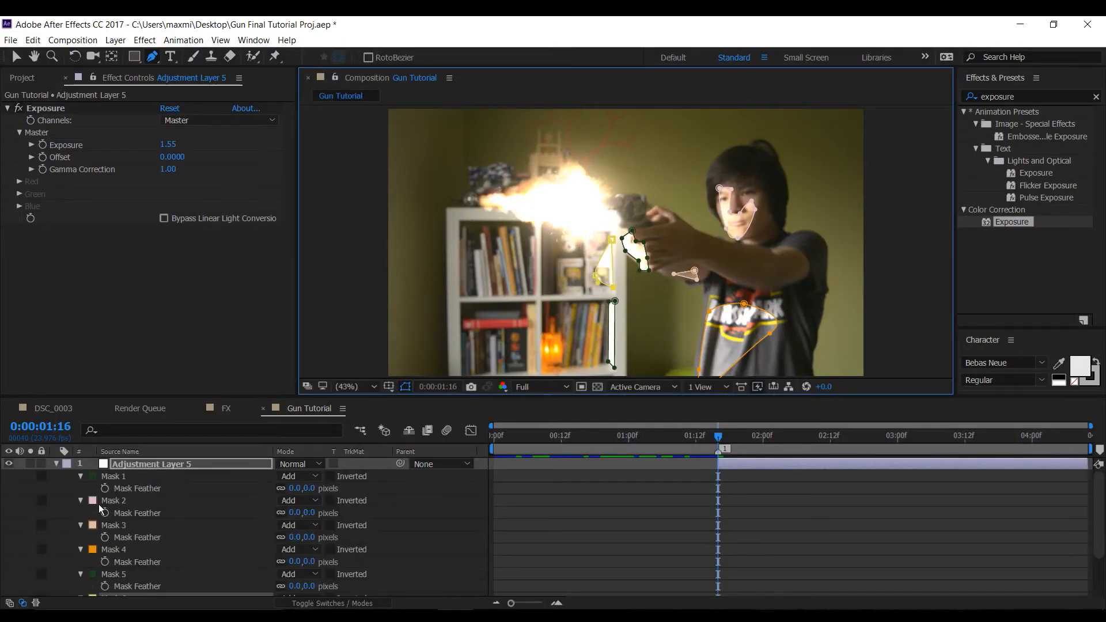
pyautogui.click(368, 513)
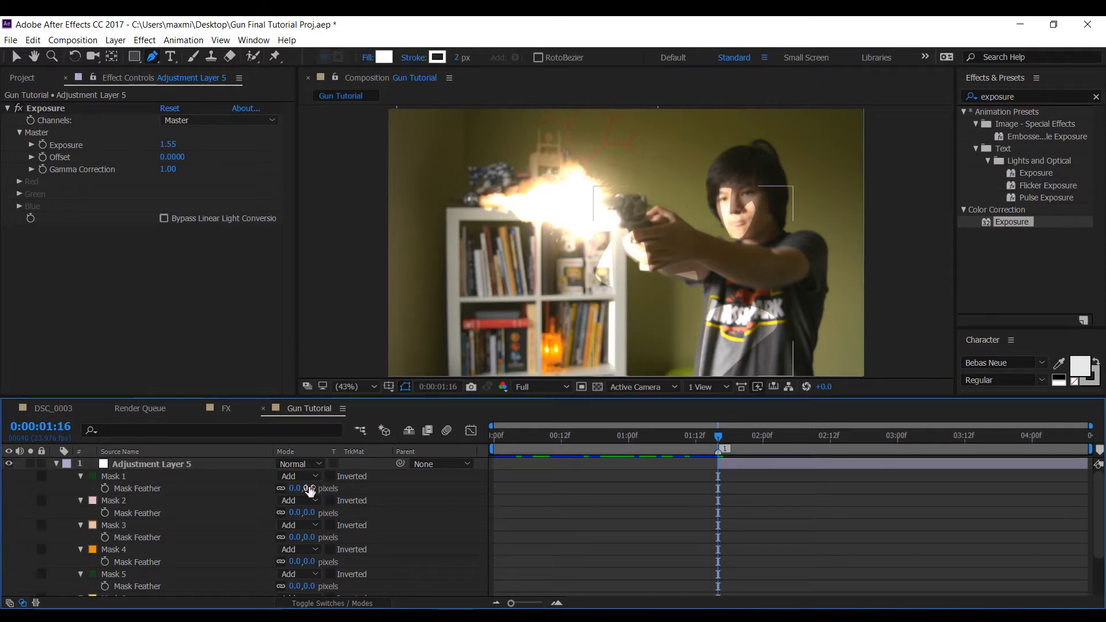
pyautogui.moveTo(309, 488); pyautogui.dragTo(99, 482)
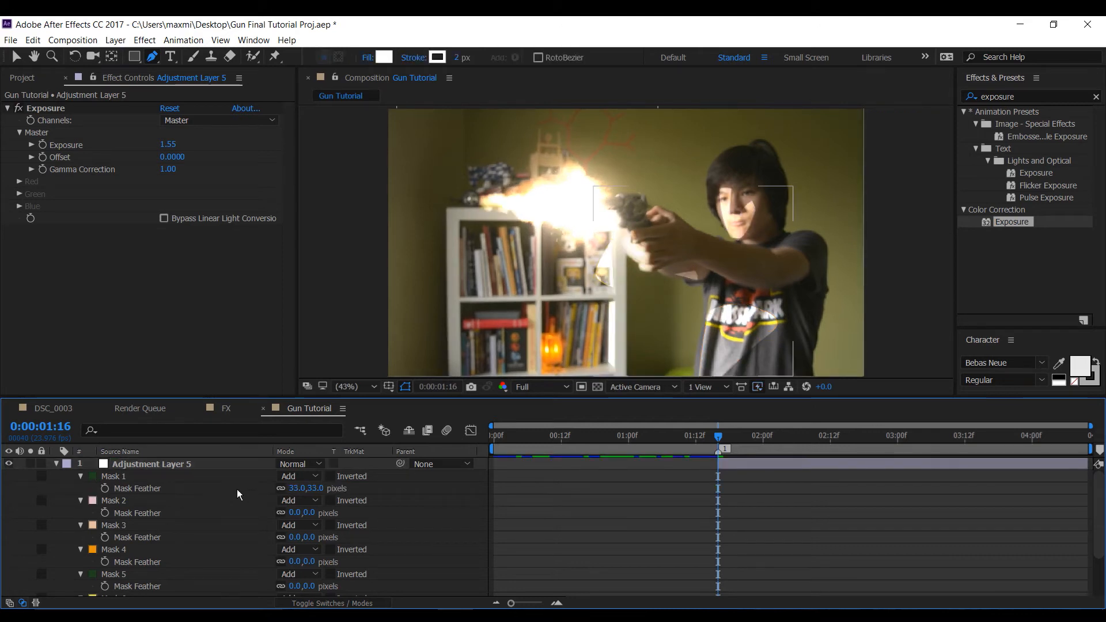
pyautogui.moveTo(306, 513); pyautogui.dragTo(331, 513)
# Reshape Mask 2 by moving its upper points so it also covers the actor's forehead and hairline
pyautogui.click(747, 189)
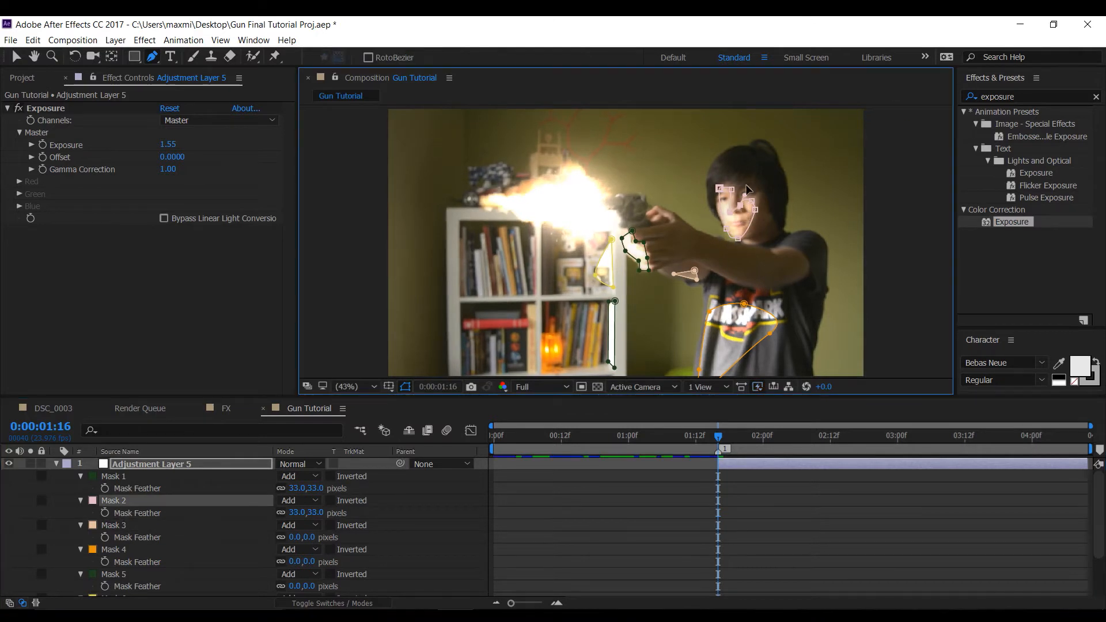
pyautogui.hotkey('ctrl', 'z')
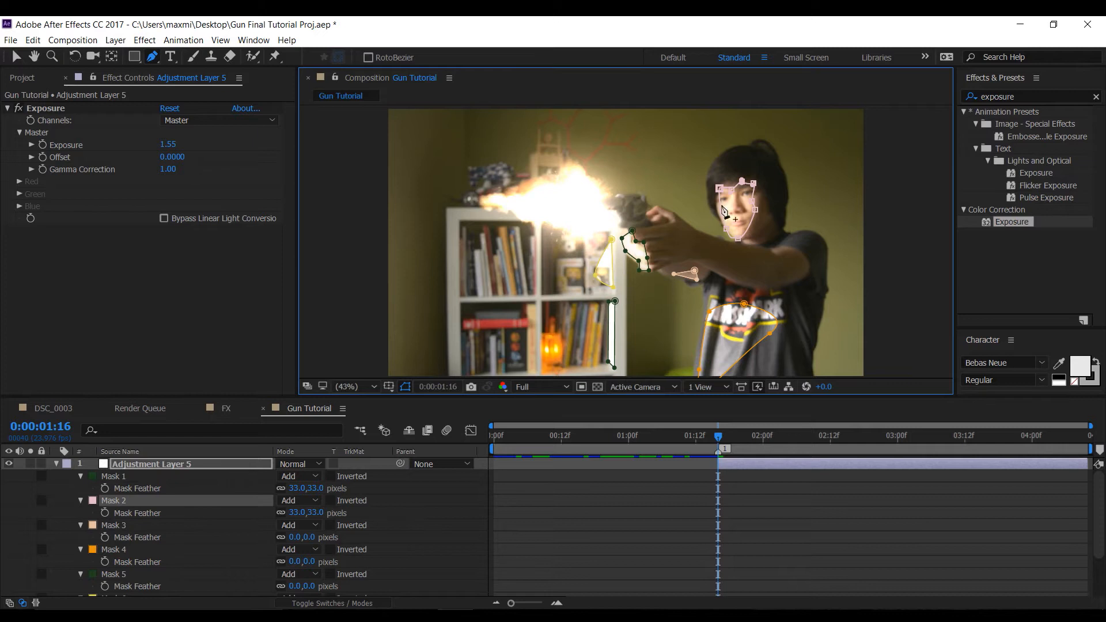
pyautogui.moveTo(731, 187); pyautogui.dragTo(706, 189)
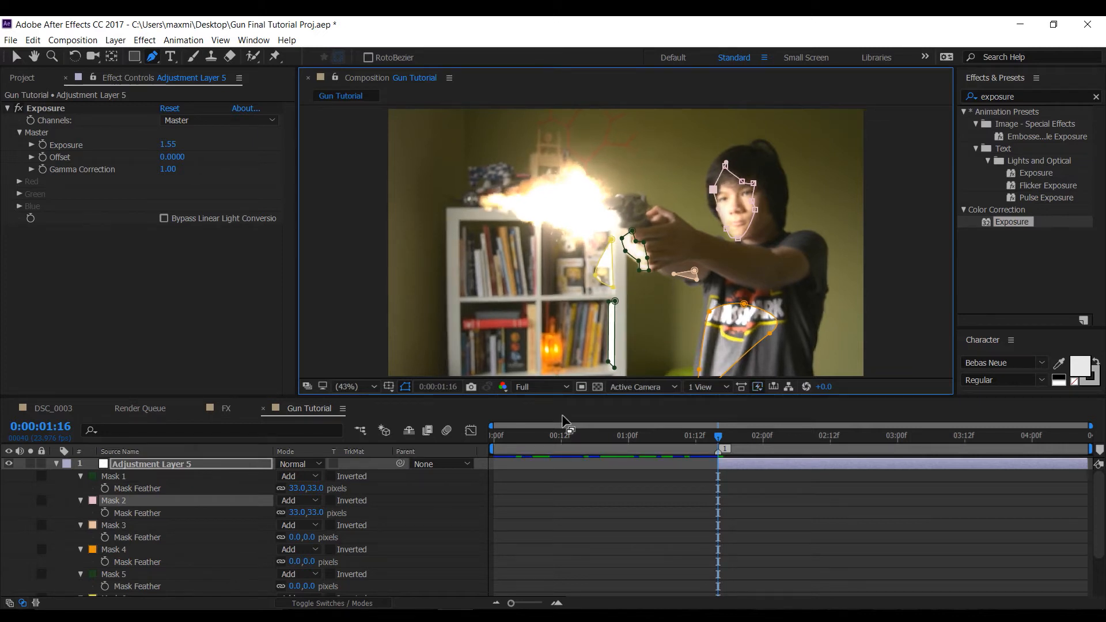
# Set the mask feather to 26 pixels for Mask 3, 20 for Mask 4, 44 for Mask 5 and 49 for Mask 6
pyautogui.click(179, 524)
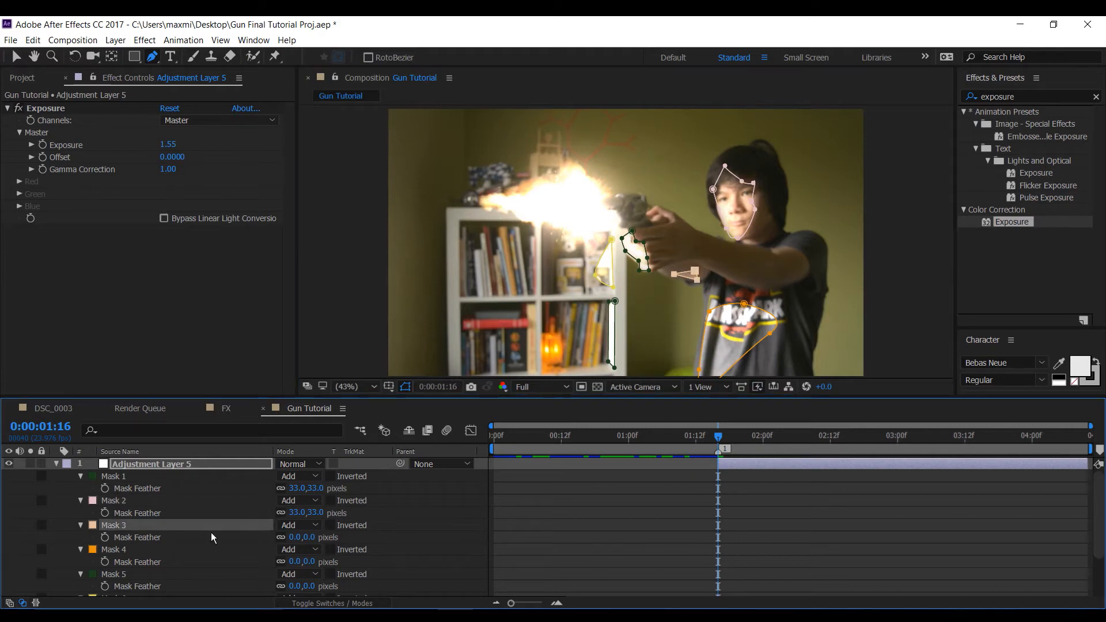
pyautogui.moveTo(306, 538); pyautogui.dragTo(317, 562)
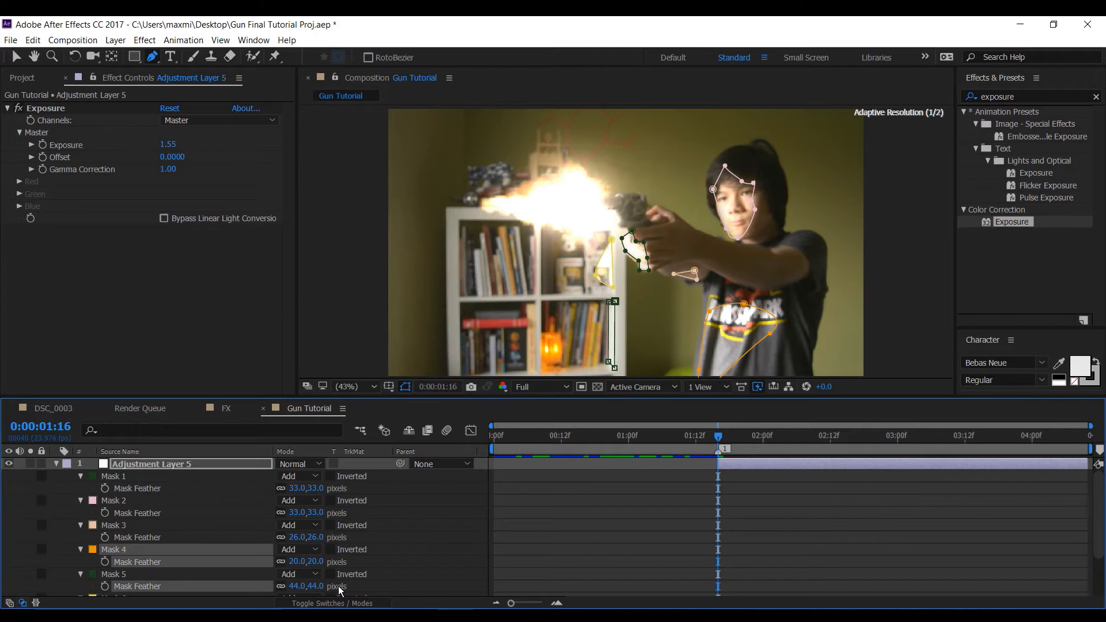
pyautogui.scroll(-3, 340, 589)
pyautogui.click(326, 575)
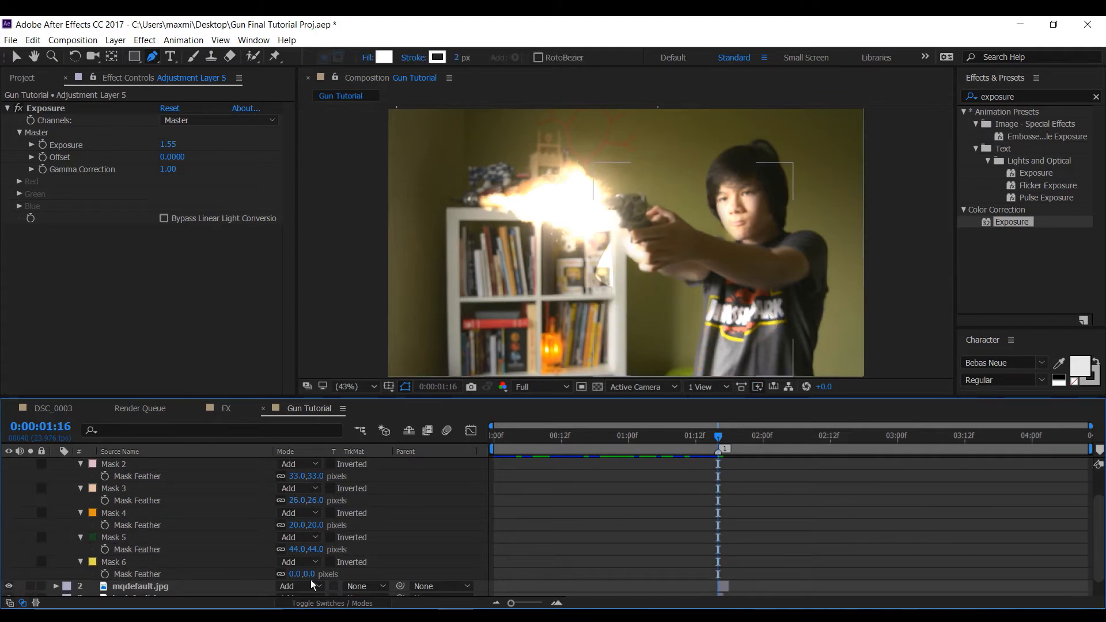
pyautogui.moveTo(311, 575); pyautogui.dragTo(335, 576)
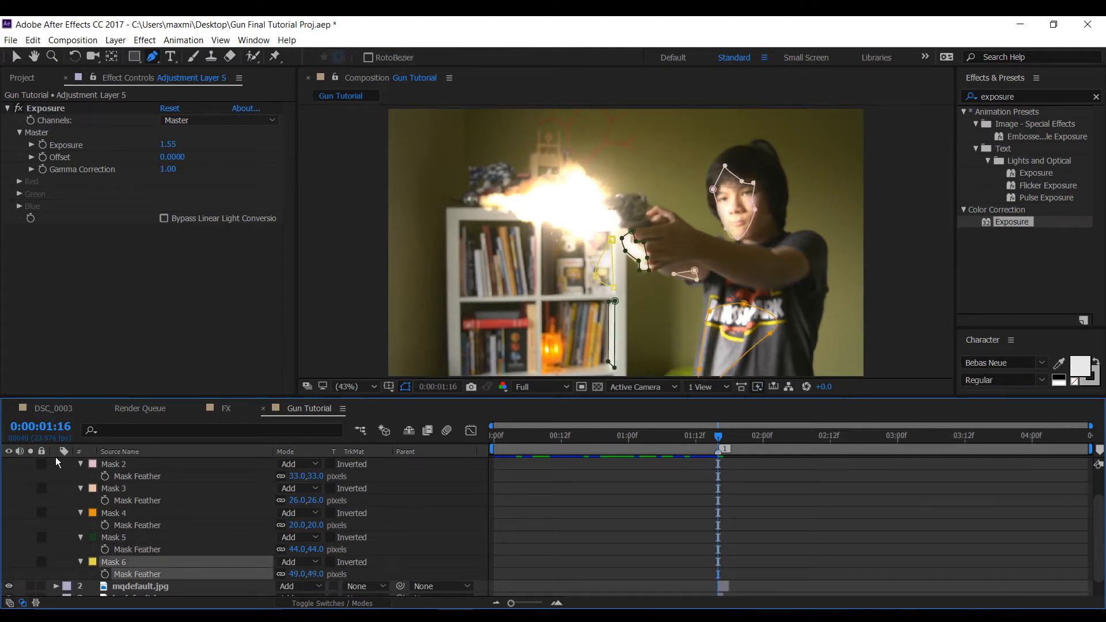
pyautogui.scroll(3, 56, 459)
pyautogui.click(56, 464)
pyautogui.click(128, 531)
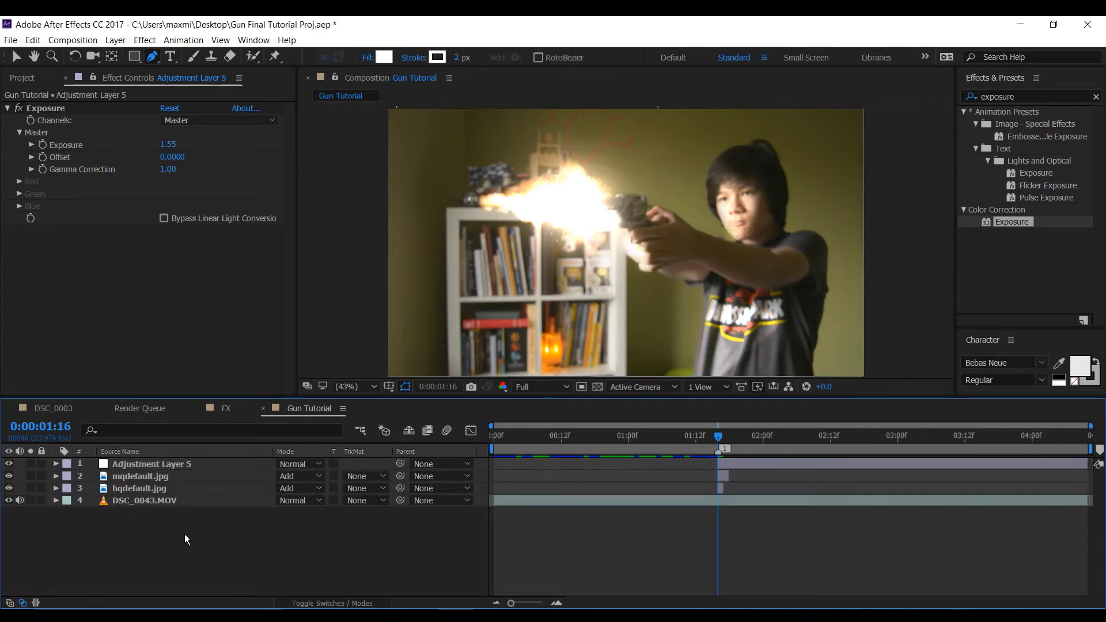
# Trim the end of Adjustment Layer 5 to match the end of the mqdefault.jpg layer
pyautogui.moveTo(720, 439)
pyautogui.mouseDown()
pyautogui.moveTo(704, 440)
pyautogui.moveTo(722, 442)
pyautogui.mouseUp()
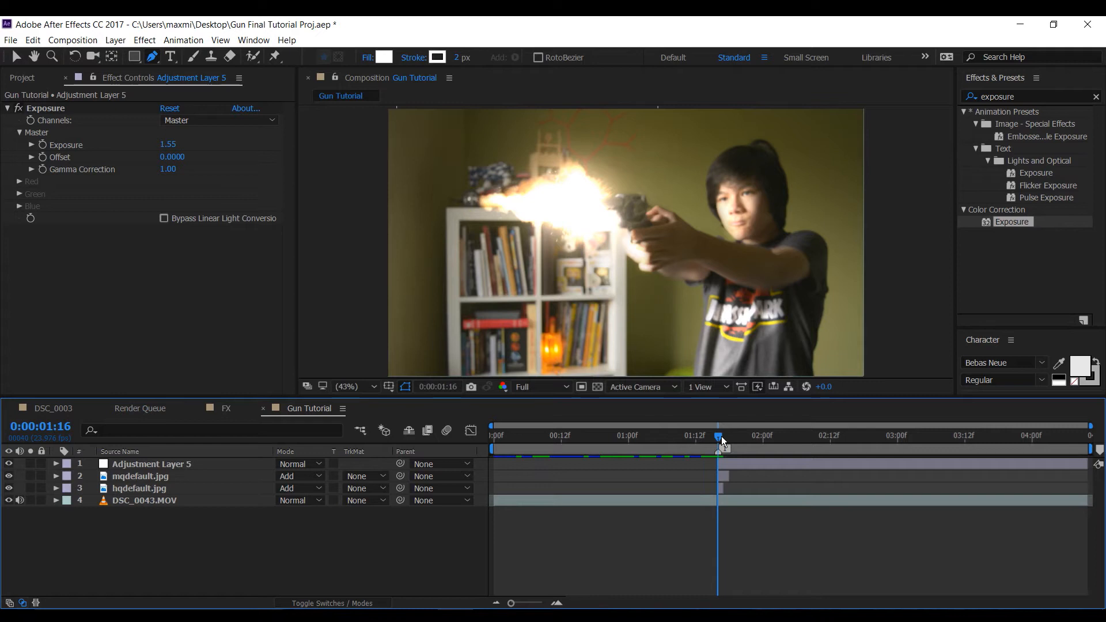
pyautogui.moveTo(723, 441); pyautogui.dragTo(735, 439)
pyautogui.moveTo(1090, 464); pyautogui.dragTo(718, 439)
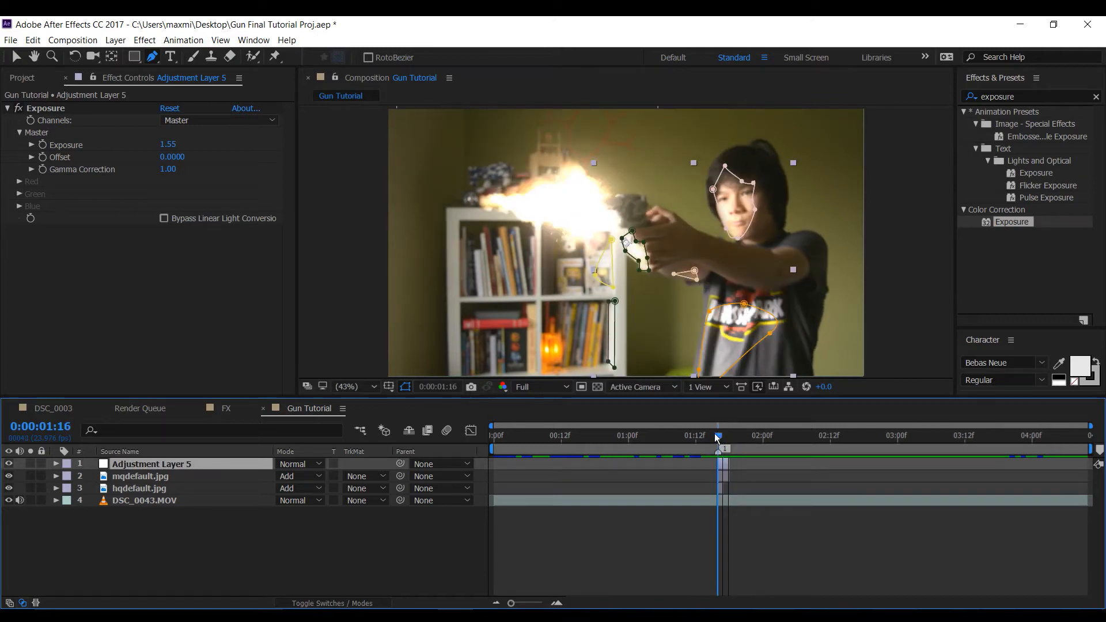
# Keyframe the adjustment layer's Exposure at 1.55 on 0:00:01:16 and 0.75 on 0:00:01:17
pyautogui.click(43, 144)
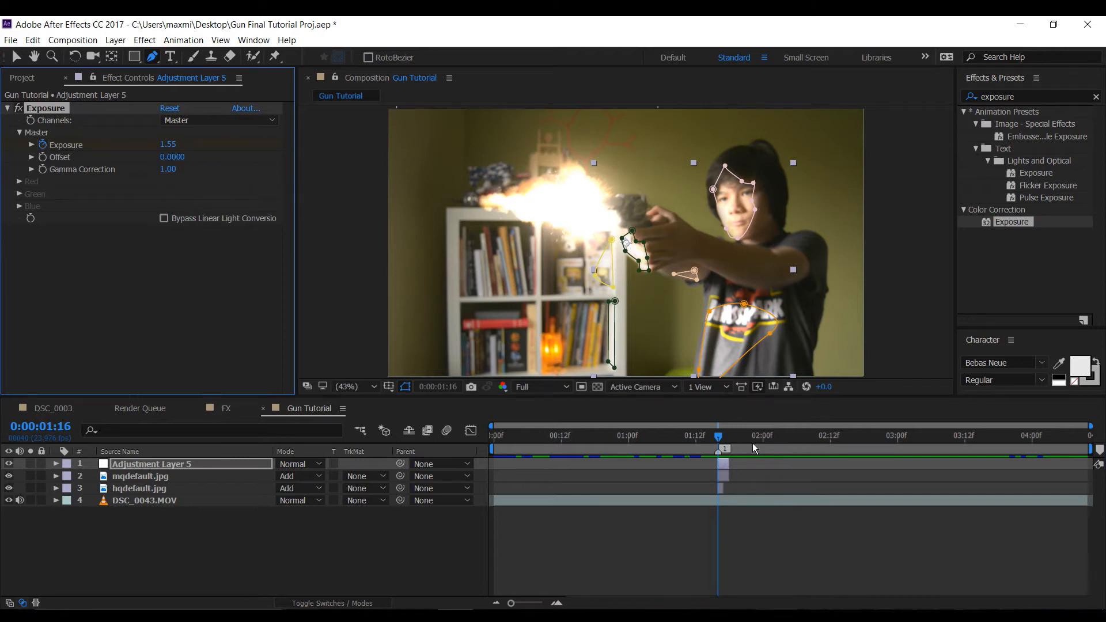
pyautogui.moveTo(718, 439); pyautogui.dragTo(724, 439)
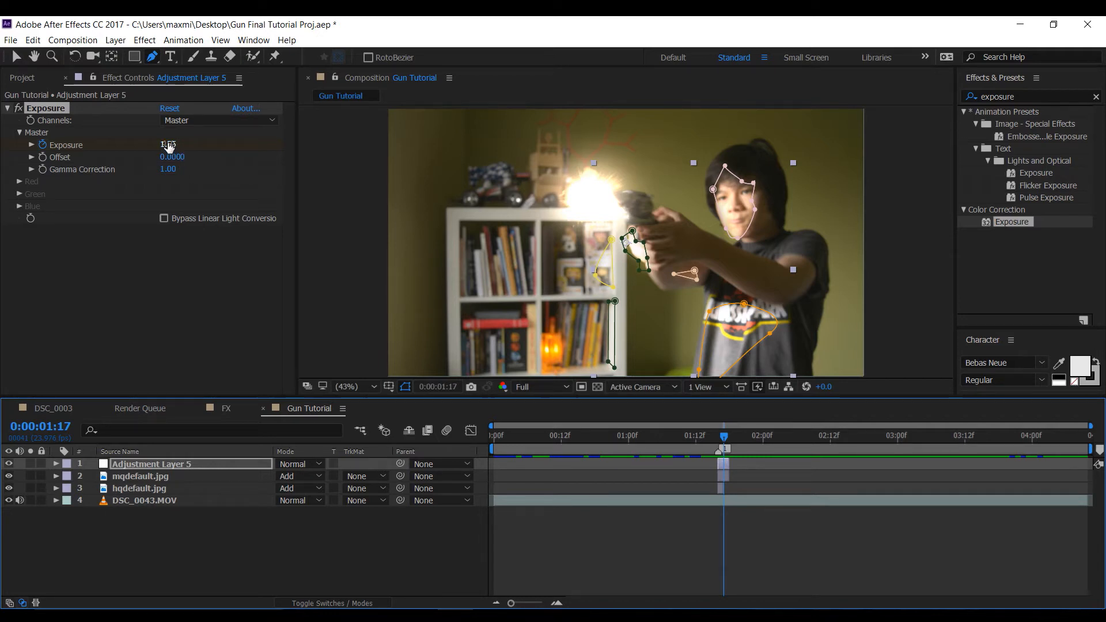
pyautogui.moveTo(167, 144); pyautogui.dragTo(122, 156)
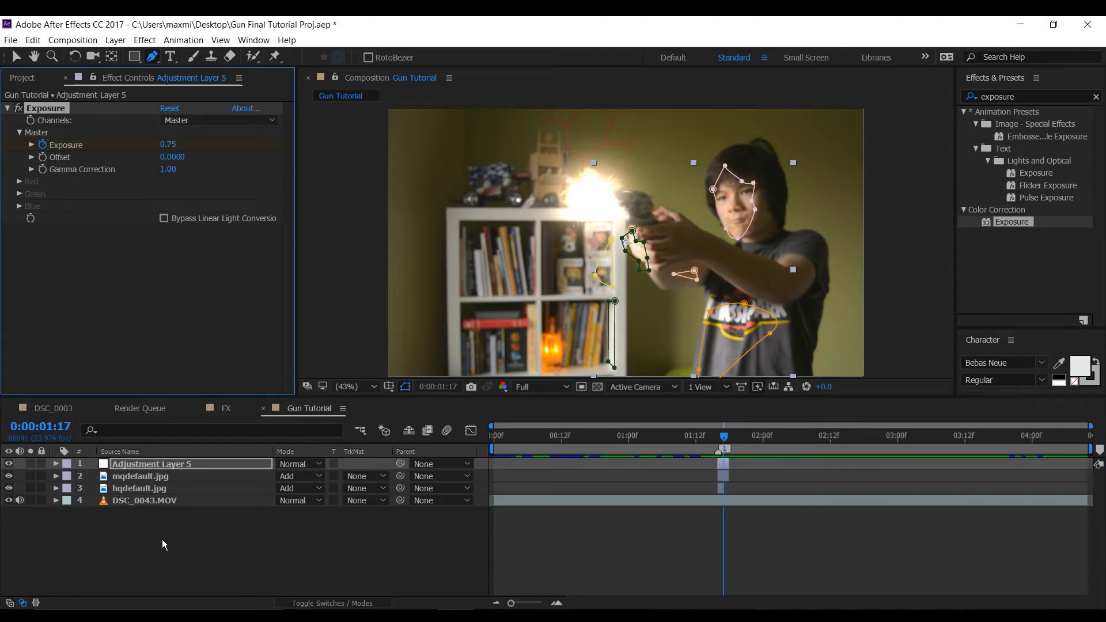
# Try an Exposure value of 0 near the end of the adjustment layer, undo it, and return to 0:00:01:16
pyautogui.moveTo(724, 437)
pyautogui.mouseDown()
pyautogui.moveTo(713, 437)
pyautogui.moveTo(732, 439)
pyautogui.mouseUp()
pyautogui.click(168, 144)
pyautogui.write('0')
pyautogui.press('Return')
pyautogui.hotkey('ctrl', 'z')
pyautogui.moveTo(730, 438)
pyautogui.mouseDown()
pyautogui.moveTo(679, 437)
pyautogui.moveTo(718, 439)
pyautogui.mouseUp()
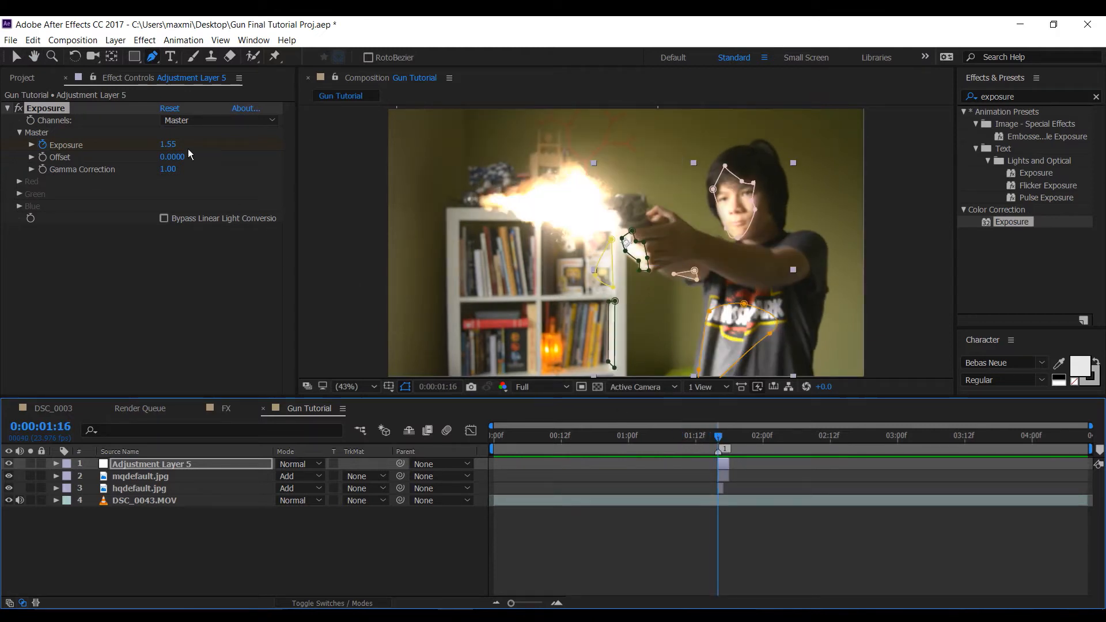
# Raise the Exposure keyframe of Adjustment Layer 5 at 0:00:01:16 to 2.02 and preview the gunshot
pyautogui.moveTo(168, 144); pyautogui.dragTo(205, 143)
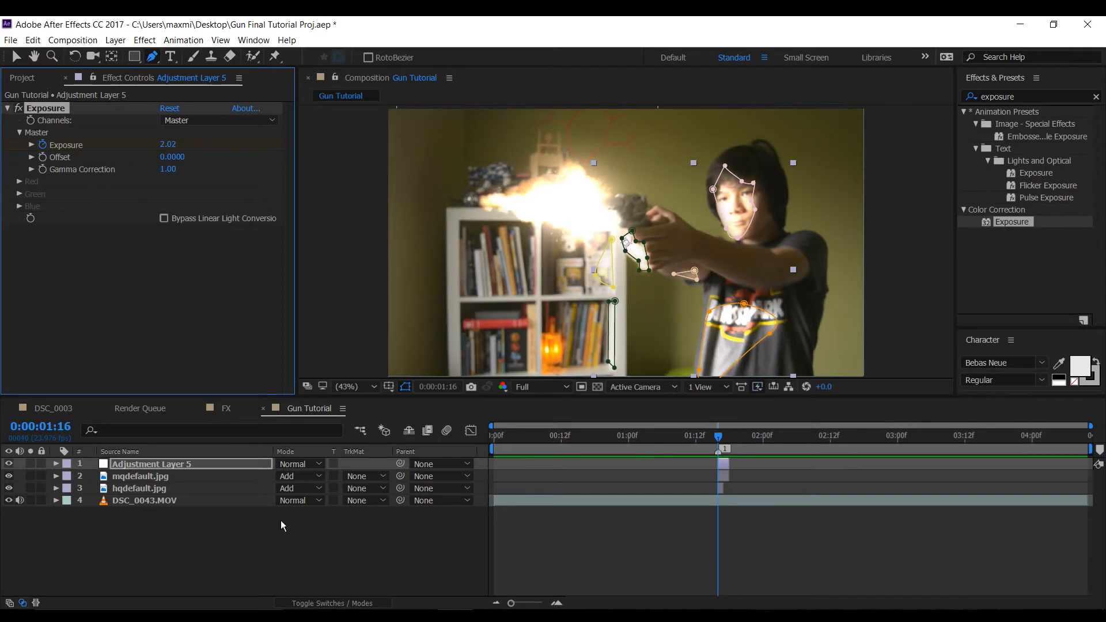
pyautogui.click(281, 520)
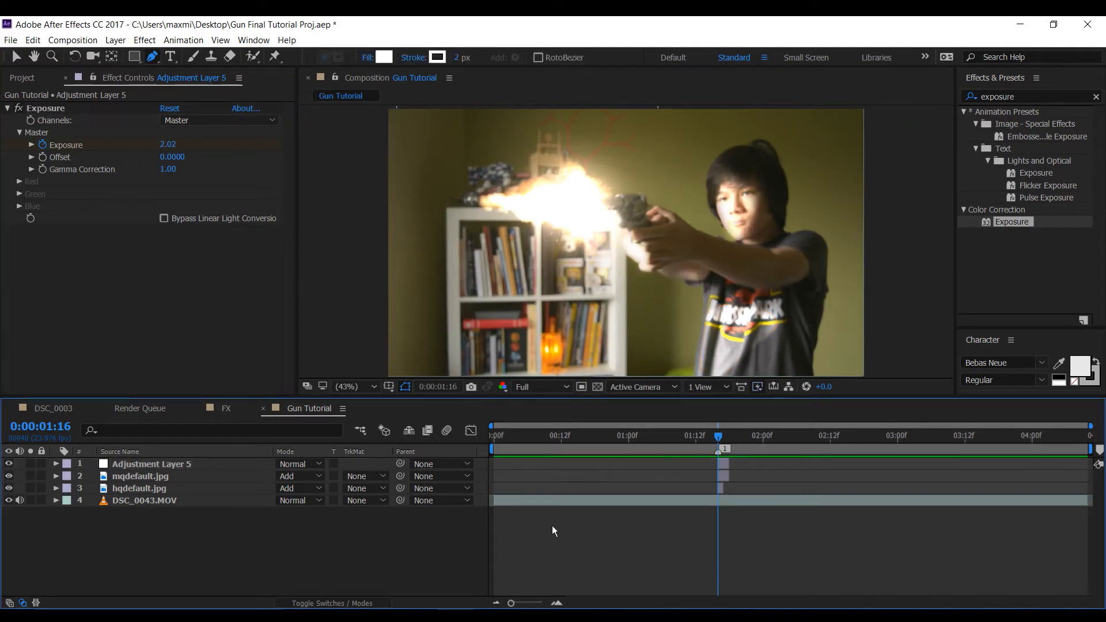
pyautogui.moveTo(717, 441); pyautogui.dragTo(649, 437)
pyautogui.press('space')
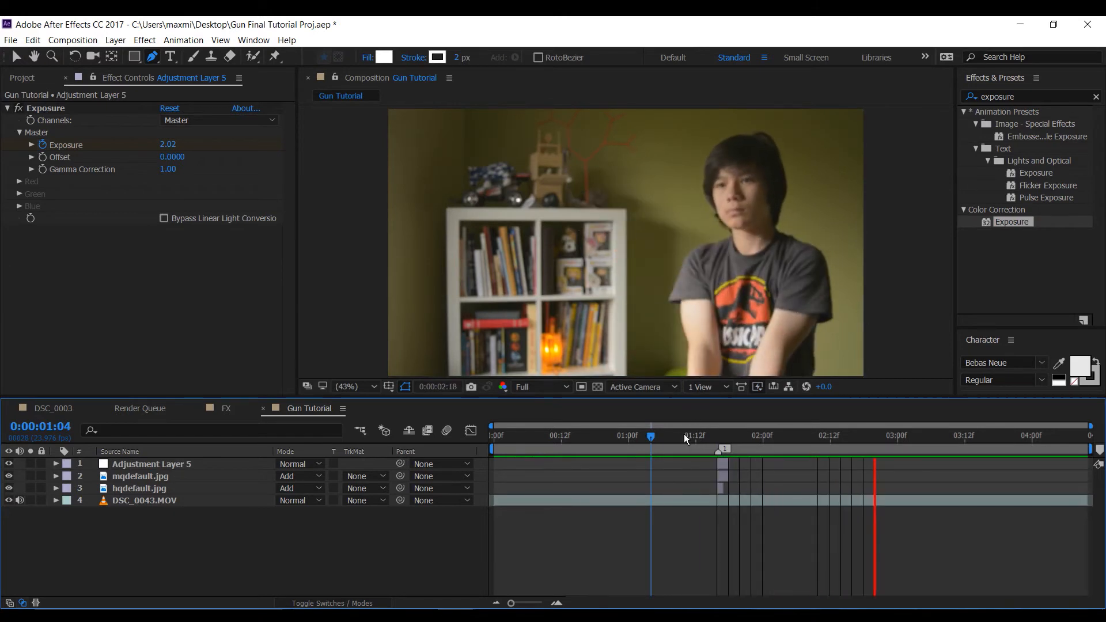
pyautogui.moveTo(630, 435); pyautogui.dragTo(555, 437)
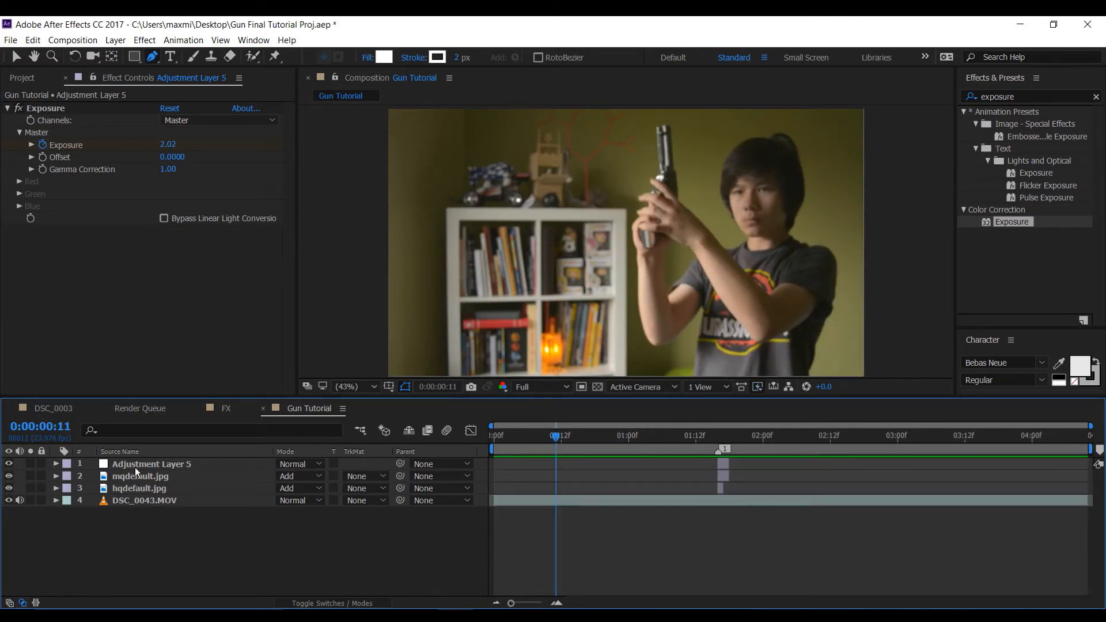
# Add a new adjustment layer, apply the Exposure effect to it, and set its Exposure to -1.42
pyautogui.click(107, 42)
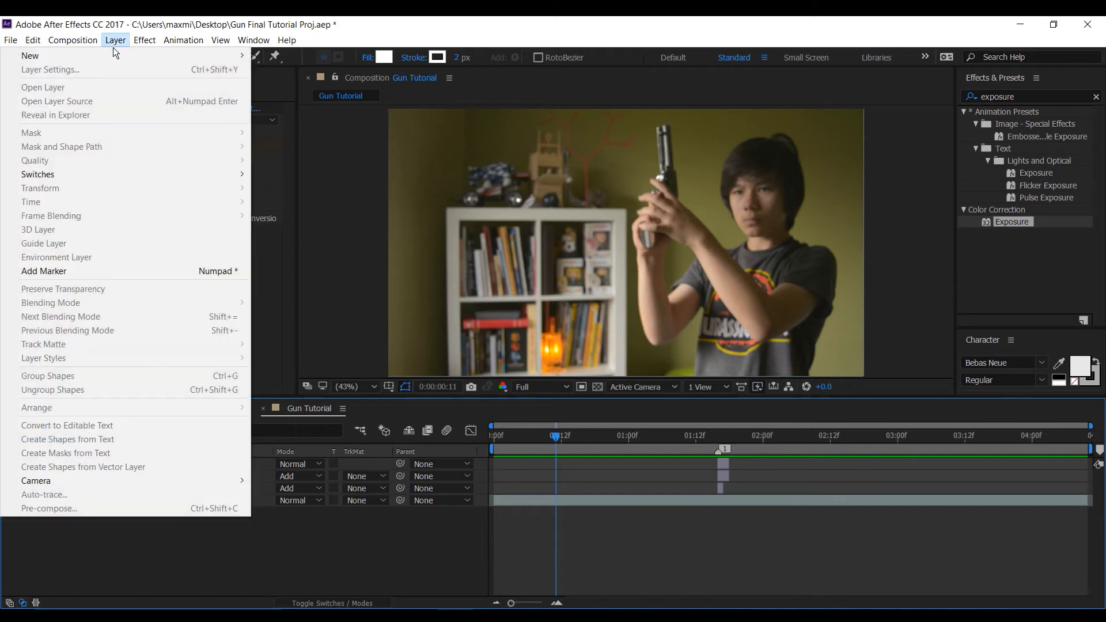
pyautogui.moveTo(172, 55)
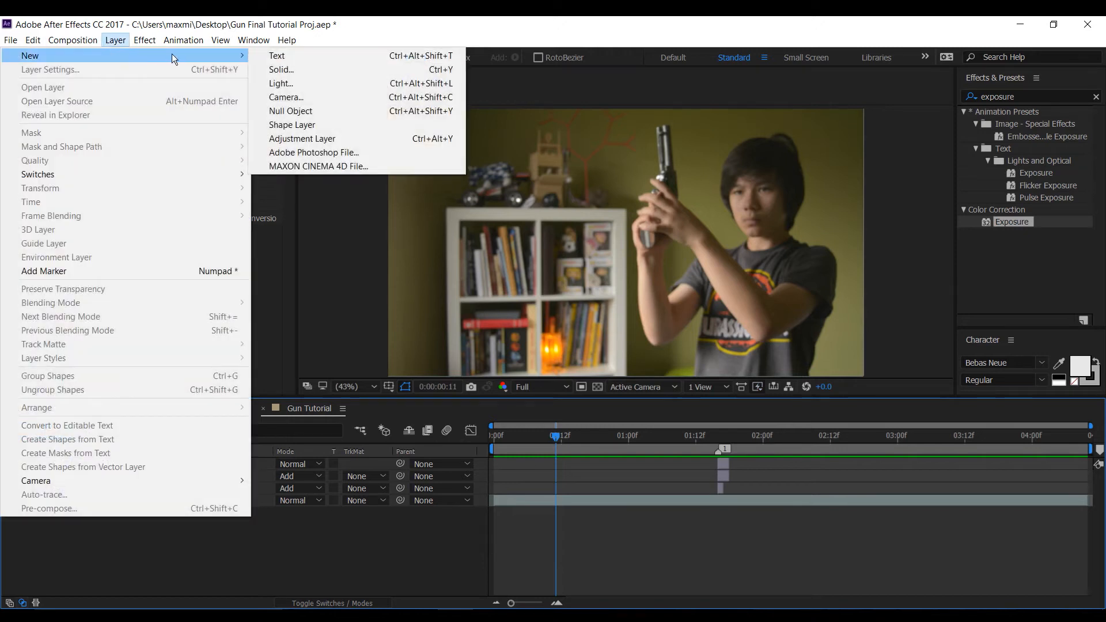
pyautogui.click(311, 140)
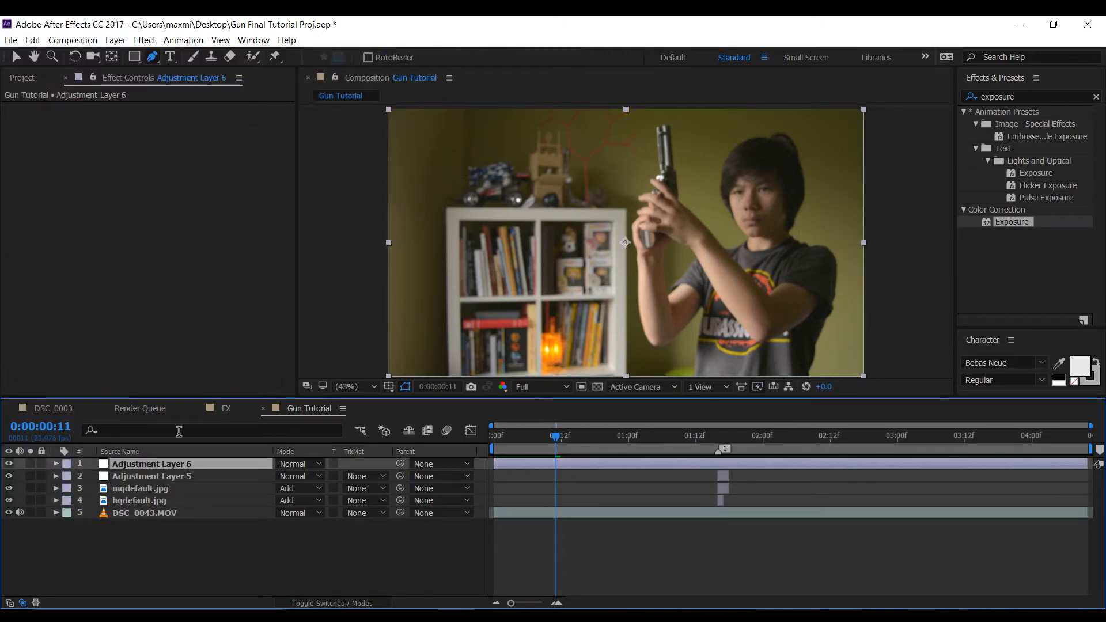
pyautogui.hotkey('ctrl', 'space')
pyautogui.write('expo')
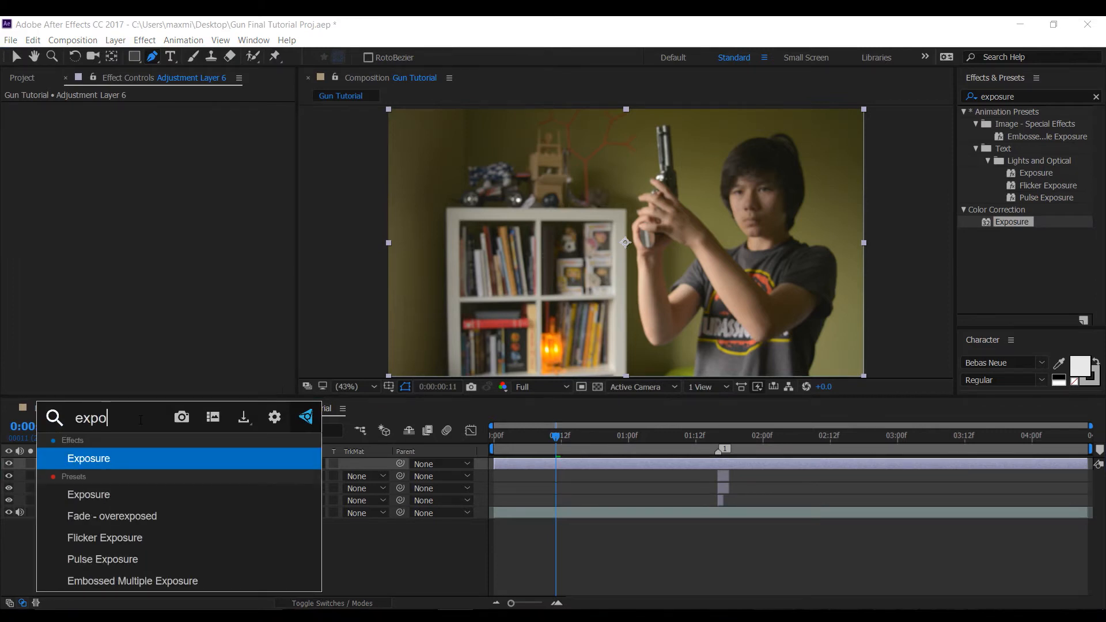
pyautogui.press('Return')
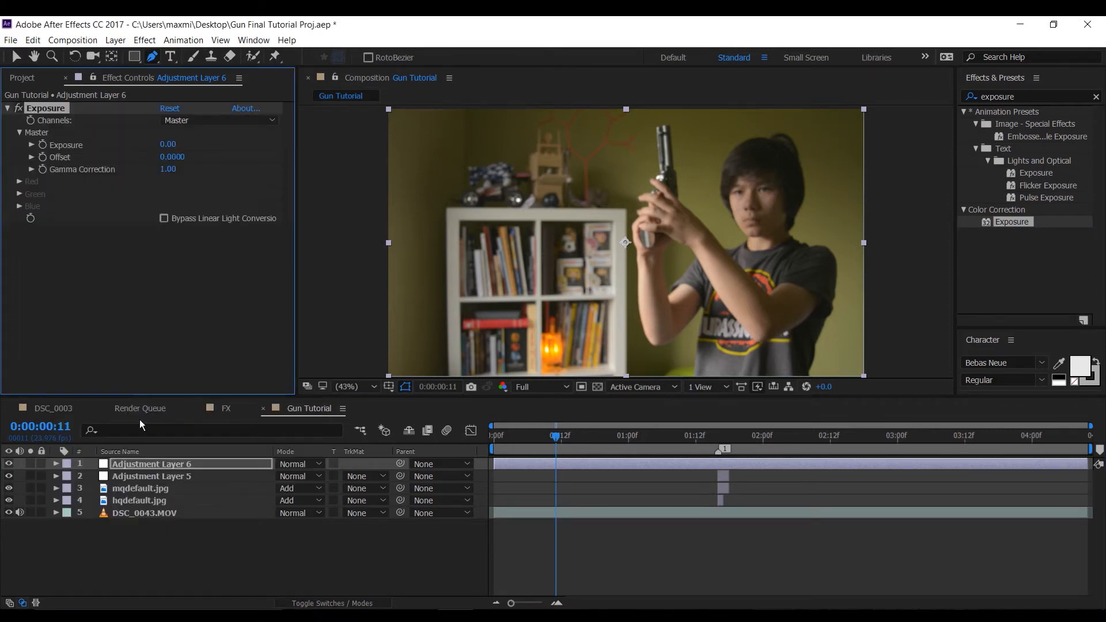
pyautogui.moveTo(168, 145); pyautogui.dragTo(68, 144)
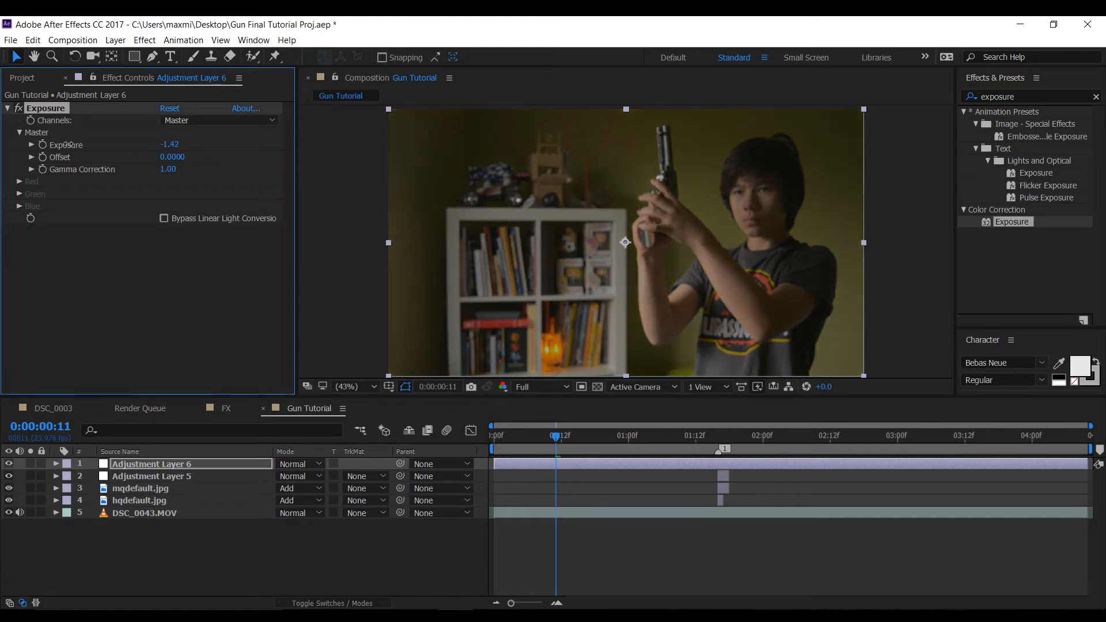
# At 0:00:01:16, mask a shadow shape on the wall behind the shooter on Adjustment Layer 6, with a 57-pixel feather
pyautogui.click(152, 55)
pyautogui.click(714, 438)
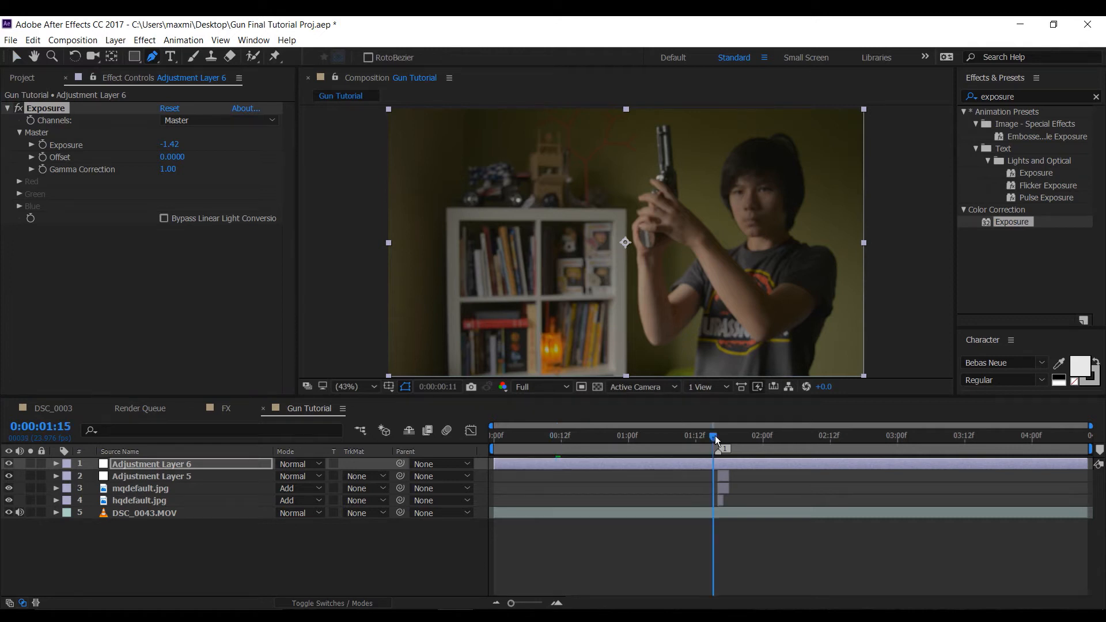
pyautogui.moveTo(714, 440); pyautogui.dragTo(718, 440)
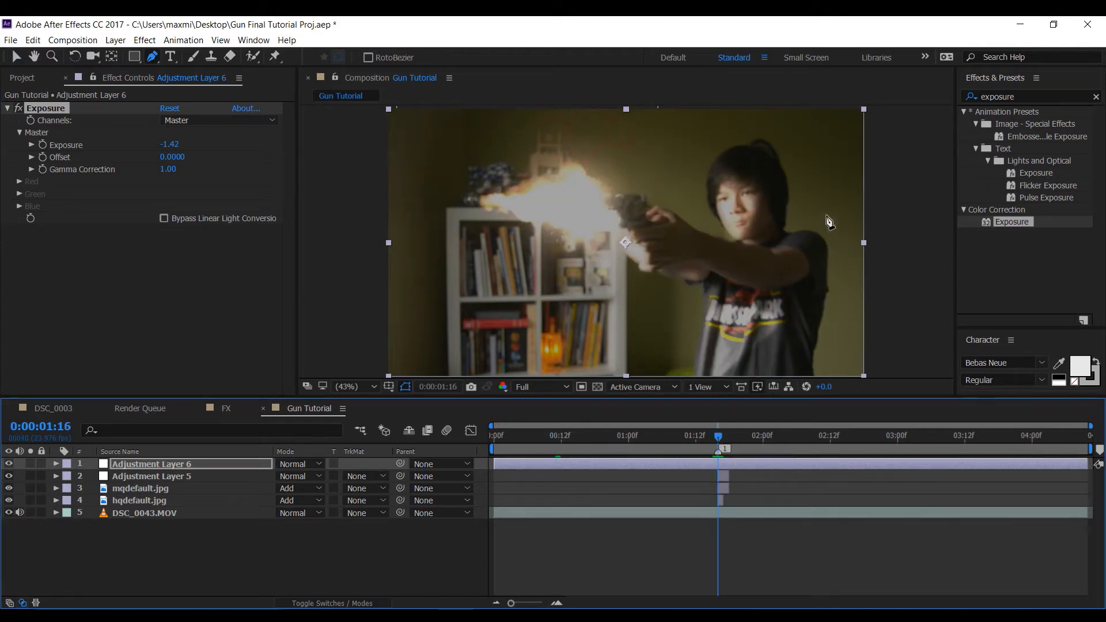
pyautogui.click(839, 371)
pyautogui.click(837, 325)
pyautogui.click(847, 292)
pyautogui.click(849, 258)
pyautogui.click(848, 229)
pyautogui.click(862, 225)
pyautogui.click(885, 197)
pyautogui.click(857, 186)
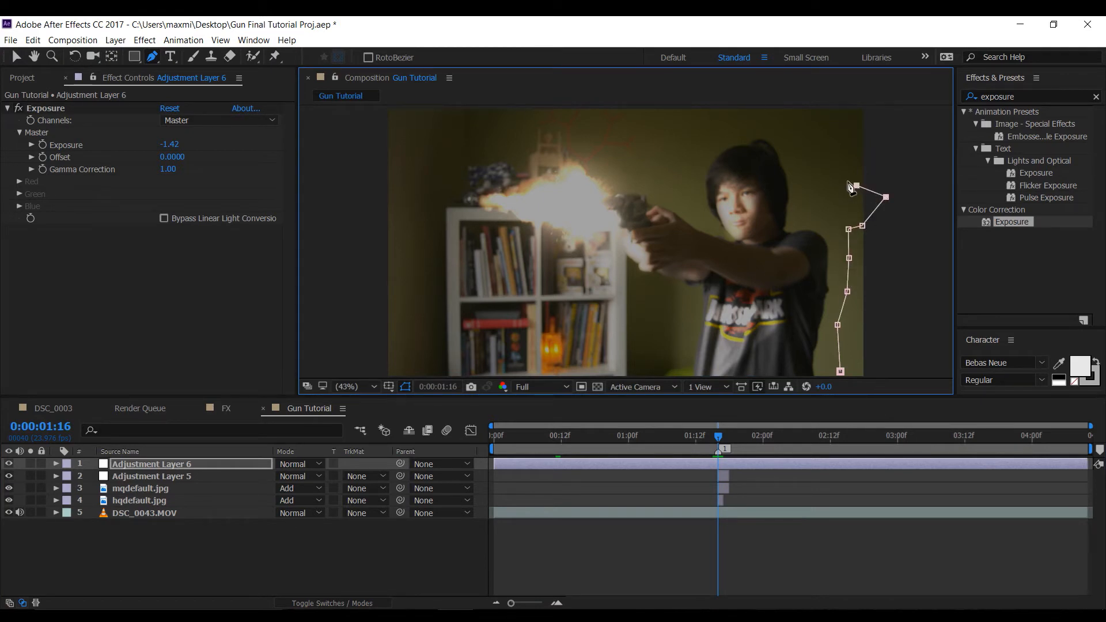
pyautogui.click(839, 178)
pyautogui.click(855, 149)
pyautogui.moveTo(877, 149); pyautogui.dragTo(898, 182)
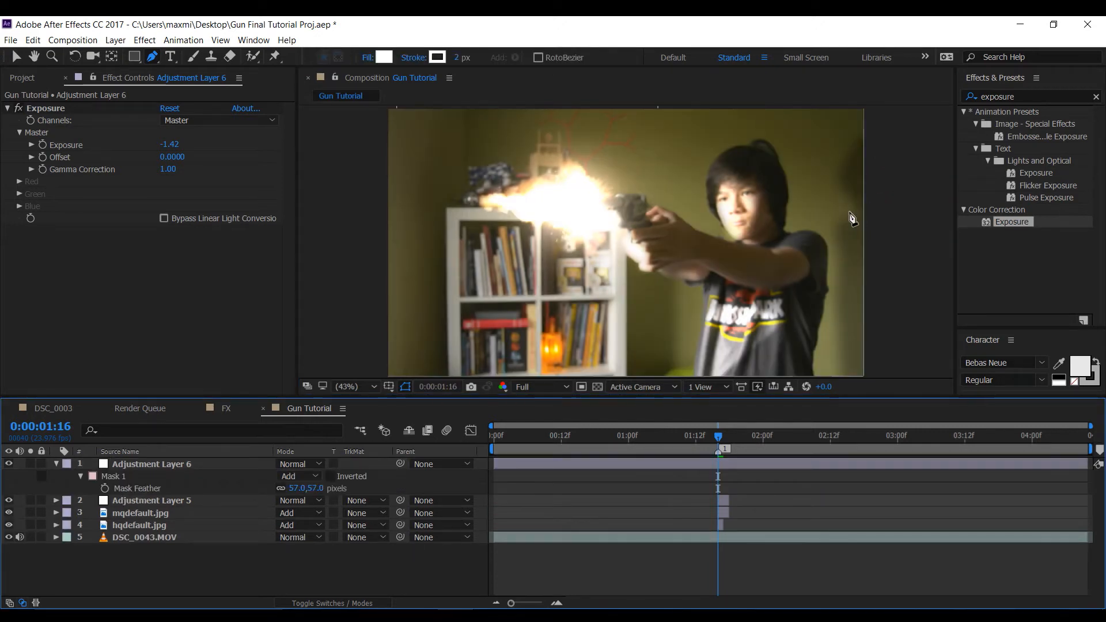
# Trim Adjustment Layer 6 to start at 0:00:01:16 and end together with Adjustment Layer 5
pyautogui.click(55, 463)
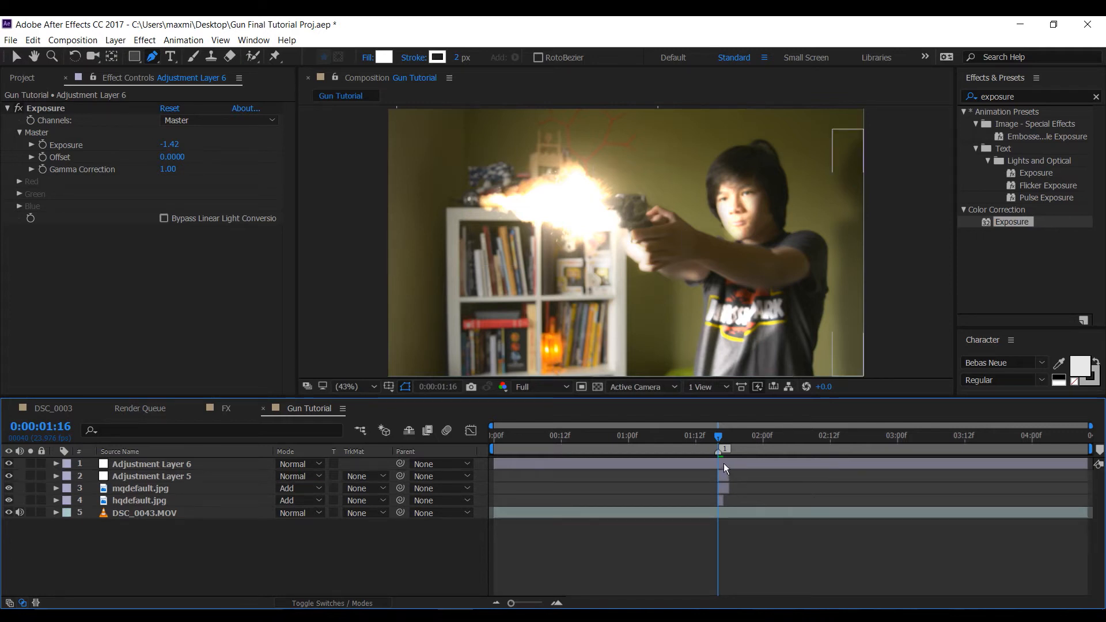
pyautogui.moveTo(495, 459); pyautogui.dragTo(718, 463)
pyautogui.moveTo(1086, 462); pyautogui.dragTo(728, 465)
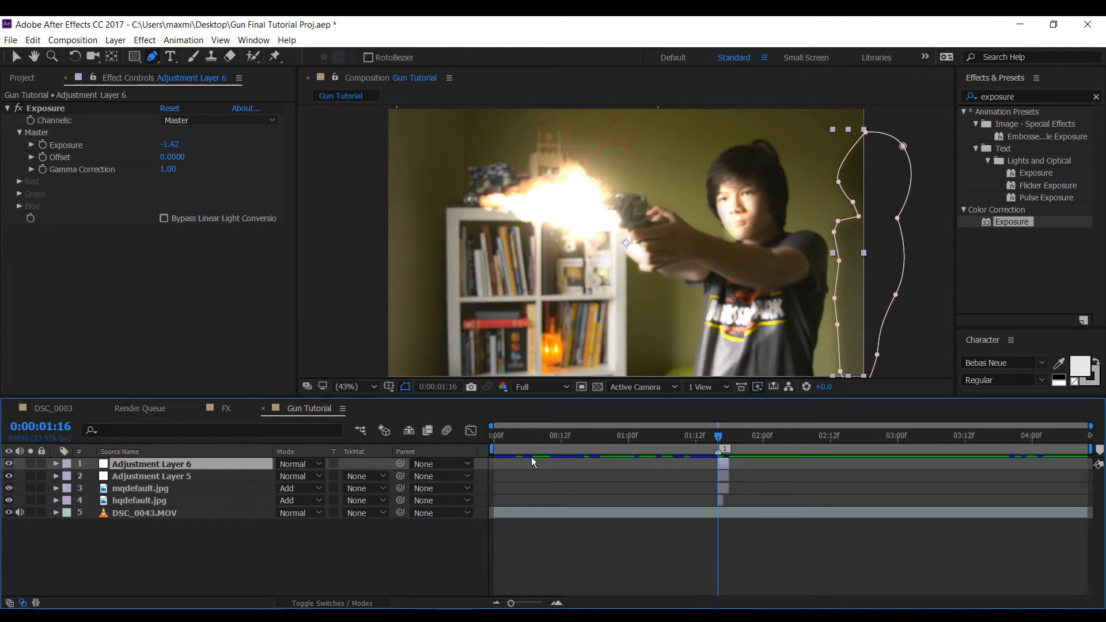
# Keyframe Adjustment Layer 6's Exposure at -1.42 on 0:00:01:16, -0.48 on 0:00:01:17 and 0 on 0:00:01:18, and preview from the start
pyautogui.click(42, 145)
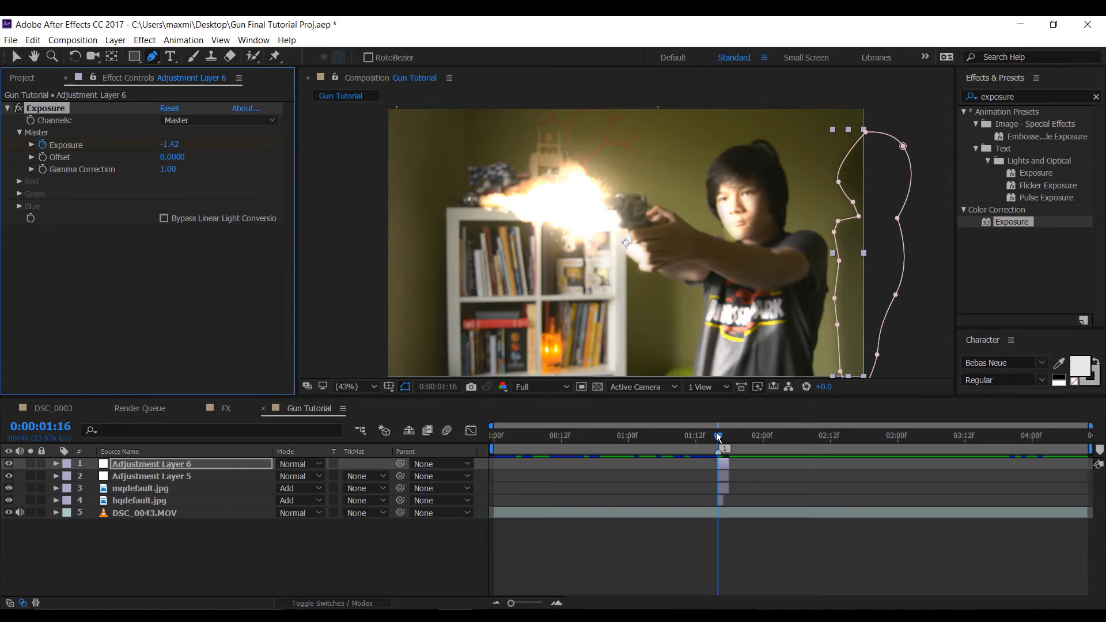
pyautogui.moveTo(718, 437); pyautogui.dragTo(724, 436)
pyautogui.moveTo(180, 141); pyautogui.dragTo(270, 144)
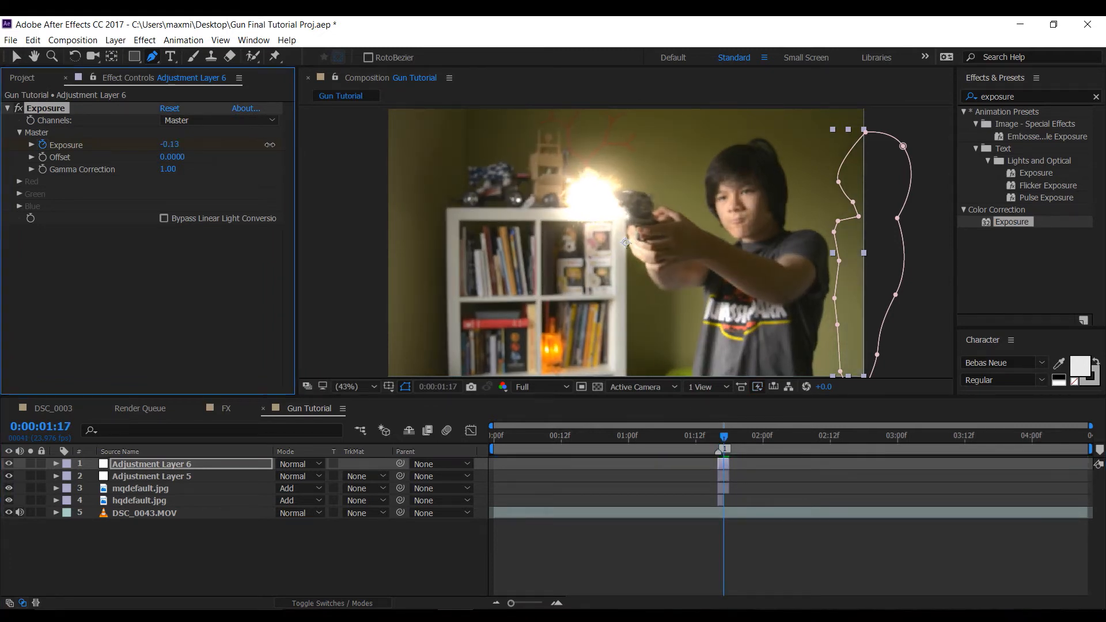
pyautogui.moveTo(725, 438); pyautogui.dragTo(730, 440)
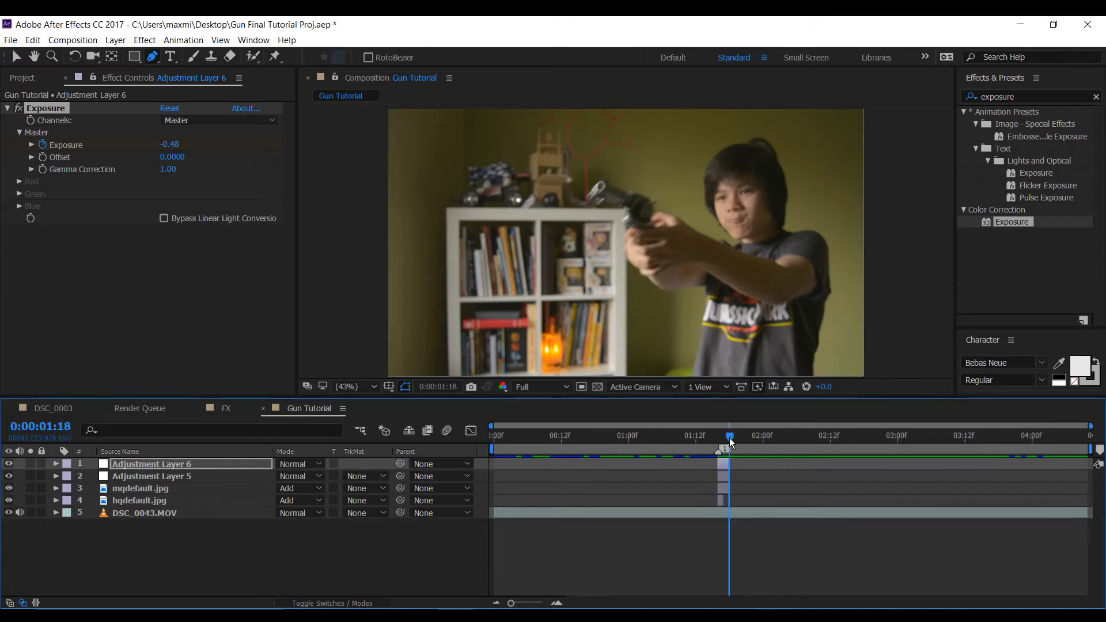
pyautogui.click(170, 144)
pyautogui.write('0')
pyautogui.press('Return')
pyautogui.moveTo(728, 438); pyautogui.dragTo(320, 431)
pyautogui.press('space')
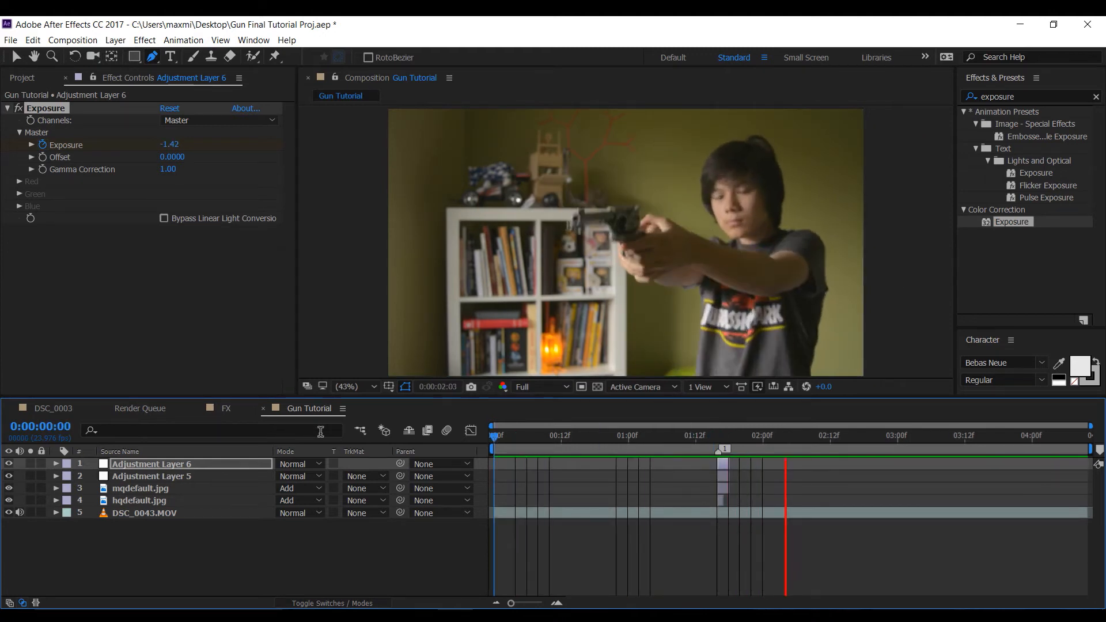
pyautogui.moveTo(594, 445); pyautogui.dragTo(437, 450)
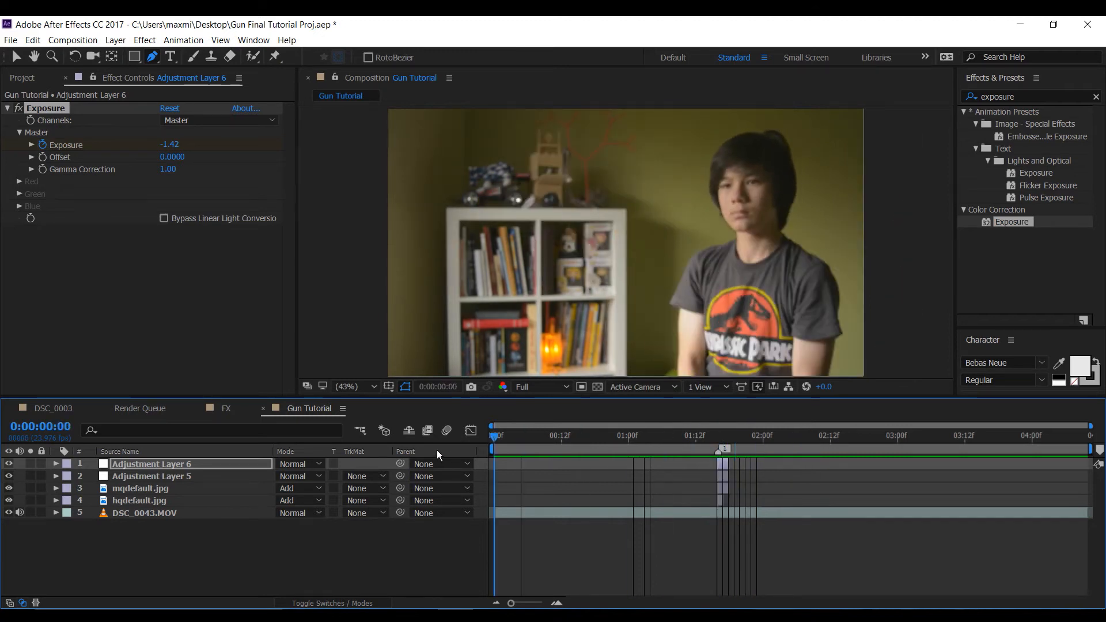
# Add Smoke puff stock footage.mp4 as the topmost layer and set its blending mode to Screen
pyautogui.click(21, 78)
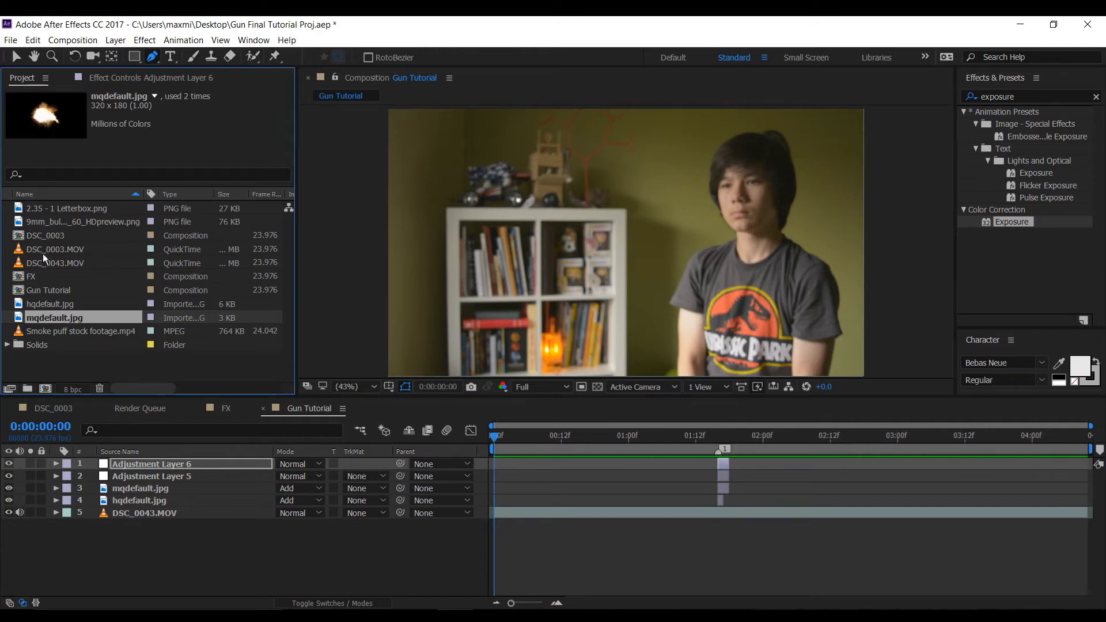
pyautogui.moveTo(68, 333); pyautogui.dragTo(193, 460)
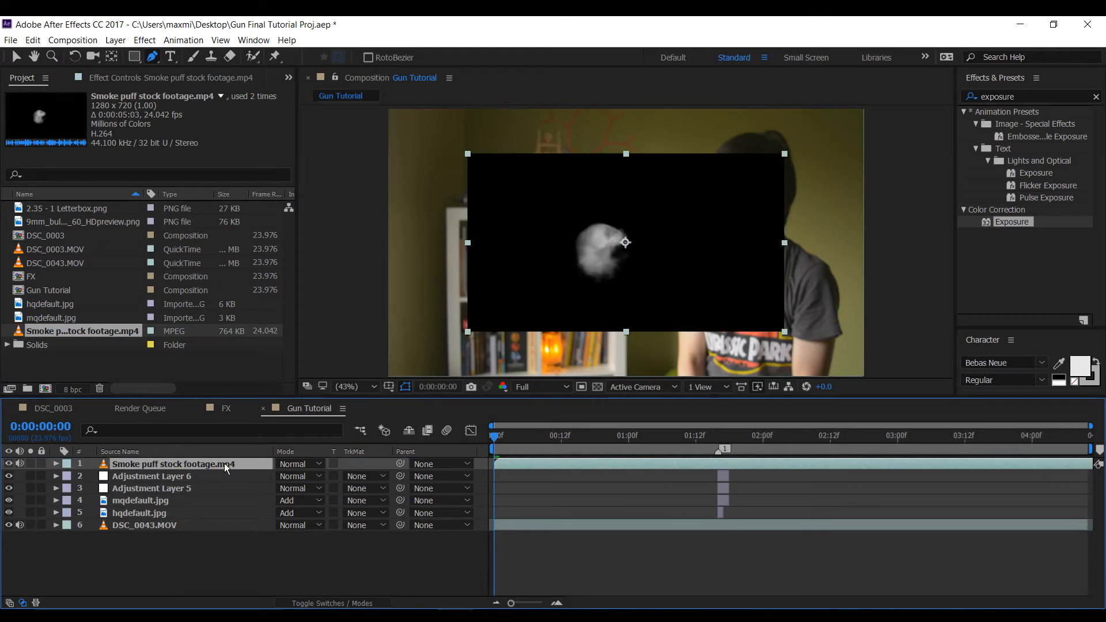
pyautogui.click(299, 465)
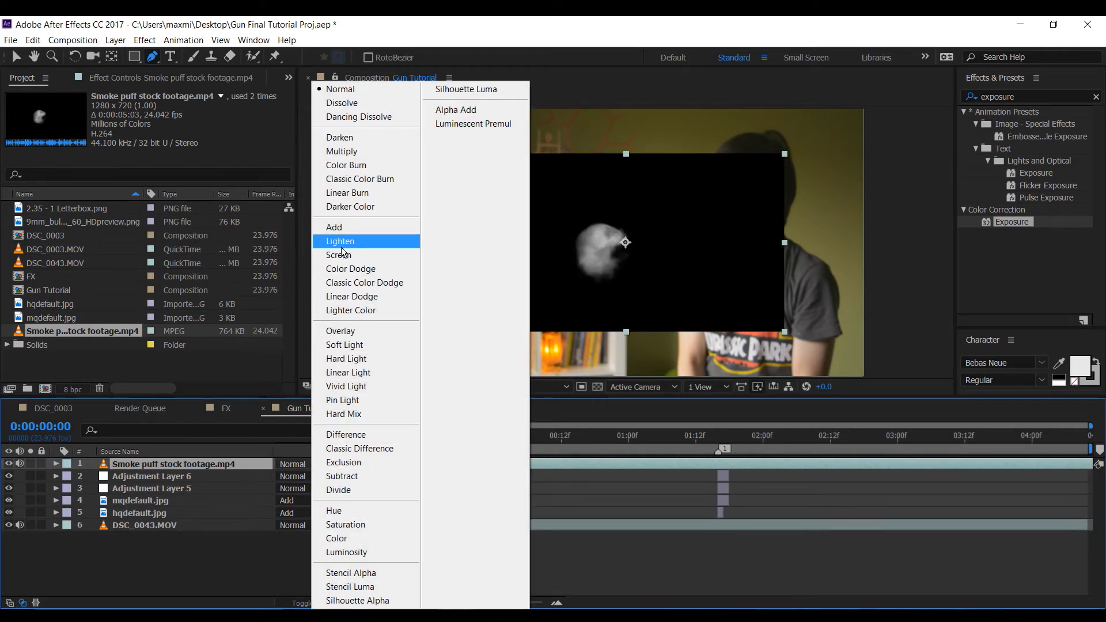
pyautogui.click(341, 256)
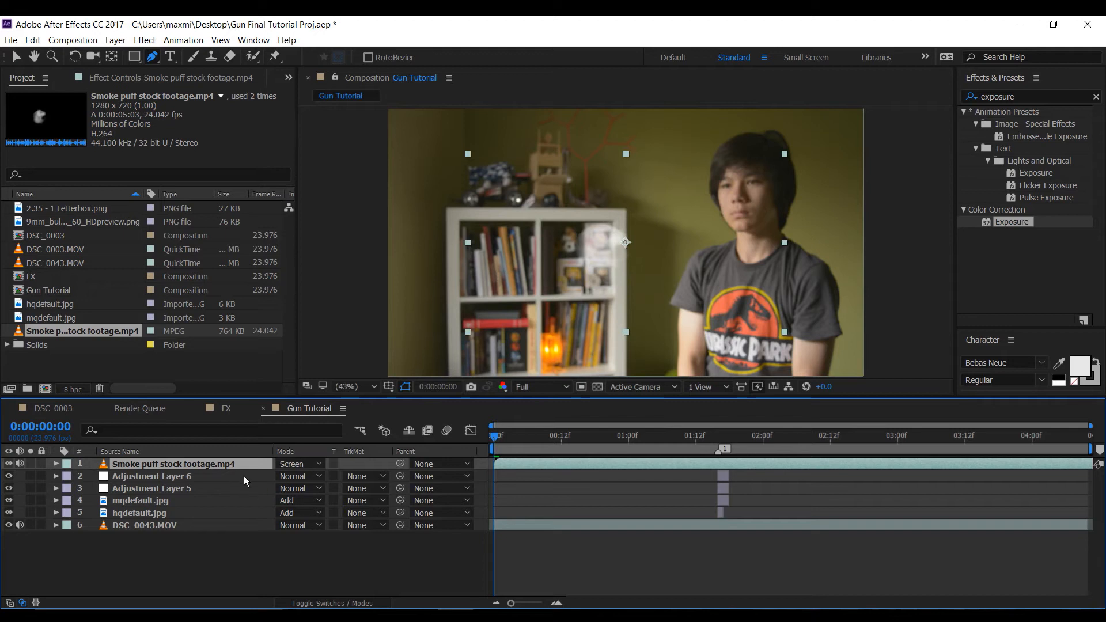
# Shift the start of the smoke puff layer to the gunshot near 0:00:01:16 and time-stretch it with a factor of 48
pyautogui.click(718, 437)
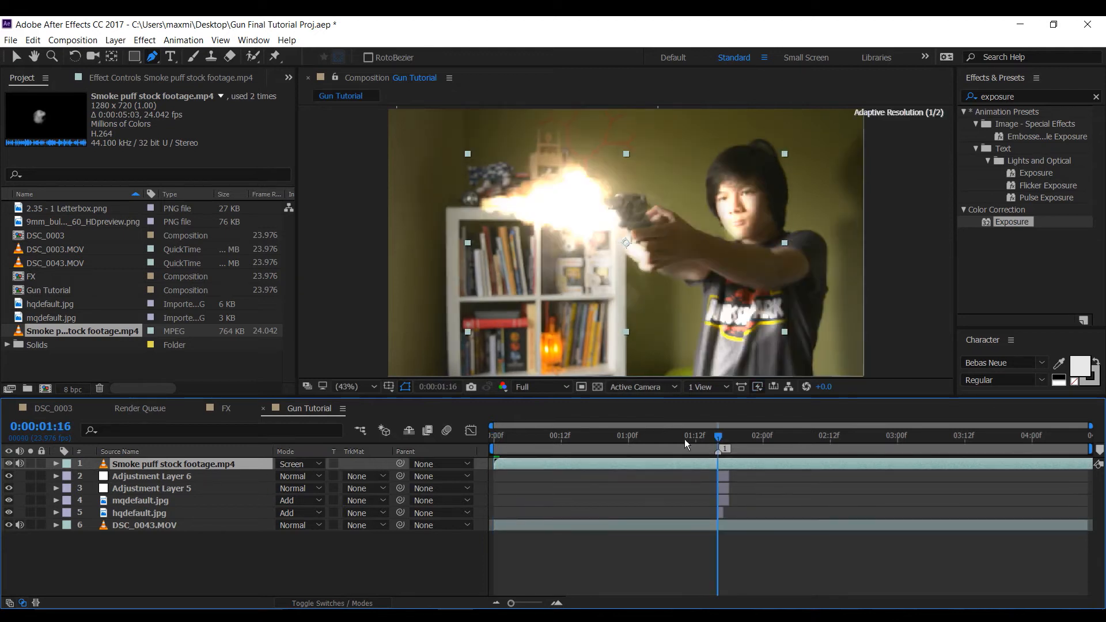
pyautogui.moveTo(495, 463); pyautogui.dragTo(724, 463)
pyautogui.rightClick(748, 459)
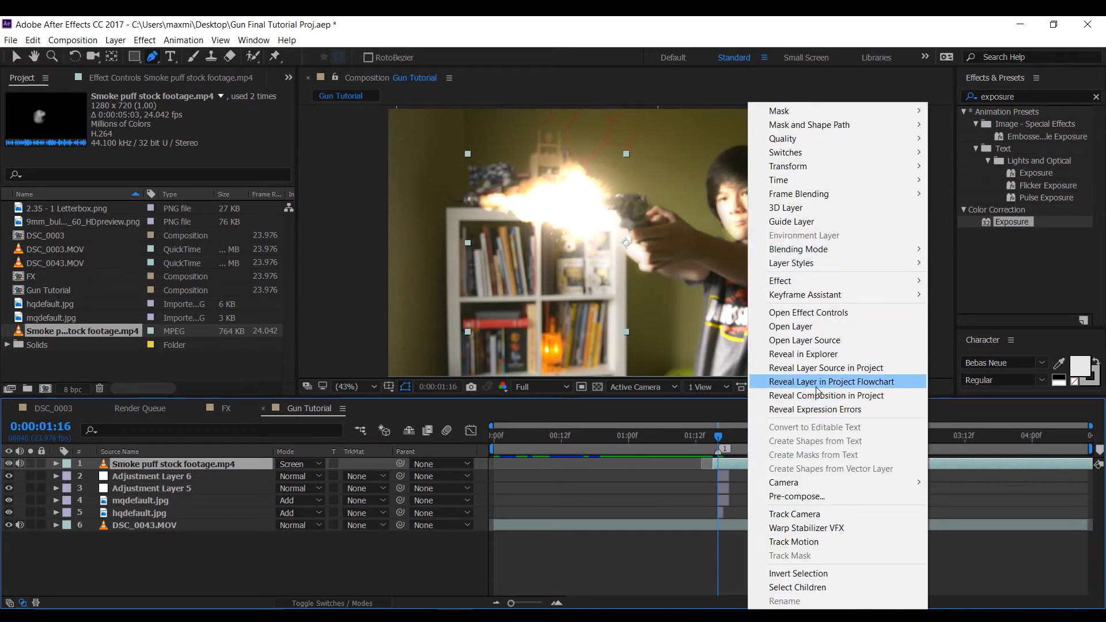
pyautogui.moveTo(804, 176)
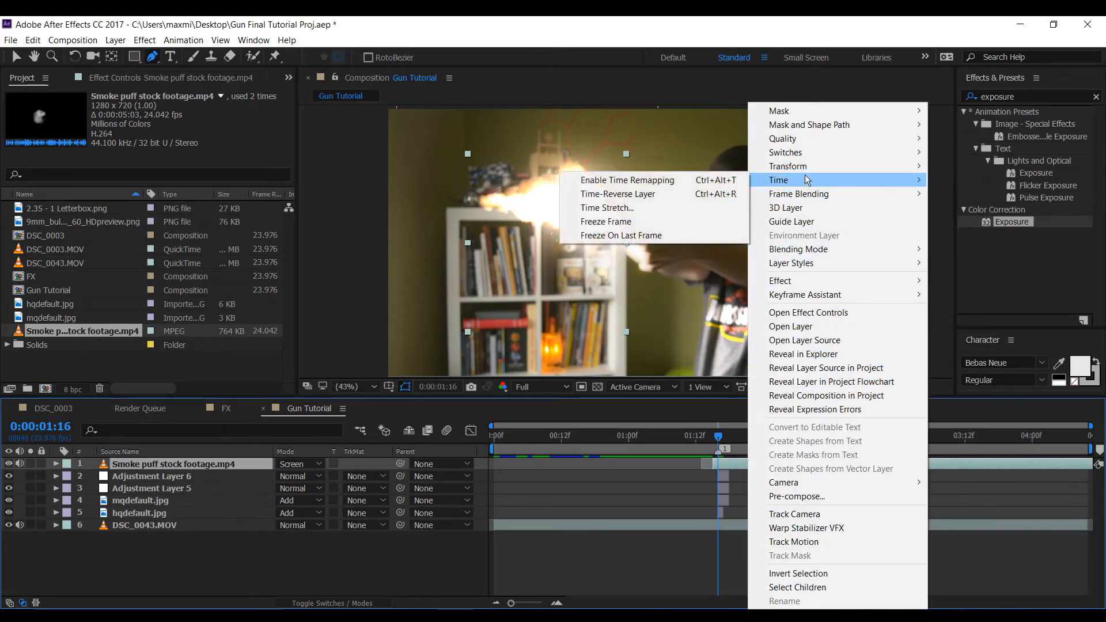
pyautogui.click(632, 212)
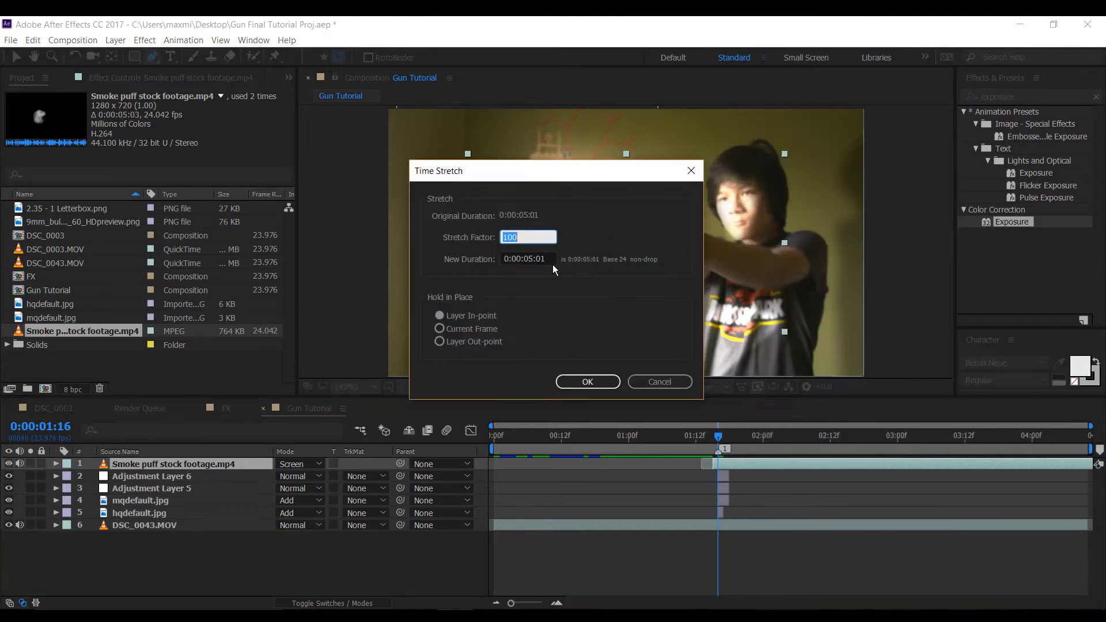
pyautogui.write('48')
pyautogui.press('Return')
# Preview the smoke puff's timing from shortly before the gunshot
pyautogui.moveTo(717, 439); pyautogui.dragTo(684, 437)
pyautogui.press('pagedown')
pyautogui.press('pagedown')
pyautogui.press('pagedown')
pyautogui.press('pagedown')
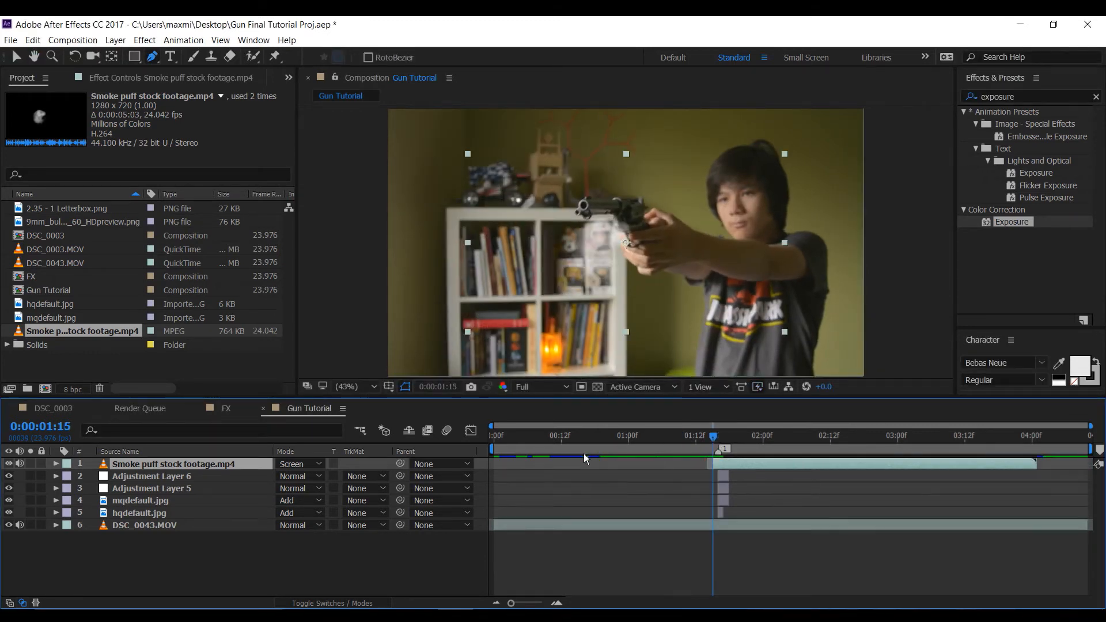
pyautogui.press('g')
pyautogui.press('space')
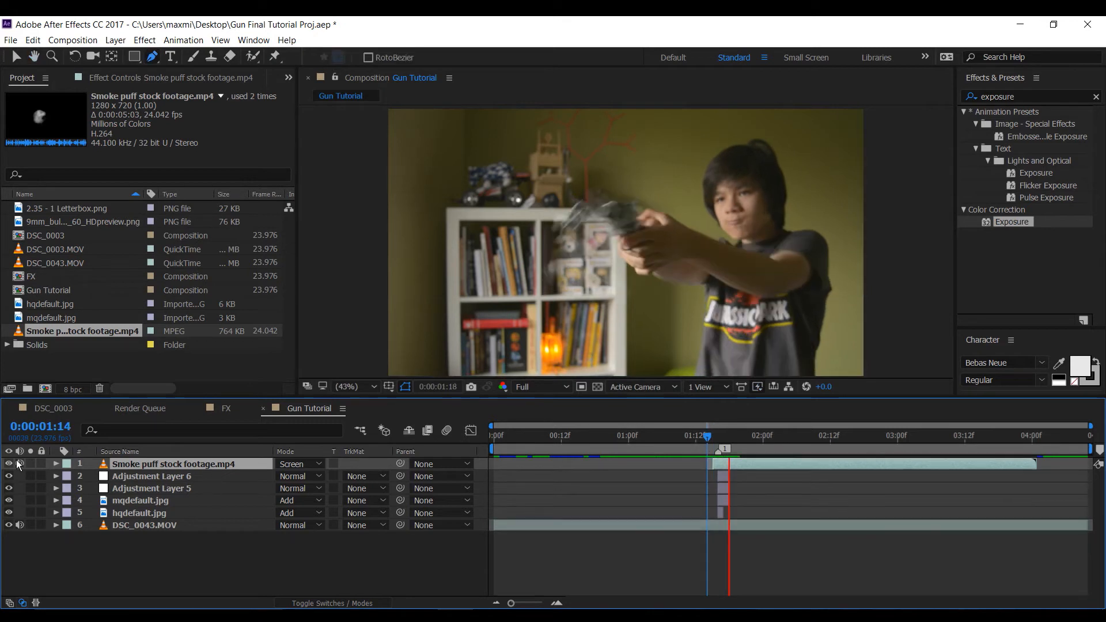
pyautogui.moveTo(714, 438); pyautogui.dragTo(691, 439)
pyautogui.press('space')
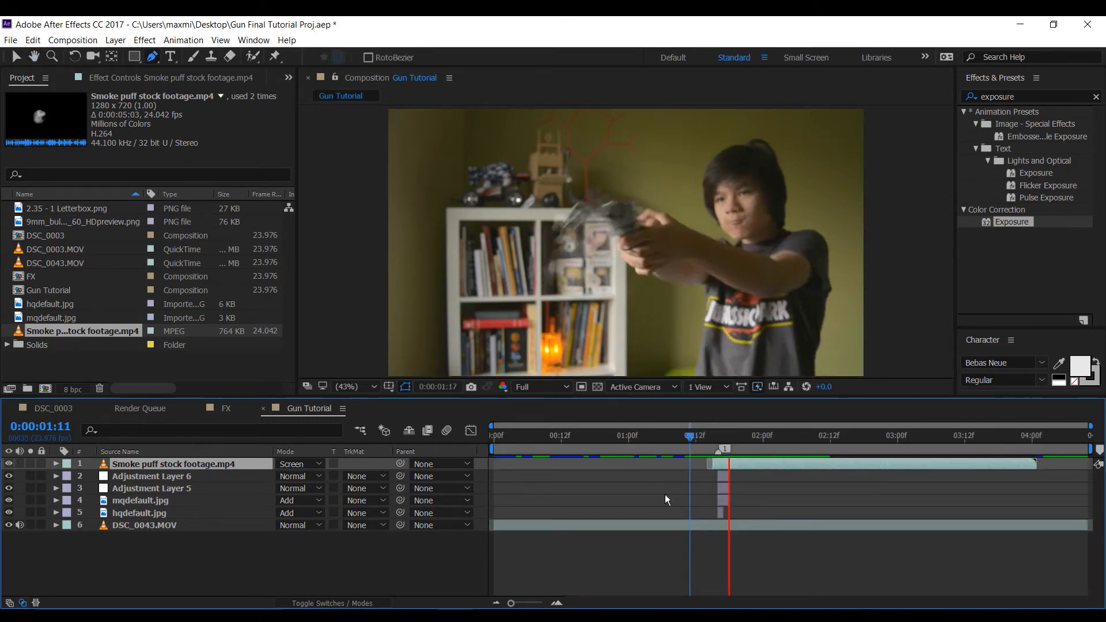
# Reposition the smoke puff layer onto the gun muzzle at the gunshot and play it back
pyautogui.click(718, 436)
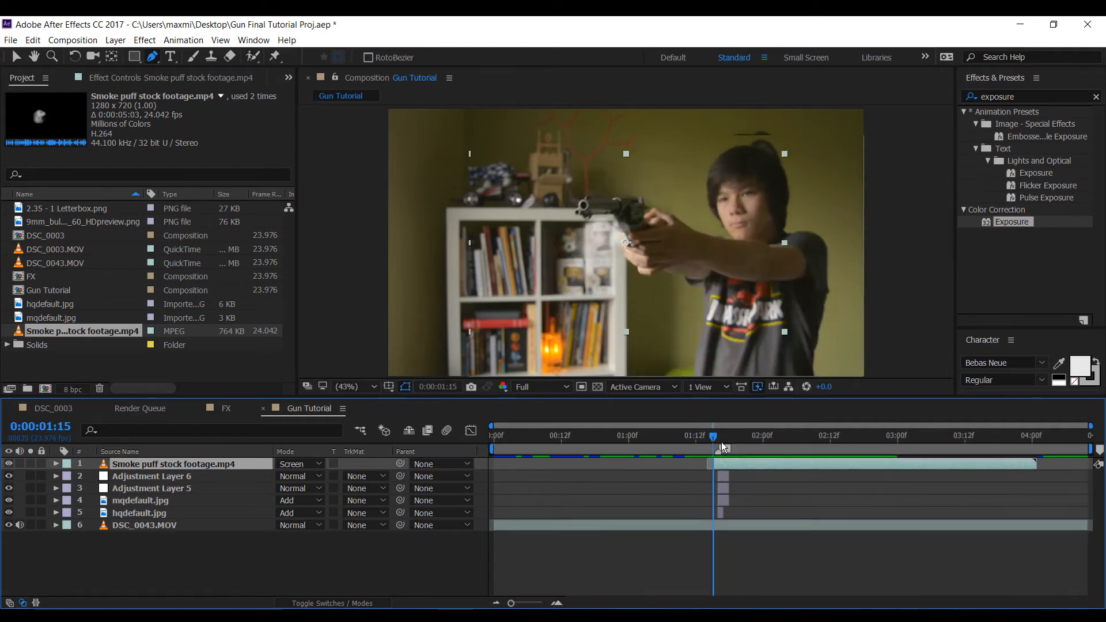
pyautogui.moveTo(548, 287); pyautogui.dragTo(561, 336)
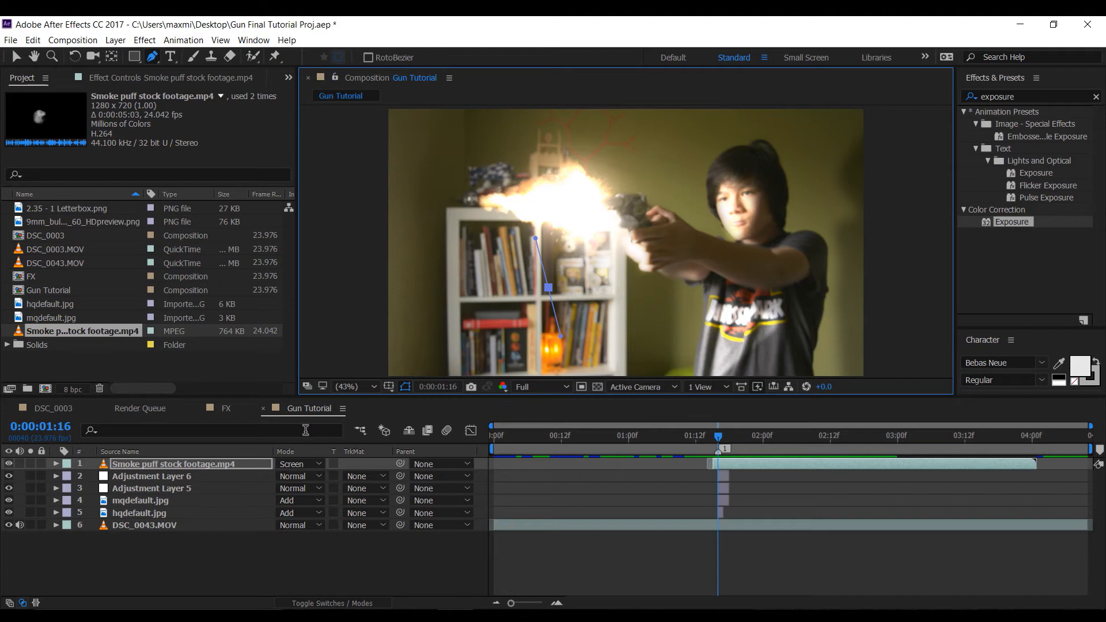
pyautogui.hotkey('ctrl', 'z')
pyautogui.click(17, 55)
pyautogui.moveTo(603, 274); pyautogui.dragTo(576, 231)
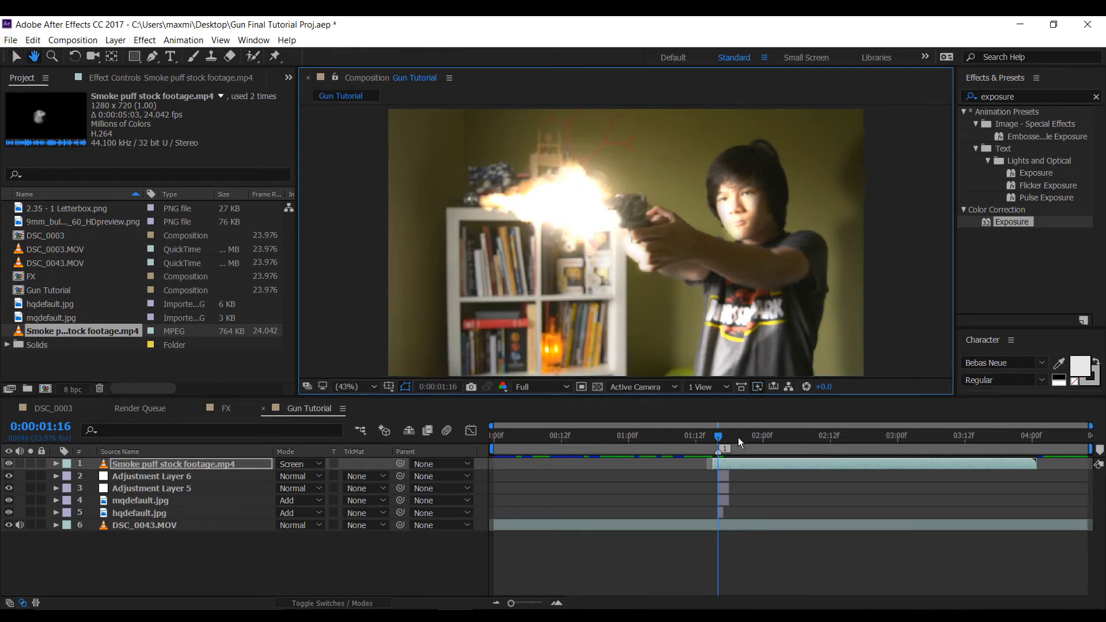
pyautogui.press('space')
pyautogui.press('space')
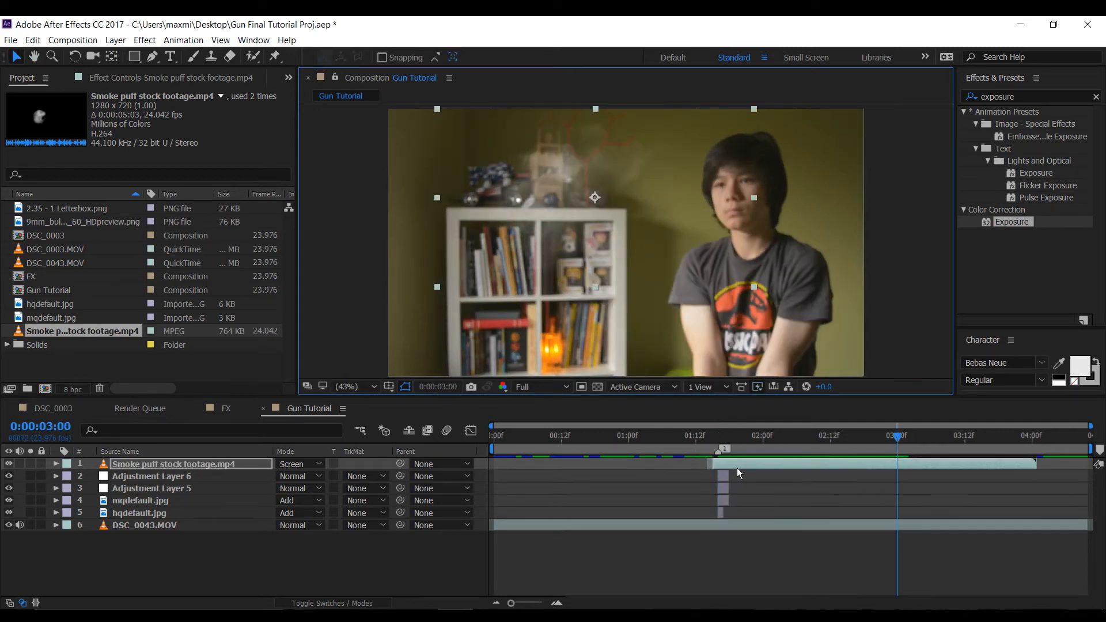
# Scale up the smoke puff layer uniformly and return to 0:00:01:11, shortly before the gunshot
pyautogui.press('s')
pyautogui.moveTo(323, 476); pyautogui.dragTo(357, 471)
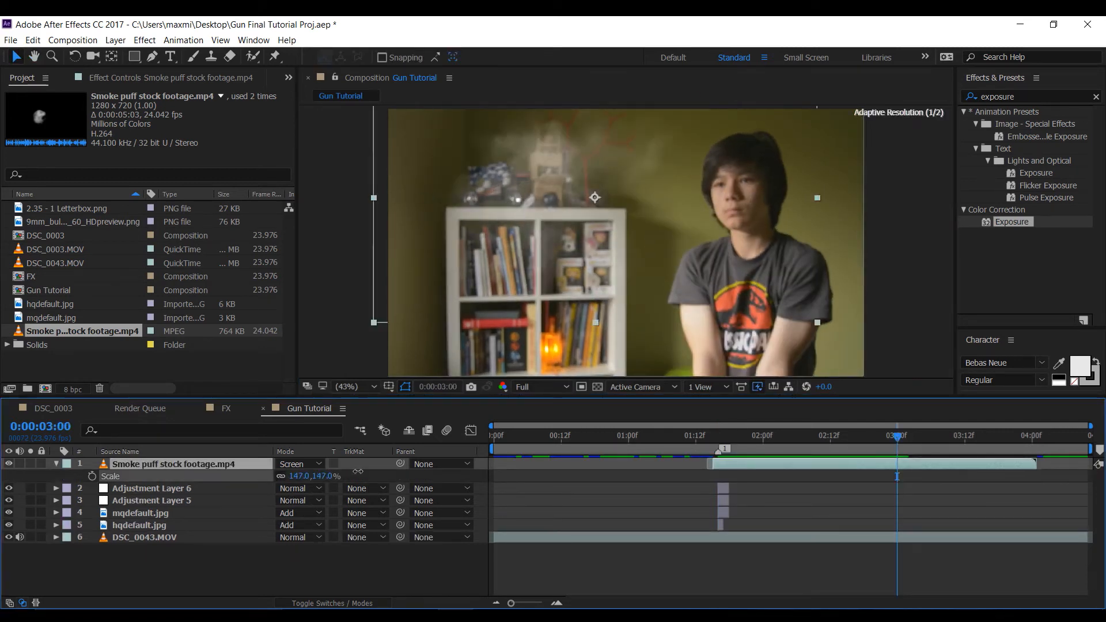
pyautogui.click(59, 464)
pyautogui.moveTo(897, 438); pyautogui.dragTo(691, 449)
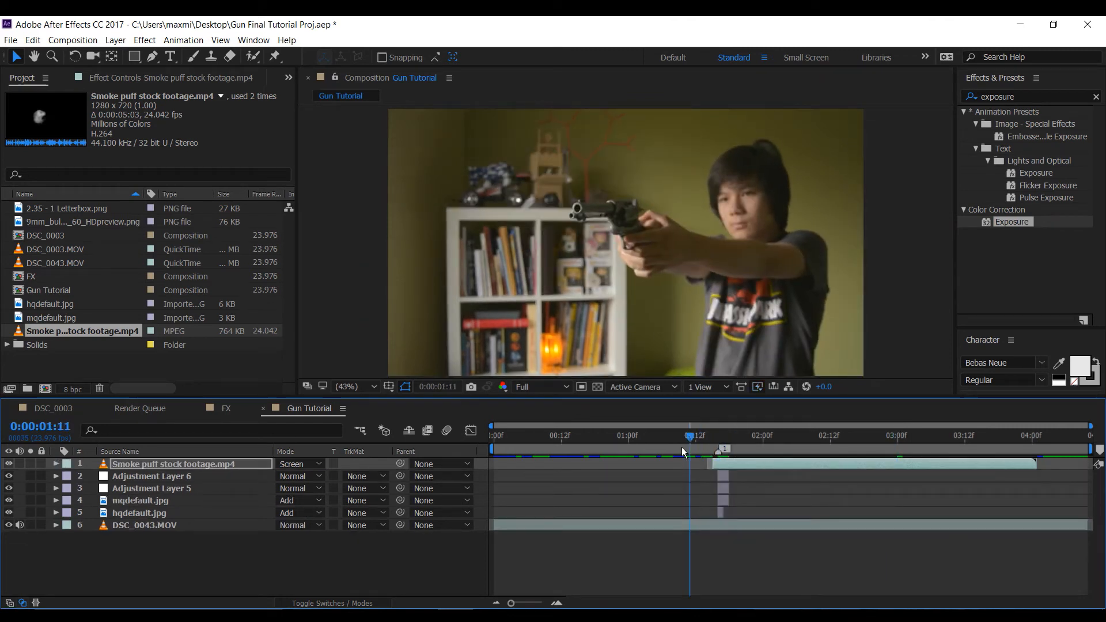
# Shift the enlarged smoke puff layer slightly up and left in the frame and preview the shot
pyautogui.press('space')
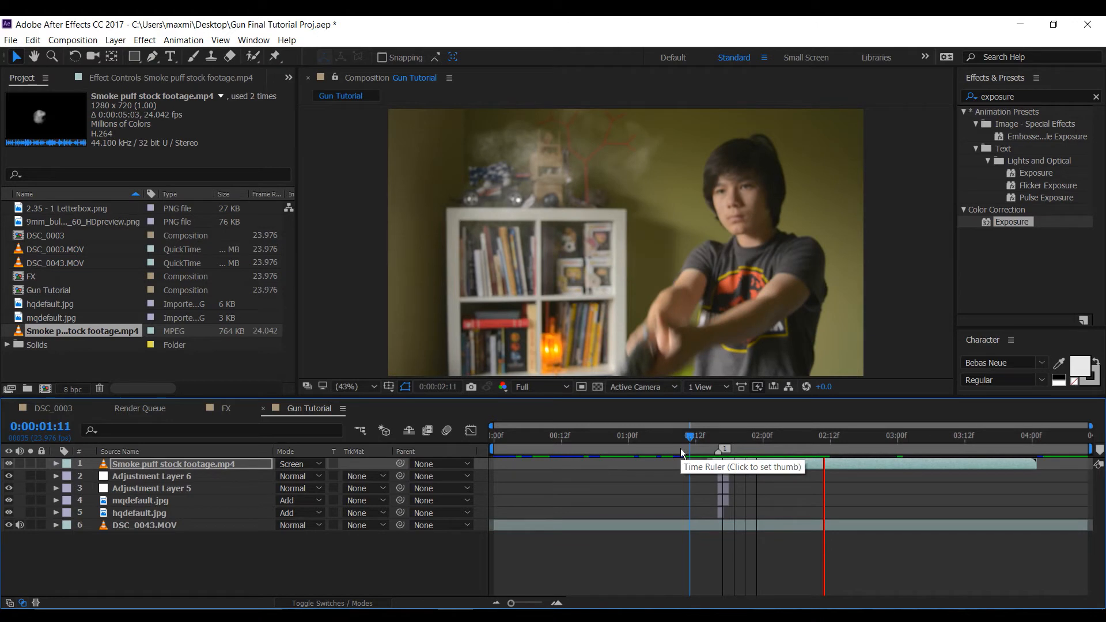
pyautogui.click(723, 461)
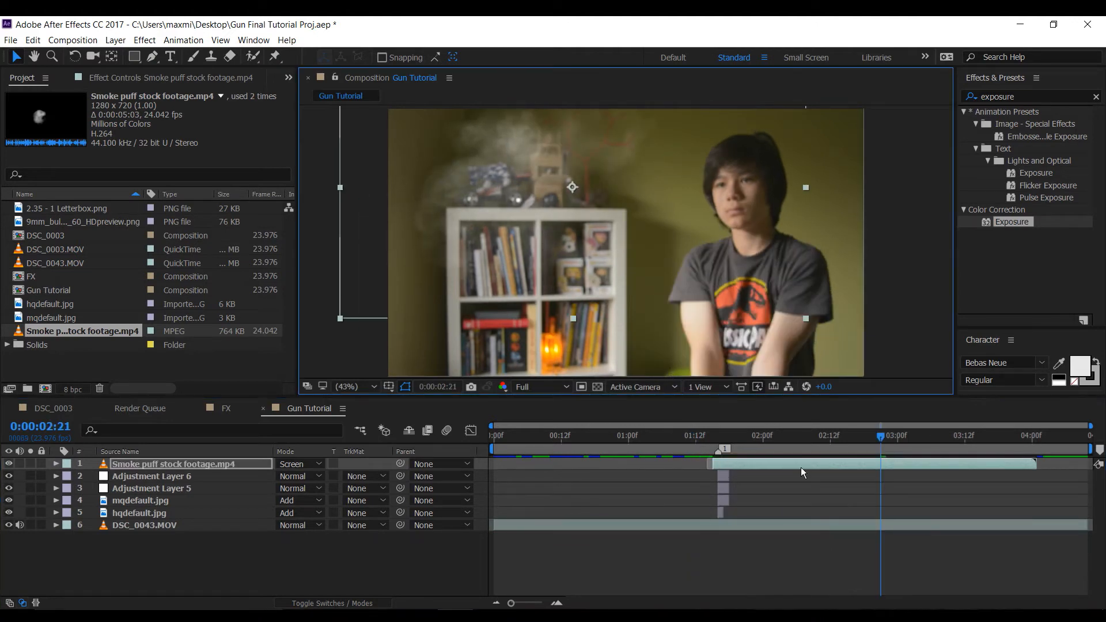
pyautogui.click(704, 436)
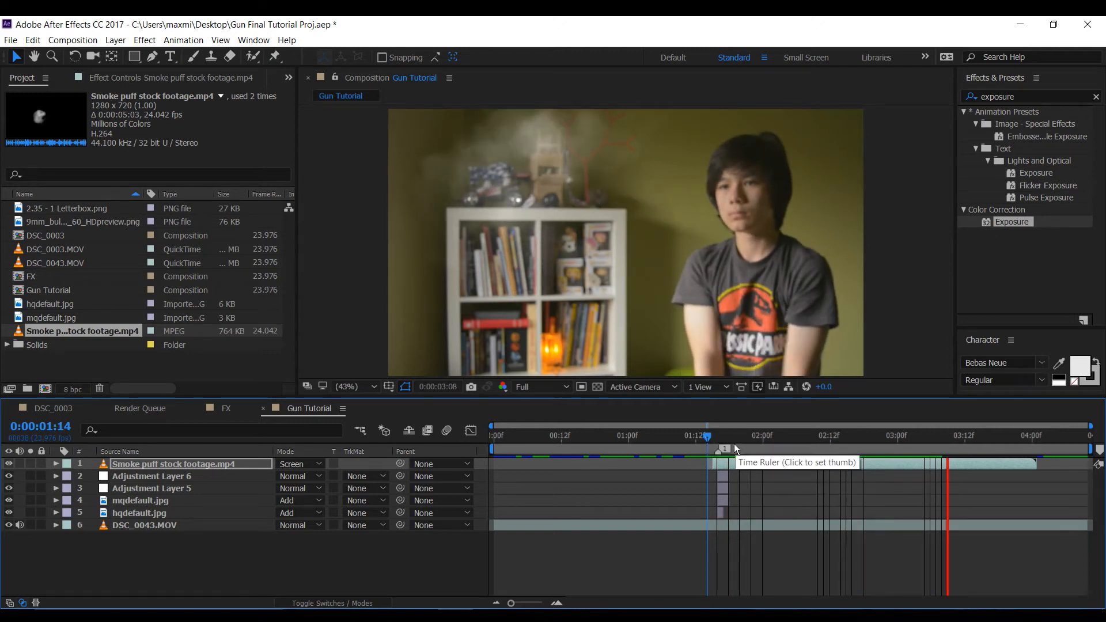
pyautogui.click(729, 461)
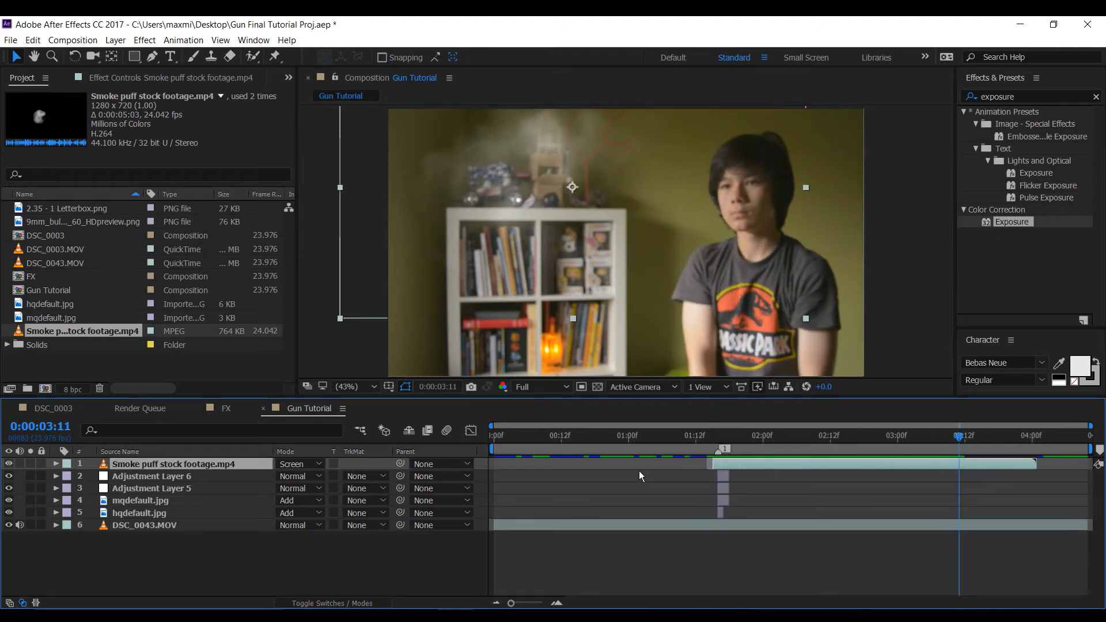
# Set the smoke puff layer's opacity to 65% and shift the layer one frame later to start at 0:00:01:16
pyautogui.press('t')
pyautogui.moveTo(281, 476); pyautogui.dragTo(254, 474)
pyautogui.click(713, 450)
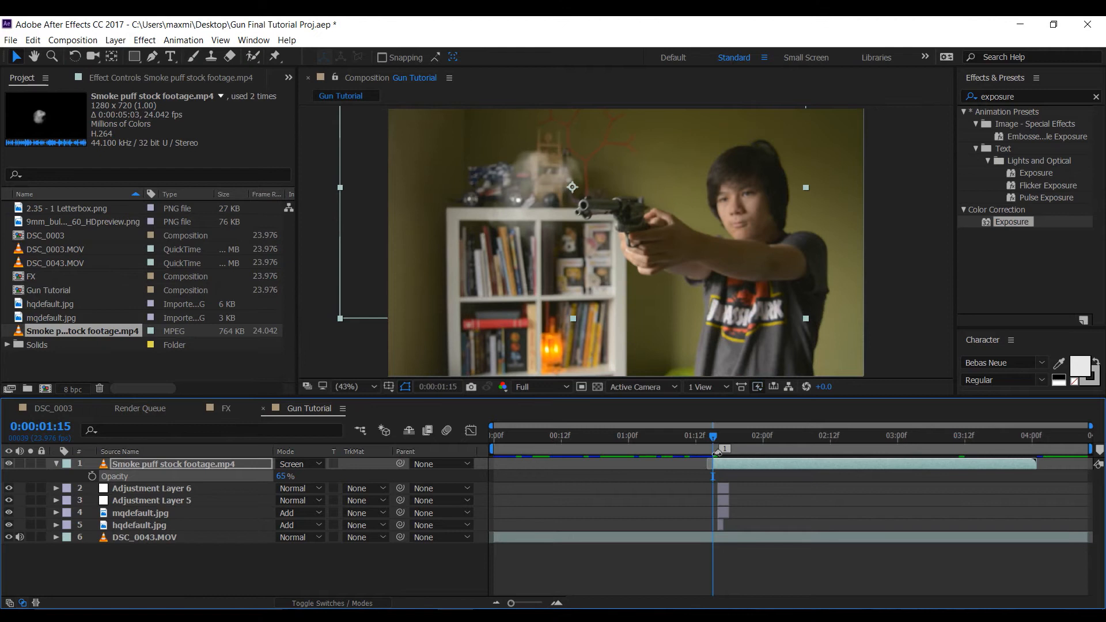
pyautogui.moveTo(721, 462); pyautogui.dragTo(726, 464)
pyautogui.click(719, 448)
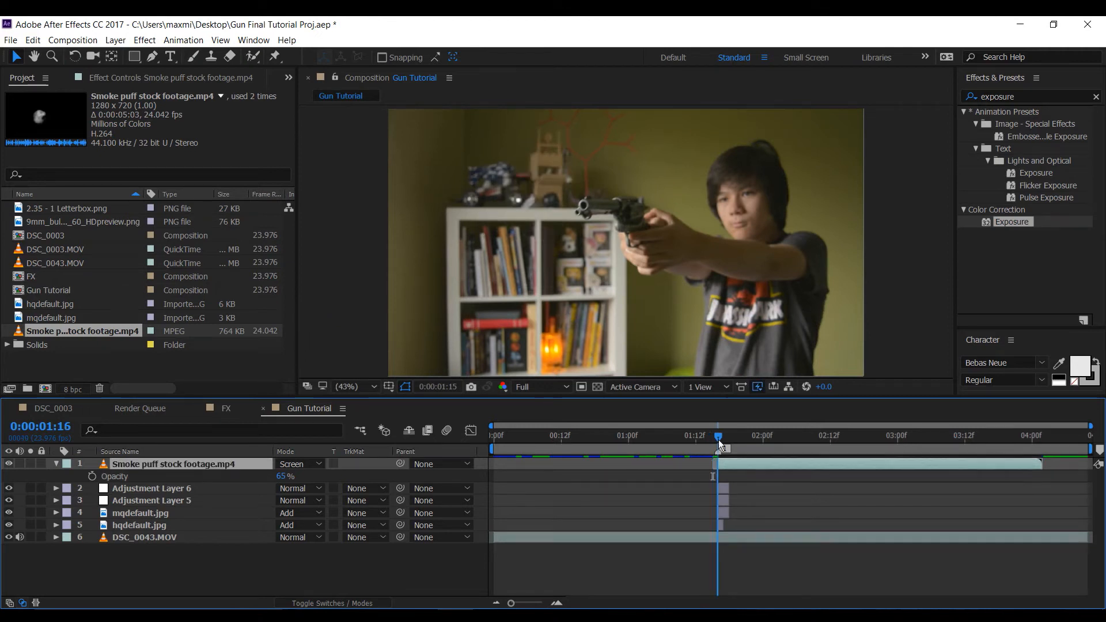
# Keyframe the smoke puff's opacity at 65% on 0:00:01:16 and lower it at the layer's end to fade the smoke out
pyautogui.click(91, 477)
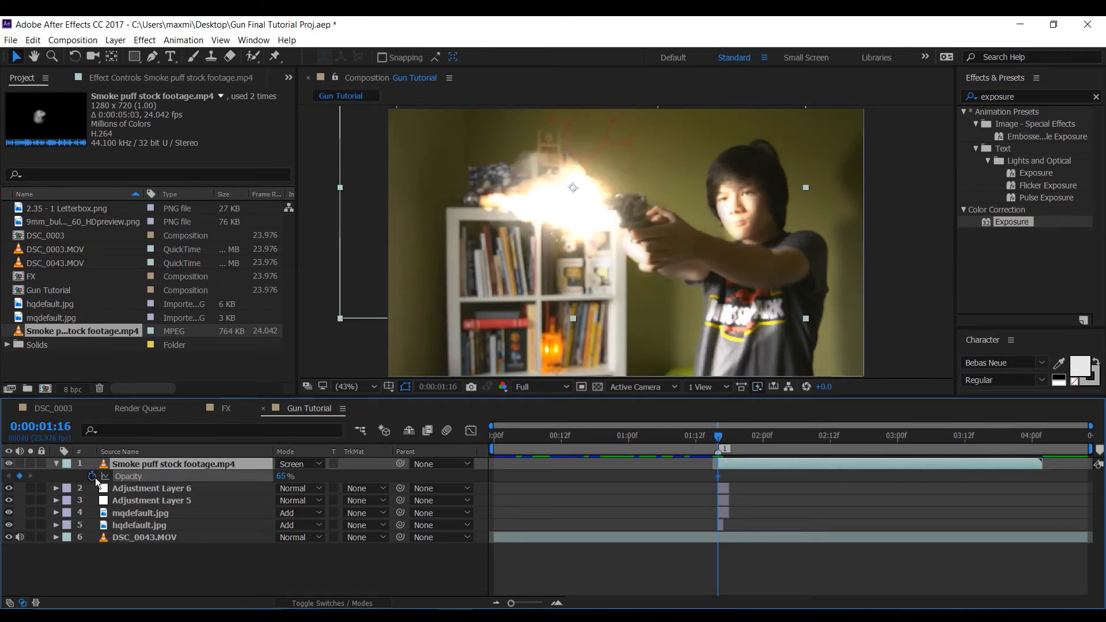
pyautogui.moveTo(744, 440); pyautogui.dragTo(1043, 451)
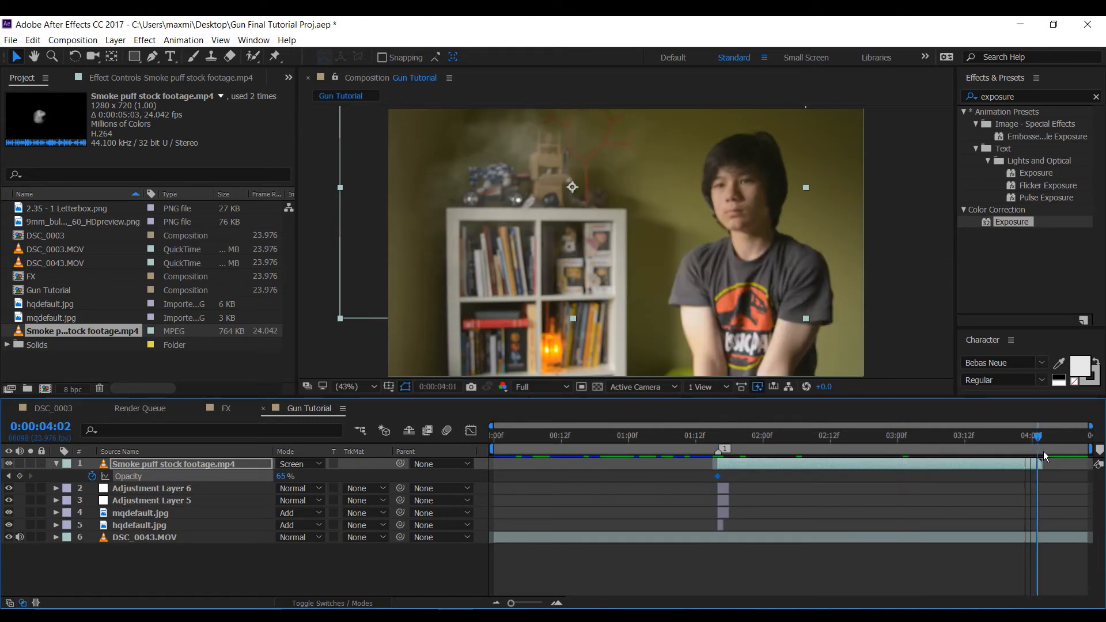
pyautogui.moveTo(281, 475); pyautogui.dragTo(209, 483)
# Preview the fading smoke from the start of the composition and again from shortly before the gunshot
pyautogui.moveTo(779, 440); pyautogui.dragTo(375, 424)
pyautogui.press('space')
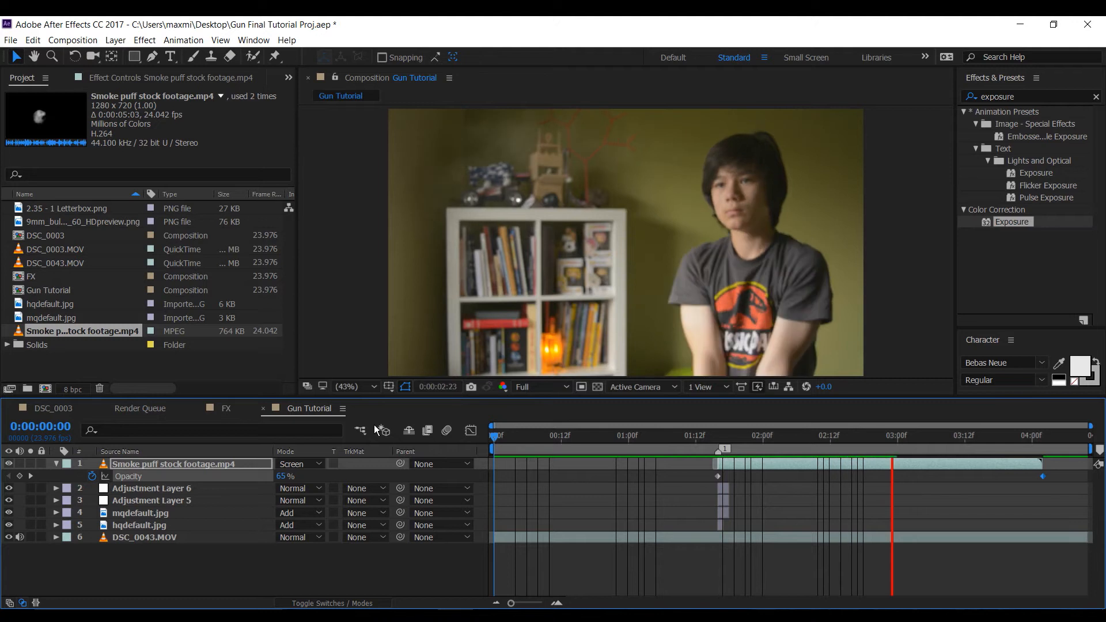
pyautogui.press('space')
pyautogui.moveTo(662, 438); pyautogui.dragTo(727, 460)
pyautogui.press('space')
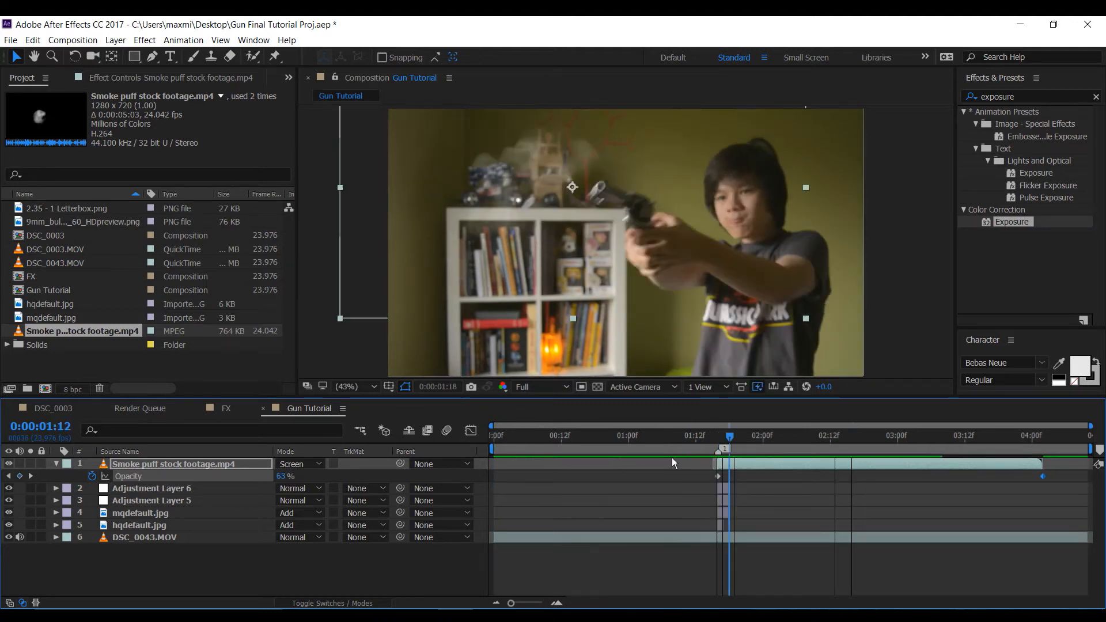
pyautogui.press('space')
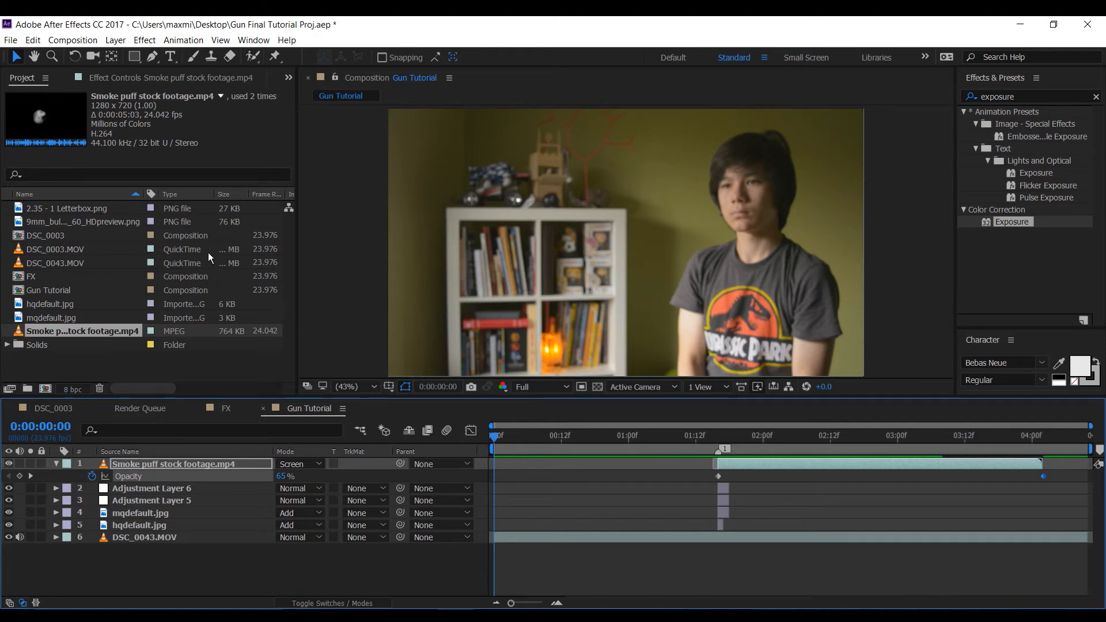
# Add 9mm_bullet_shell_vrot_60_HDpreview.png as the topmost layer and place it over the bookshelf
pyautogui.moveTo(91, 222); pyautogui.dragTo(132, 463)
pyautogui.moveTo(675, 257); pyautogui.dragTo(606, 261)
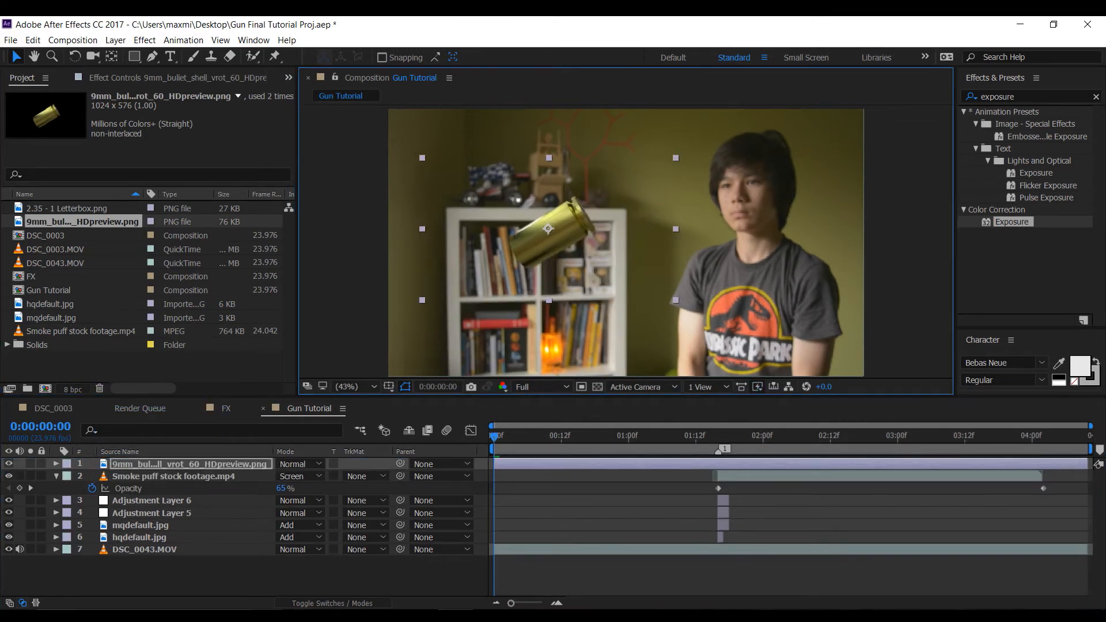
pyautogui.press('s')
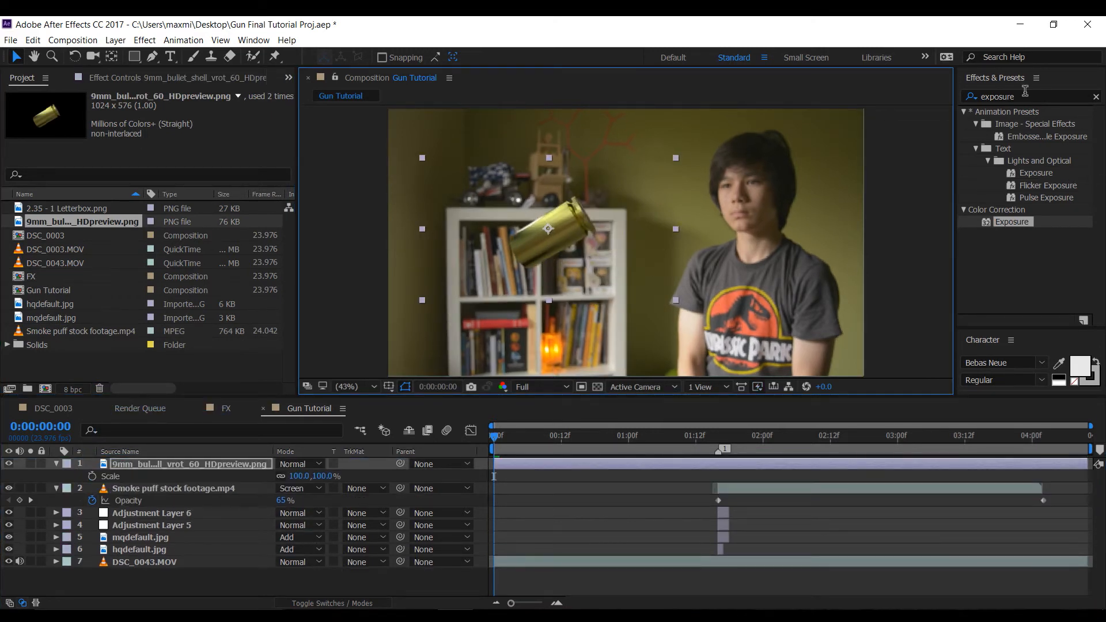
# Apply Fast Box Blur to the bullet shell layer with a blur radius of 5
pyautogui.hotkey('ctrl', 'space')
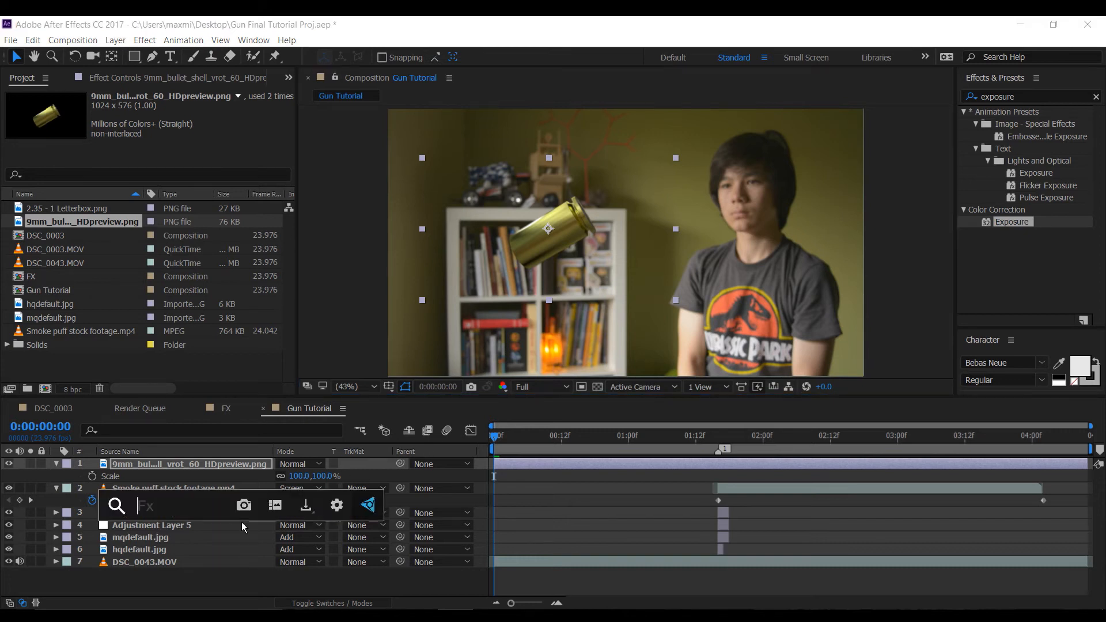
pyautogui.write('fas')
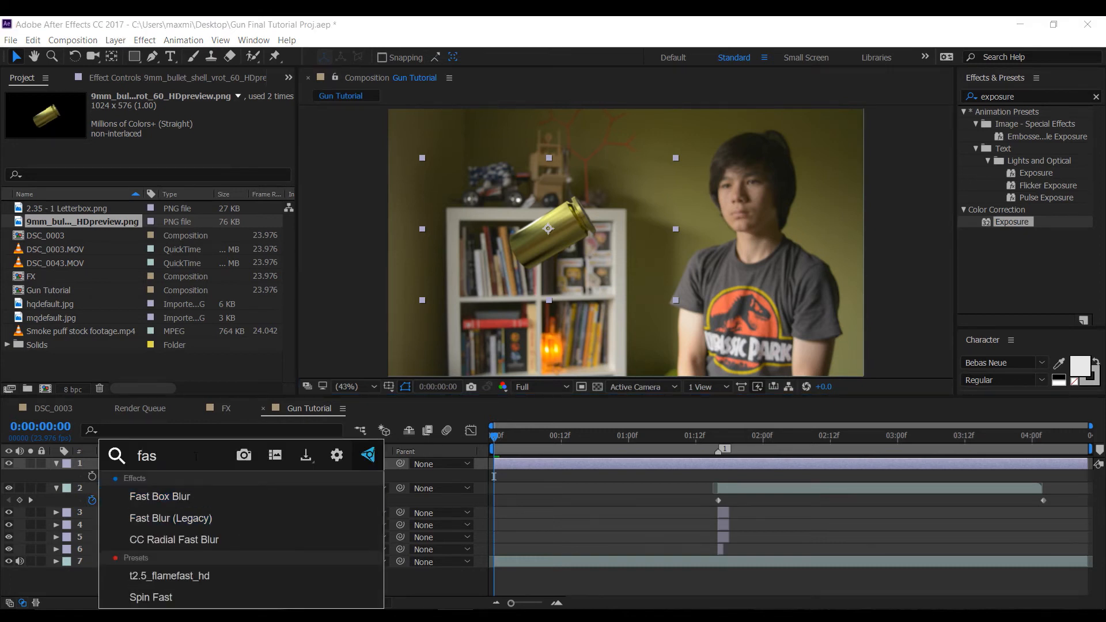
pyautogui.click(185, 493)
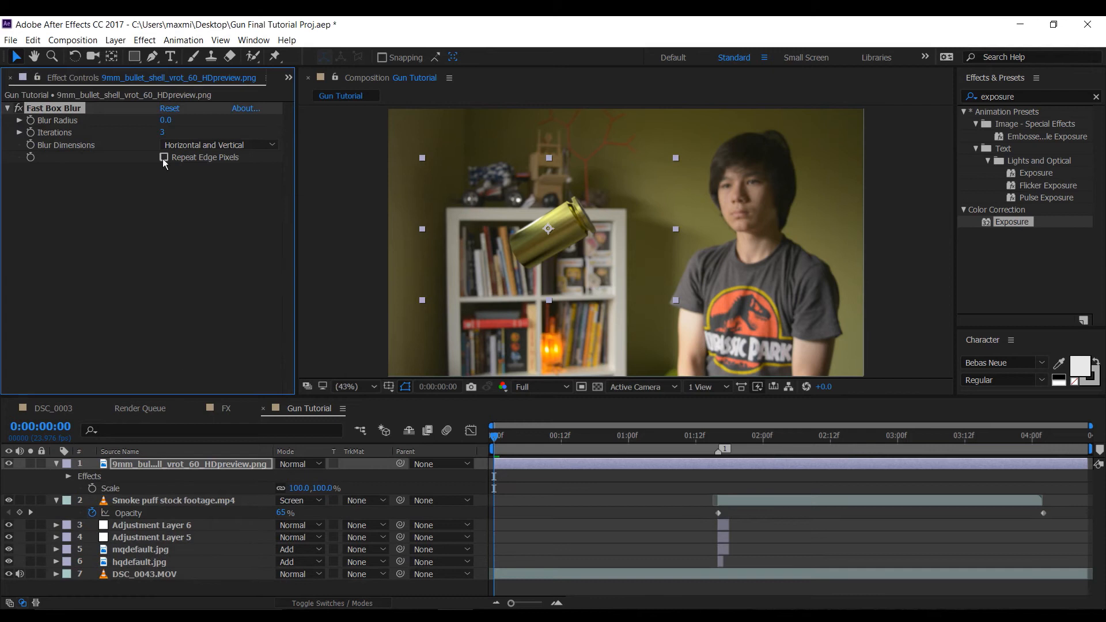
pyautogui.moveTo(166, 120)
pyautogui.mouseDown()
pyautogui.moveTo(178, 121)
pyautogui.moveTo(169, 121)
pyautogui.mouseUp()
# Scale the bullet shell layer down uniformly to 15%
pyautogui.press('u')
pyautogui.press('s')
pyautogui.moveTo(291, 476); pyautogui.dragTo(249, 477)
pyautogui.click(519, 244)
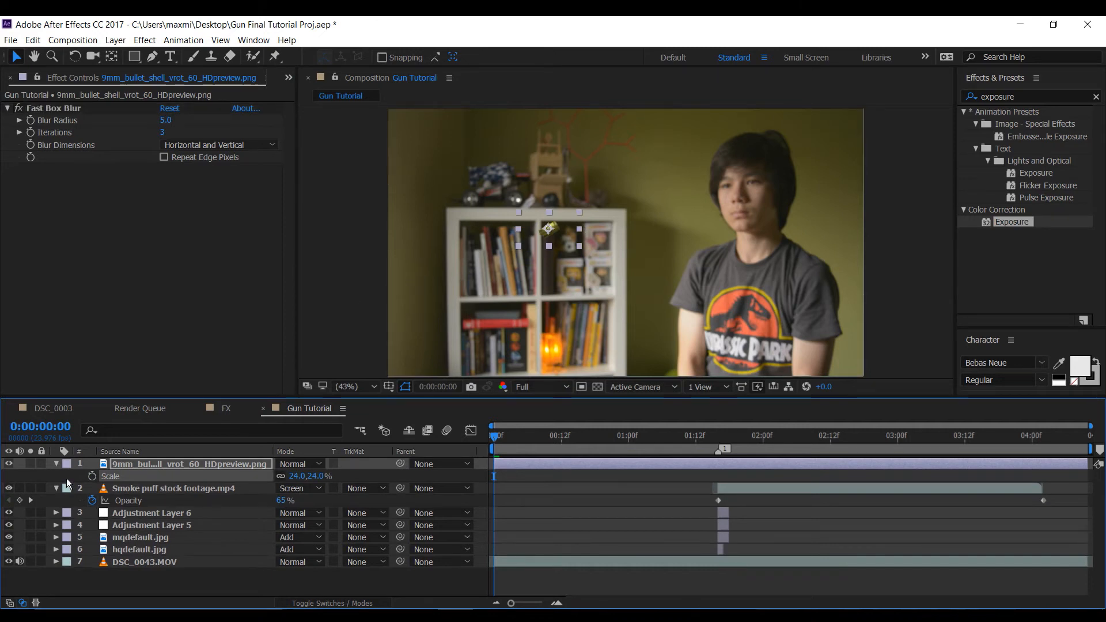
pyautogui.click(56, 464)
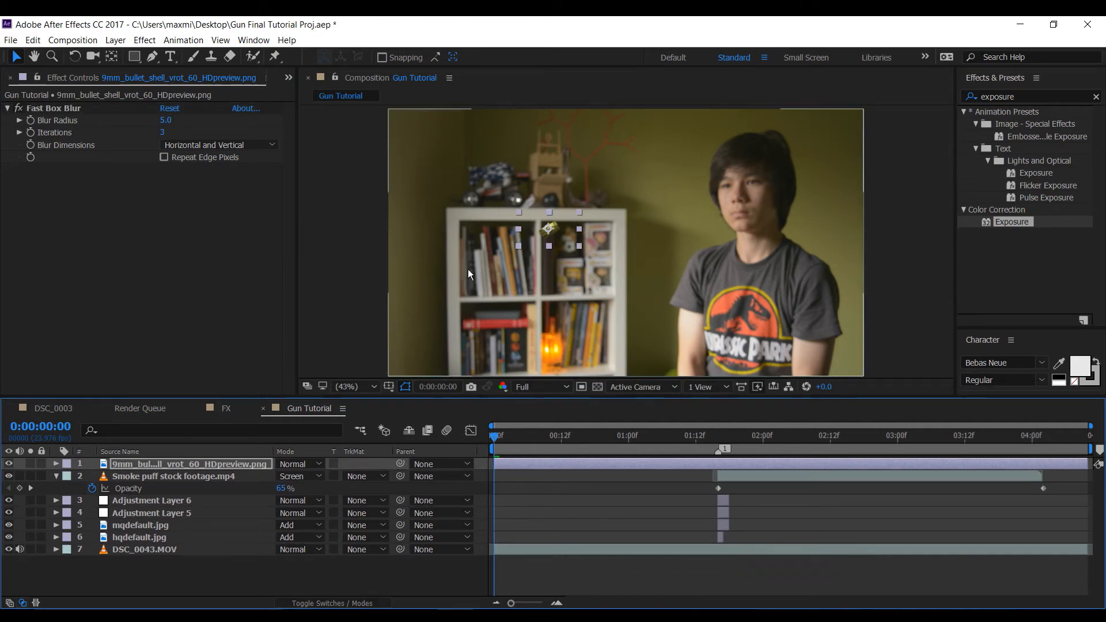
pyautogui.click(58, 464)
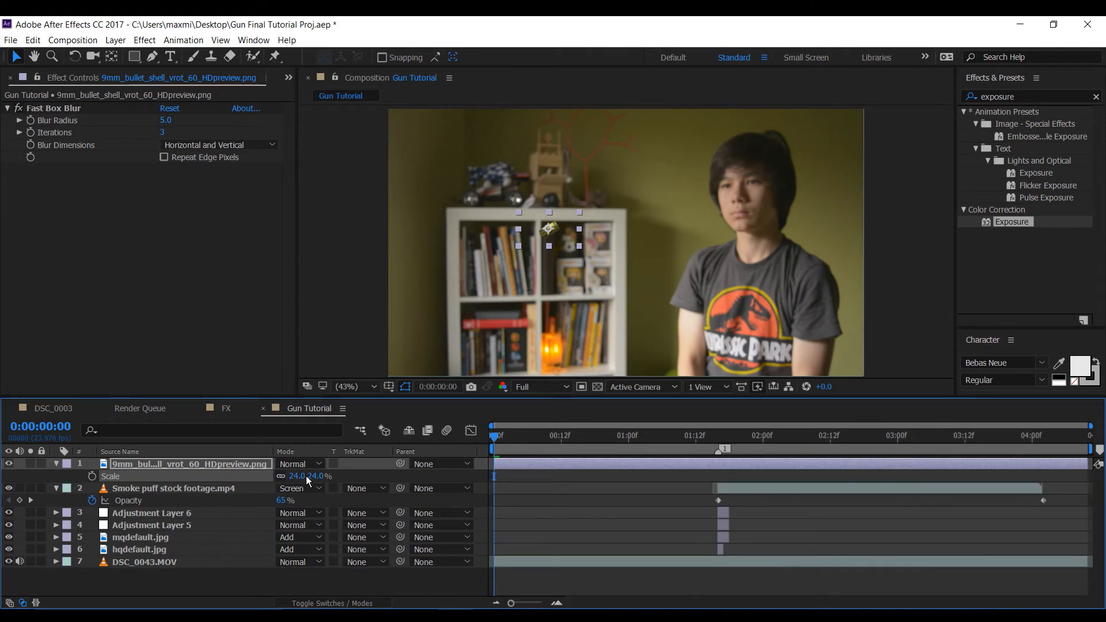
pyautogui.moveTo(305, 475); pyautogui.dragTo(308, 476)
pyautogui.click(259, 578)
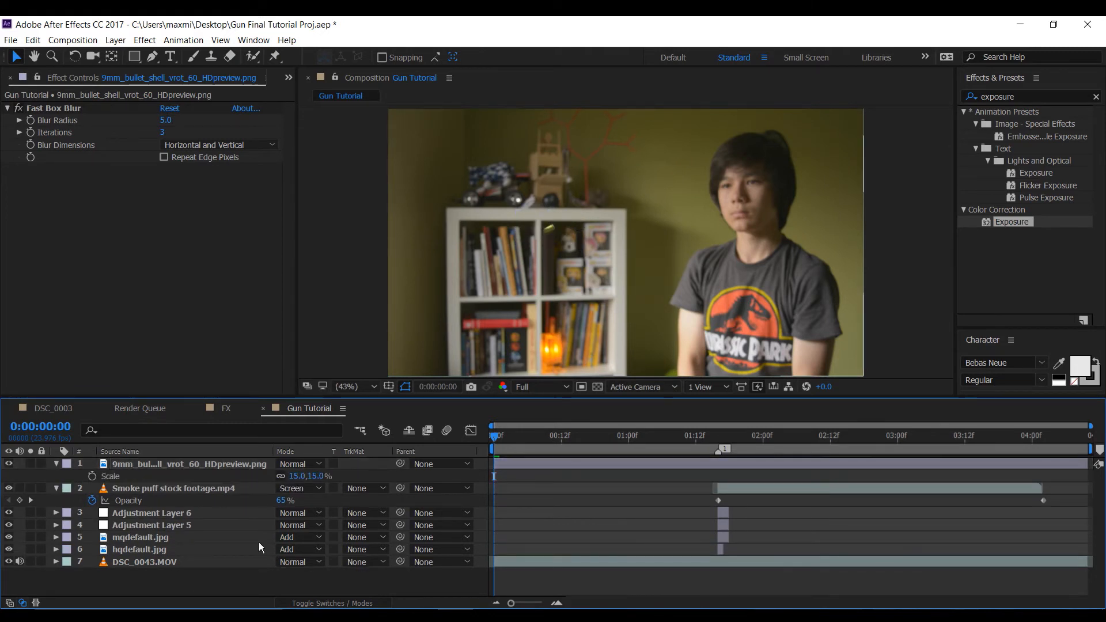
# Raise the bullet shell's Fast Box Blur radius to 15
pyautogui.click(547, 230)
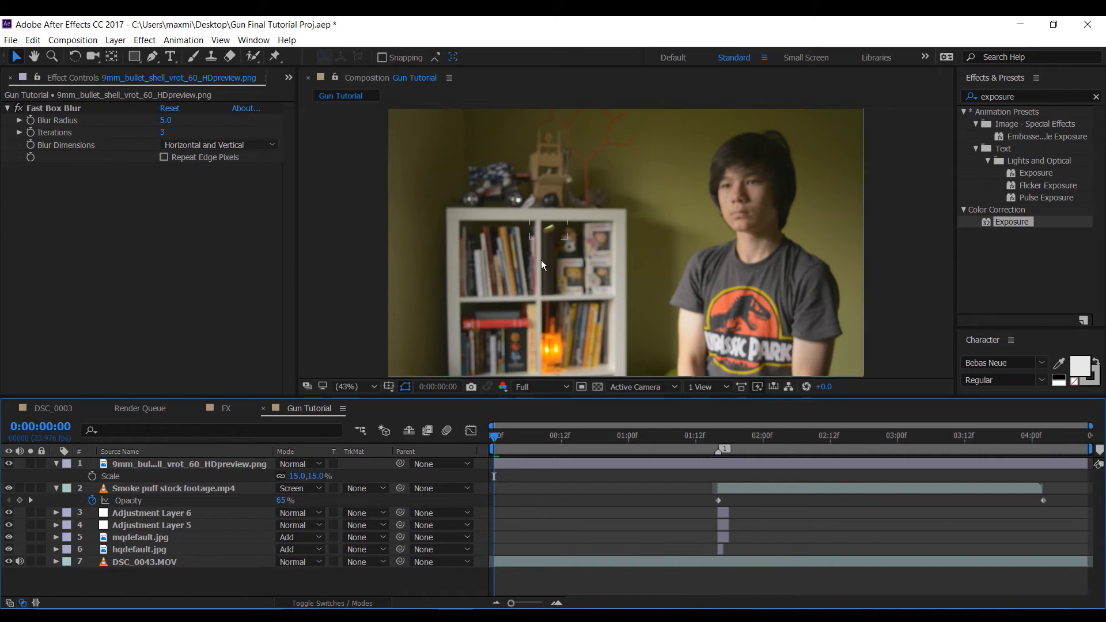
pyautogui.click(239, 464)
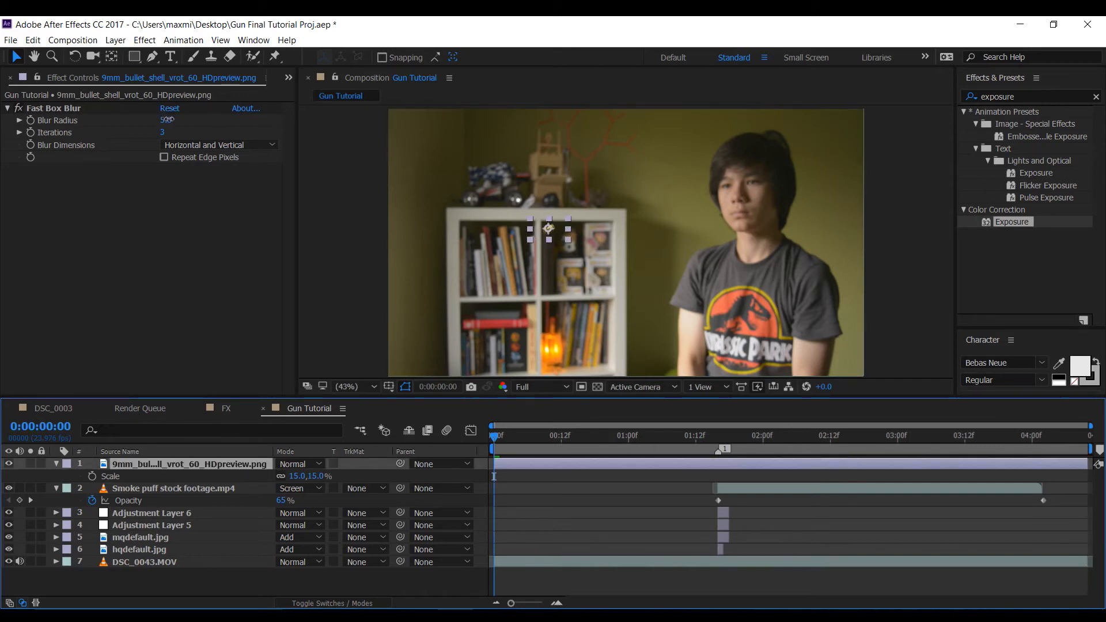
pyautogui.moveTo(164, 119); pyautogui.dragTo(173, 119)
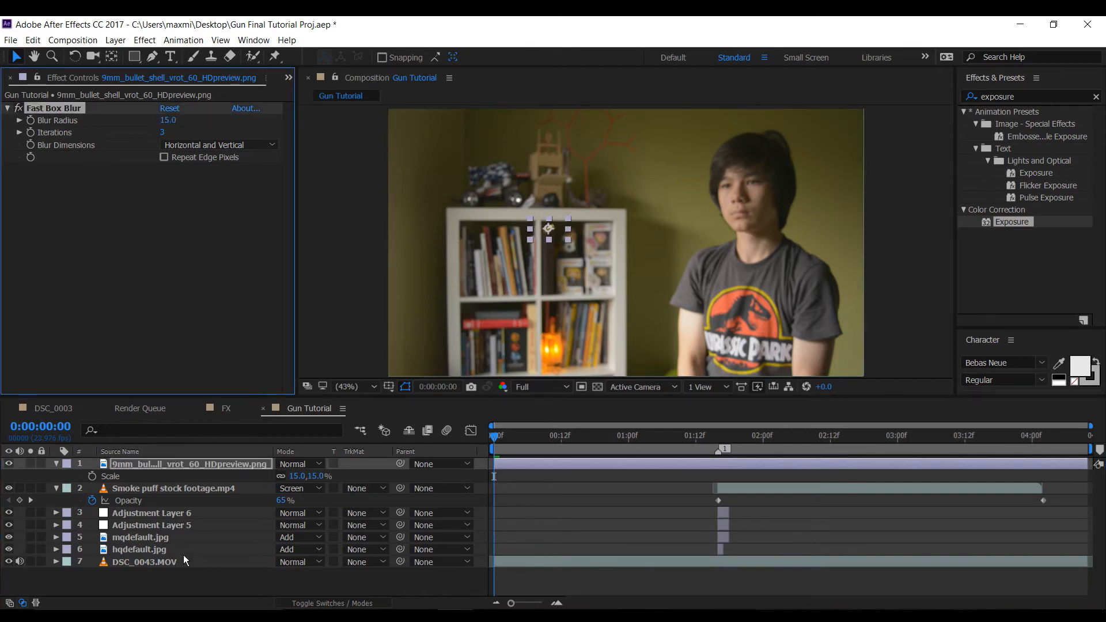
pyautogui.click(190, 575)
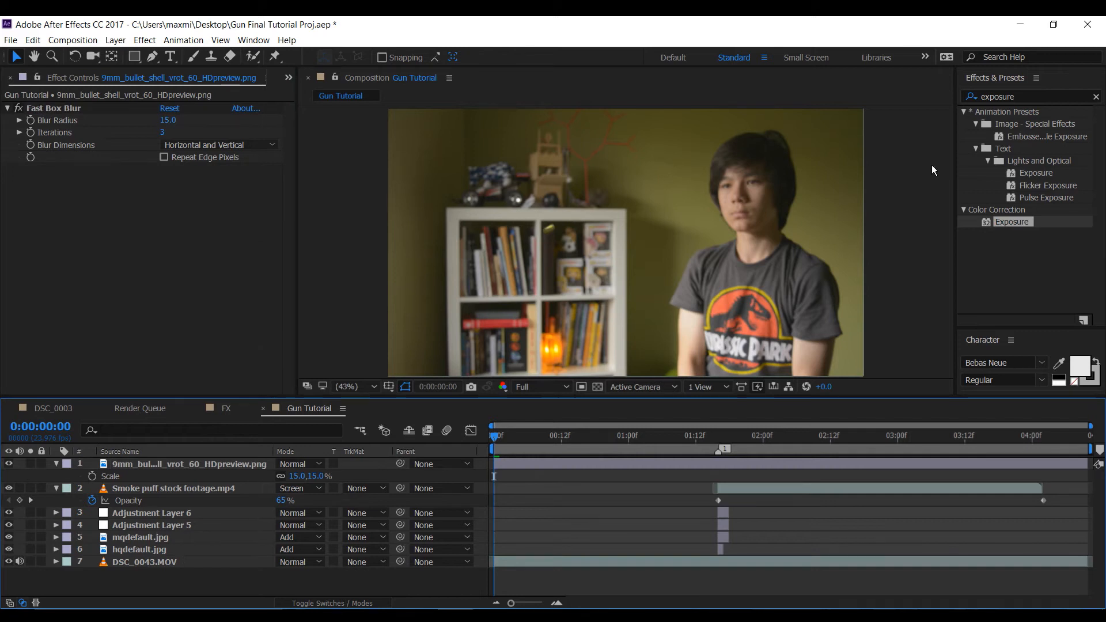
# Apply the Curves effect to the bullet shell layer
pyautogui.click(550, 234)
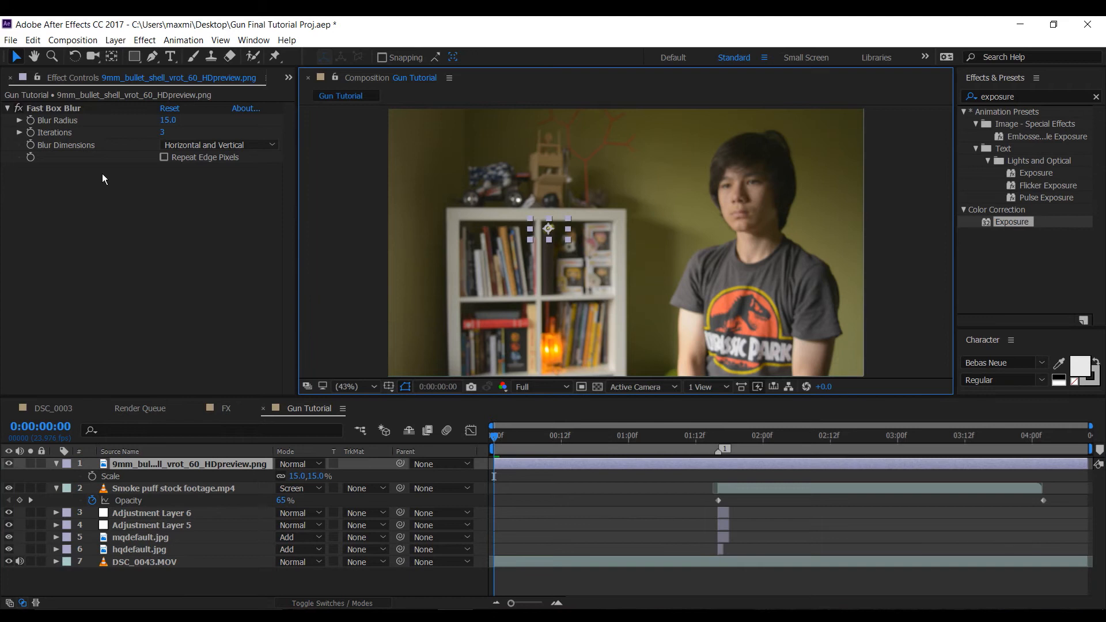
pyautogui.hotkey('ctrl', 'space')
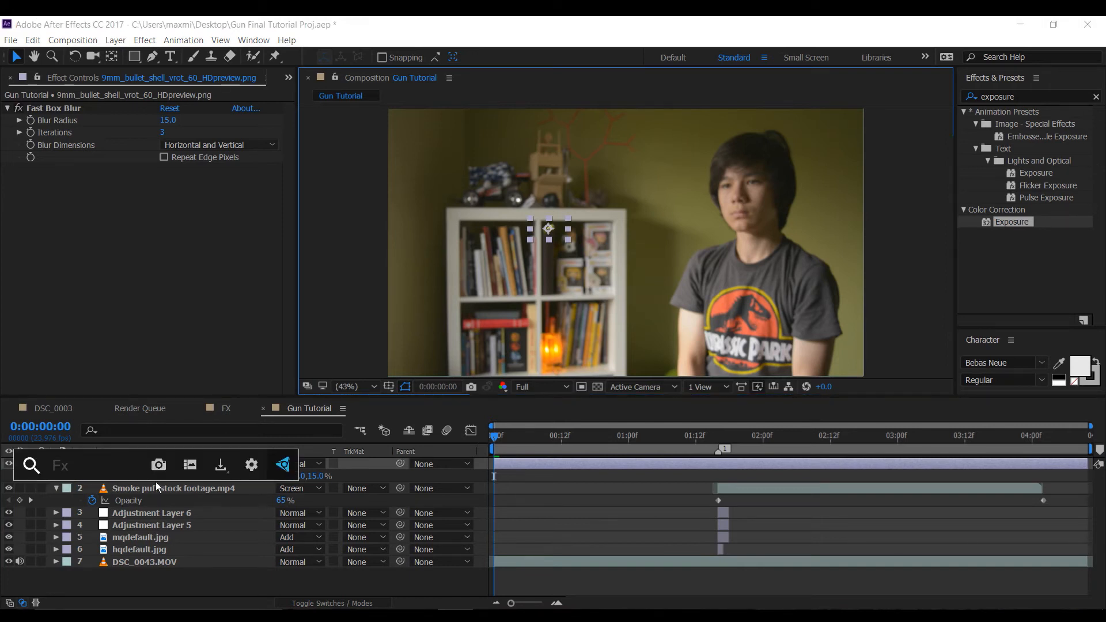
pyautogui.write('ex')
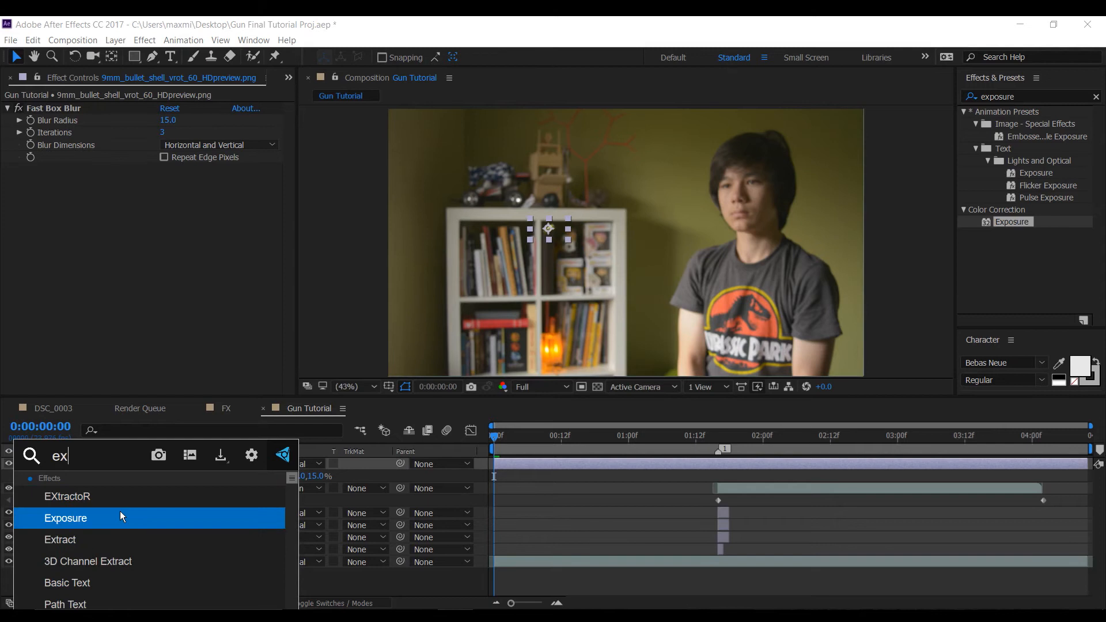
pyautogui.click(120, 517)
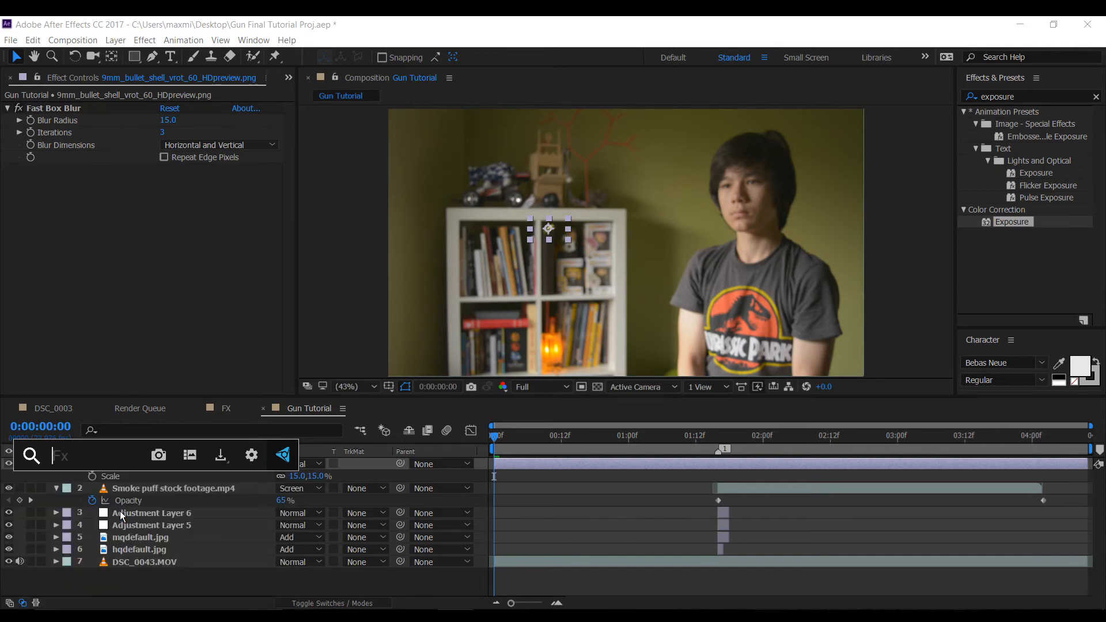
pyautogui.write('cur')
pyautogui.click(109, 495)
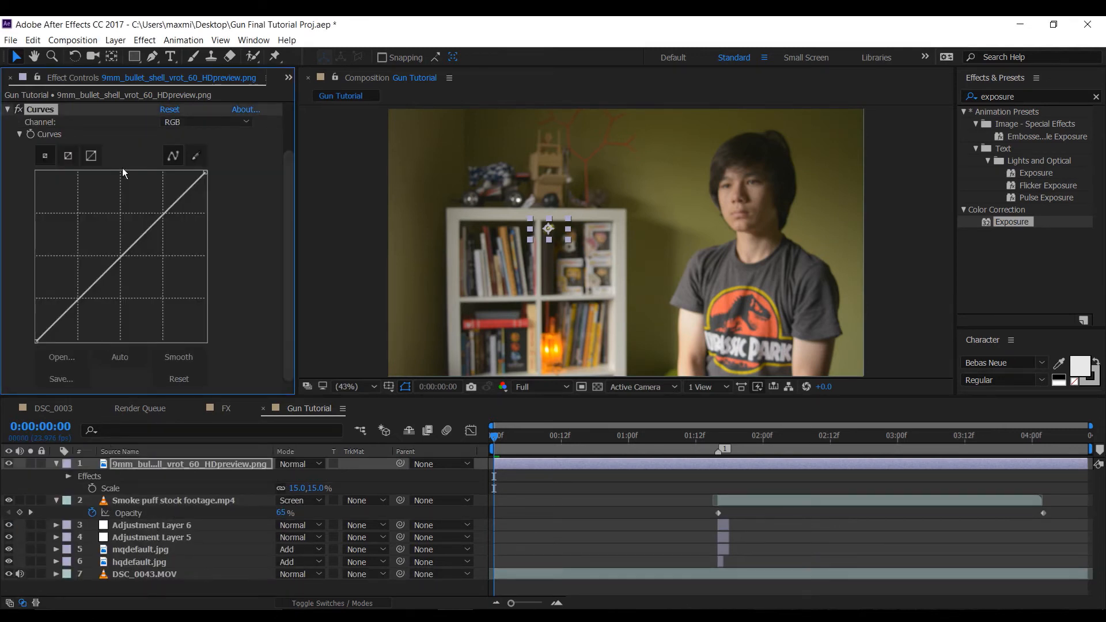
# Shape the bullet shell's RGB curve by lowering the midtones and raising the shadows
pyautogui.moveTo(123, 270); pyautogui.dragTo(128, 283)
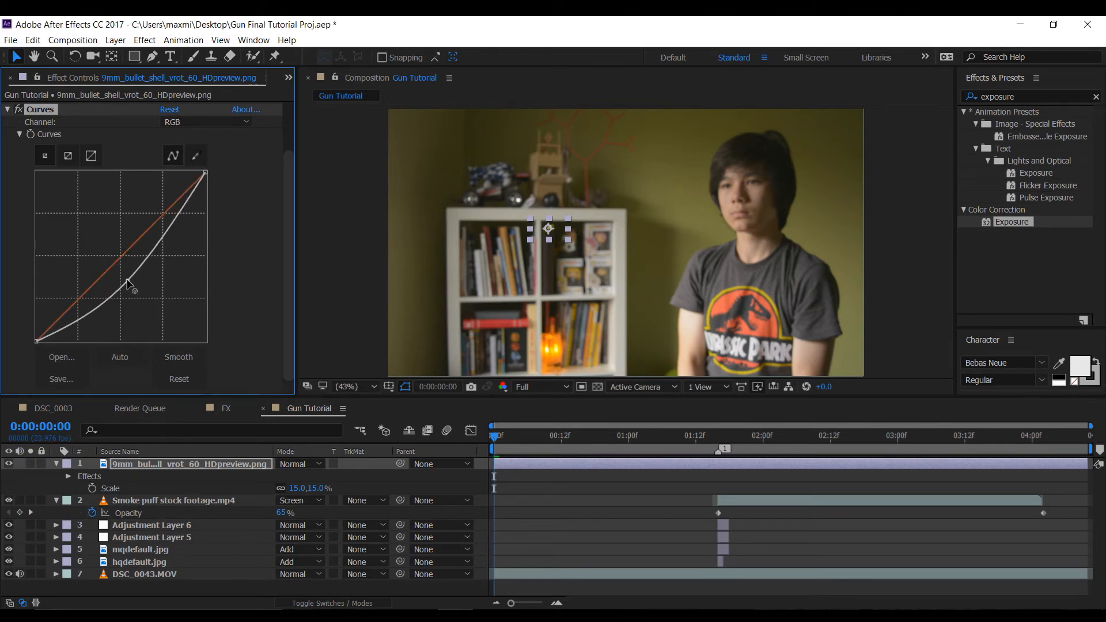
pyautogui.click(339, 253)
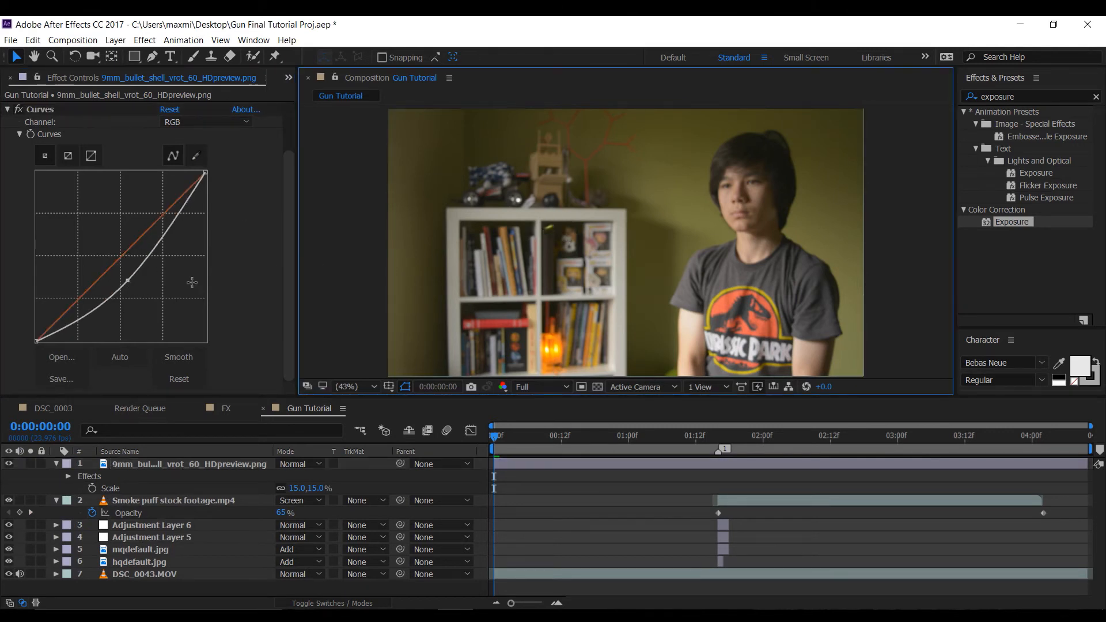
pyautogui.moveTo(92, 305); pyautogui.dragTo(77, 295)
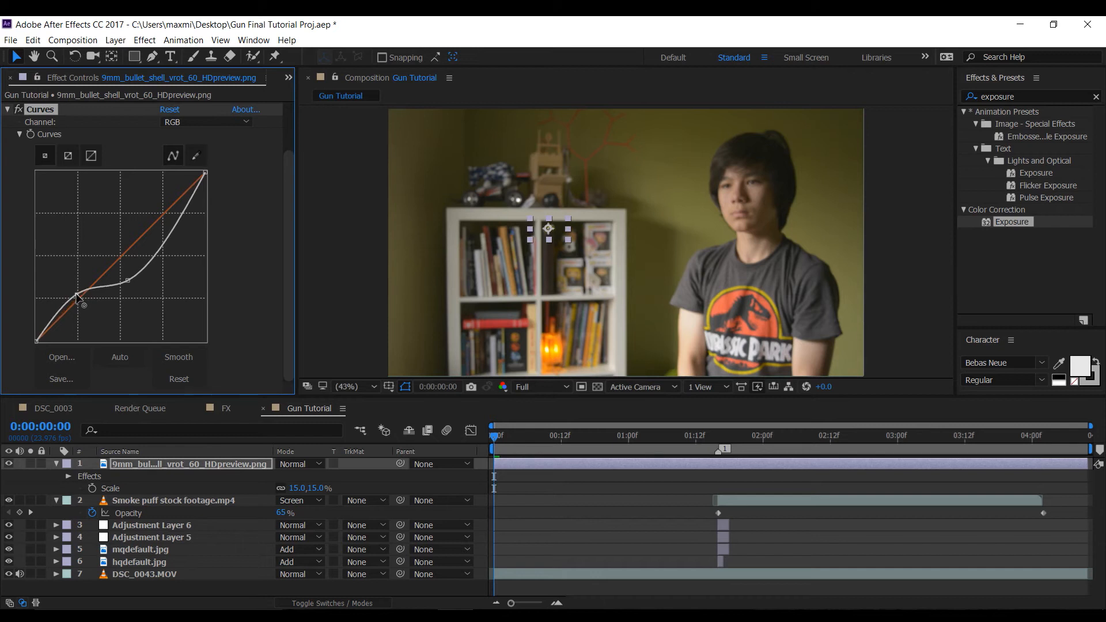
pyautogui.click(319, 315)
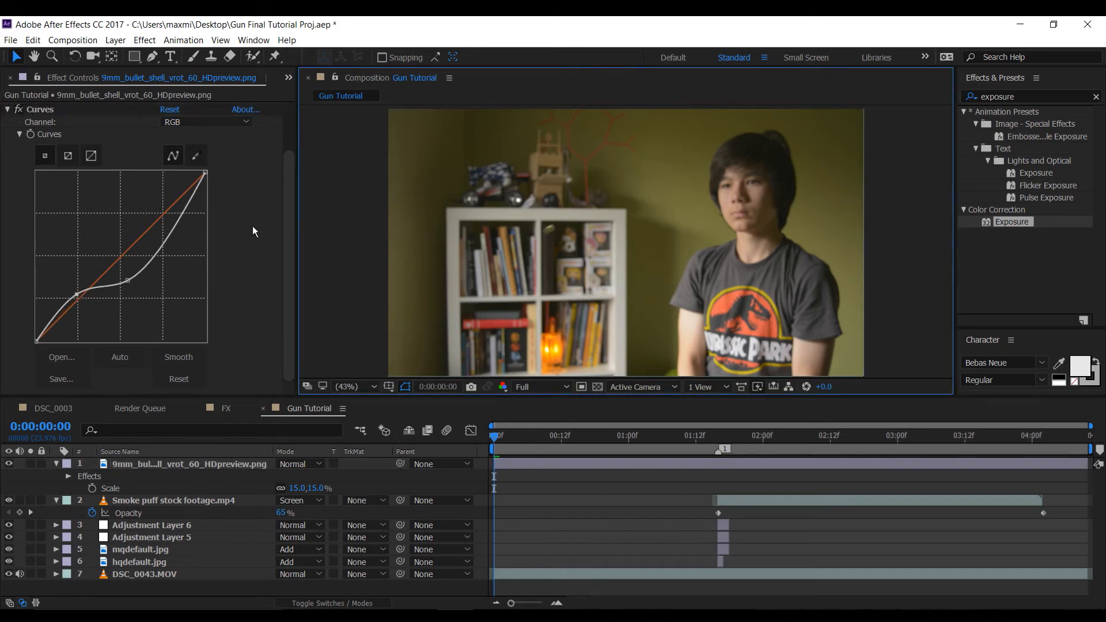
# Lower the midtones of the bullet shell's Red curve slightly and of its Green curve a bit more
pyautogui.click(190, 123)
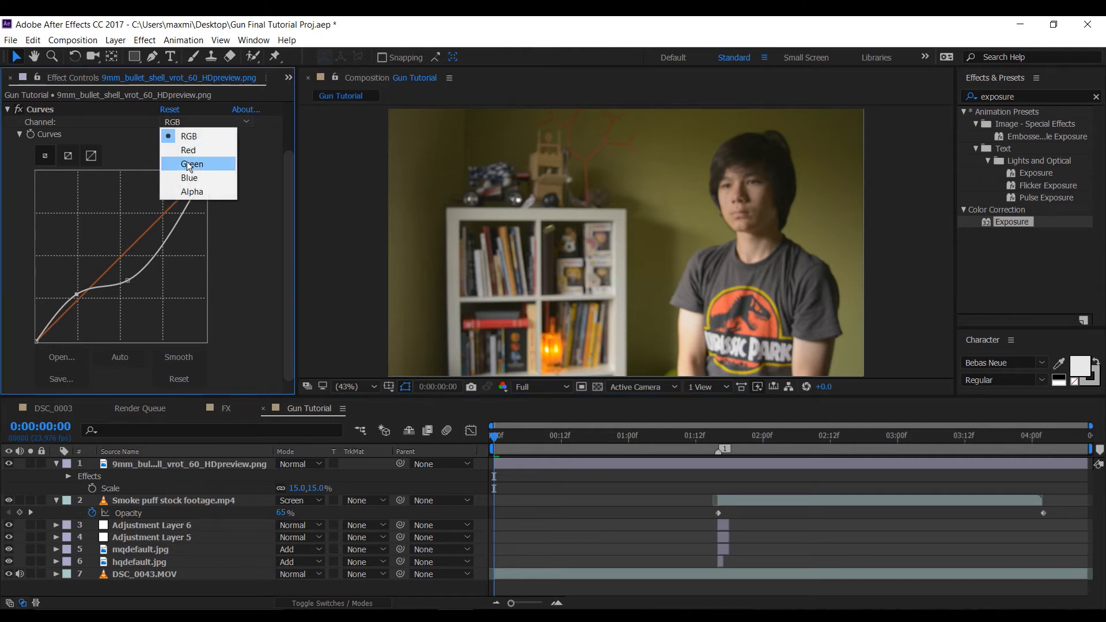
pyautogui.click(189, 150)
pyautogui.moveTo(144, 234); pyautogui.dragTo(145, 250)
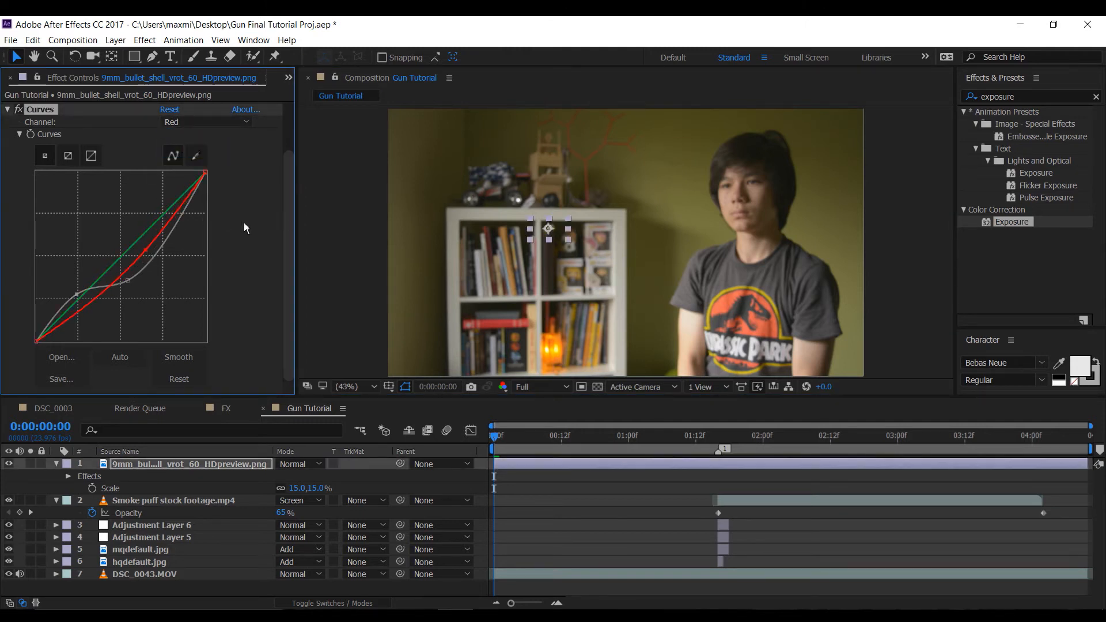
pyautogui.moveTo(128, 248)
pyautogui.mouseDown()
pyautogui.moveTo(119, 244)
pyautogui.moveTo(145, 260)
pyautogui.mouseUp()
pyautogui.click(325, 235)
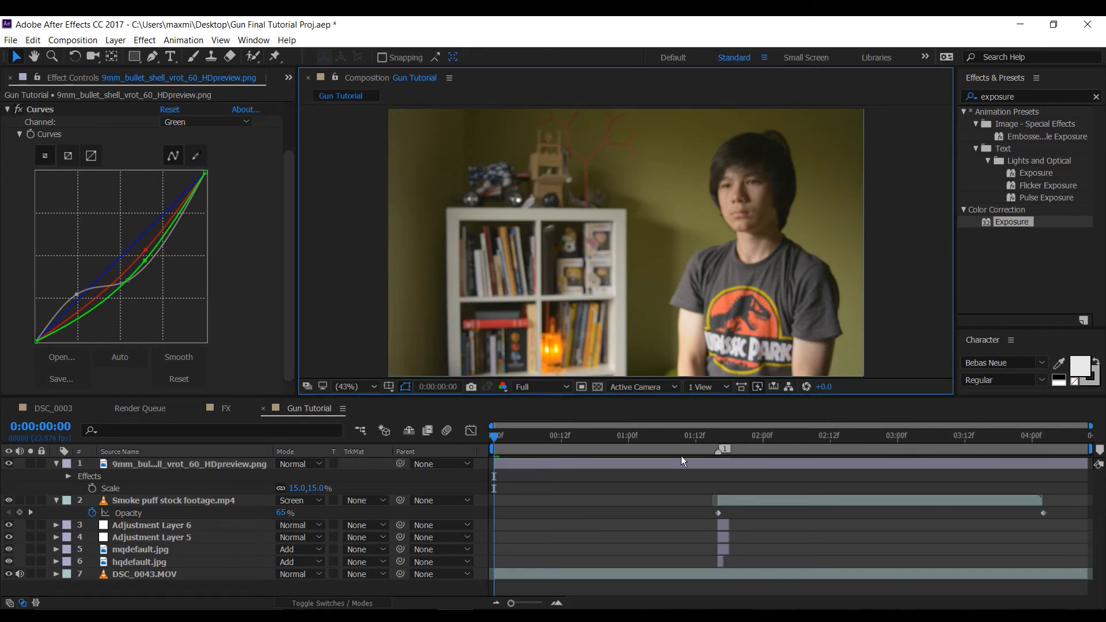
# Start the bullet shell layer at 0:00:01:16 and place the shell over the top of the gun
pyautogui.moveTo(570, 462); pyautogui.dragTo(768, 465)
pyautogui.moveTo(695, 438); pyautogui.dragTo(719, 450)
pyautogui.moveTo(555, 226); pyautogui.dragTo(625, 198)
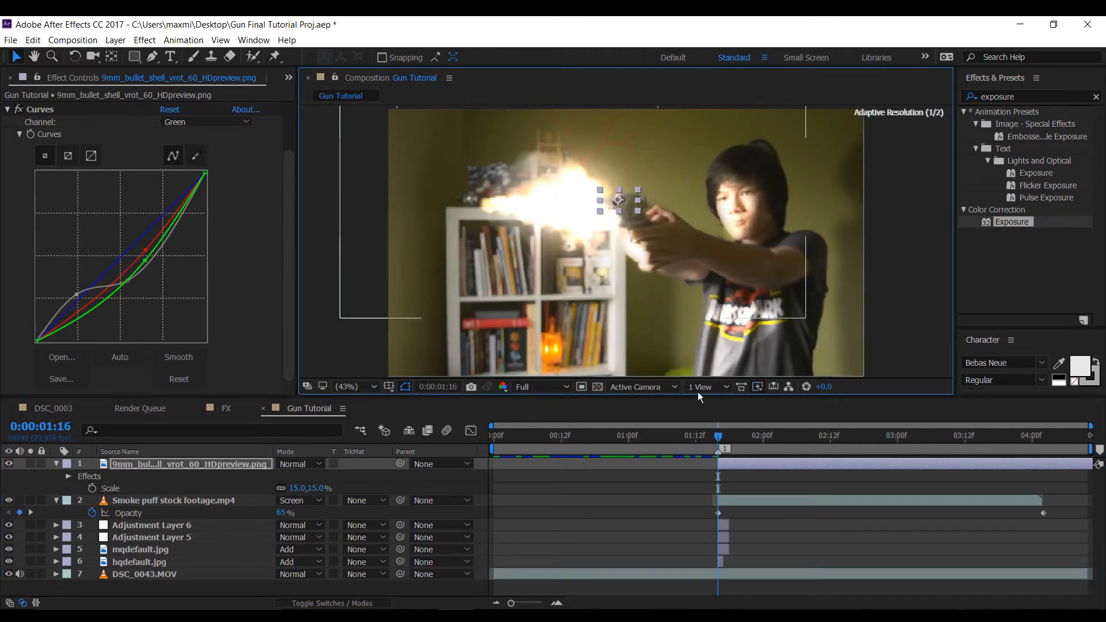
# Move the shell layer directly above DSC_0043.MOV and keyframe its Position from the gun at 0:00:01:16 to past the frame's left edge at 0:00:01:20
pyautogui.moveTo(170, 463); pyautogui.dragTo(169, 564)
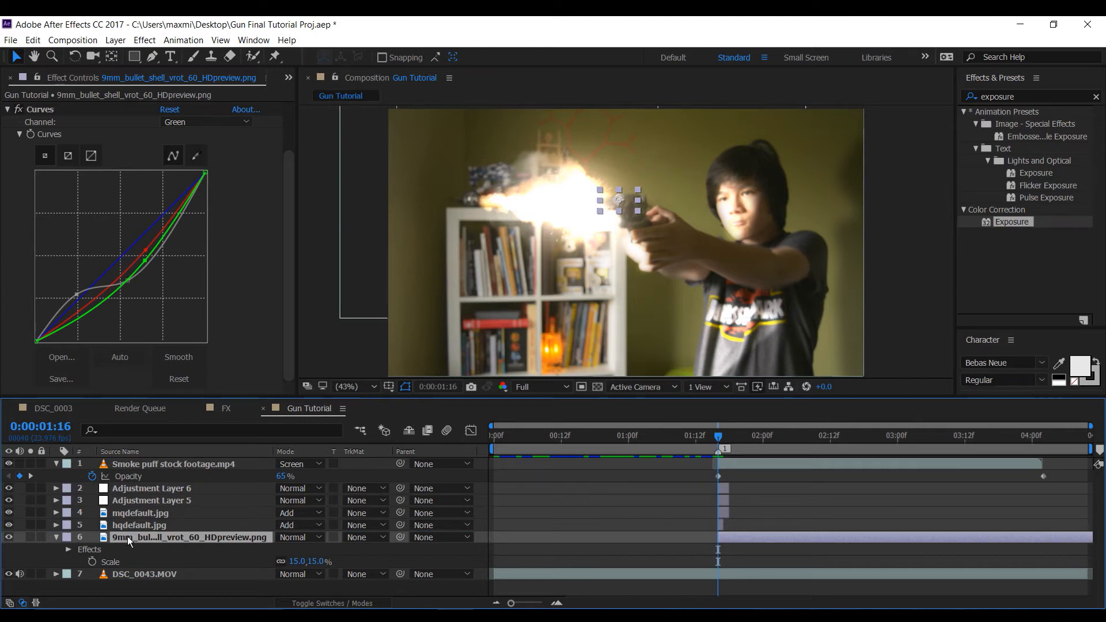
pyautogui.press('p')
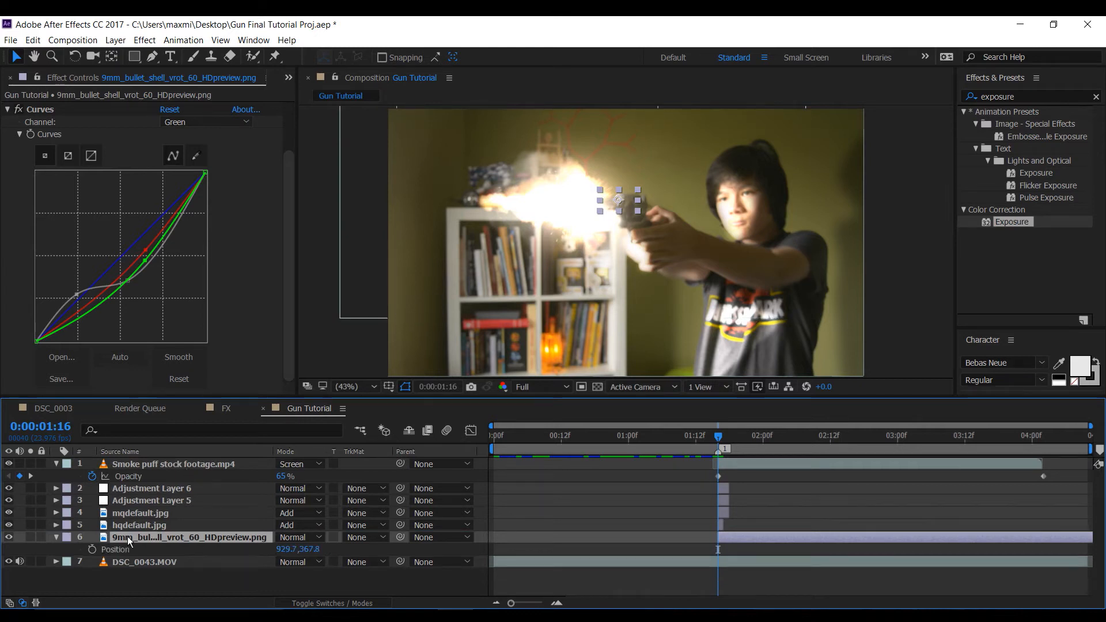
pyautogui.click(91, 549)
pyautogui.moveTo(717, 428); pyautogui.dragTo(740, 436)
pyautogui.moveTo(611, 200); pyautogui.dragTo(308, 200)
# Add a raised middle Position keyframe at 0:00:01:18, about 371, 265, so the shell's path forms an arc
pyautogui.click(730, 443)
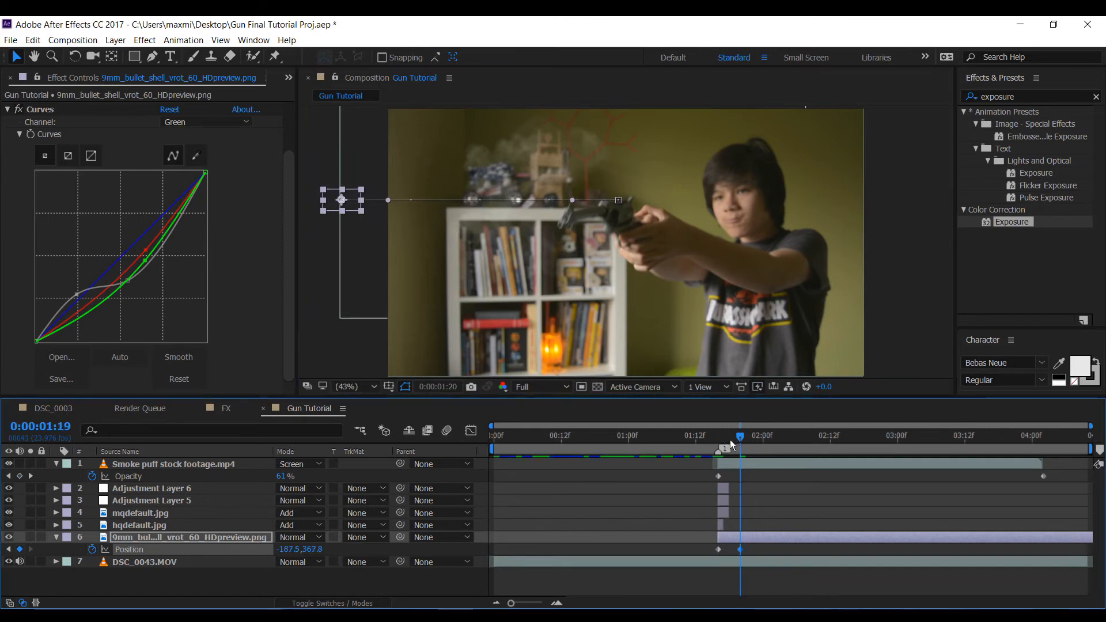
pyautogui.moveTo(342, 200); pyautogui.dragTo(429, 167)
pyautogui.hotkey('ctrl', 'z')
pyautogui.hotkey('ctrl', 'z')
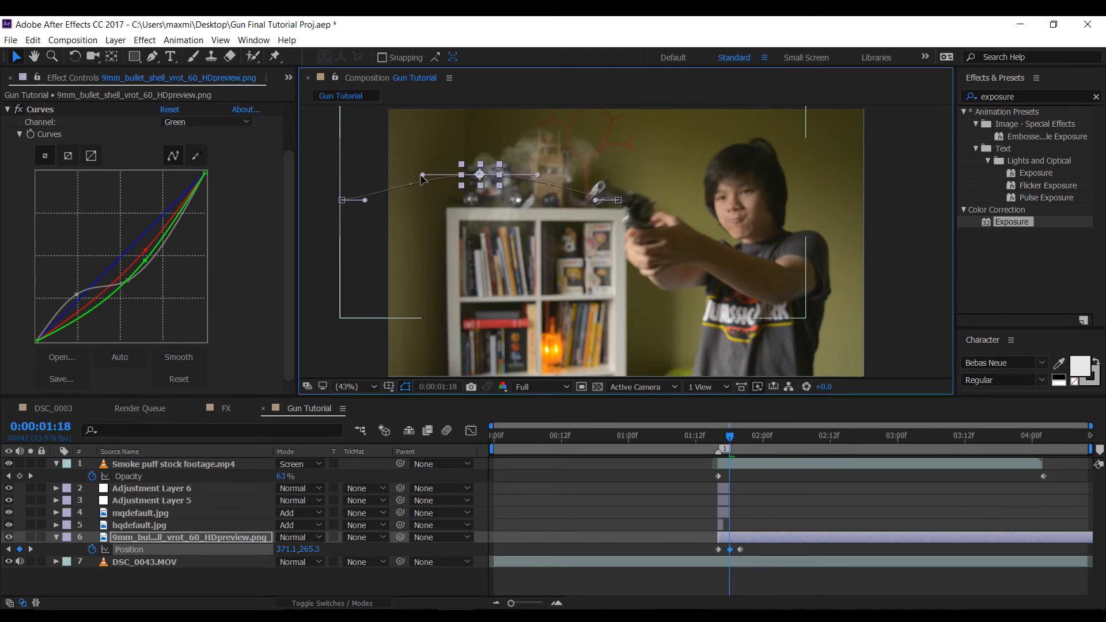
# Collapse the shell layer's properties and preview its flight from 0:00:01:08
pyautogui.click(56, 537)
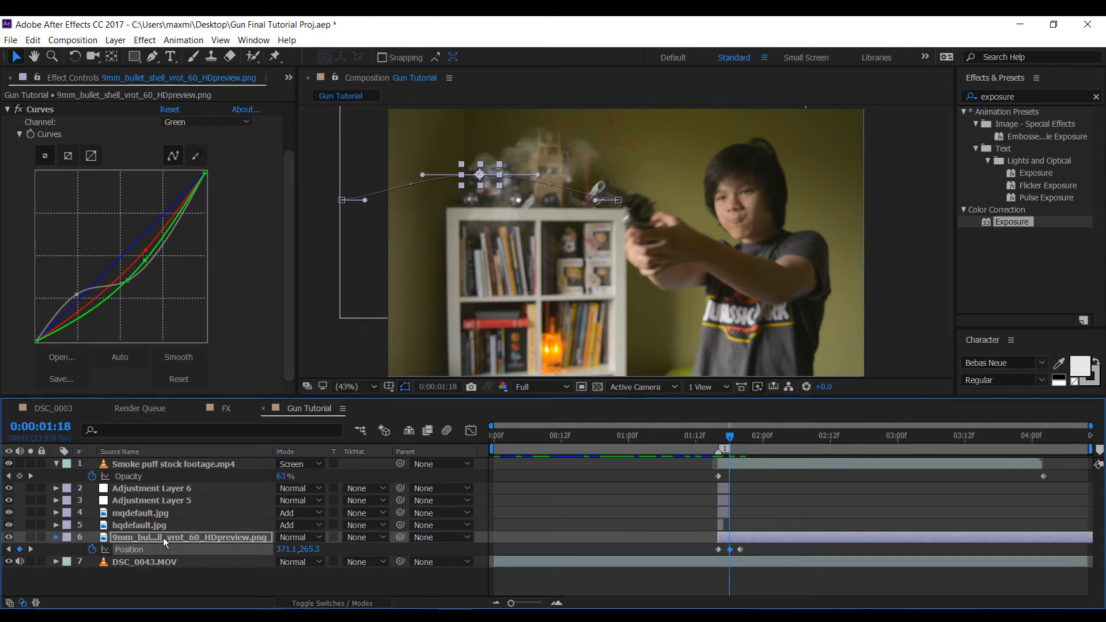
pyautogui.moveTo(730, 437); pyautogui.dragTo(672, 437)
pyautogui.press('space')
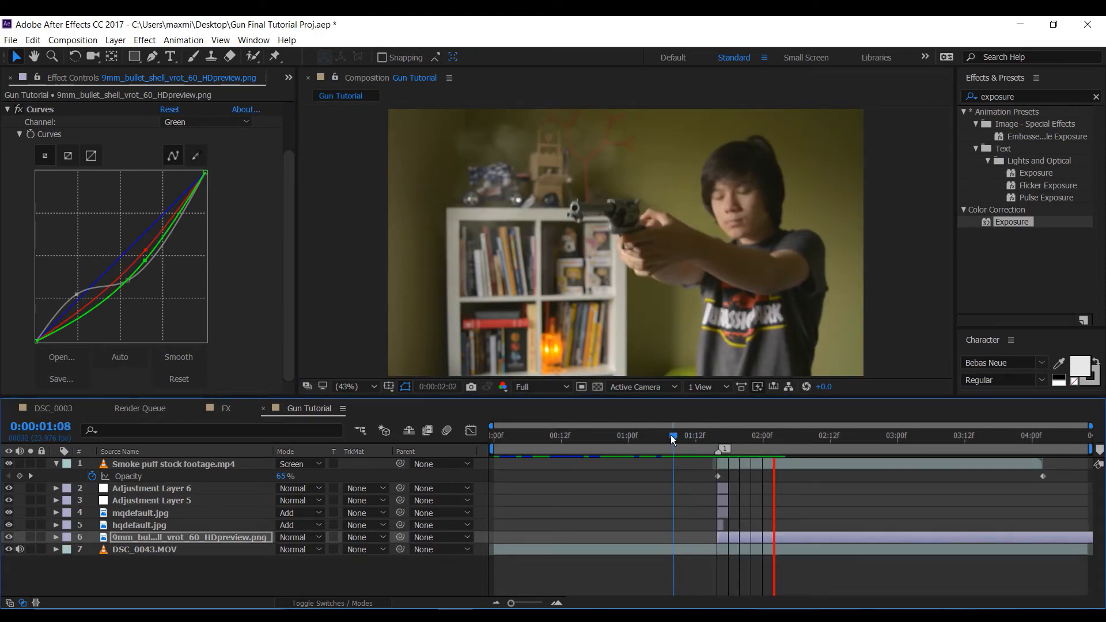
pyautogui.moveTo(717, 436); pyautogui.dragTo(730, 440)
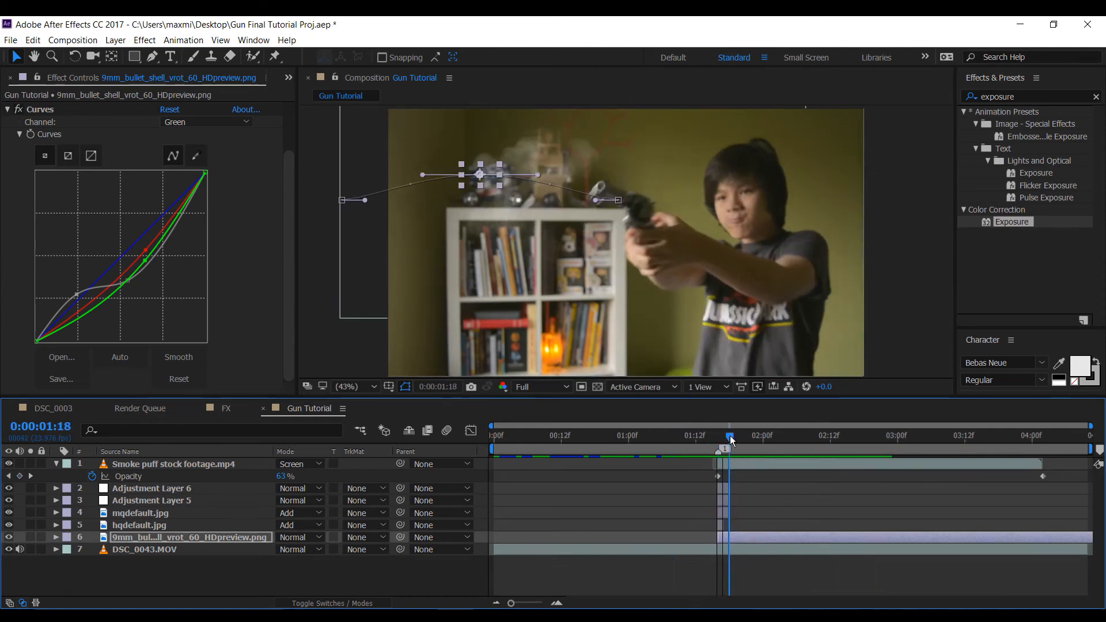
# Keyframe the bullet shell's Rotation from 0° at 0:00:01:16 to 228° at 0:00:01:21
pyautogui.press('r')
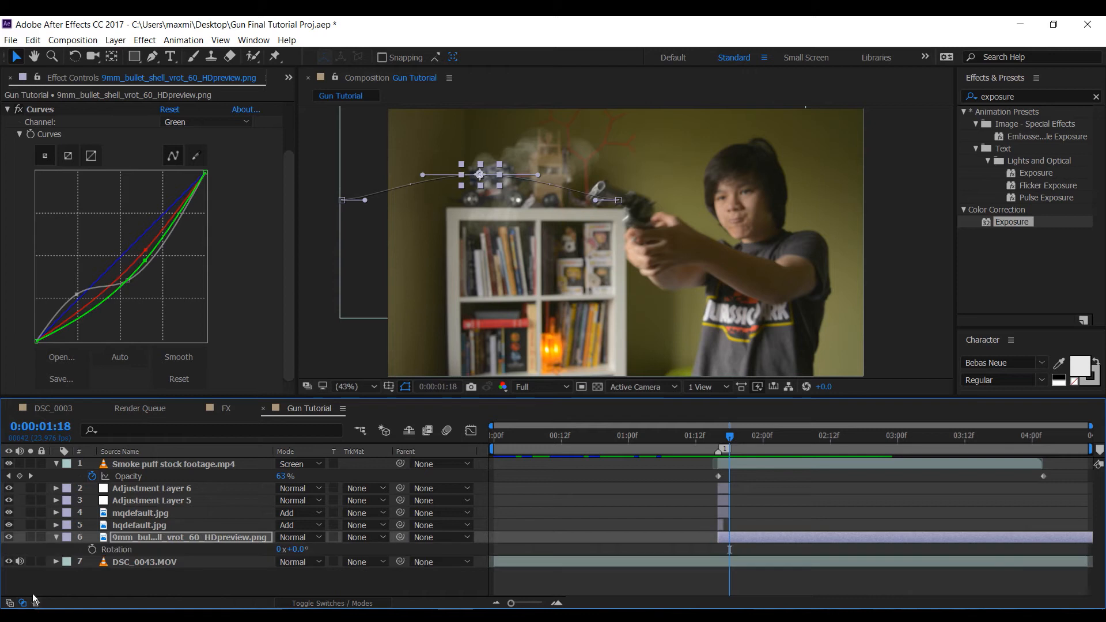
pyautogui.click(722, 438)
pyautogui.moveTo(722, 438); pyautogui.dragTo(713, 436)
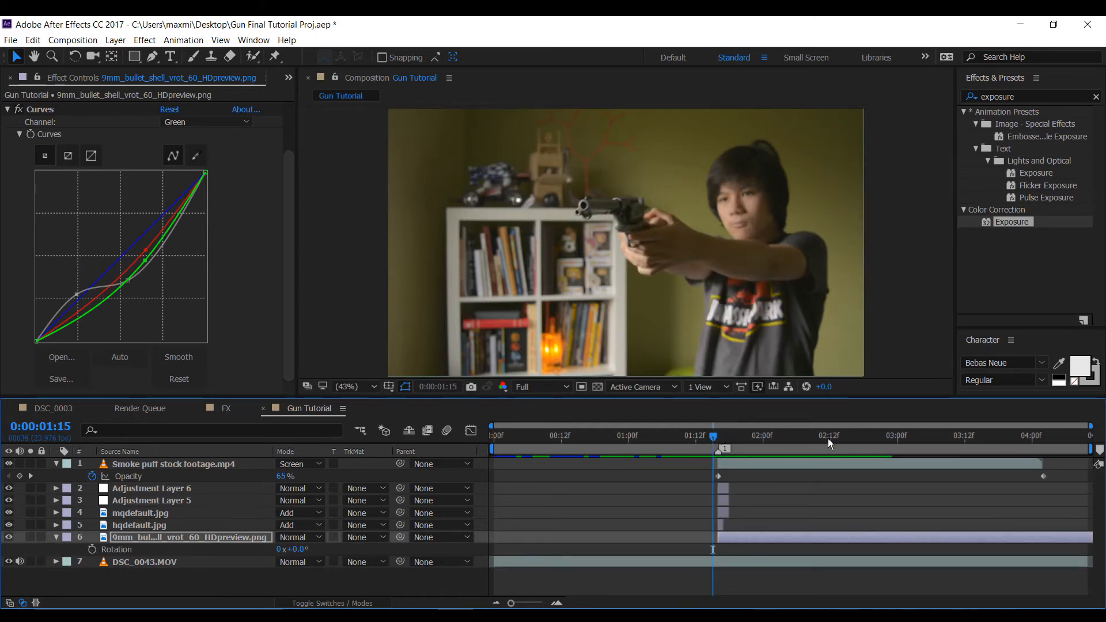
pyautogui.moveTo(716, 444); pyautogui.dragTo(720, 445)
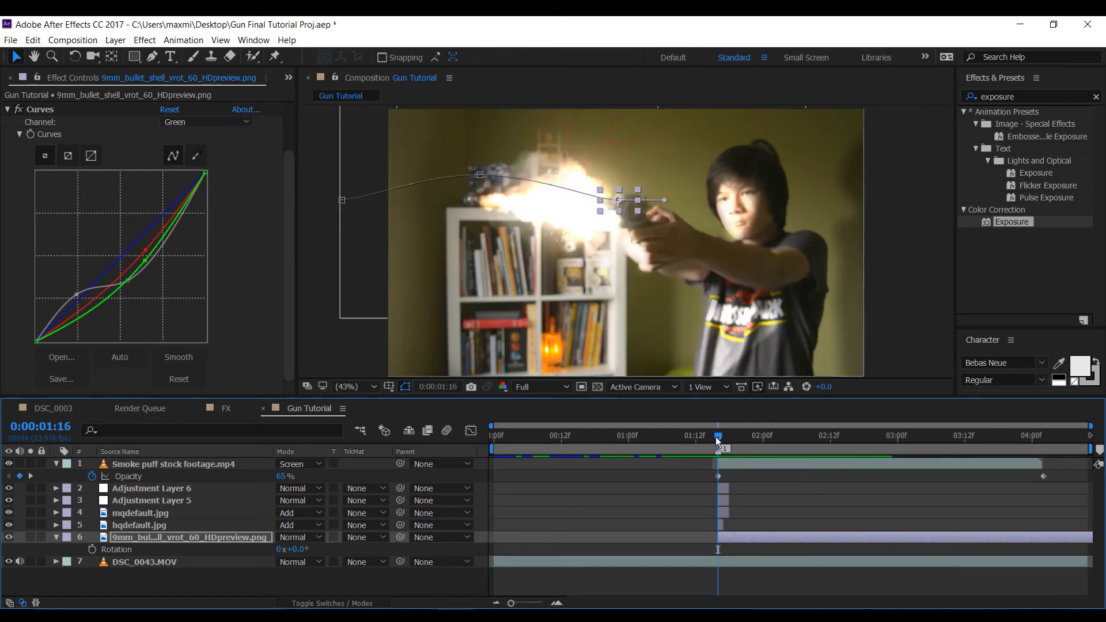
pyautogui.click(93, 550)
pyautogui.moveTo(718, 436); pyautogui.dragTo(745, 431)
pyautogui.moveTo(310, 550); pyautogui.dragTo(464, 549)
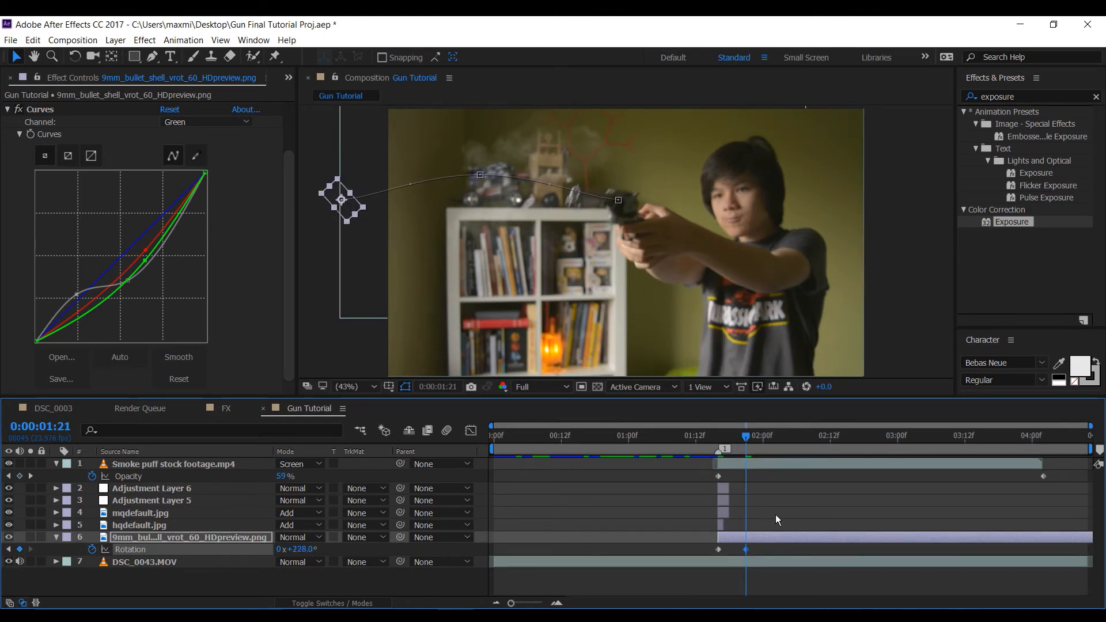
# Preview the gunshot from just before the muzzle flash to check the spinning shell
pyautogui.click(740, 439)
pyautogui.moveTo(741, 441); pyautogui.dragTo(709, 442)
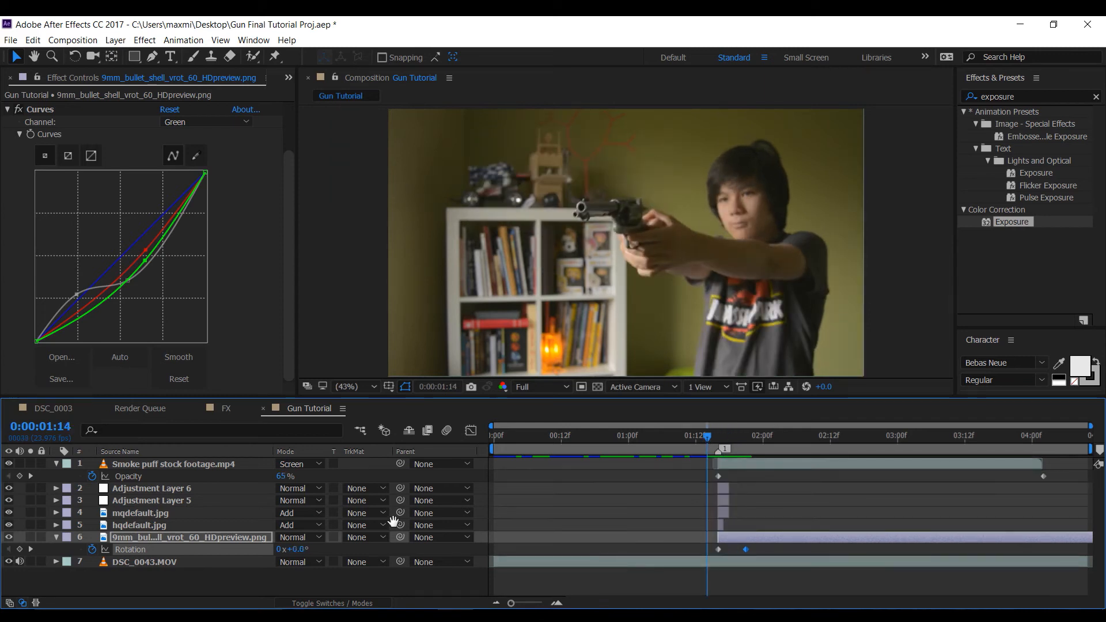
pyautogui.press('space')
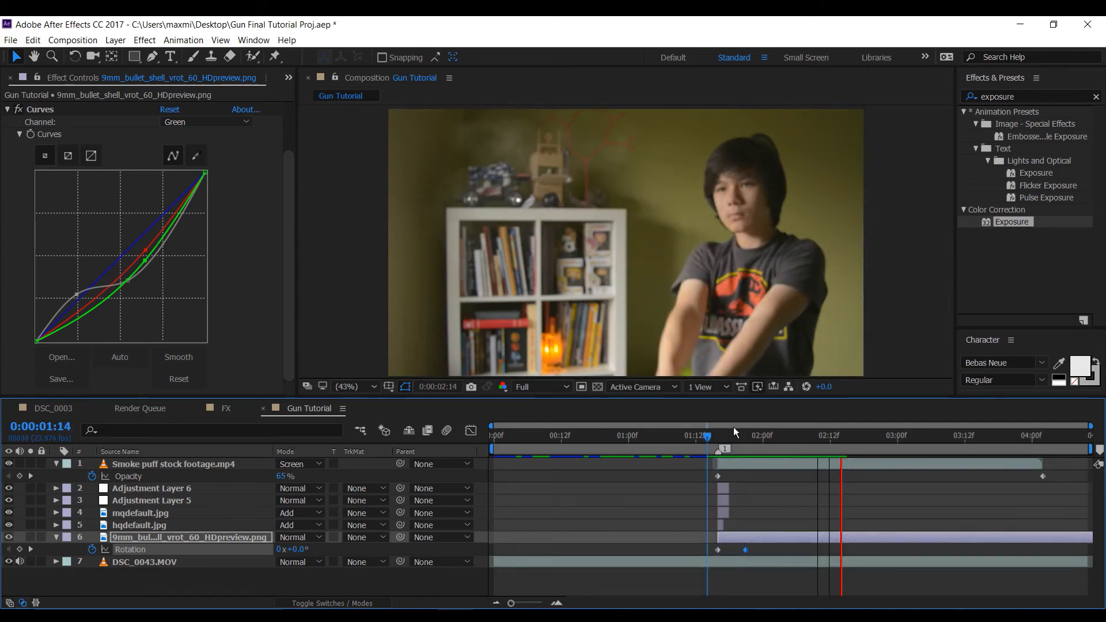
pyautogui.moveTo(708, 439); pyautogui.dragTo(727, 443)
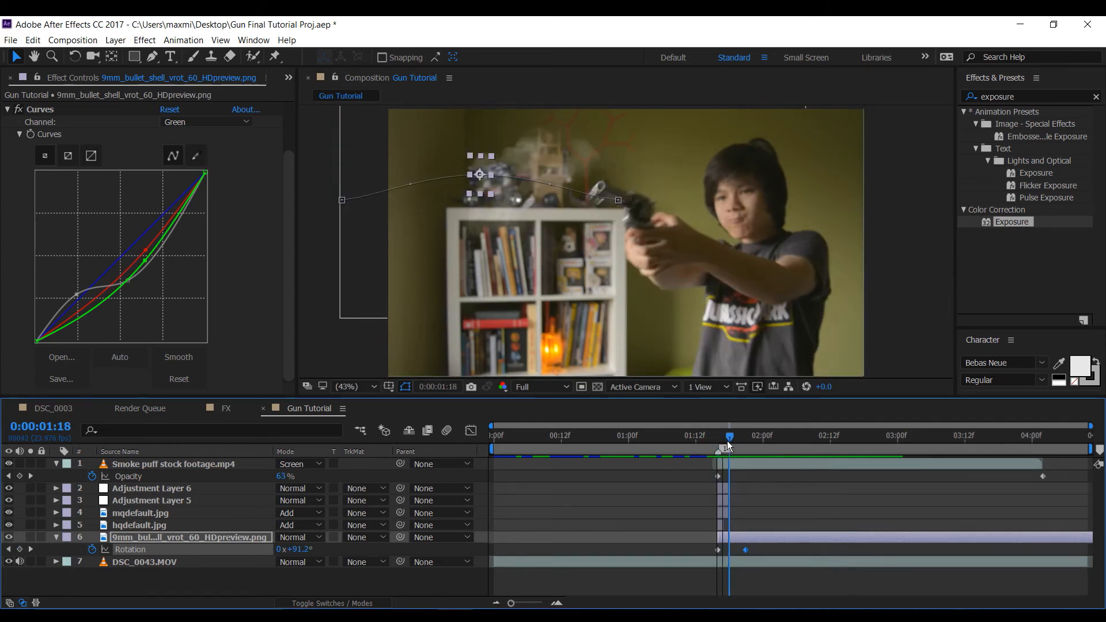
pyautogui.click(56, 537)
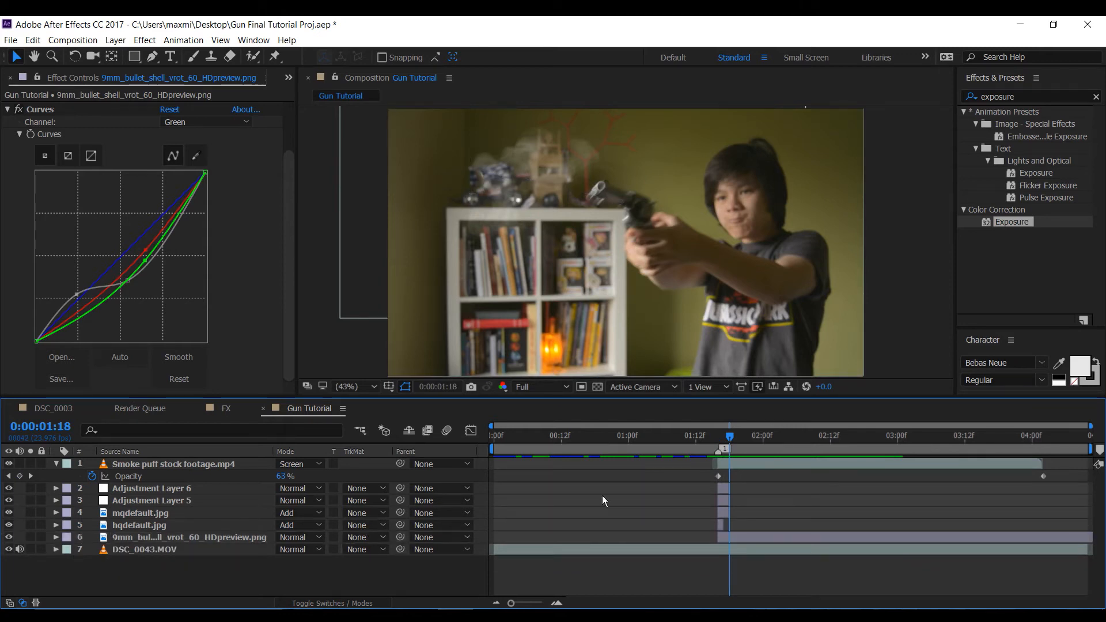
pyautogui.press('space')
pyautogui.click(702, 439)
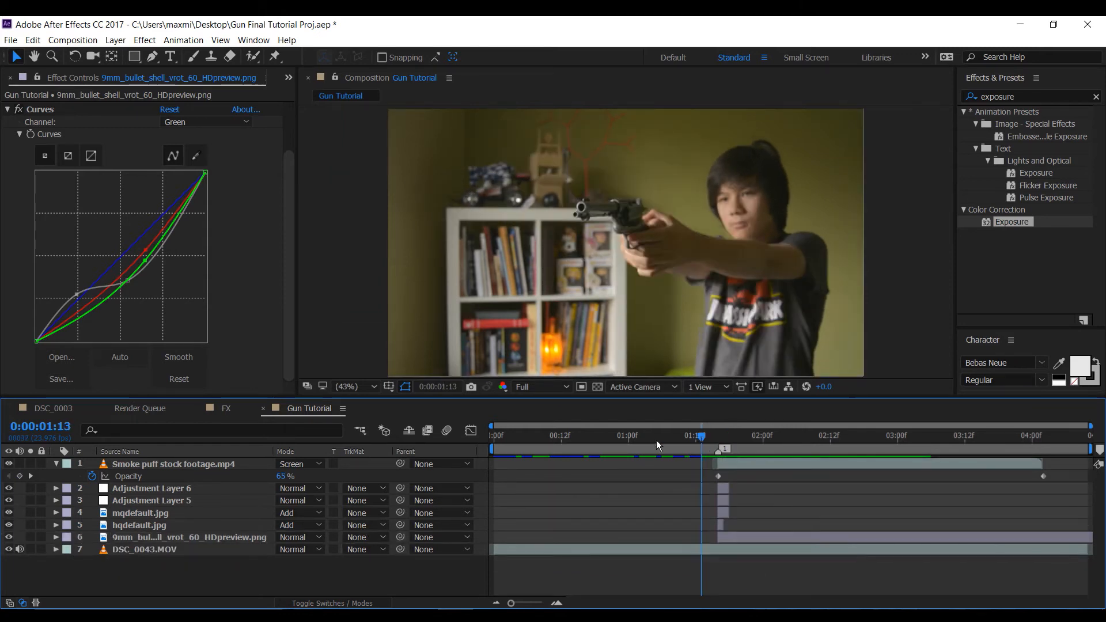
pyautogui.press('space')
# At 0:00:01:19, find the Directional Blur effect and apply it to the bullet shell layer
pyautogui.moveTo(720, 436); pyautogui.dragTo(734, 437)
pyautogui.click(1030, 101)
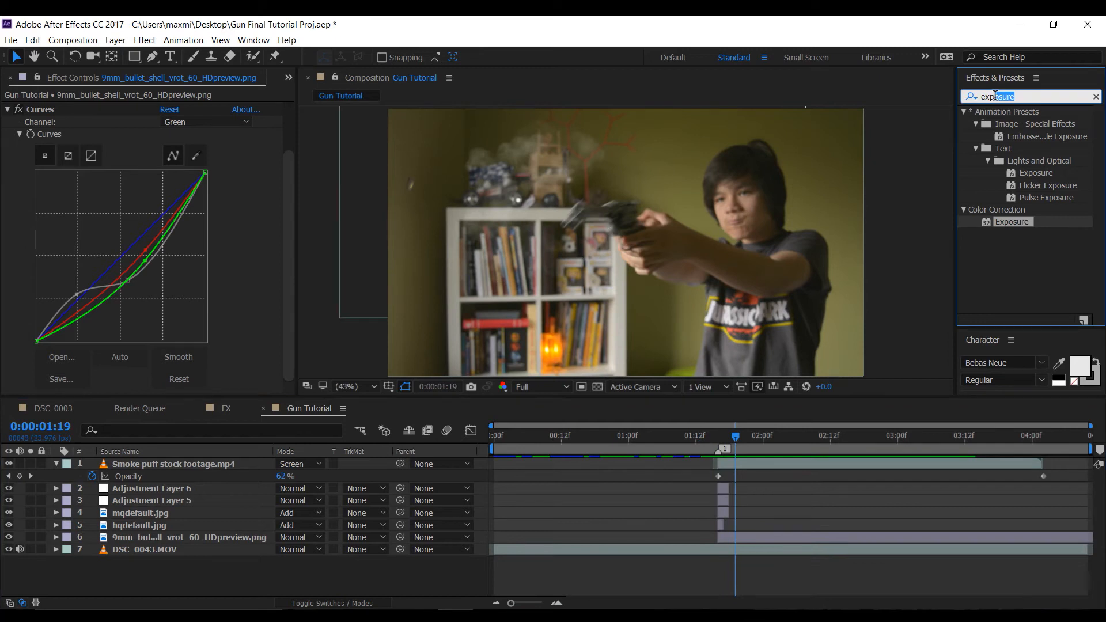
pyautogui.write('dri')
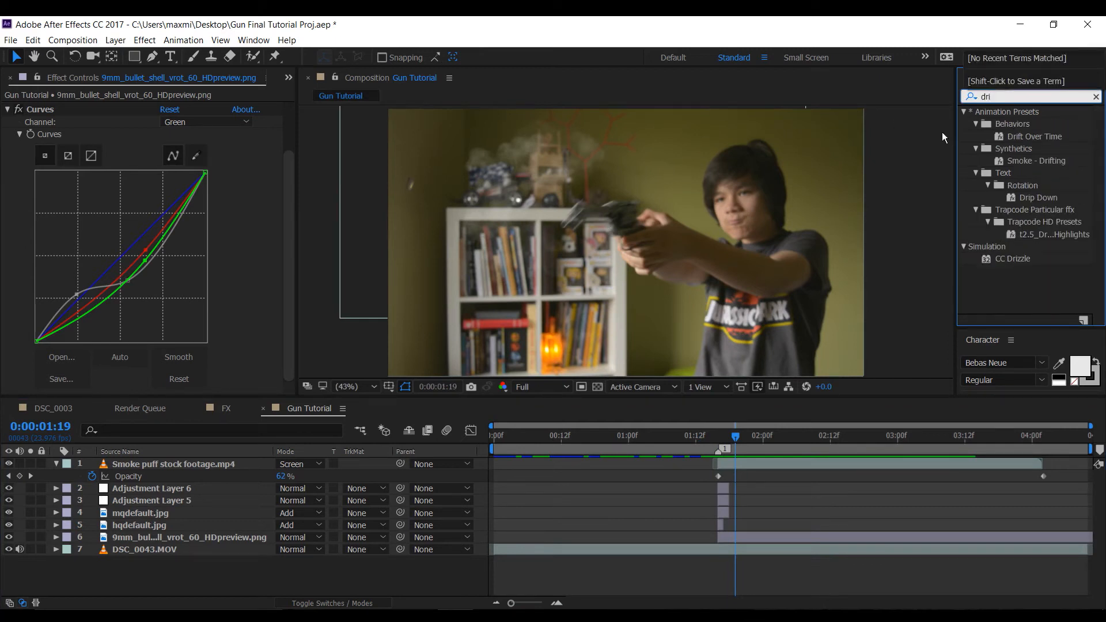
pyautogui.moveTo(1006, 96); pyautogui.dragTo(934, 96)
pyautogui.write('dir')
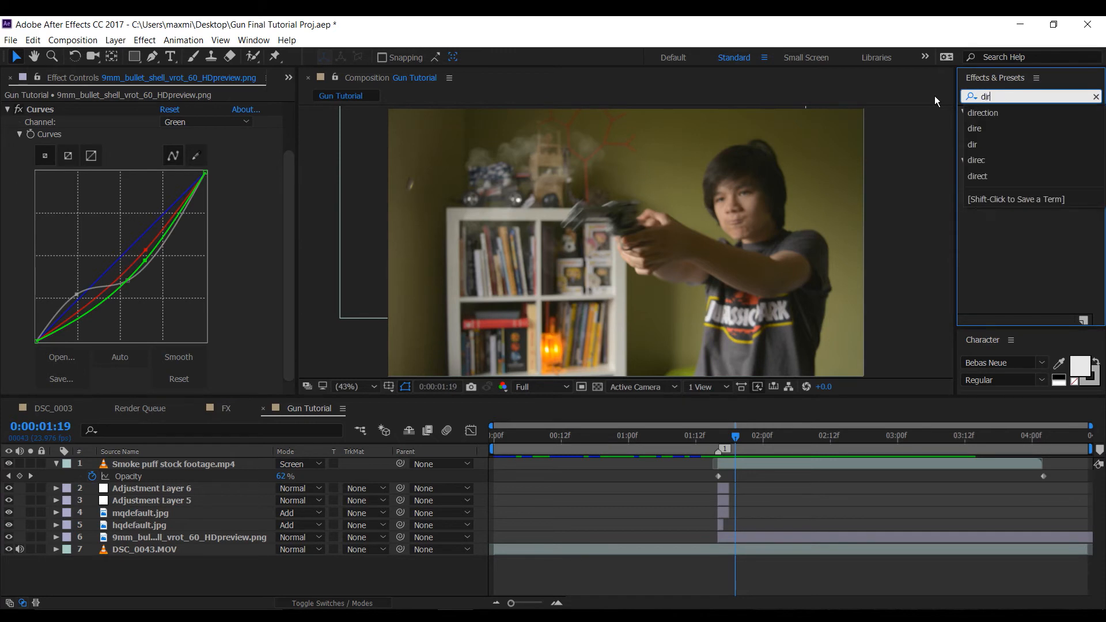
pyautogui.write('e')
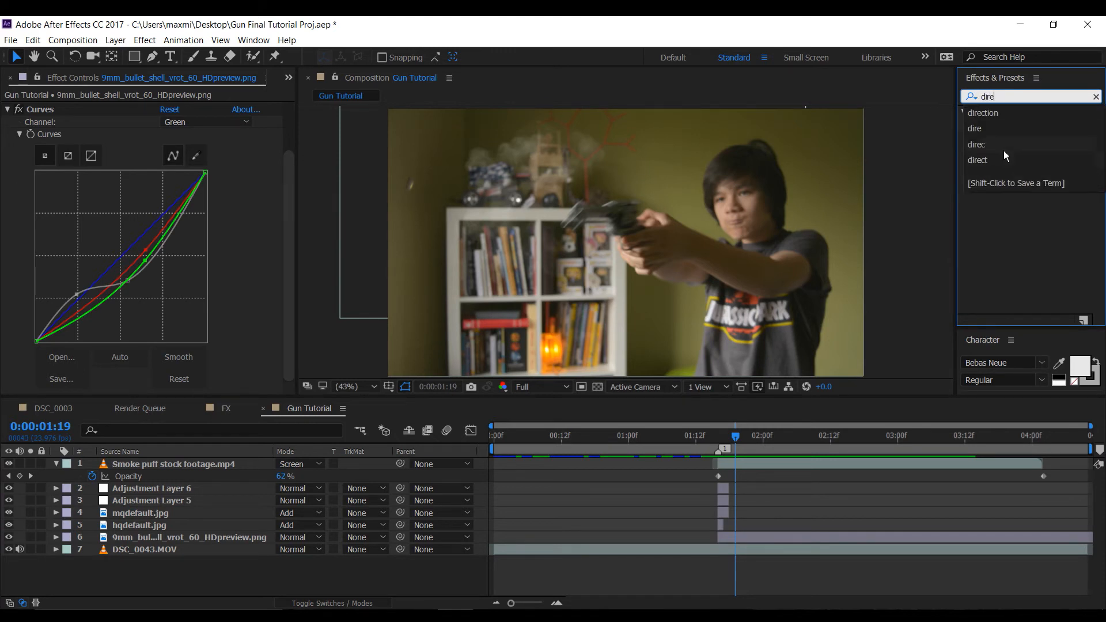
pyautogui.click(994, 230)
pyautogui.moveTo(1014, 124); pyautogui.dragTo(151, 536)
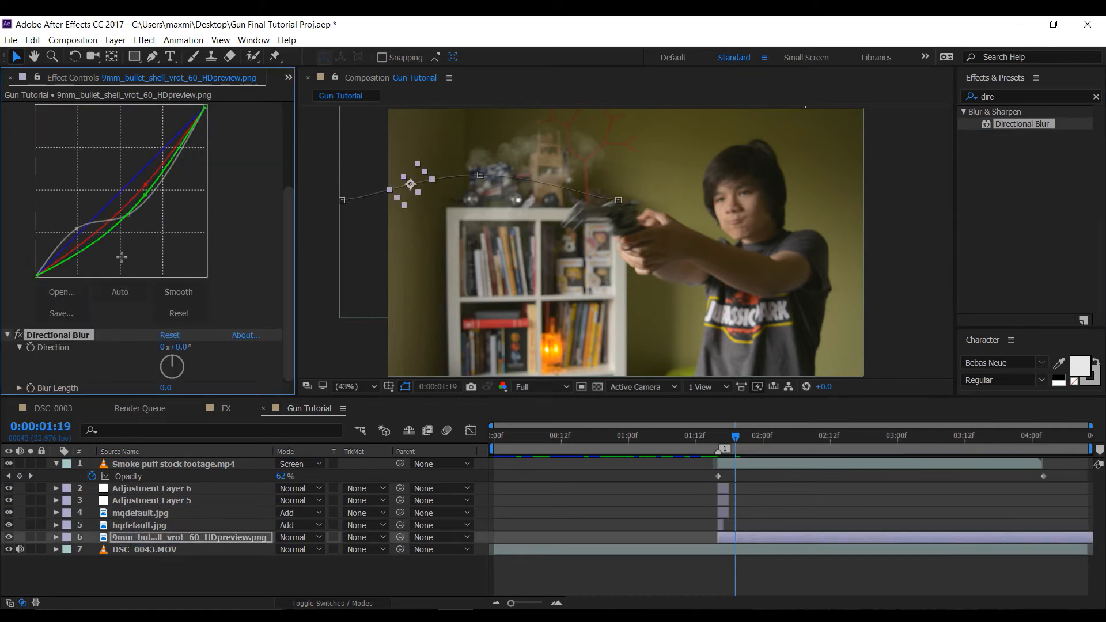
# Set the shell's Directional Blur direction to -123° and its blur length to 22.9
pyautogui.moveTo(170, 367); pyautogui.dragTo(149, 375)
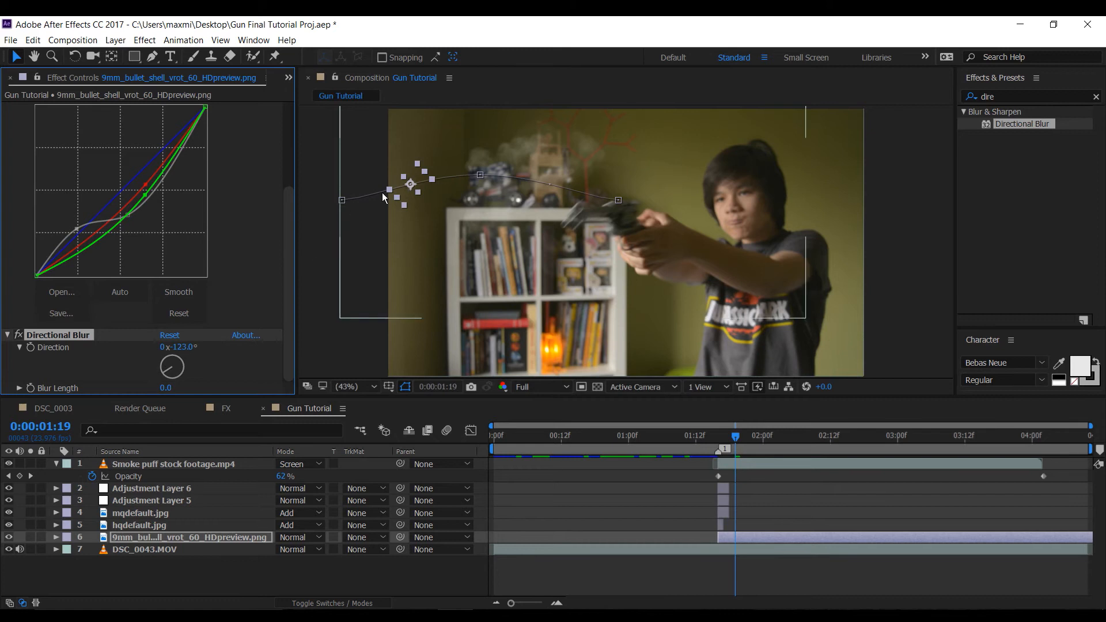
pyautogui.scroll(6, 381, 193)
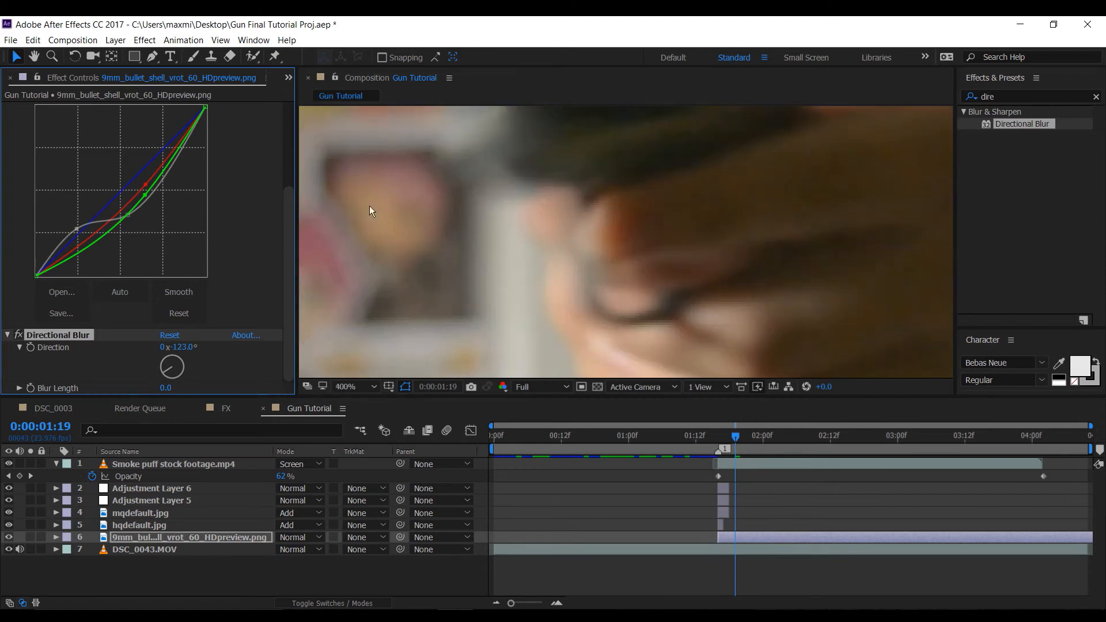
pyautogui.click(34, 57)
pyautogui.moveTo(441, 273); pyautogui.dragTo(925, 331)
pyautogui.moveTo(457, 199); pyautogui.dragTo(679, 299)
pyautogui.scroll(-1, 598, 263)
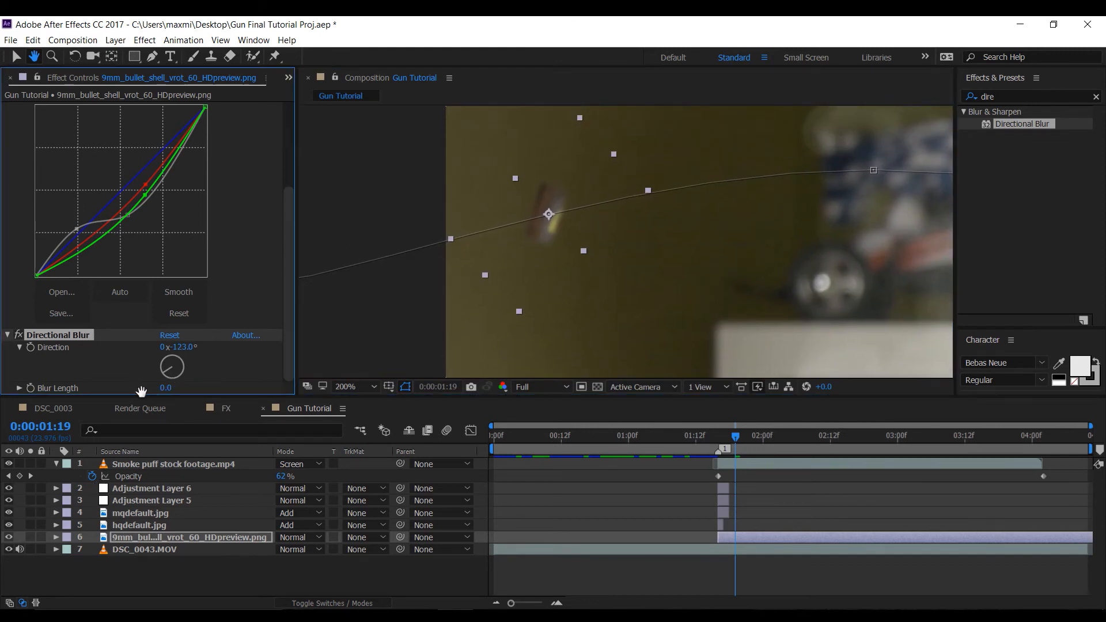
pyautogui.click(15, 55)
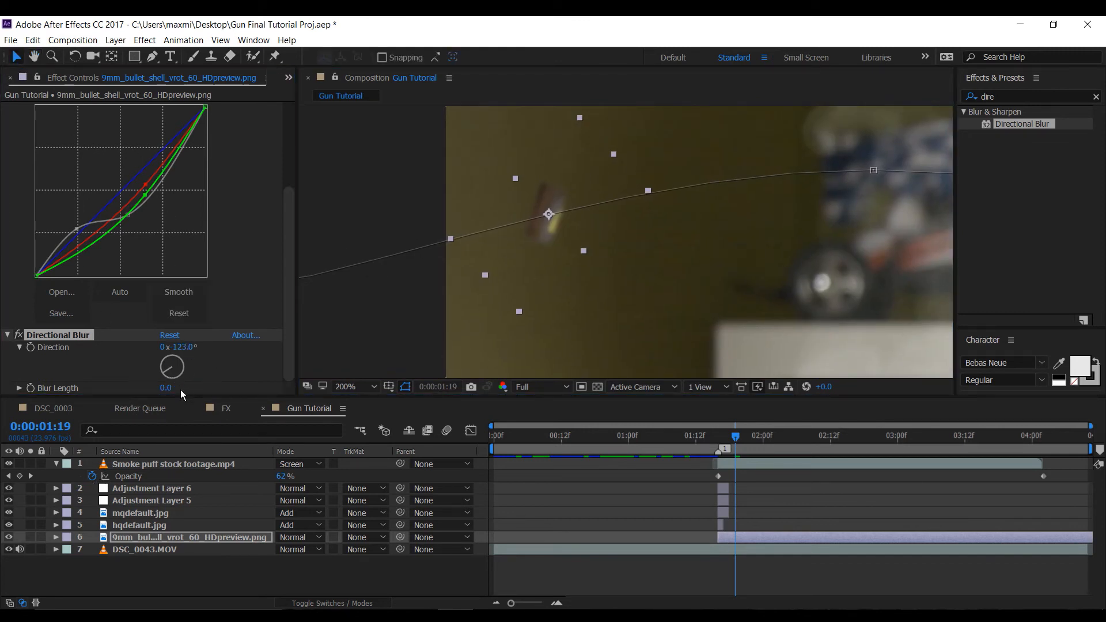
pyautogui.moveTo(166, 388); pyautogui.dragTo(324, 392)
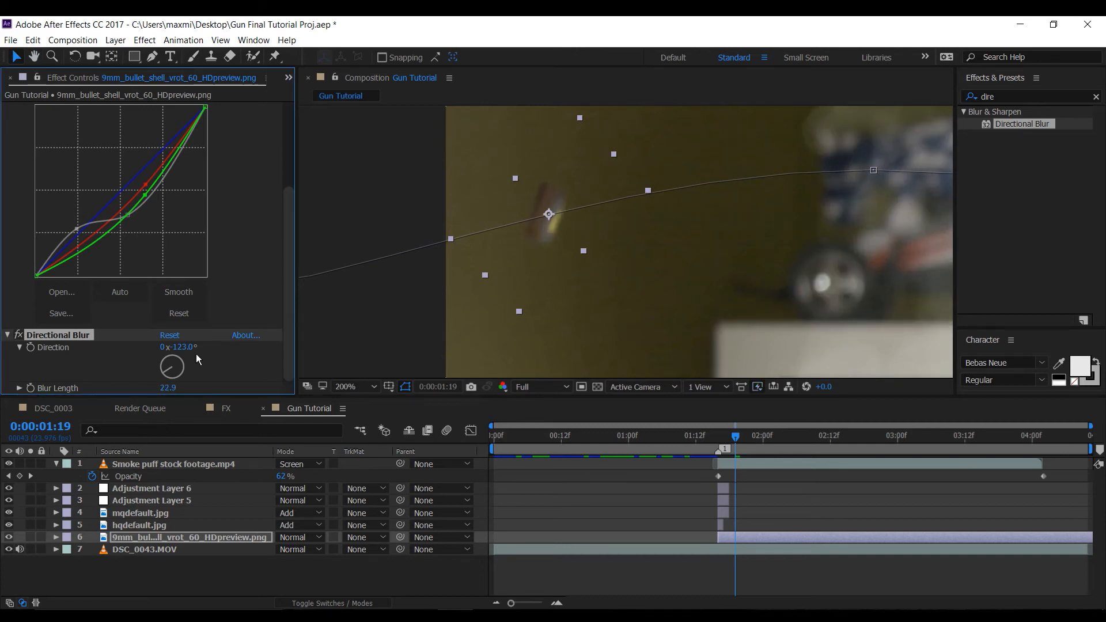
pyautogui.scroll(3, 182, 173)
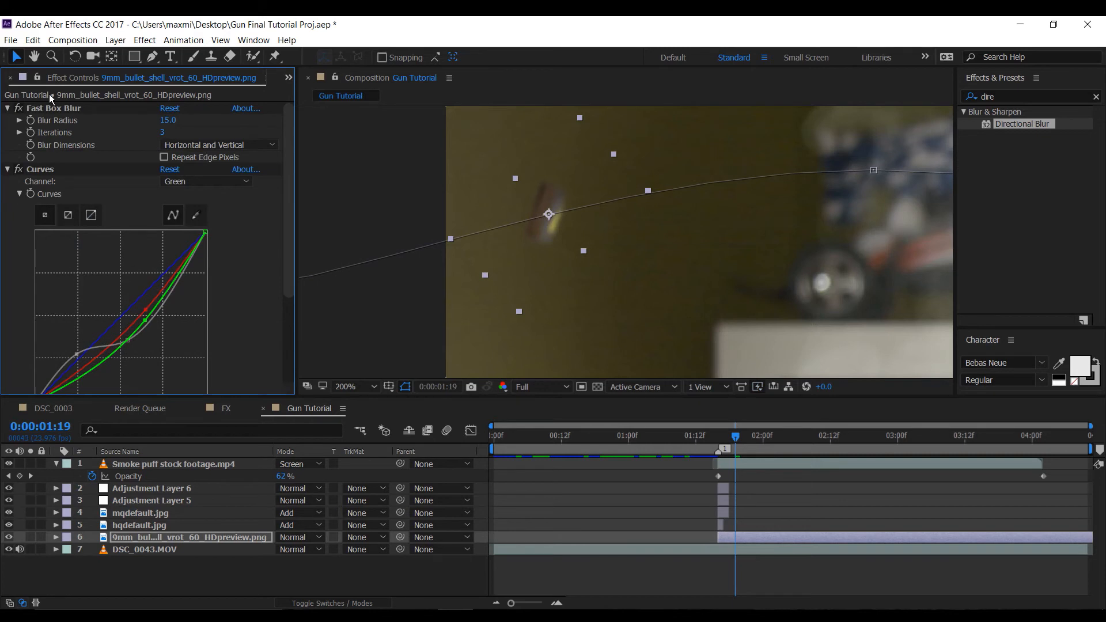
# Remove Fast Box Blur from the bullet shell and set its Directional Blur to direction -72° and blur length 102
pyautogui.click(58, 107)
pyautogui.scroll(-2, 58, 109)
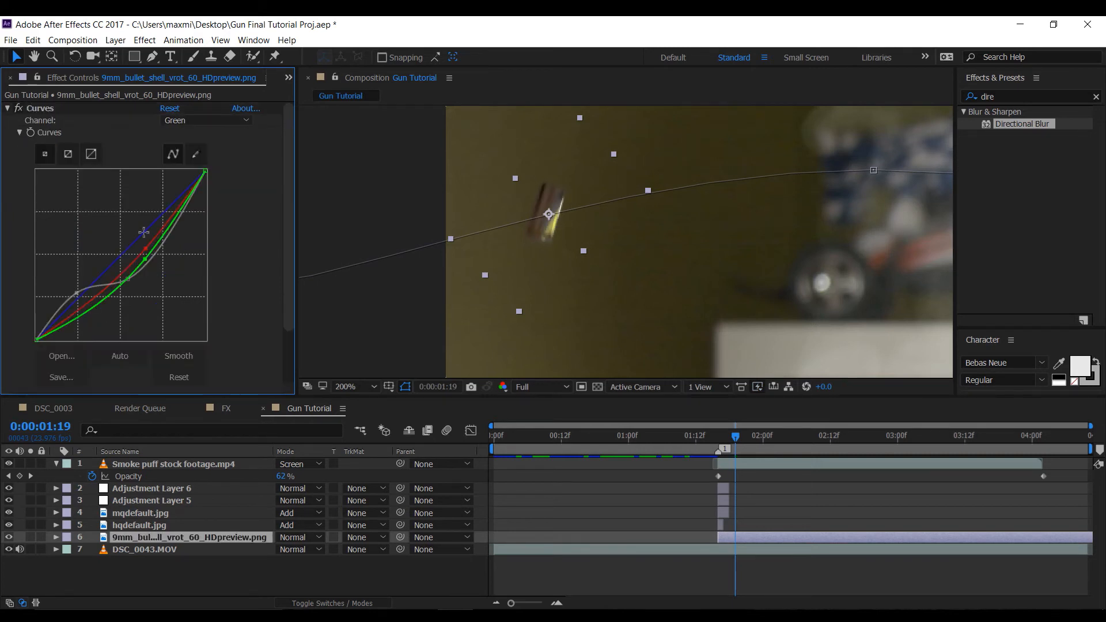
pyautogui.scroll(-2, 141, 245)
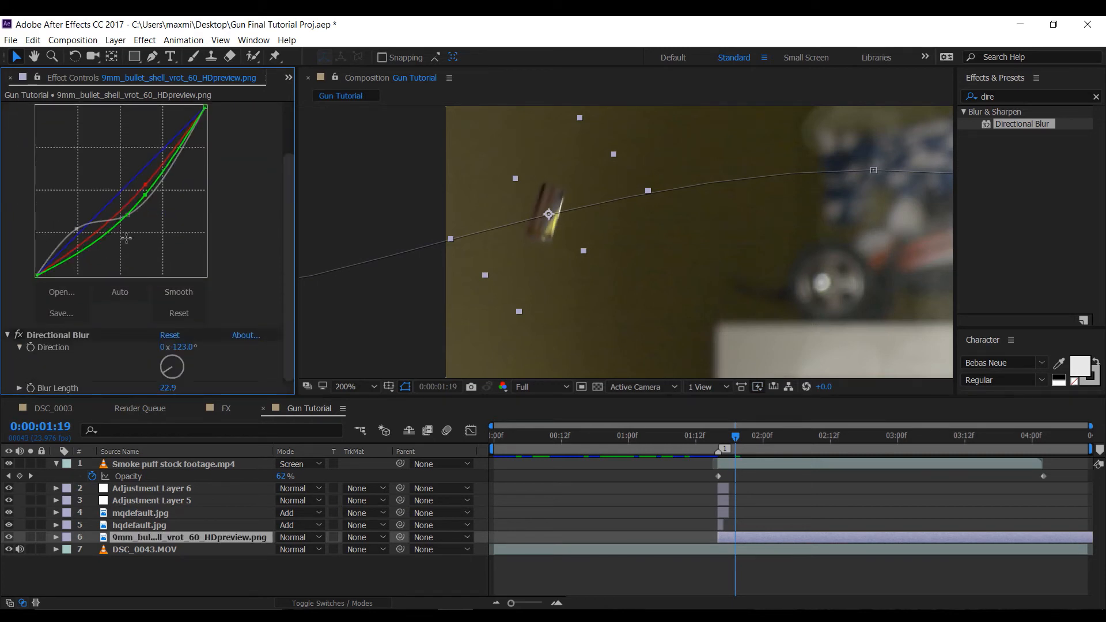
pyautogui.moveTo(170, 391); pyautogui.dragTo(402, 392)
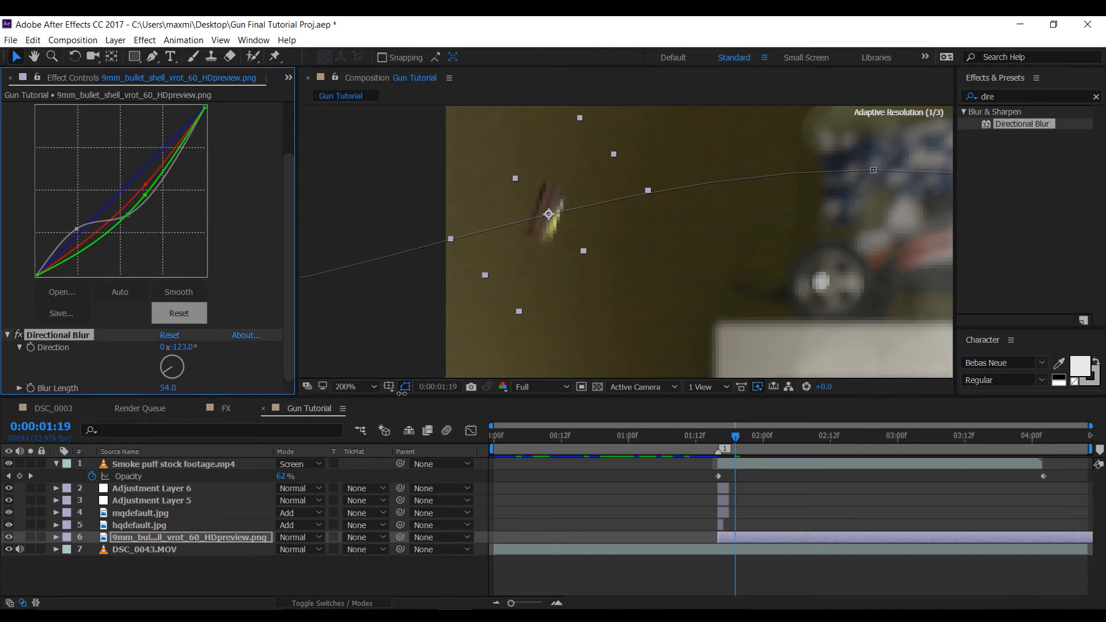
pyautogui.click(165, 365)
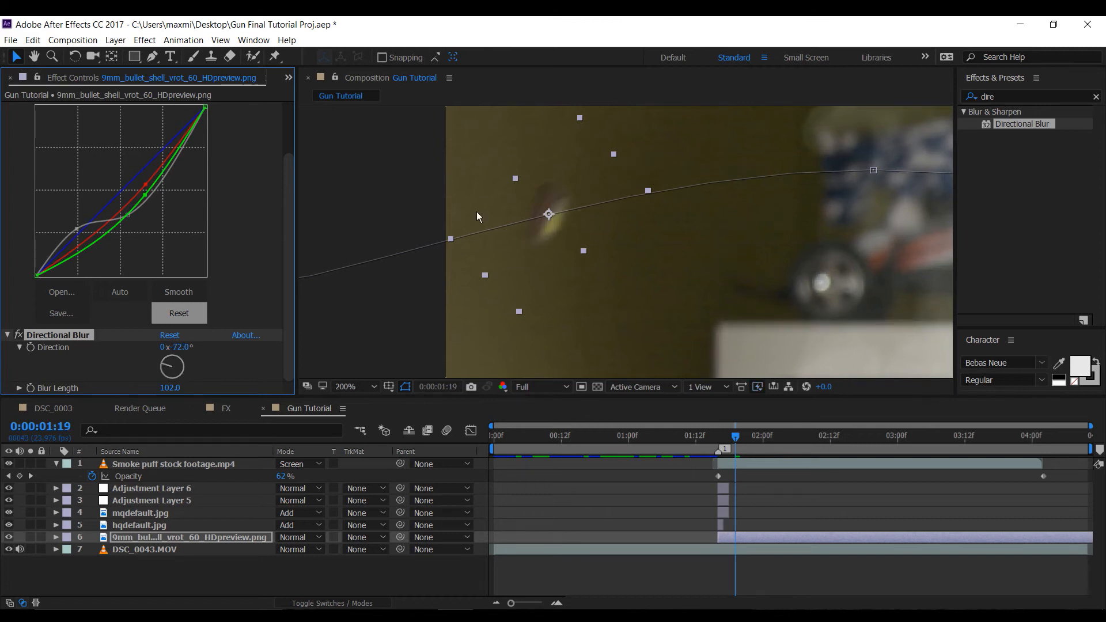
pyautogui.scroll(-1, 614, 222)
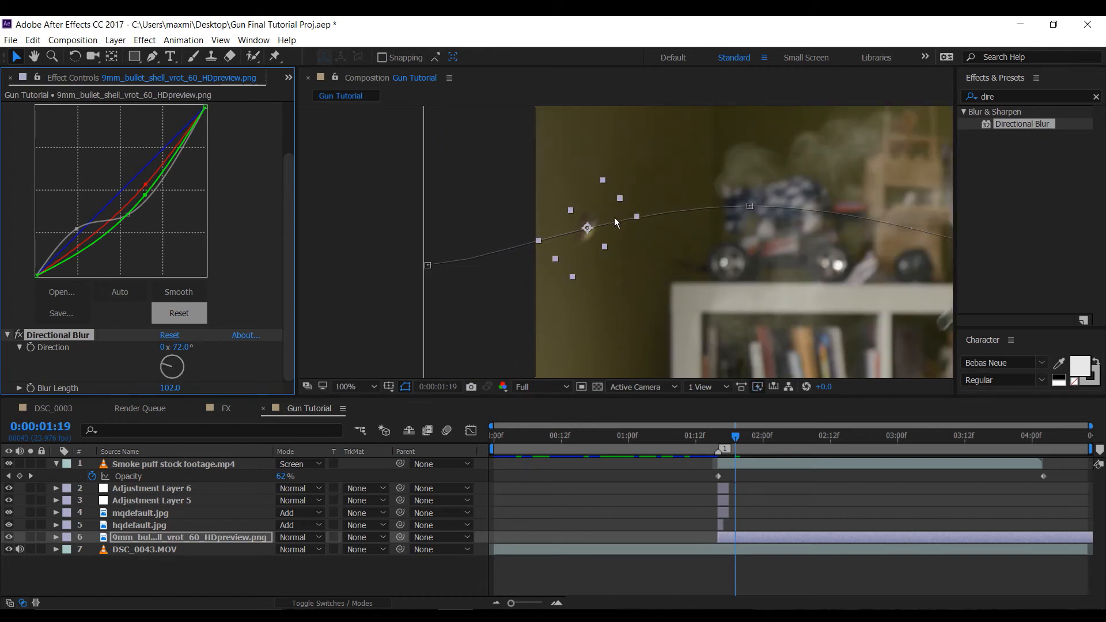
# Start keyframing the shell's Directional Blur direction at 0:00:01:17
pyautogui.click(740, 436)
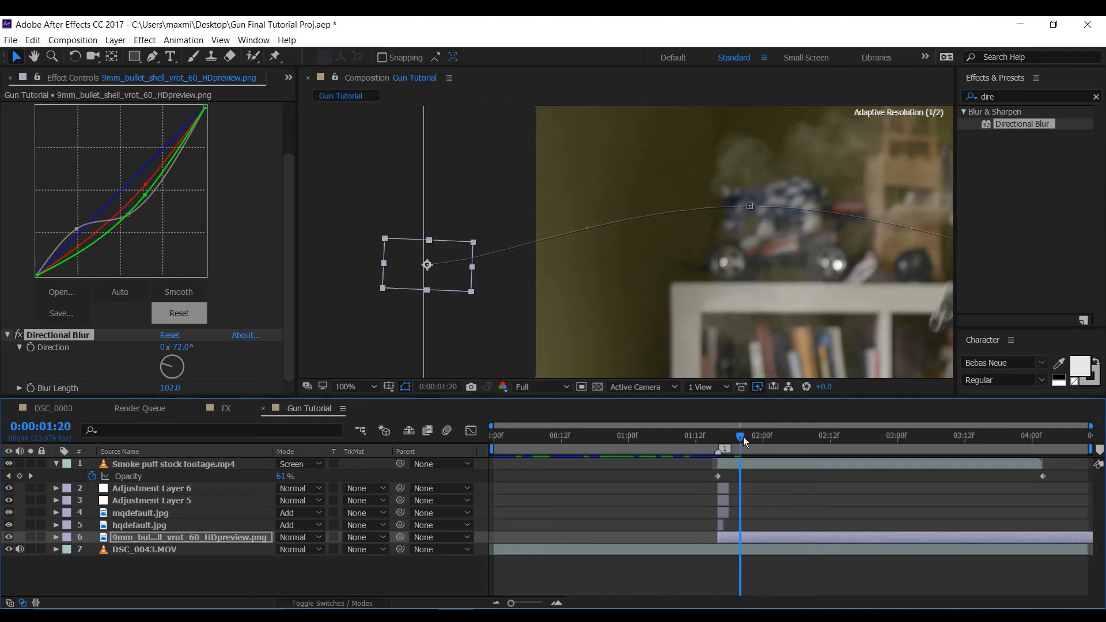
pyautogui.moveTo(736, 438); pyautogui.dragTo(730, 438)
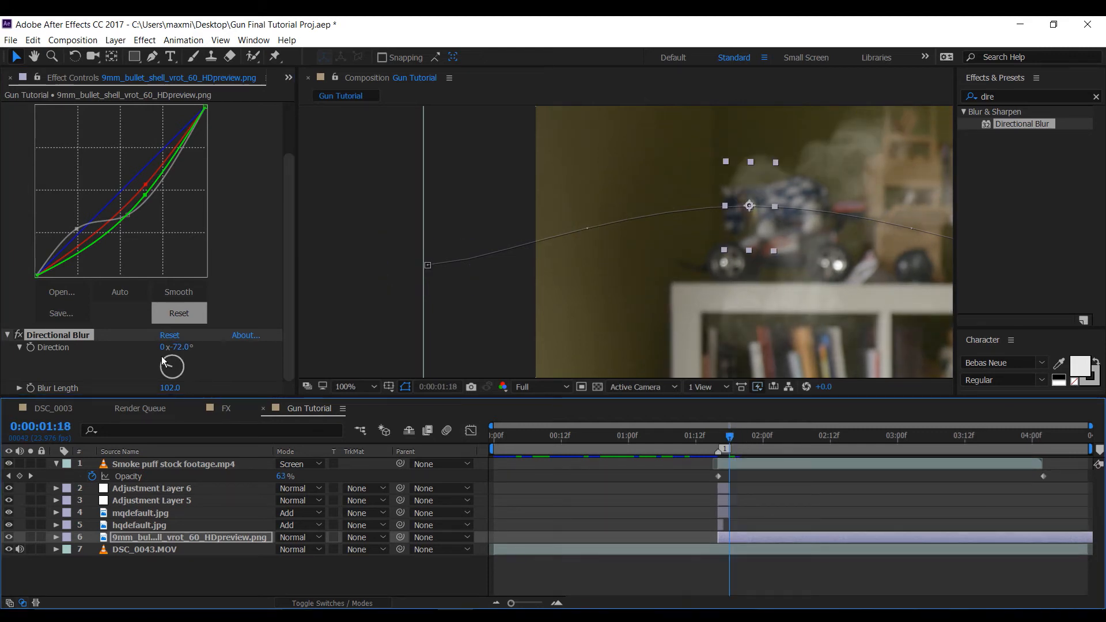
pyautogui.click(30, 348)
pyautogui.click(651, 427)
pyautogui.press('pageup')
pyautogui.click(36, 354)
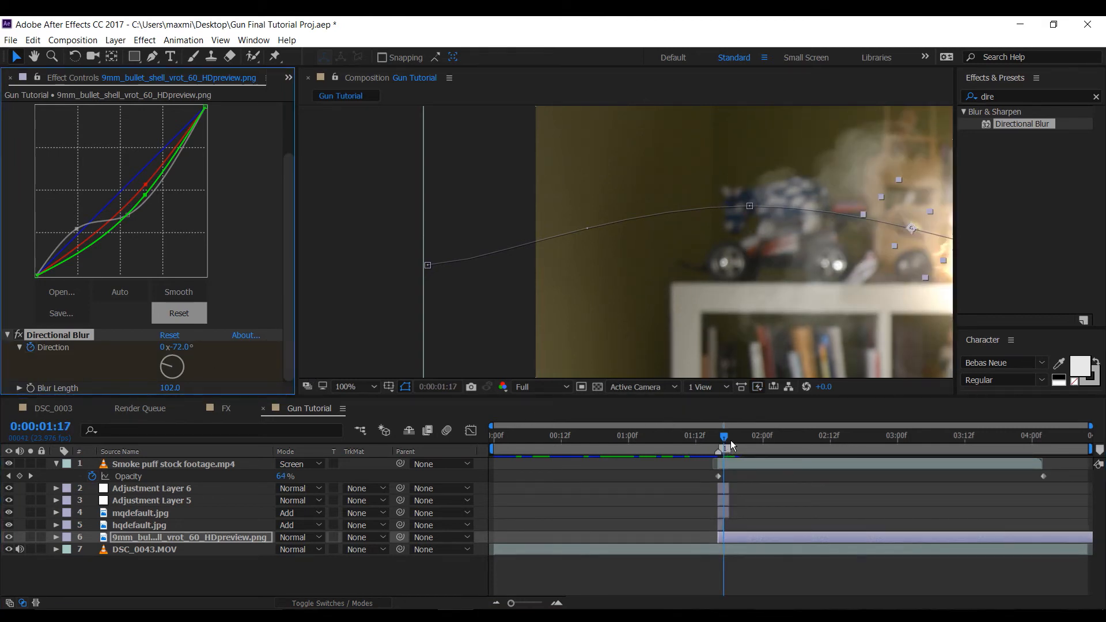
# Keyframe the shell's blur direction to -188° at 0:00:01:18, -226° at 0:00:01:19 and -141° at 0:00:01:17
pyautogui.moveTo(724, 442); pyautogui.dragTo(730, 441)
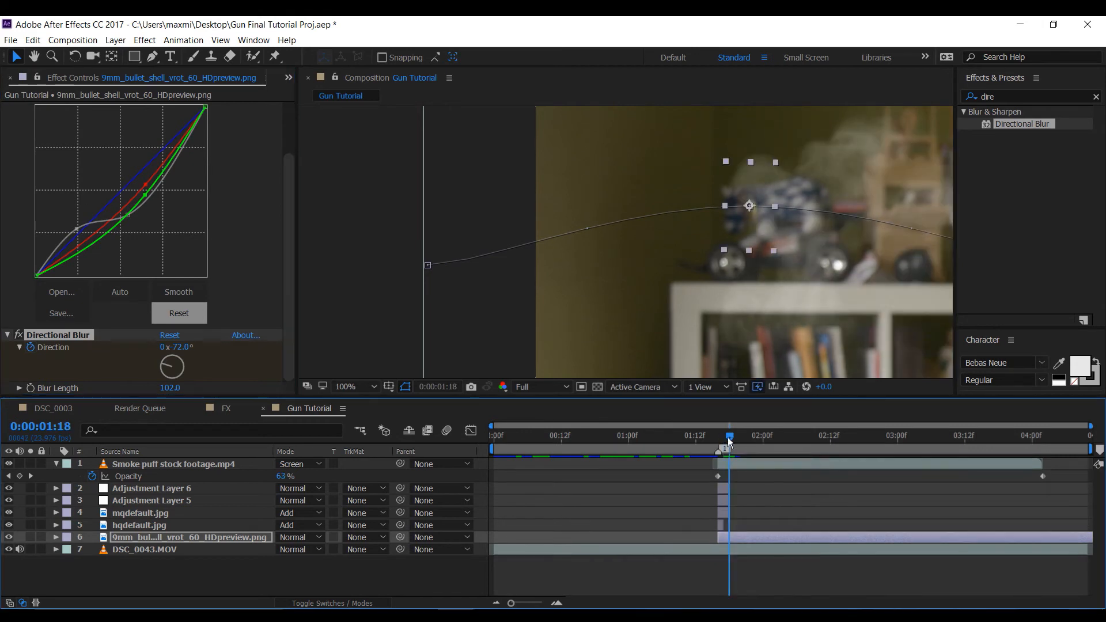
pyautogui.moveTo(157, 360); pyautogui.dragTo(173, 373)
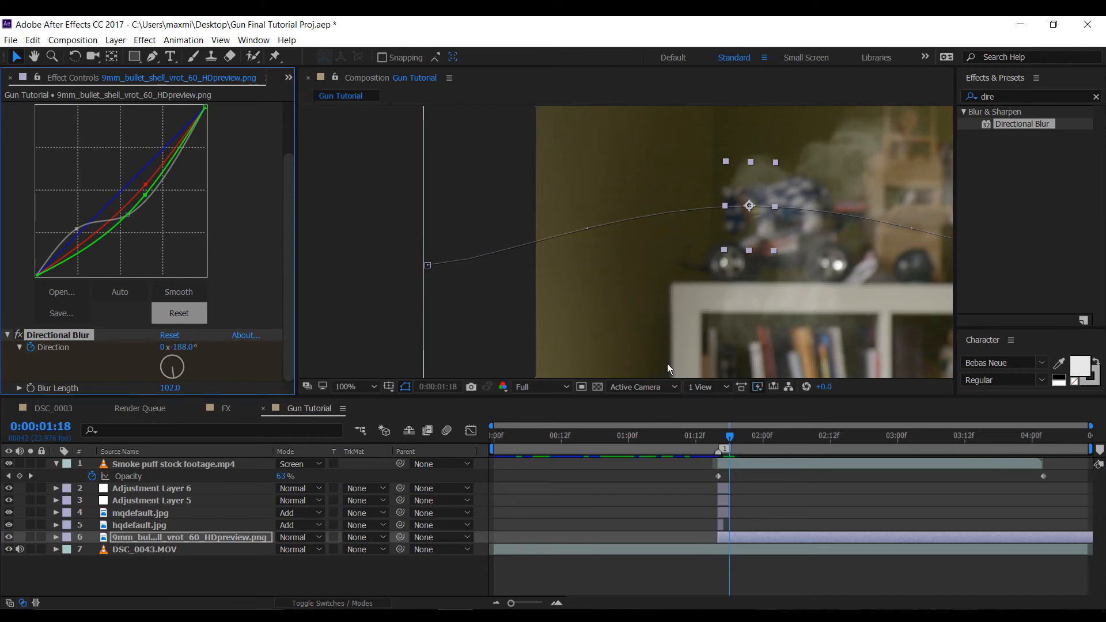
pyautogui.moveTo(730, 442); pyautogui.dragTo(735, 442)
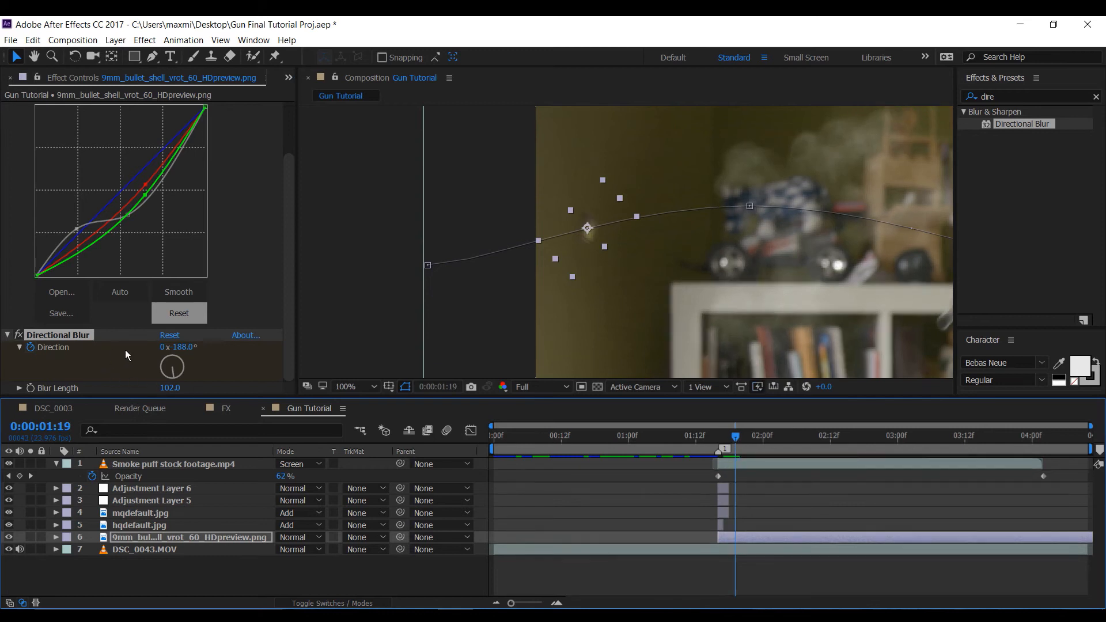
pyautogui.moveTo(182, 375); pyautogui.dragTo(181, 376)
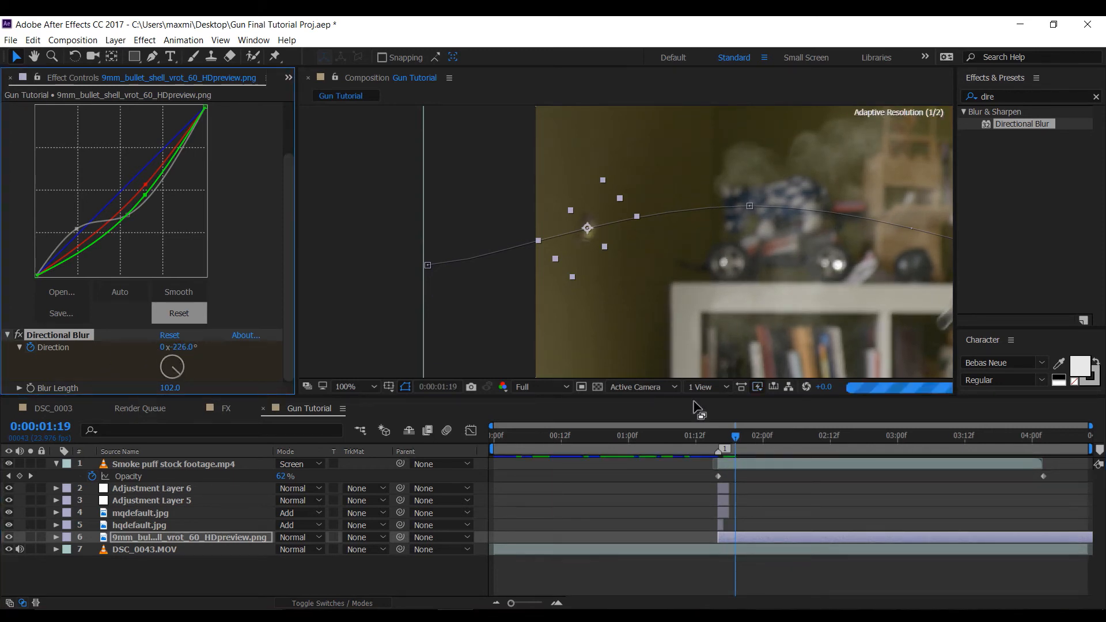
pyautogui.moveTo(737, 437); pyautogui.dragTo(726, 440)
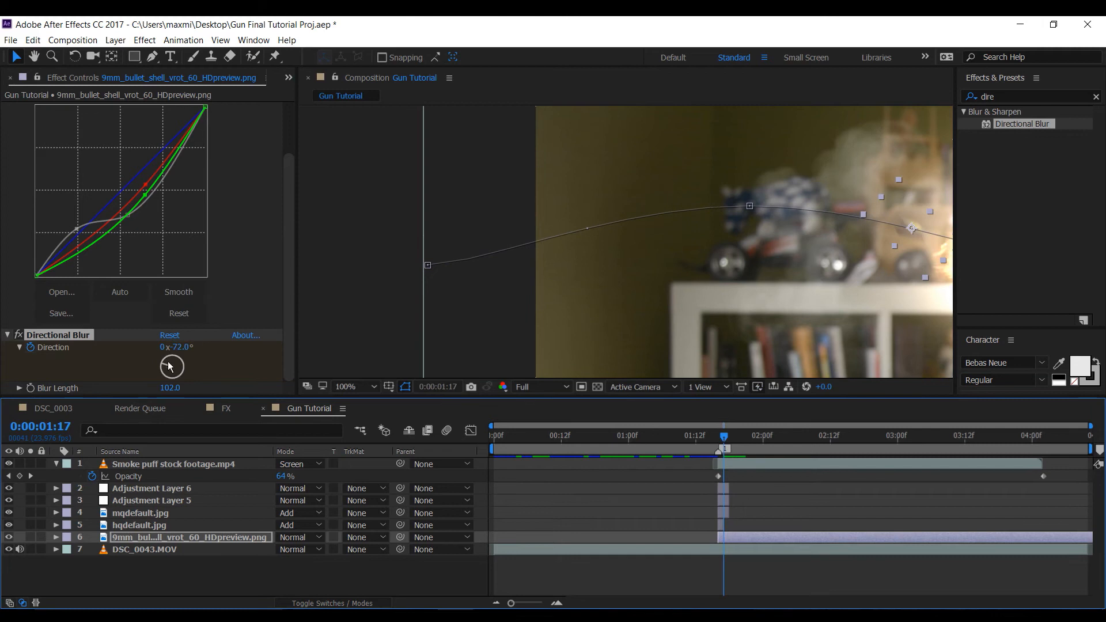
pyautogui.moveTo(173, 363); pyautogui.dragTo(168, 372)
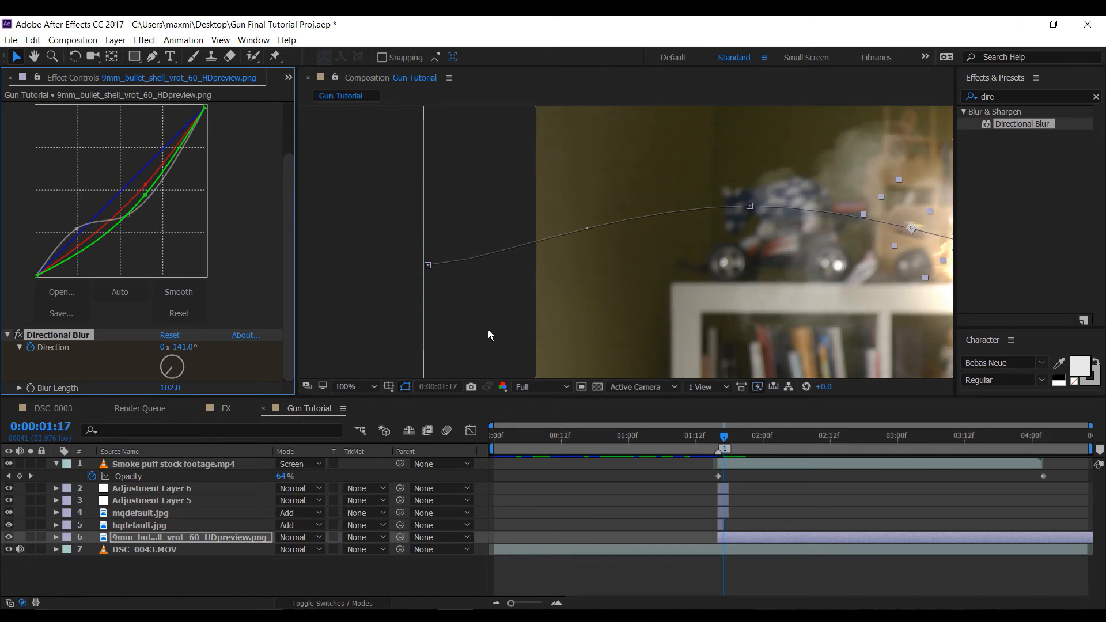
# Preview the composition from the start and scrub through the gunshot to check the shell's motion blur
pyautogui.scroll(-1, 489, 330)
pyautogui.moveTo(724, 448)
pyautogui.mouseDown()
pyautogui.moveTo(650, 448)
pyautogui.moveTo(721, 451)
pyautogui.mouseUp()
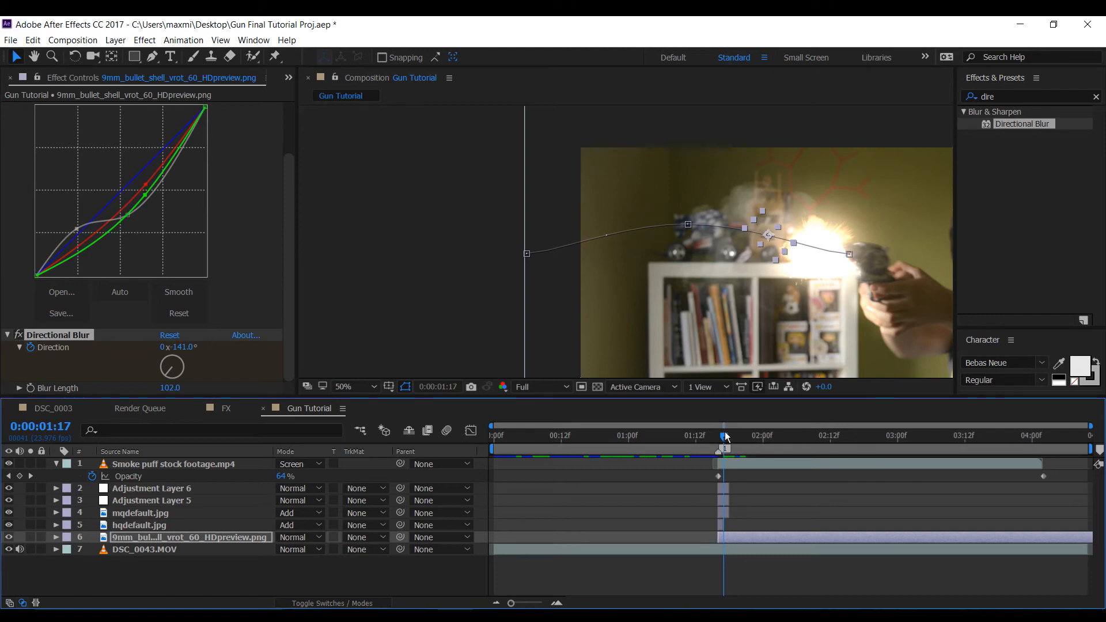
pyautogui.press('Home')
pyautogui.press('space')
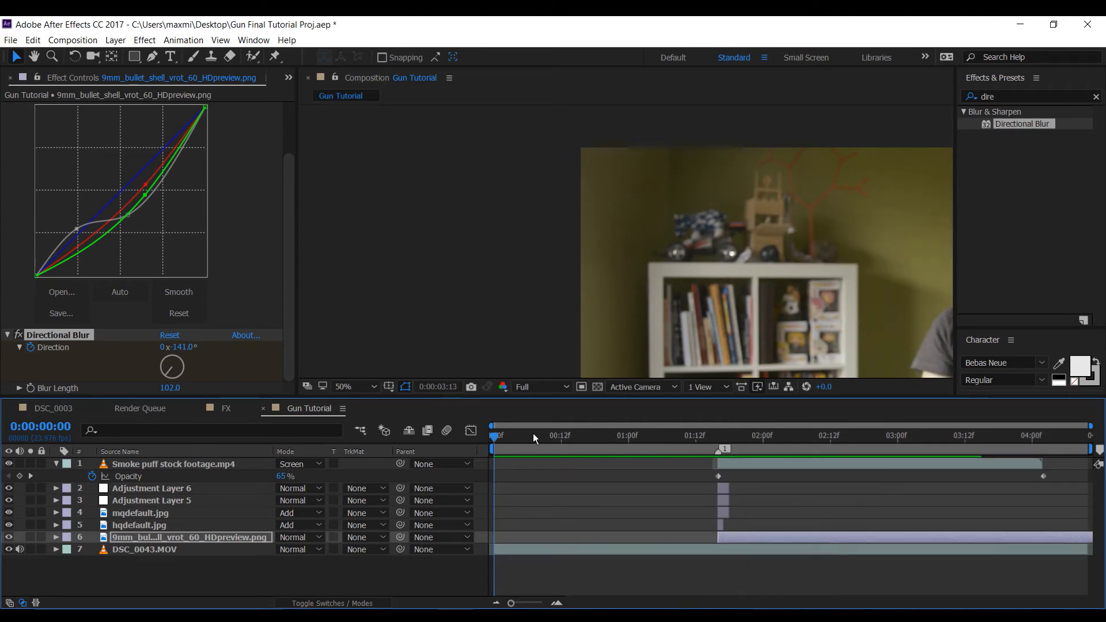
pyautogui.moveTo(533, 433); pyautogui.dragTo(742, 441)
pyautogui.press('Home')
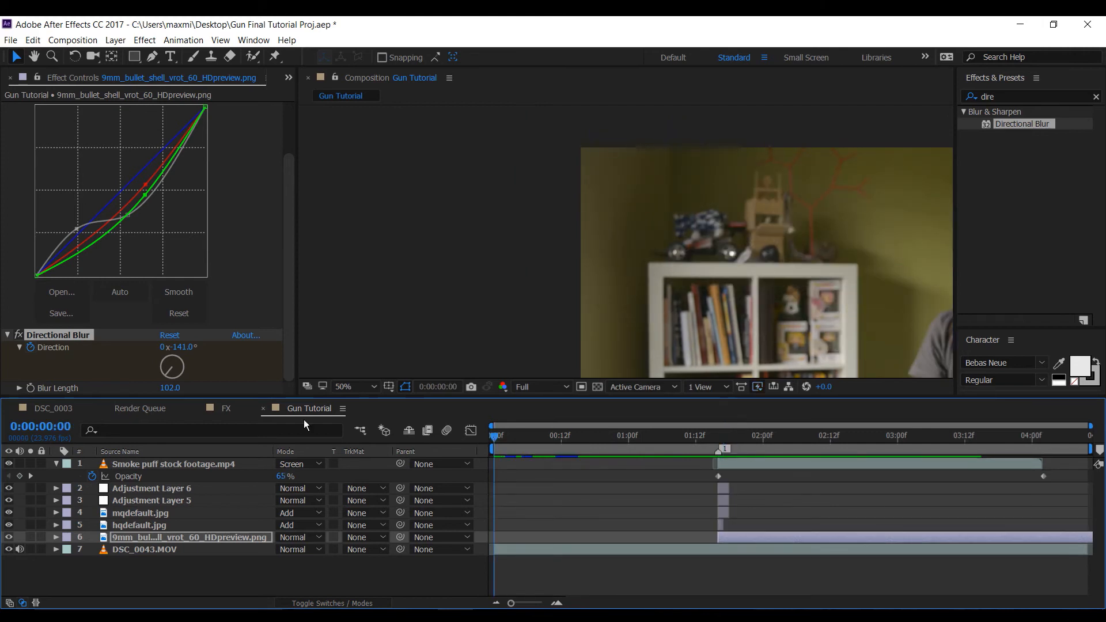
pyautogui.press('space')
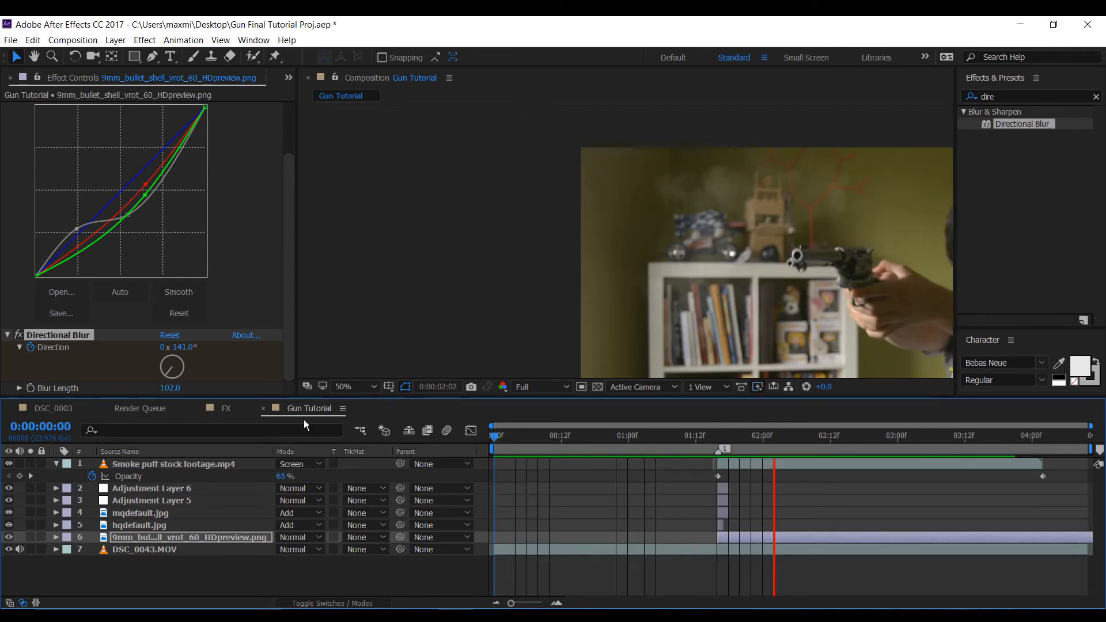
pyautogui.click(721, 435)
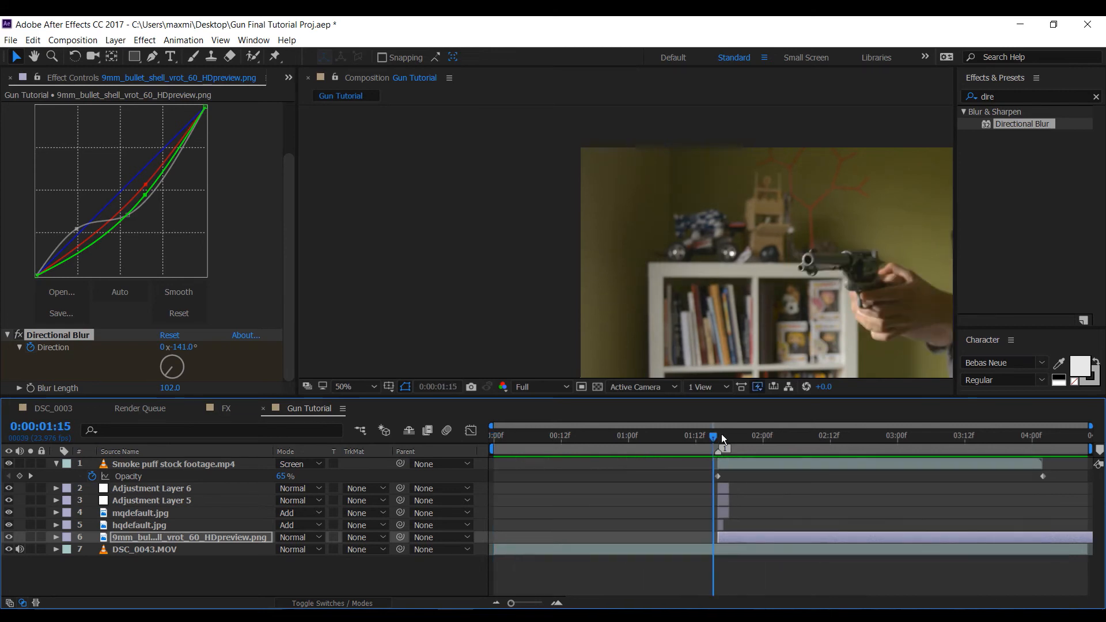
pyautogui.moveTo(721, 434); pyautogui.dragTo(749, 437)
pyautogui.press('Home')
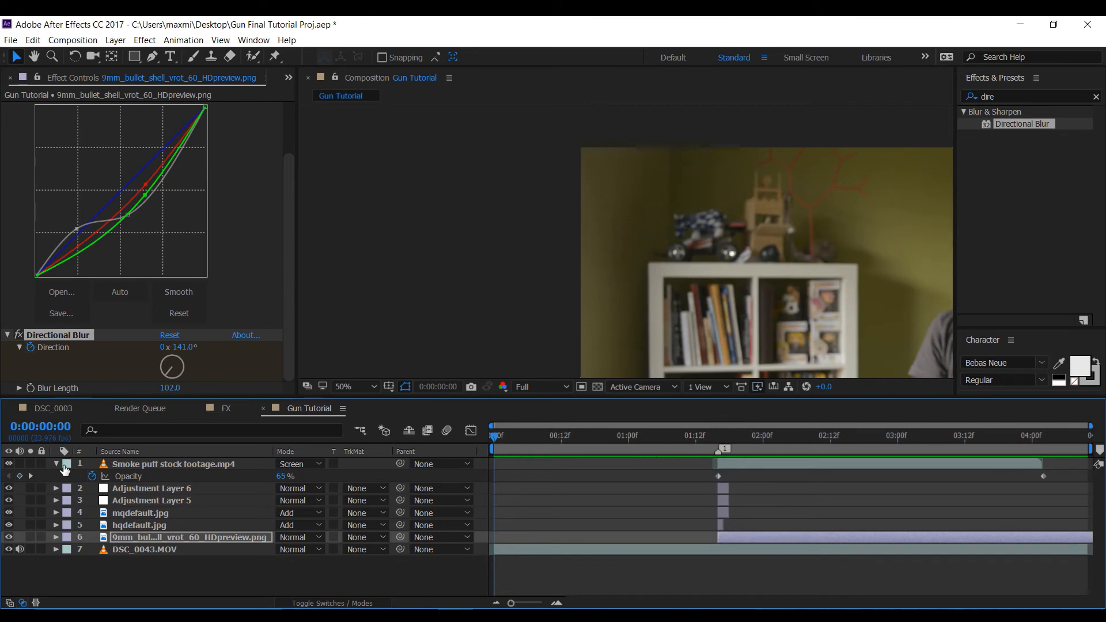
# Collapse the smoke layer's properties and bring up the project file list with nothing selected
pyautogui.click(55, 463)
pyautogui.click(118, 555)
pyautogui.click(40, 81)
pyautogui.scroll(2, 61, 74)
pyautogui.click(39, 77)
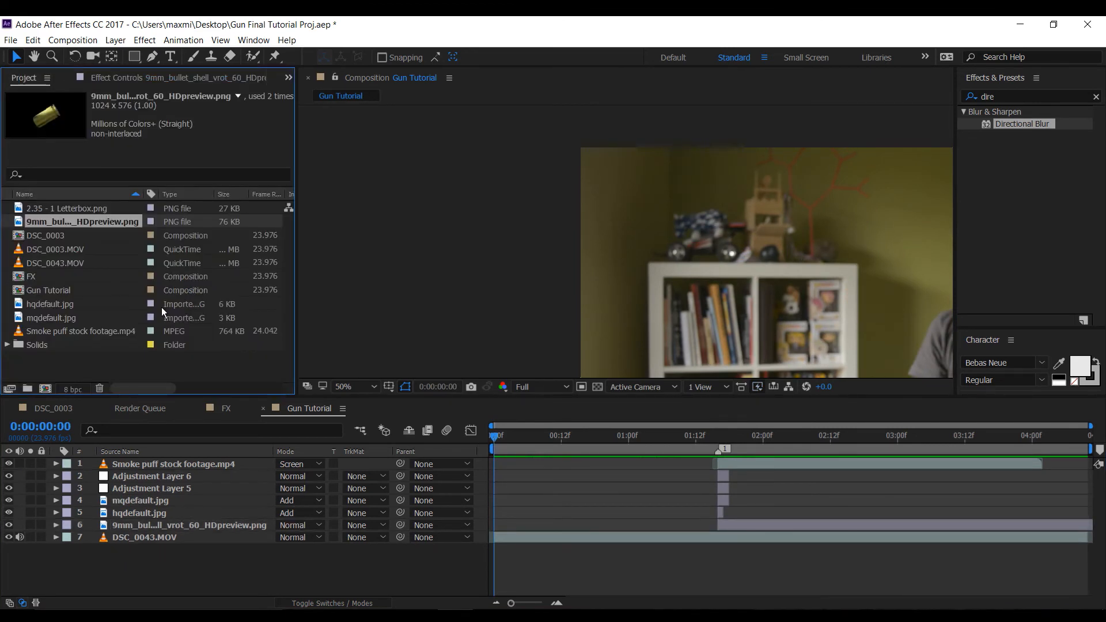
pyautogui.click(92, 372)
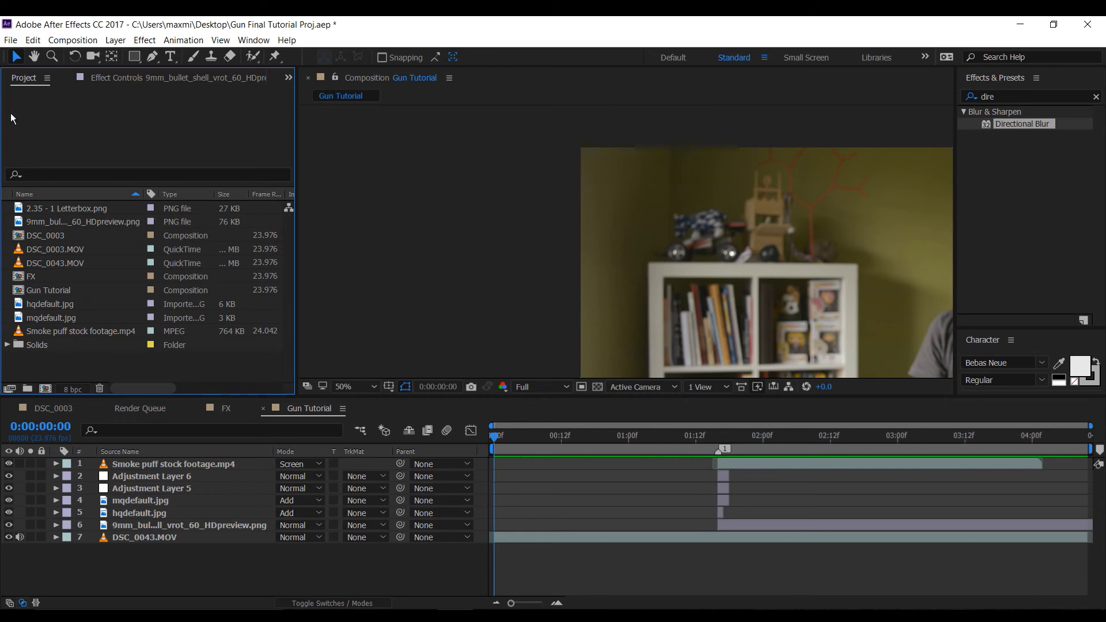
# Add a new adjustment layer above the smoke puff footage
pyautogui.click(115, 40)
pyautogui.press('Escape')
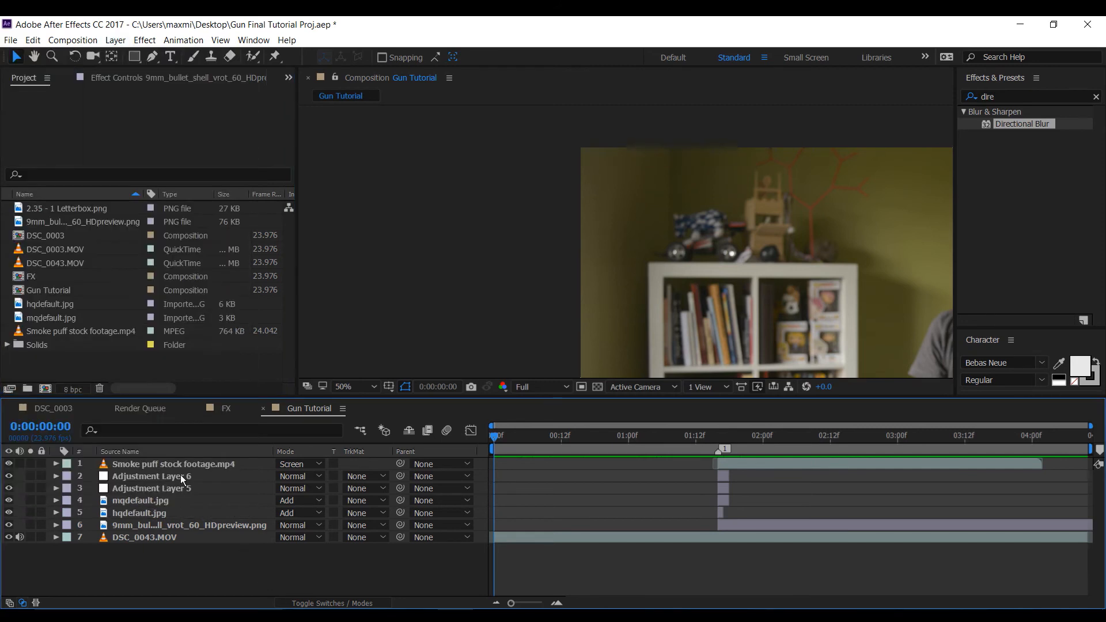
pyautogui.click(168, 464)
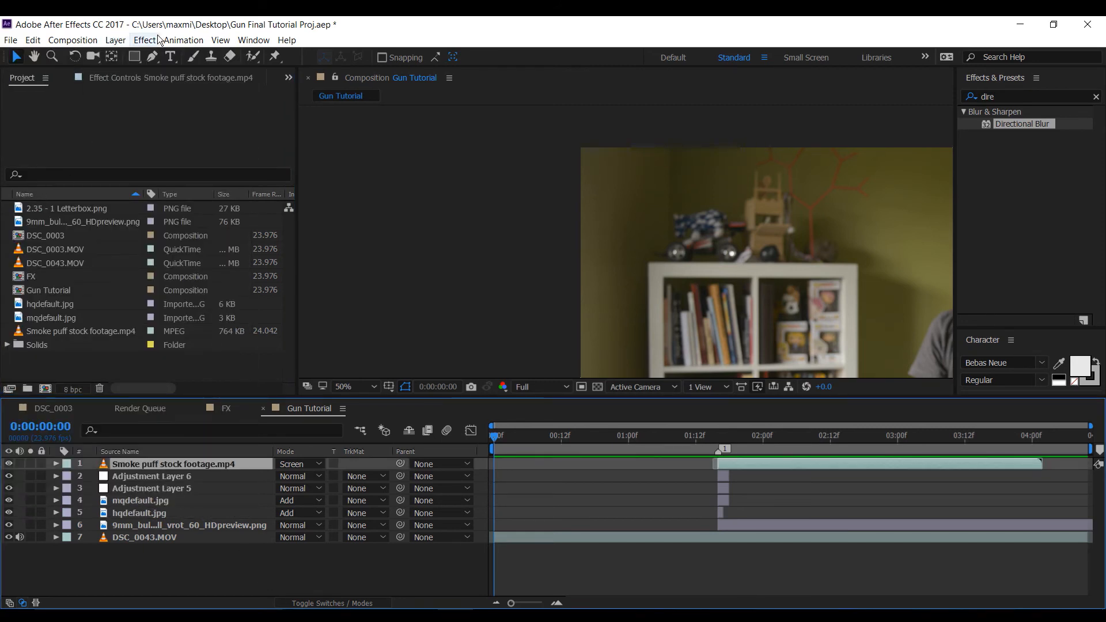
pyautogui.click(123, 40)
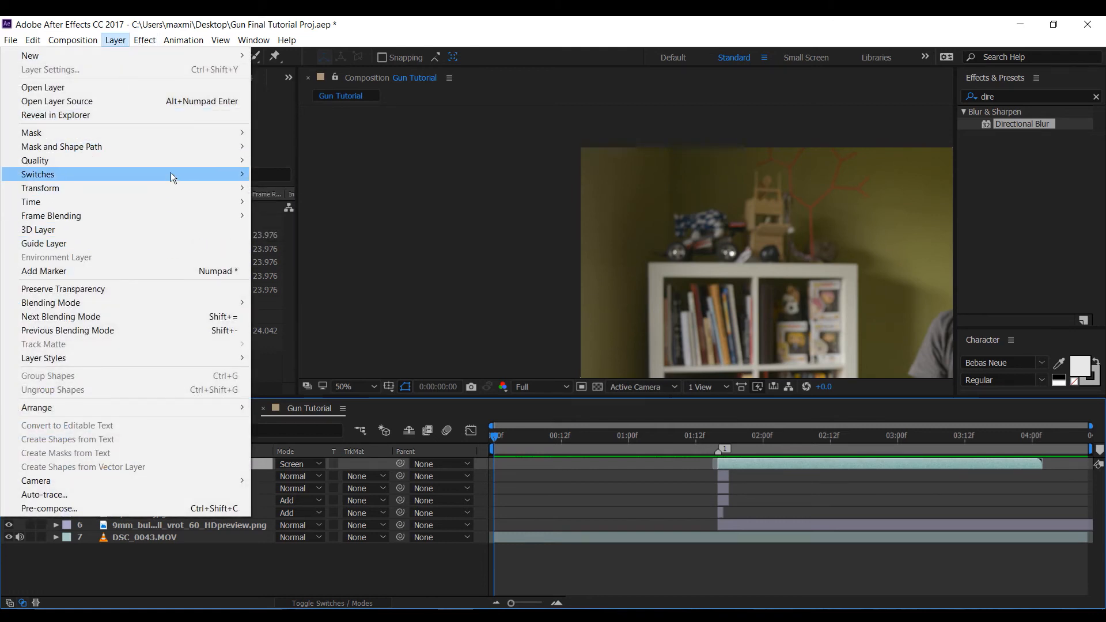
pyautogui.moveTo(231, 200)
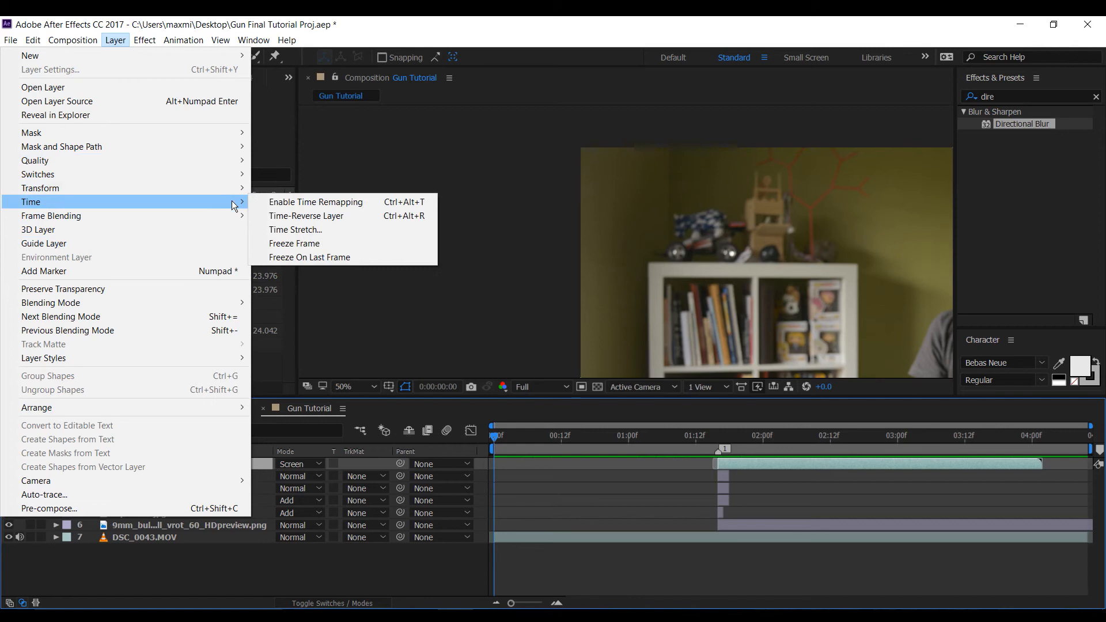
pyautogui.moveTo(165, 42)
pyautogui.moveTo(122, 42)
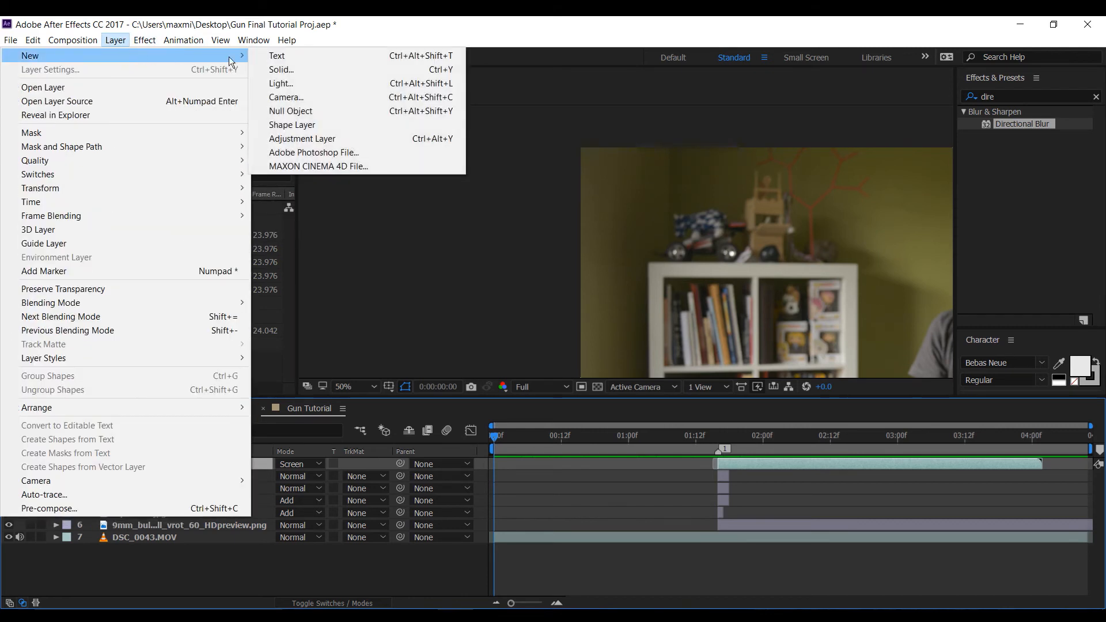
pyautogui.click(309, 139)
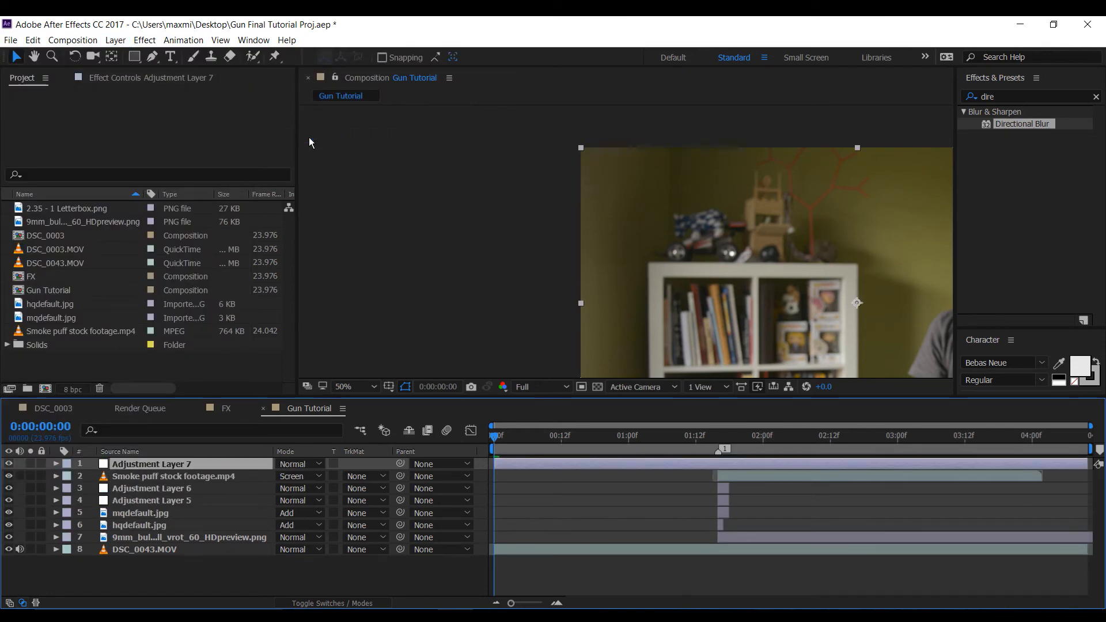
# Find the Trapcode Particular effect and apply it to the new adjustment layer
pyautogui.click(1062, 97)
pyautogui.write('pary')
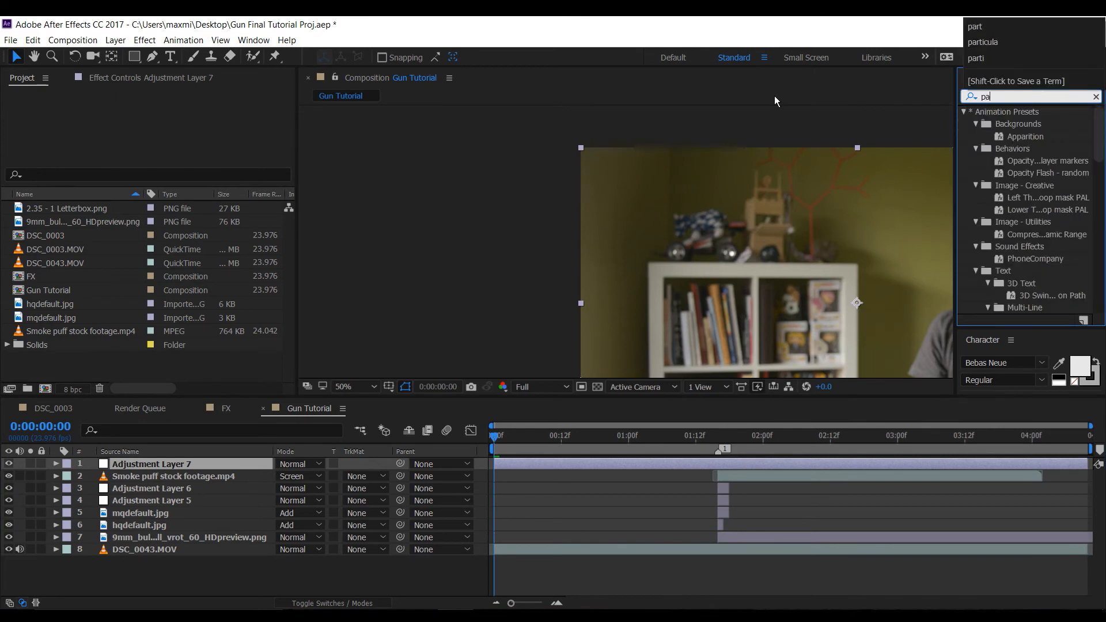
pyautogui.press('BackSpace')
pyautogui.write('ticua')
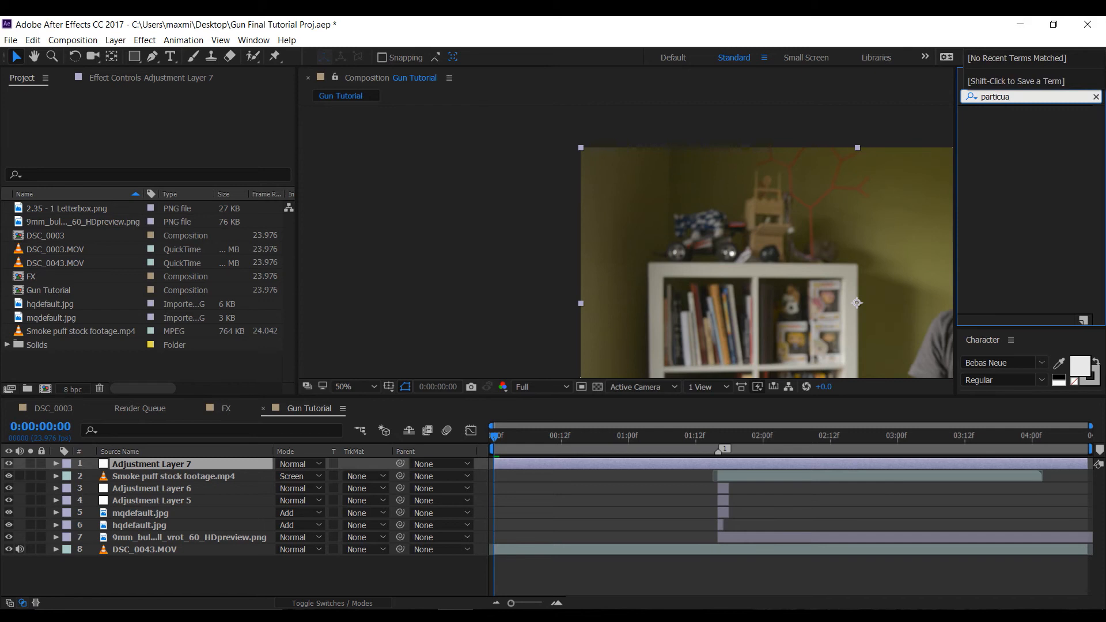
pyautogui.press('BackSpace')
pyautogui.write('lar')
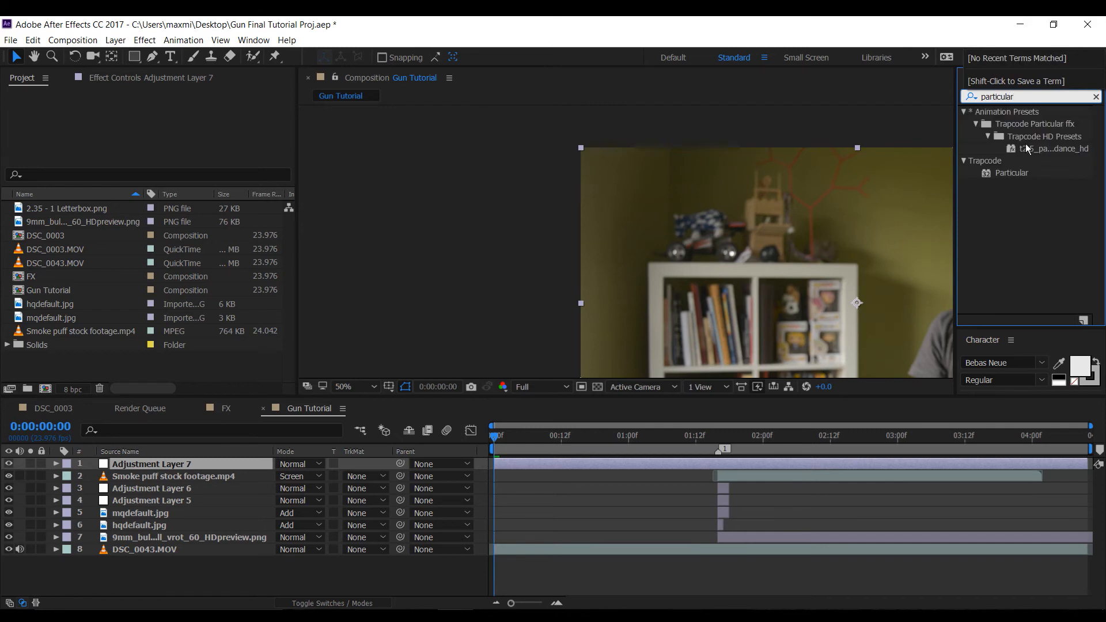
pyautogui.moveTo(1012, 173); pyautogui.dragTo(157, 464)
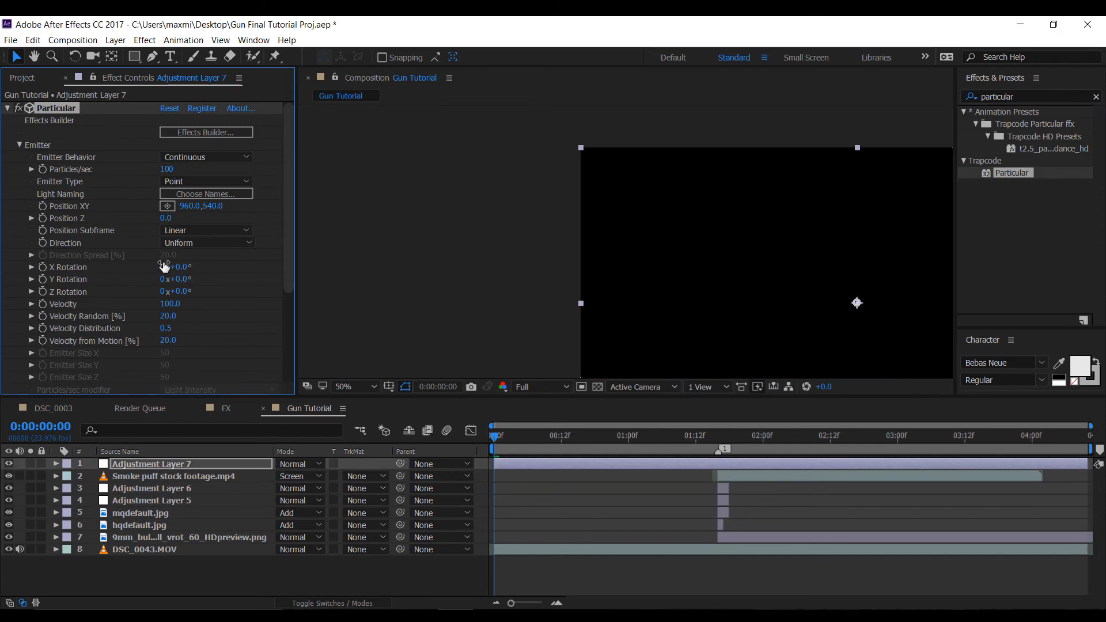
# Check the default particles, then apply the EMBERS preset from the Wren Embers presets to Adjustment Layer 7
pyautogui.moveTo(509, 436); pyautogui.dragTo(692, 444)
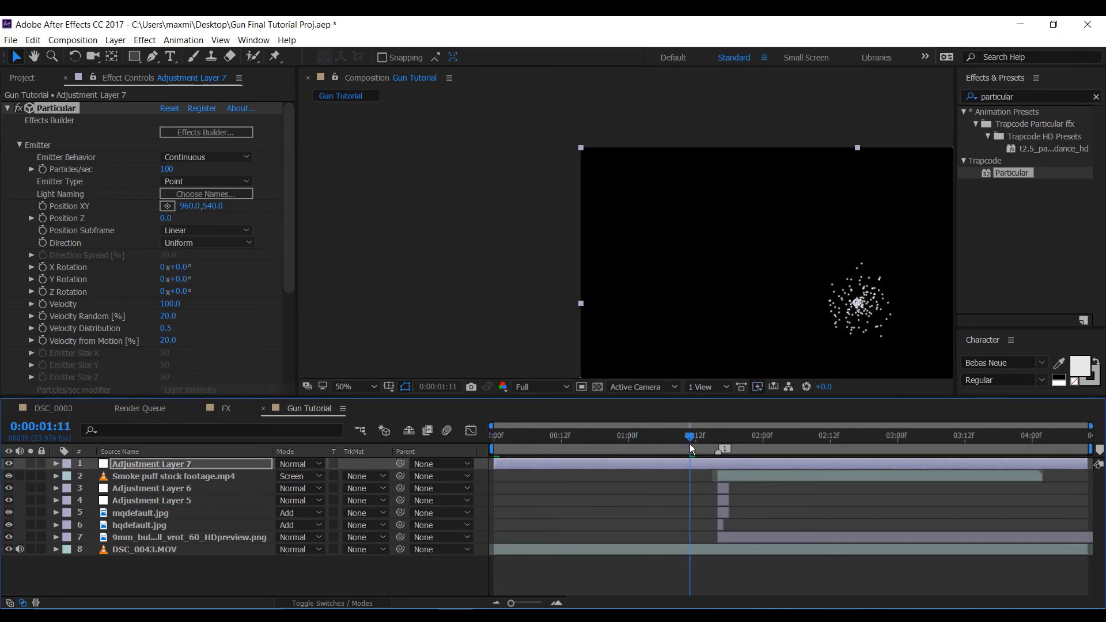
pyautogui.click(1013, 96)
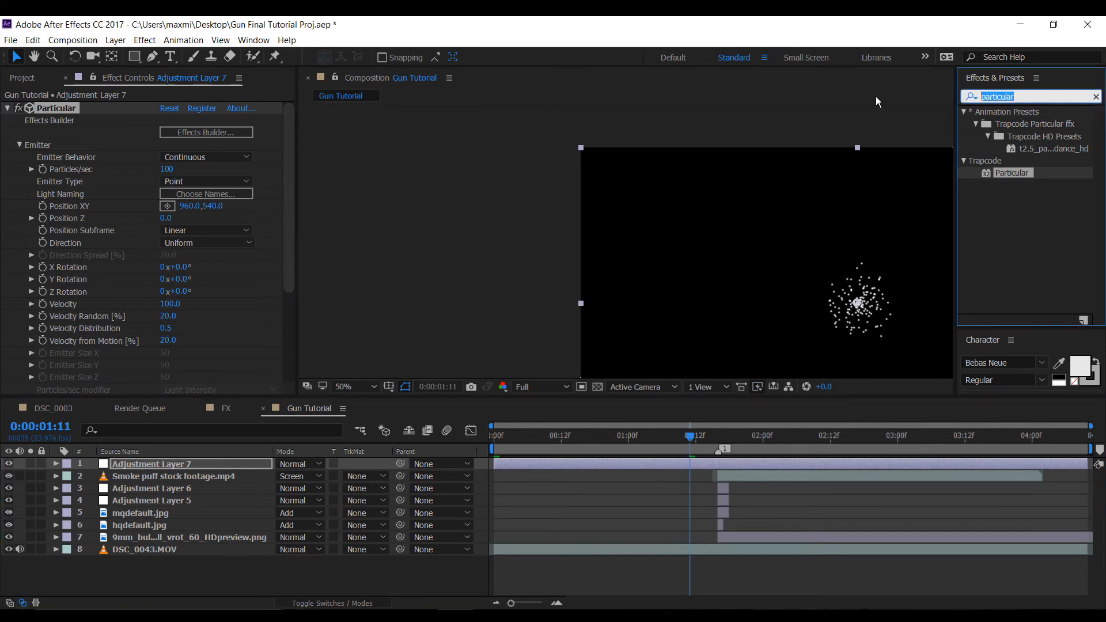
pyautogui.press('BackSpace')
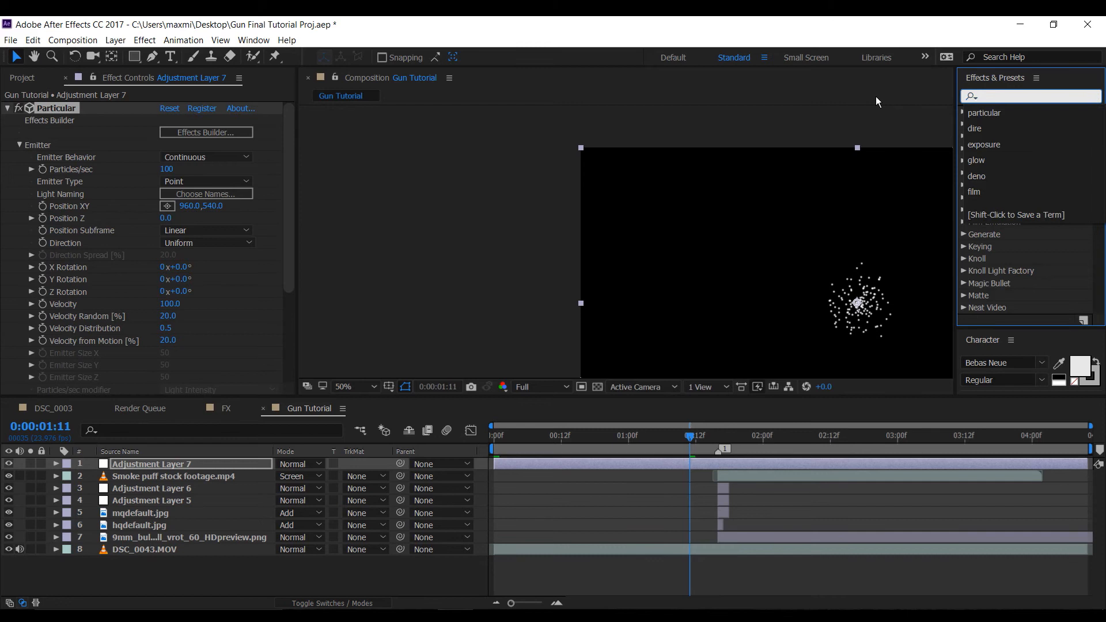
pyautogui.scroll(-5, 997, 272)
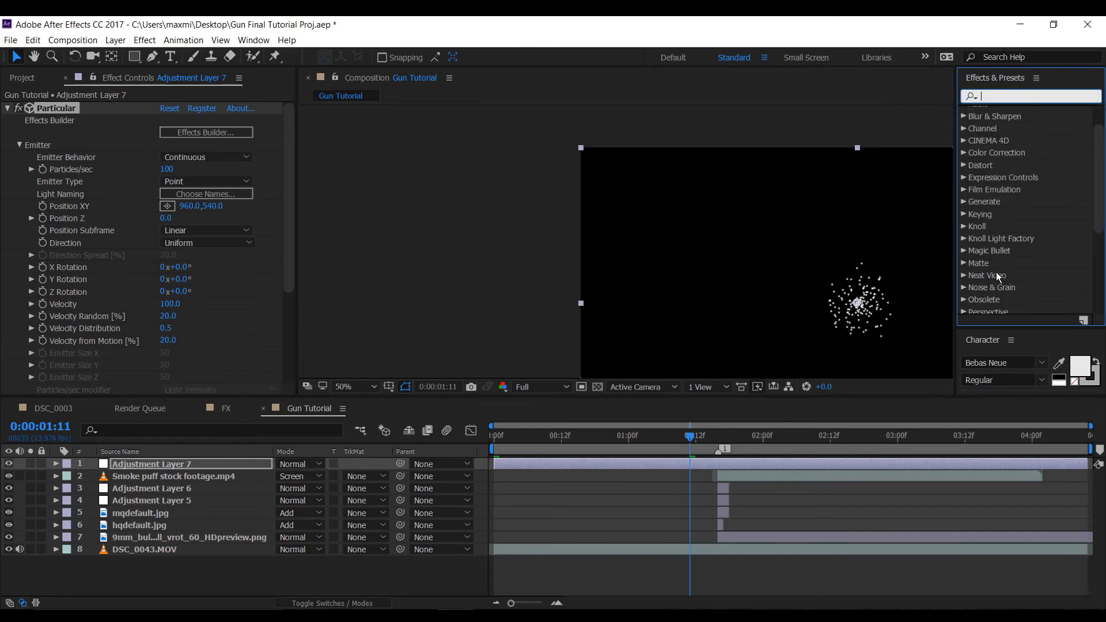
pyautogui.scroll(-1, 982, 276)
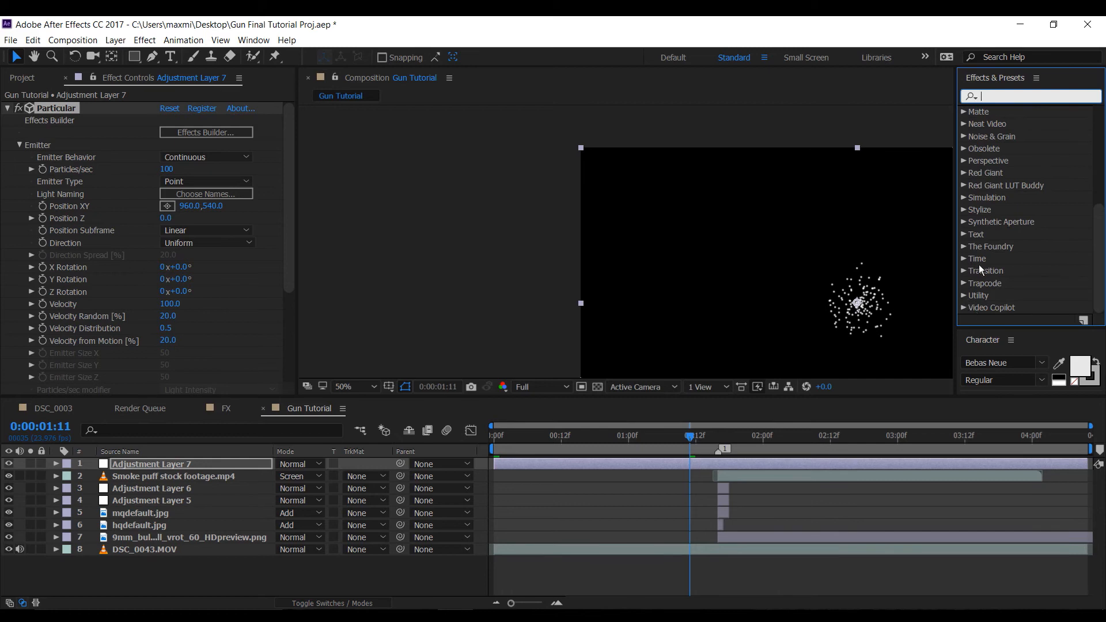
pyautogui.scroll(5, 974, 174)
pyautogui.scroll(2, 969, 126)
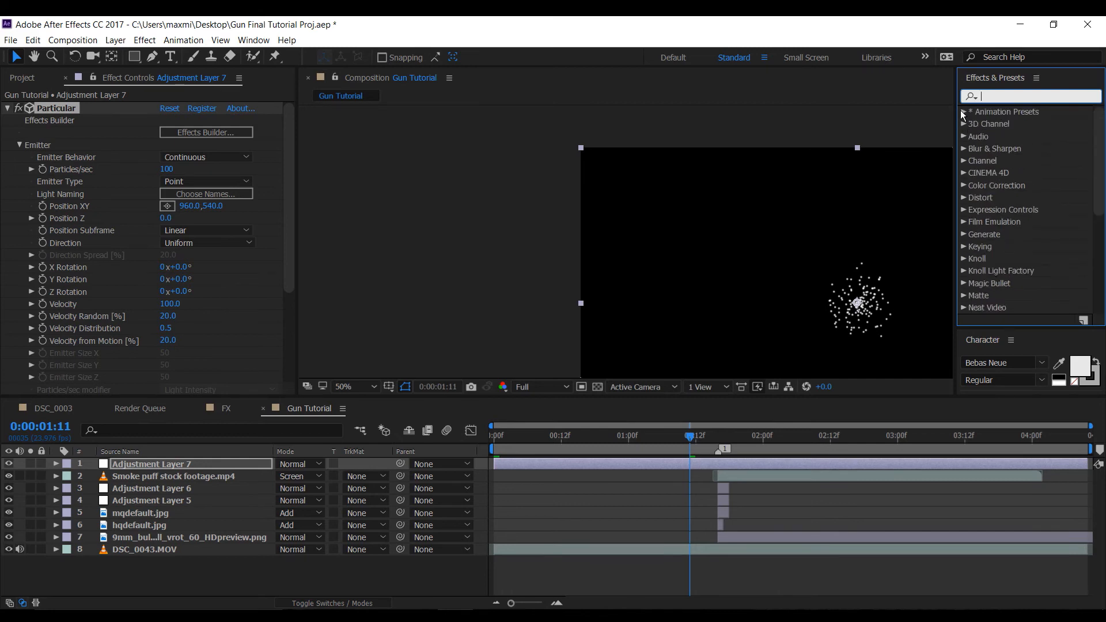
pyautogui.scroll(2, 996, 174)
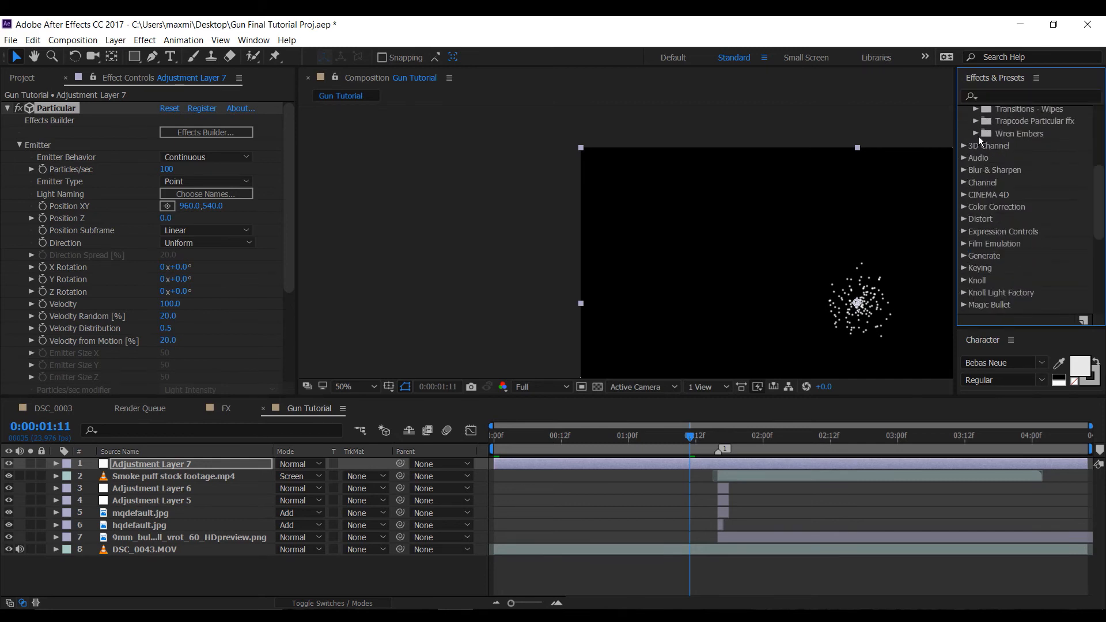
pyautogui.click(977, 133)
pyautogui.moveTo(1023, 145); pyautogui.dragTo(168, 462)
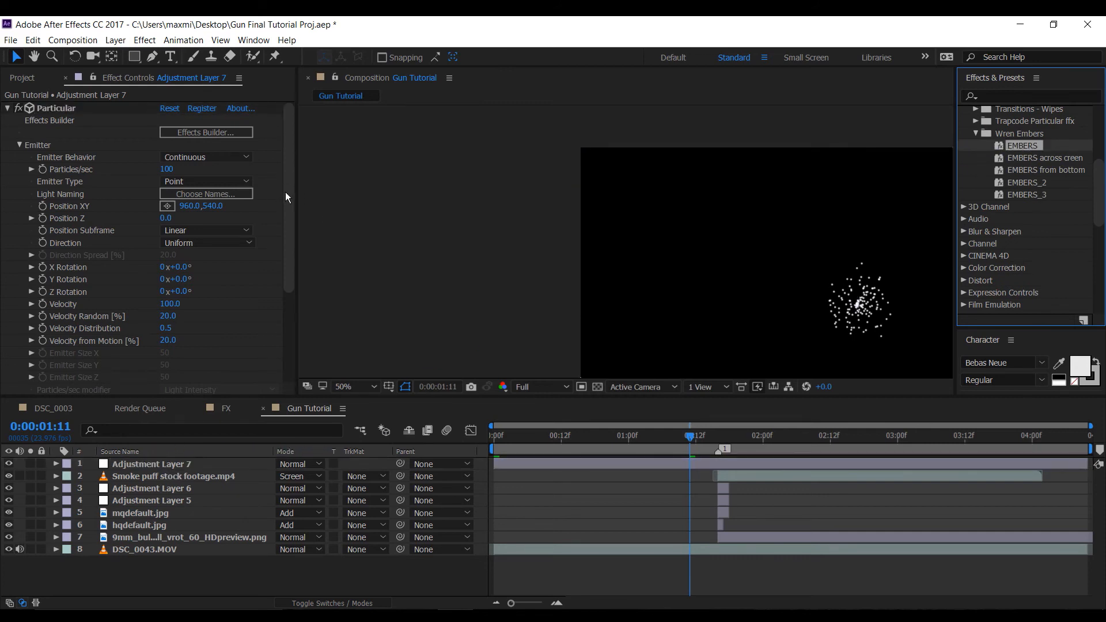
# Solo Adjustment Layer 7 and scrub through the composition to check the ember particles
pyautogui.click(671, 336)
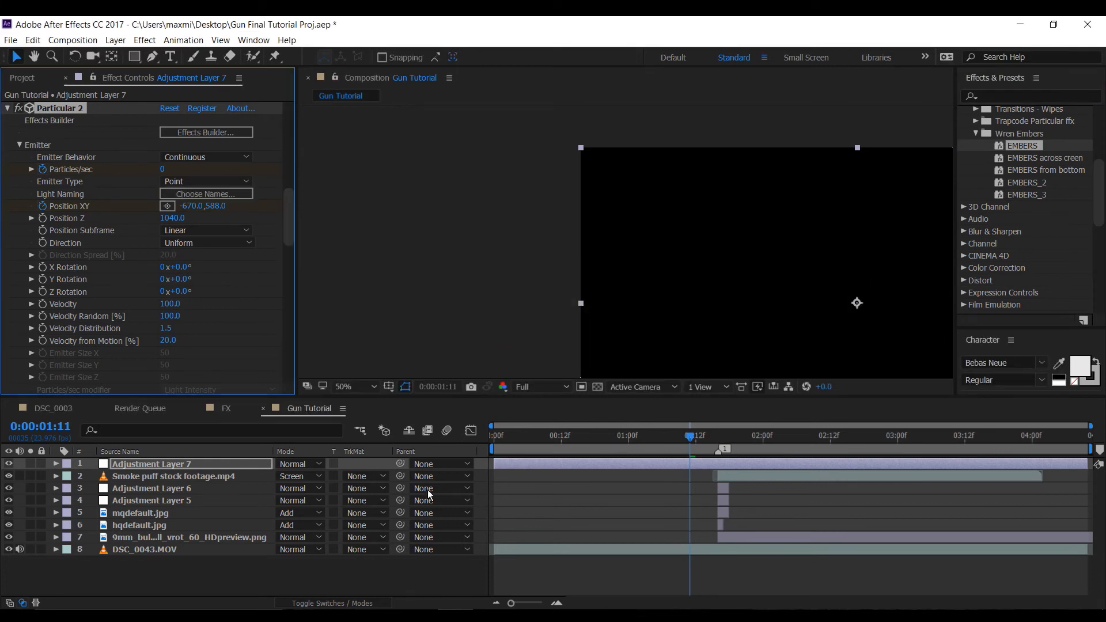
pyautogui.click(30, 464)
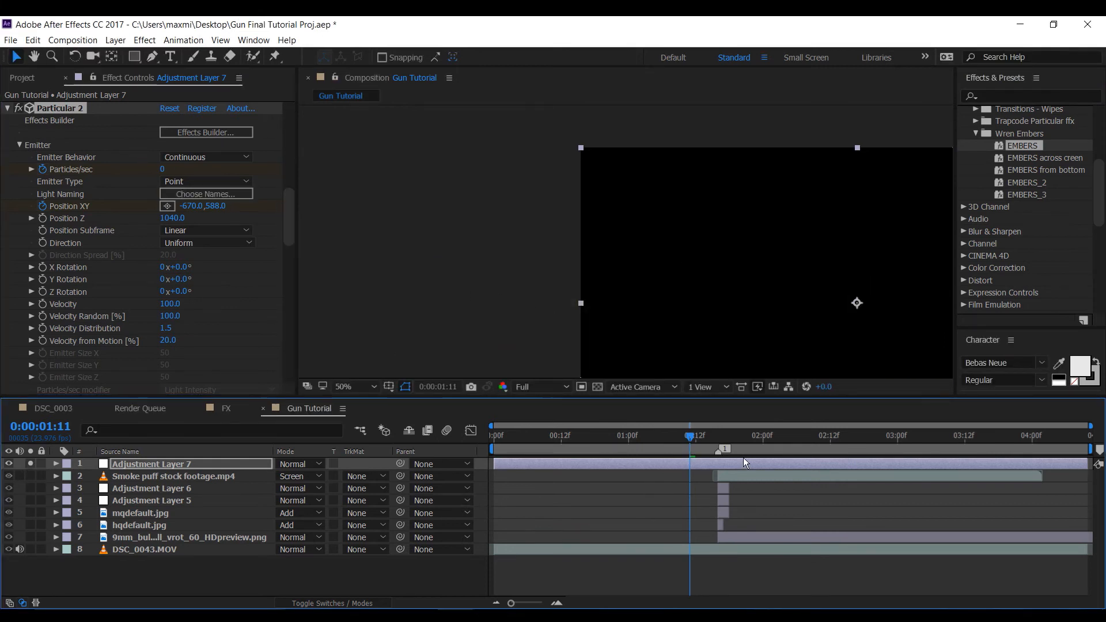
pyautogui.moveTo(701, 449); pyautogui.dragTo(650, 449)
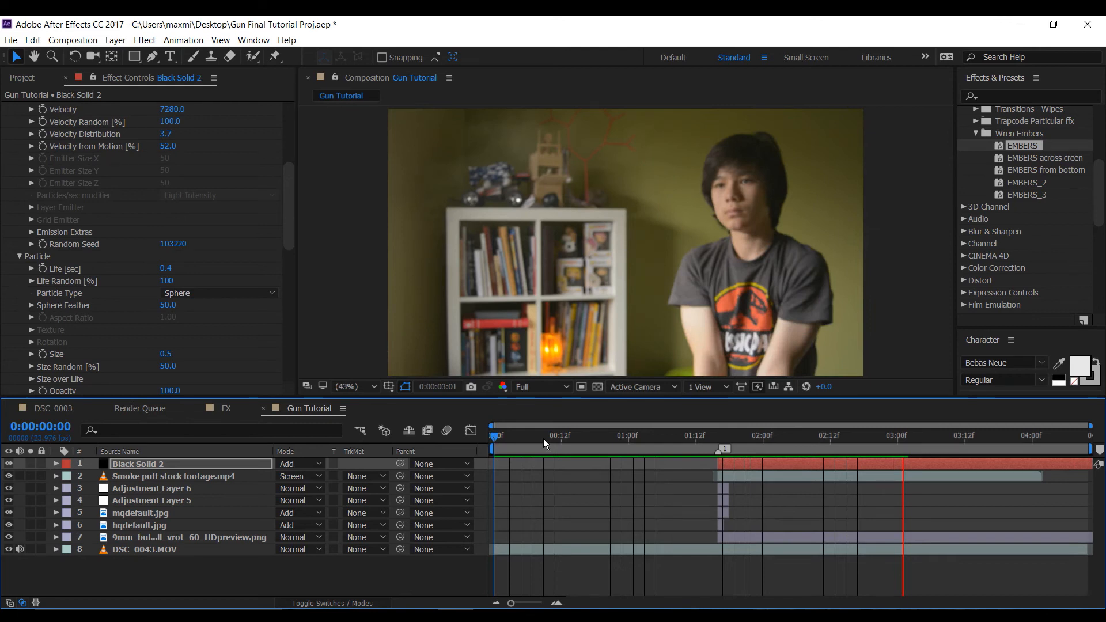
# Add a new adjustment layer above the black solid particle layer
pyautogui.click(115, 40)
pyautogui.moveTo(187, 61)
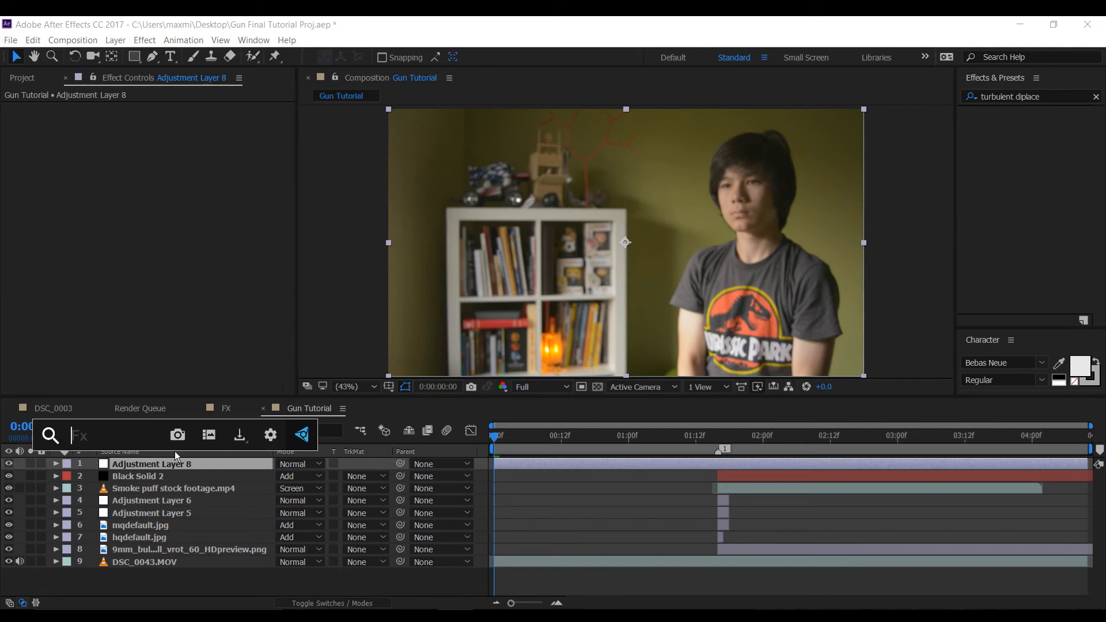
pyautogui.press('Escape')
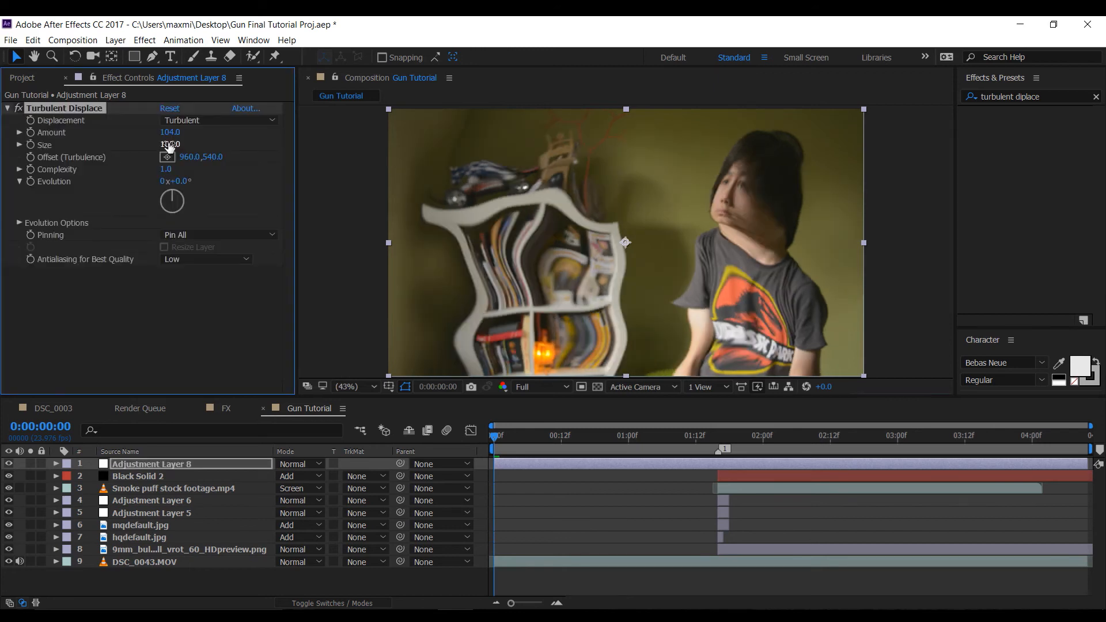
# Set Turbulent Displace on Adjustment Layer 8 to an Amount of 32 and a Size of 6
pyautogui.moveTo(169, 147); pyautogui.dragTo(90, 150)
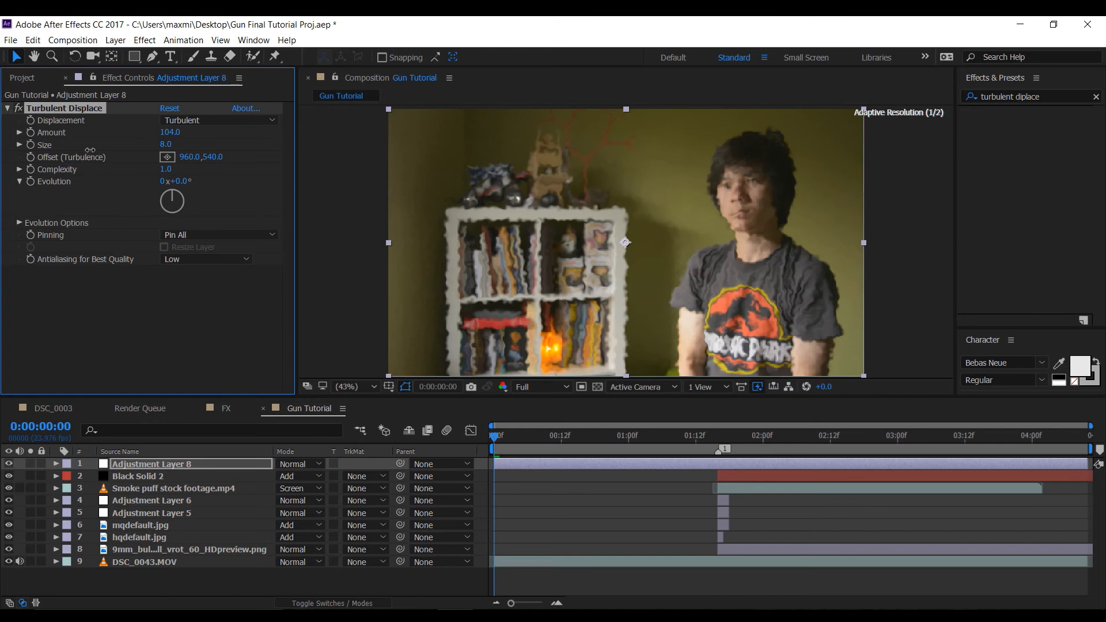
pyautogui.hotkey('ctrl', 'z')
pyautogui.hotkey('ctrl', 'z')
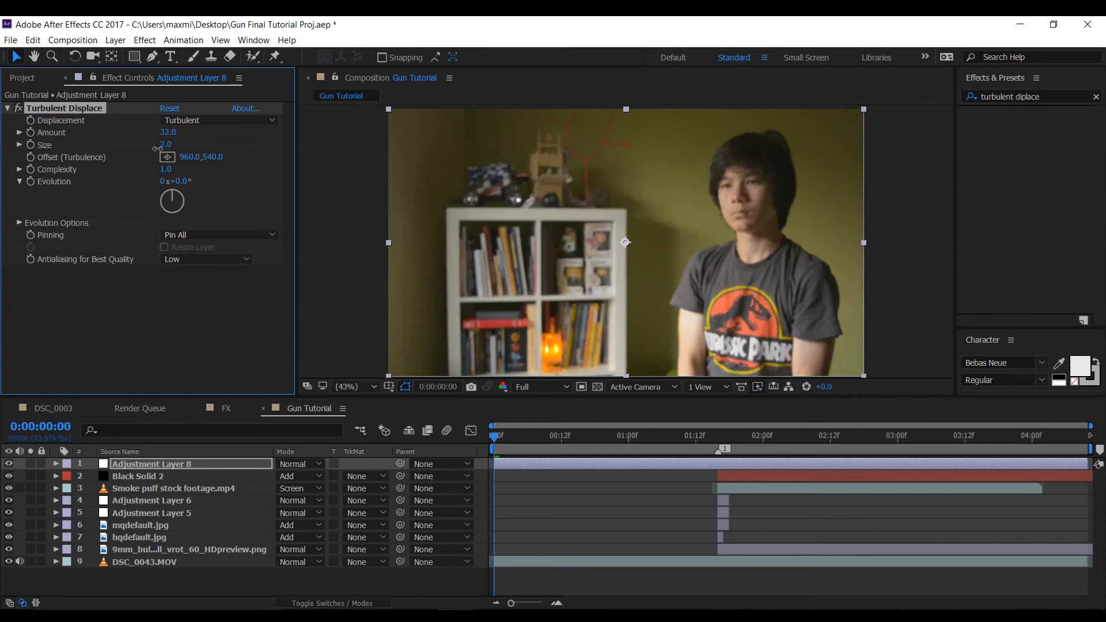
pyautogui.moveTo(157, 149); pyautogui.dragTo(189, 140)
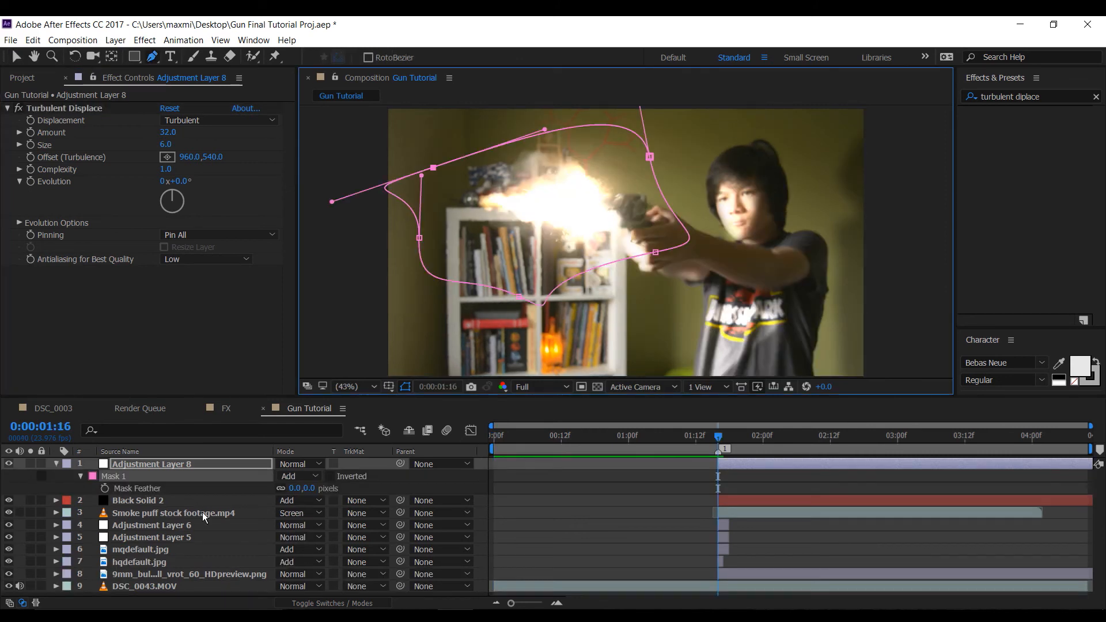
# Keyframe Turbulent Displace's Evolution to 2x+316° at 0:00:02:06 and split Adjustment Layer 8 there, removing the later part
pyautogui.click(56, 464)
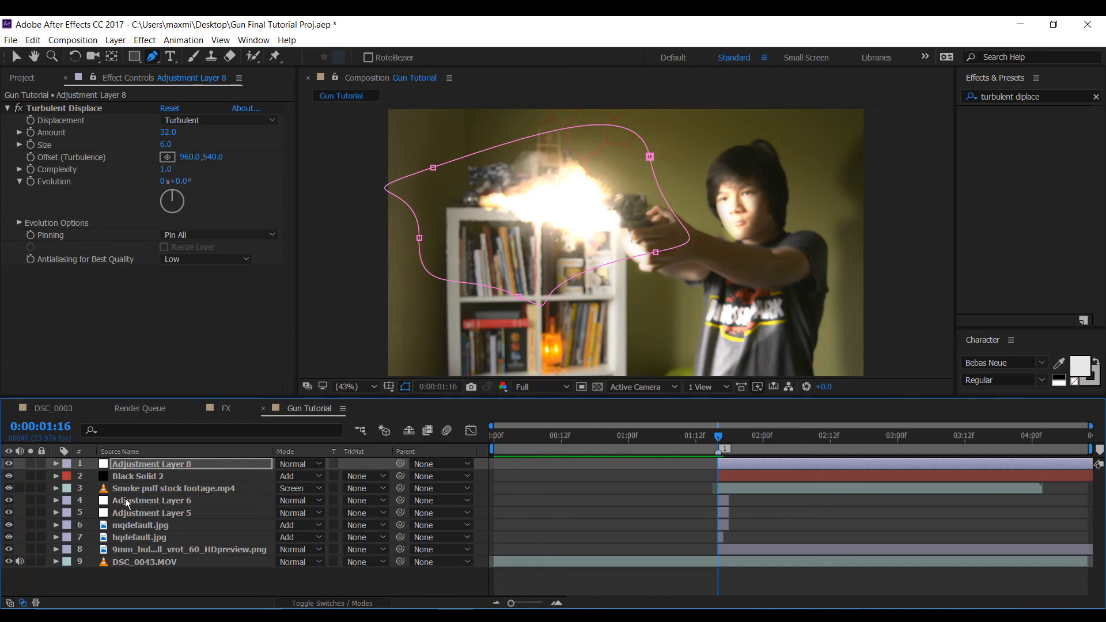
pyautogui.click(150, 182)
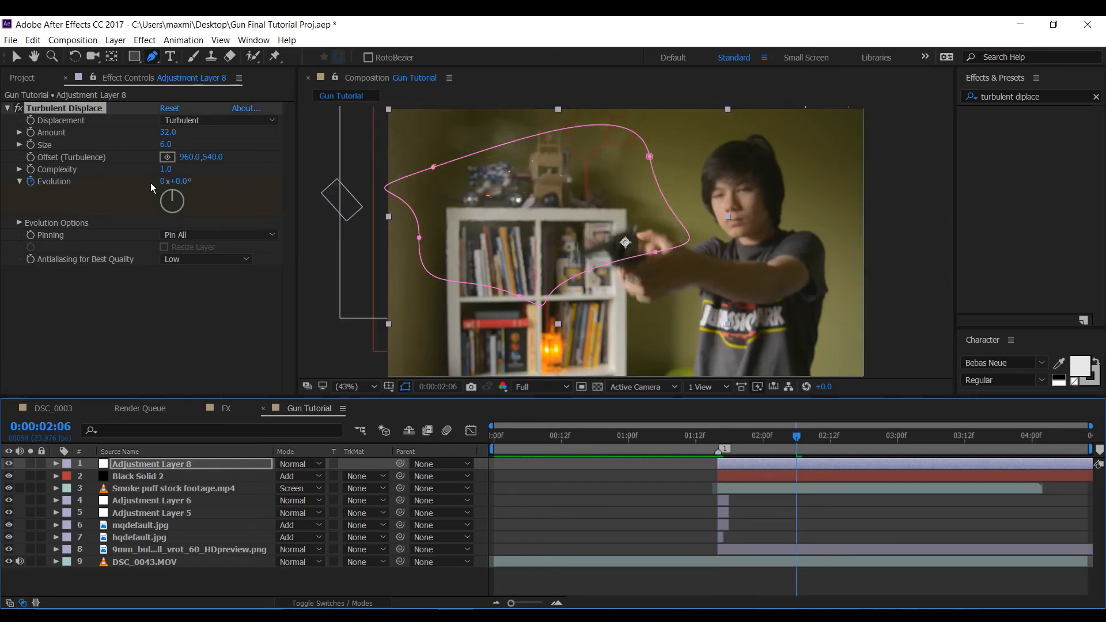
pyautogui.moveTo(173, 181); pyautogui.dragTo(565, 437)
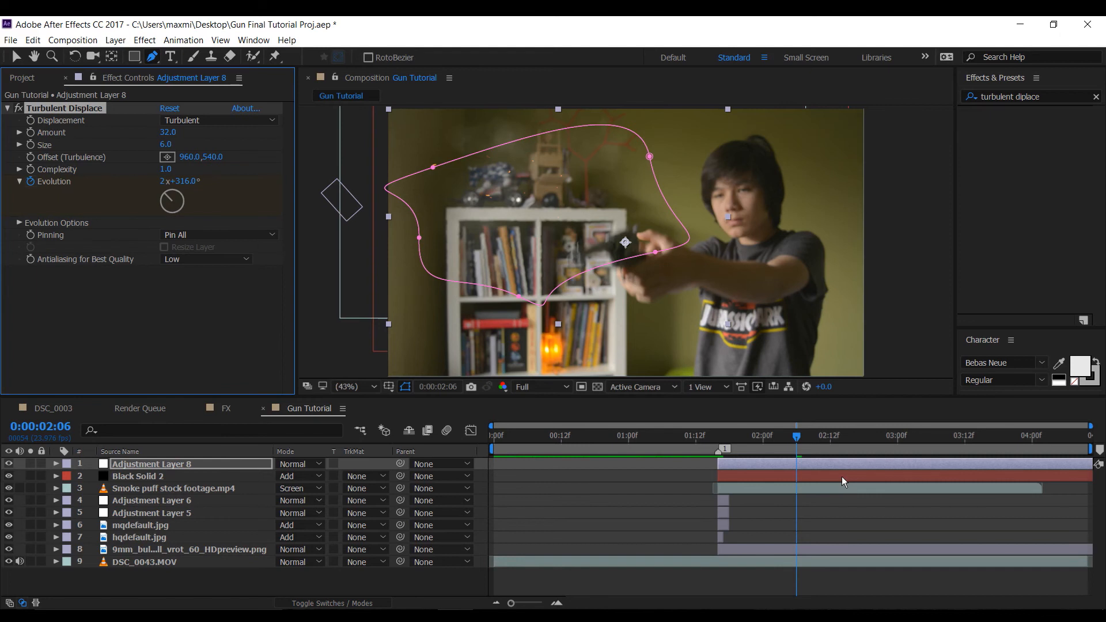
pyautogui.hotkey('ctrl', 'shift', 'd')
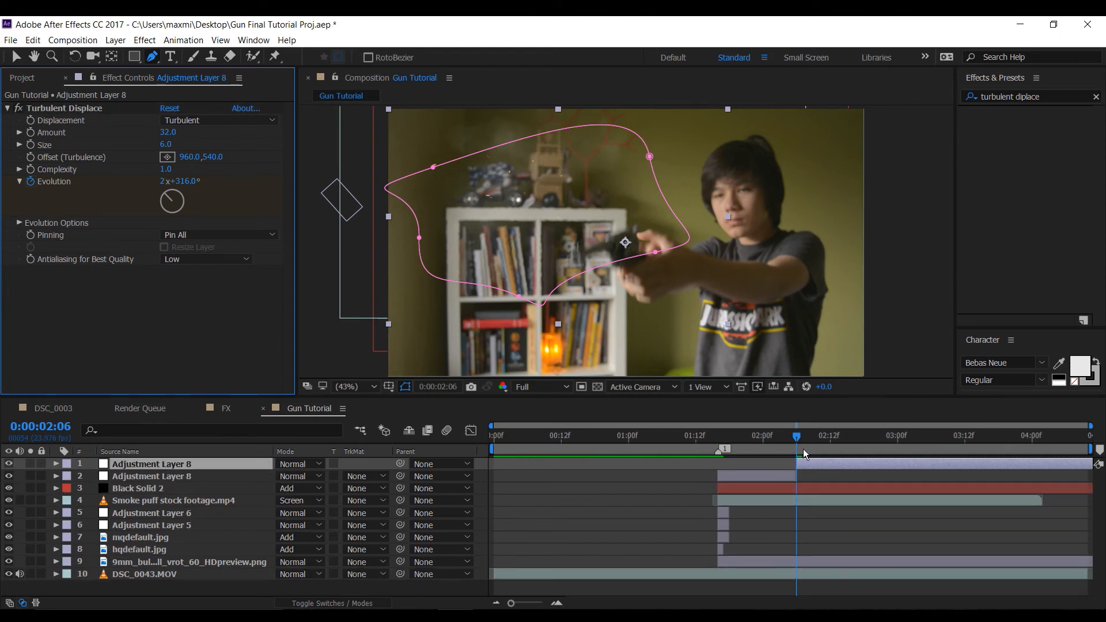
pyautogui.click(806, 466)
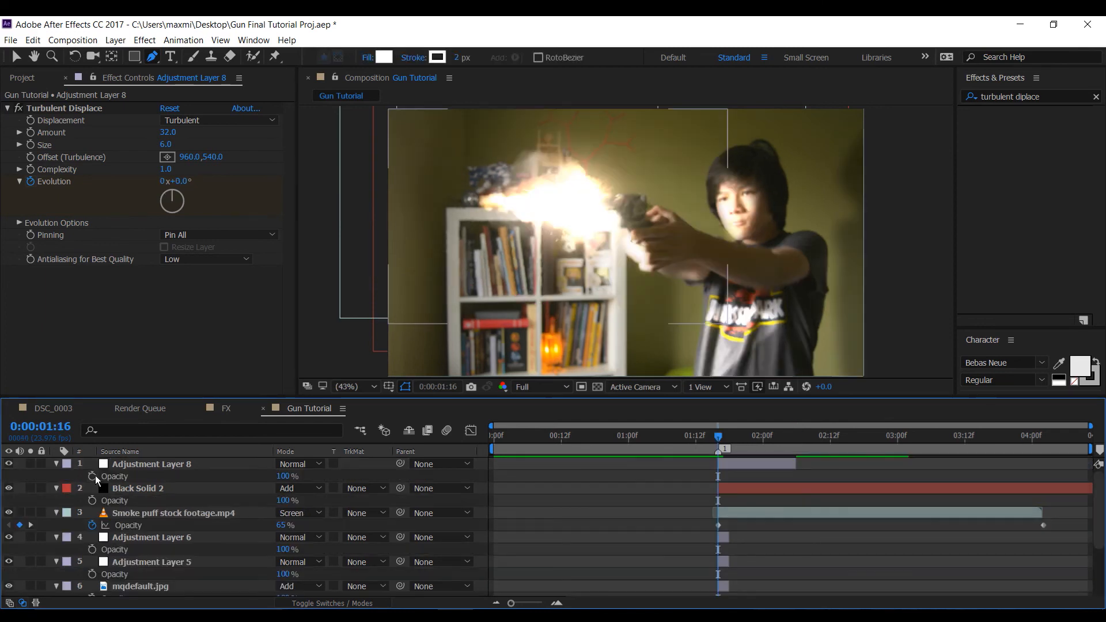
# Keyframe Adjustment Layer 8's opacity from 100% at 0:00:01:16 to 0% at 0:00:02:06 and preview the fade
pyautogui.click(94, 476)
pyautogui.moveTo(717, 437); pyautogui.dragTo(793, 436)
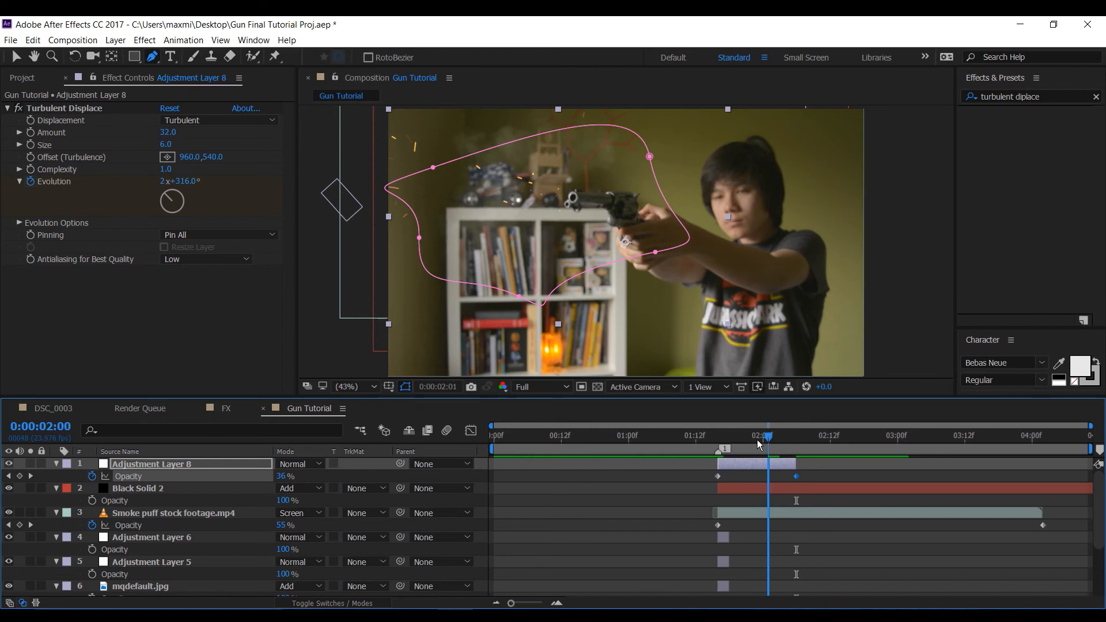
pyautogui.moveTo(759, 443); pyautogui.dragTo(685, 442)
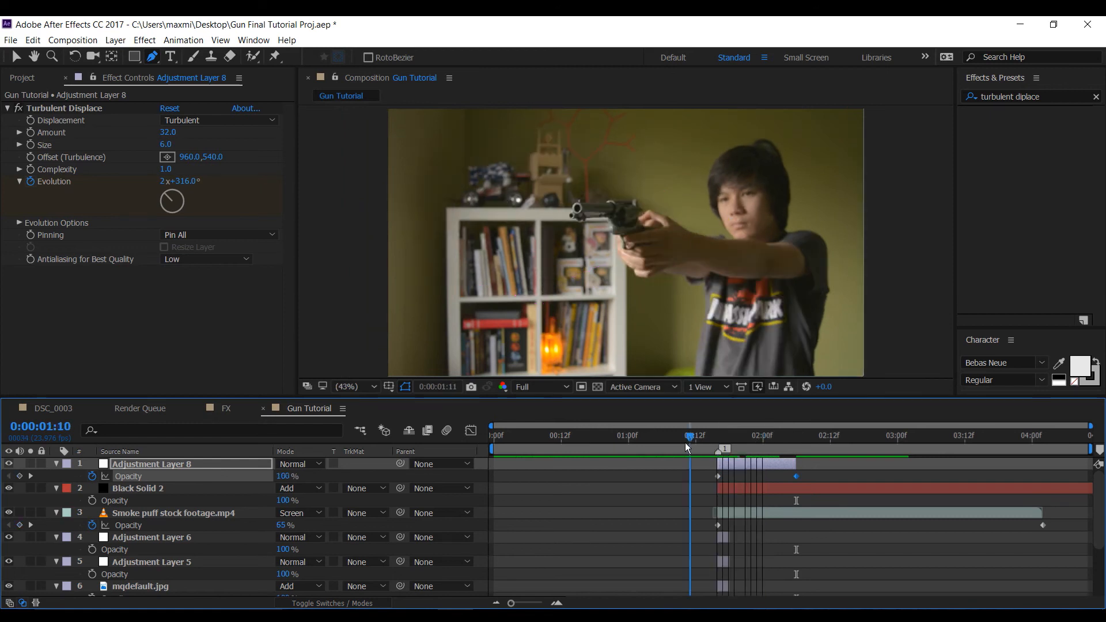
pyautogui.press('space')
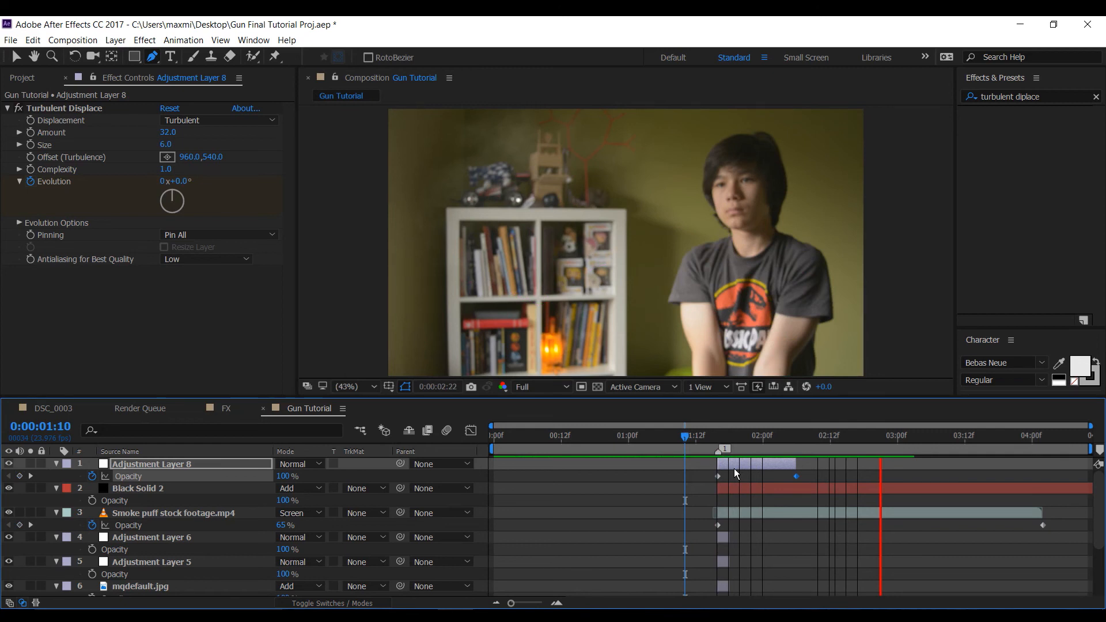
# Enable Size and Amount keyframing, animate Amount from 47 at 0:00:01:16 to 18 at 0:00:02:06, and preview the composition
pyautogui.click(49, 140)
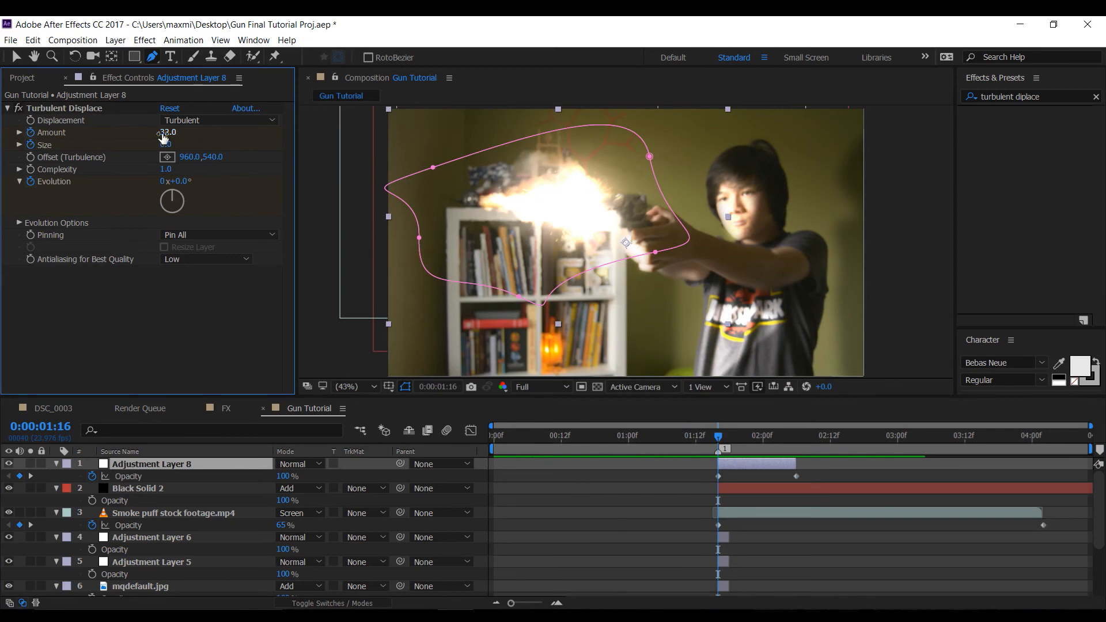
pyautogui.moveTo(164, 134); pyautogui.dragTo(199, 133)
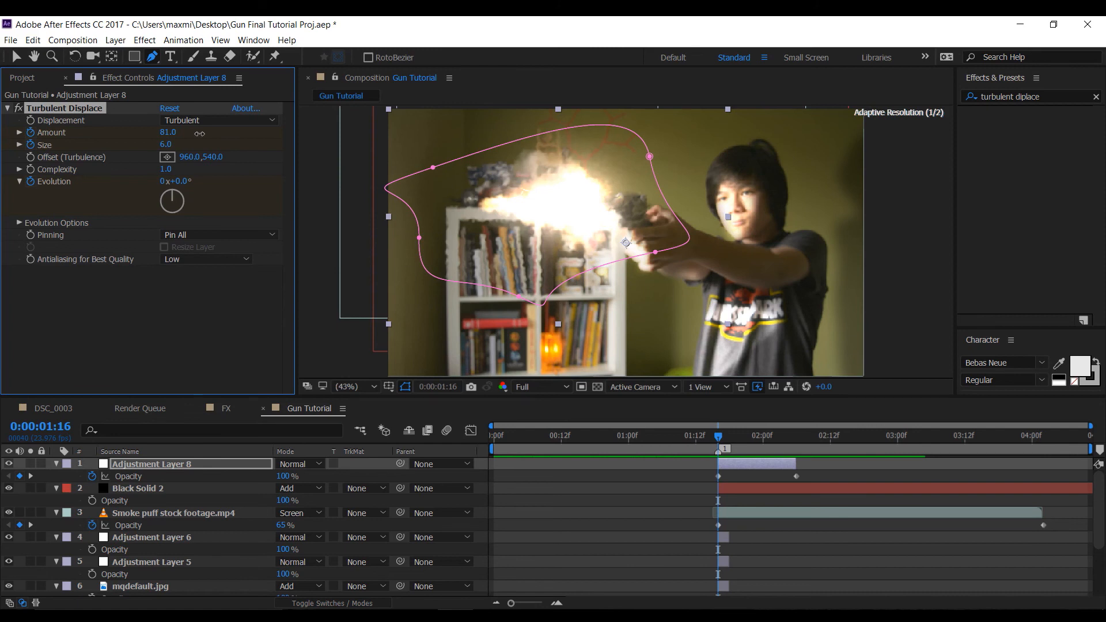
pyautogui.click(794, 438)
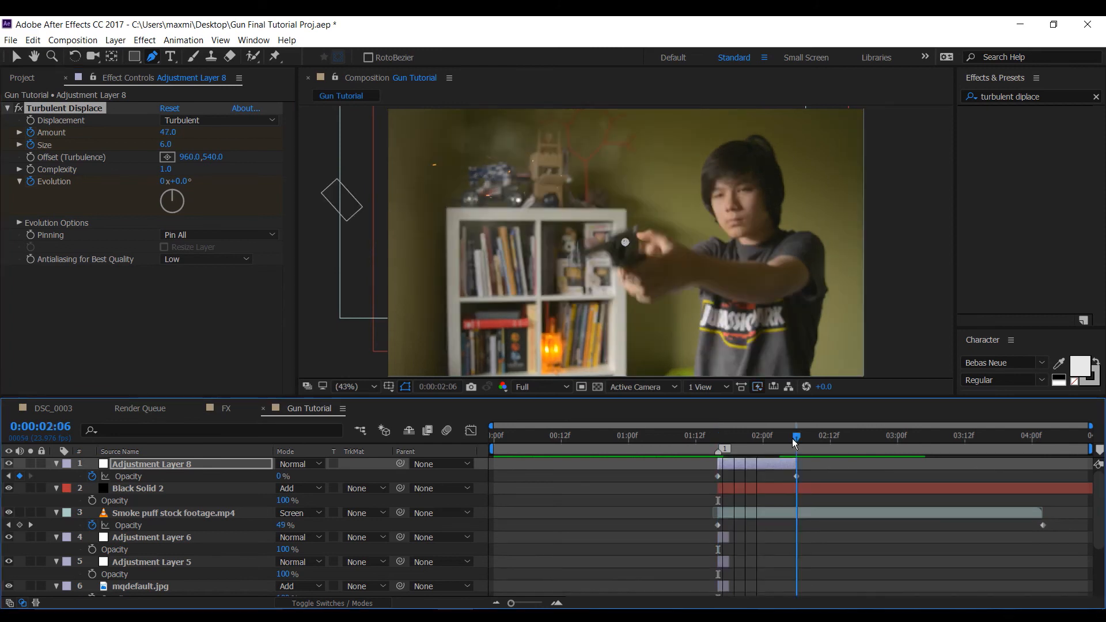
pyautogui.click(149, 132)
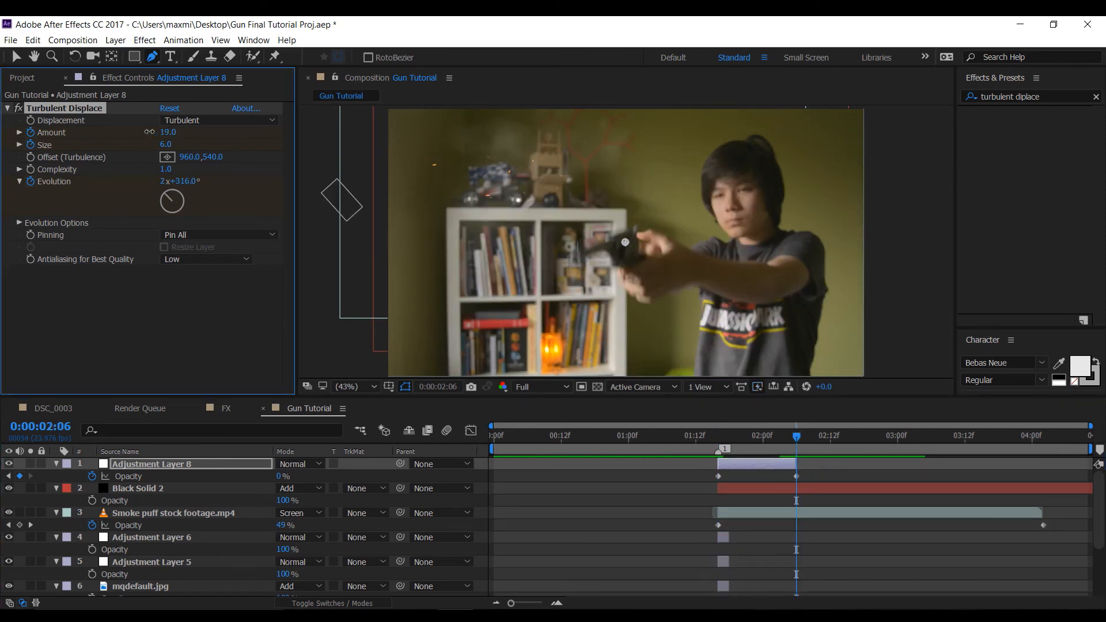
pyautogui.moveTo(149, 131); pyautogui.dragTo(144, 132)
pyautogui.click(717, 451)
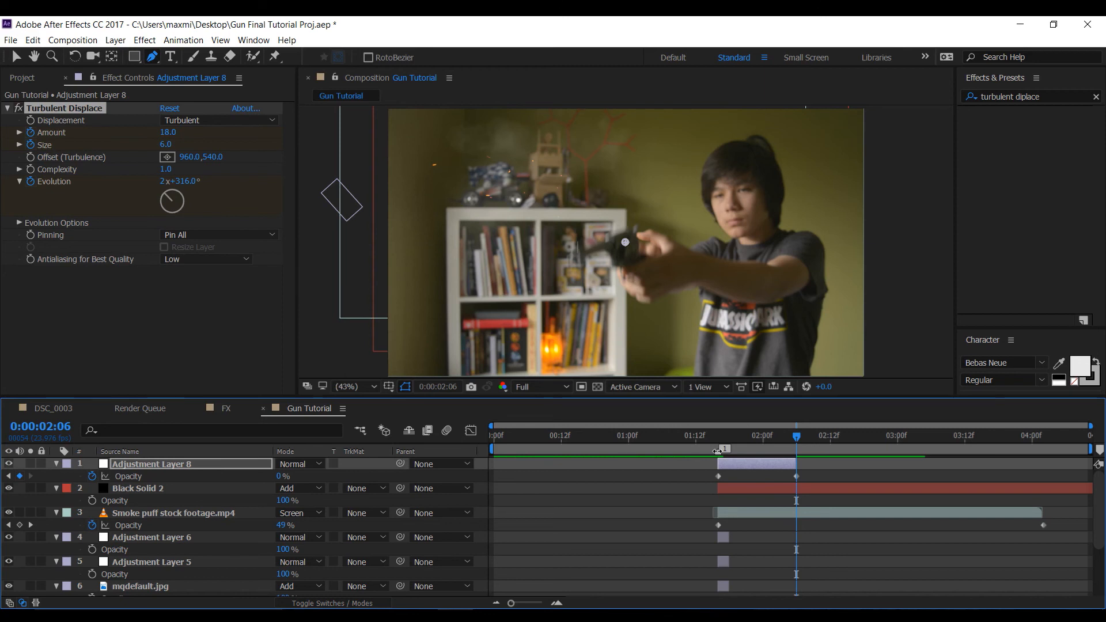
pyautogui.press('space')
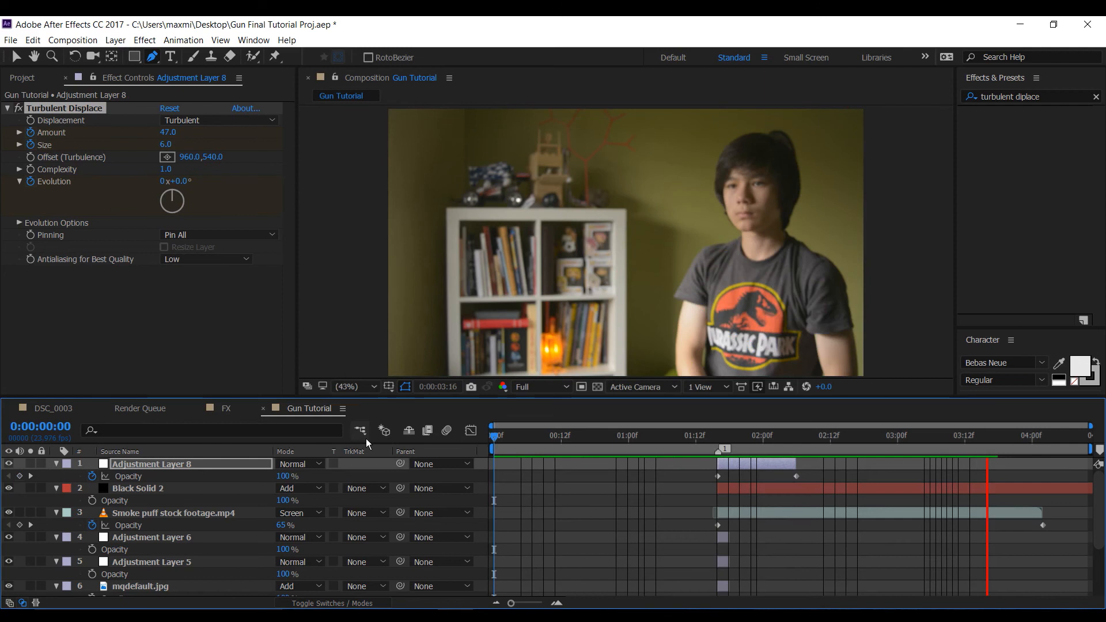
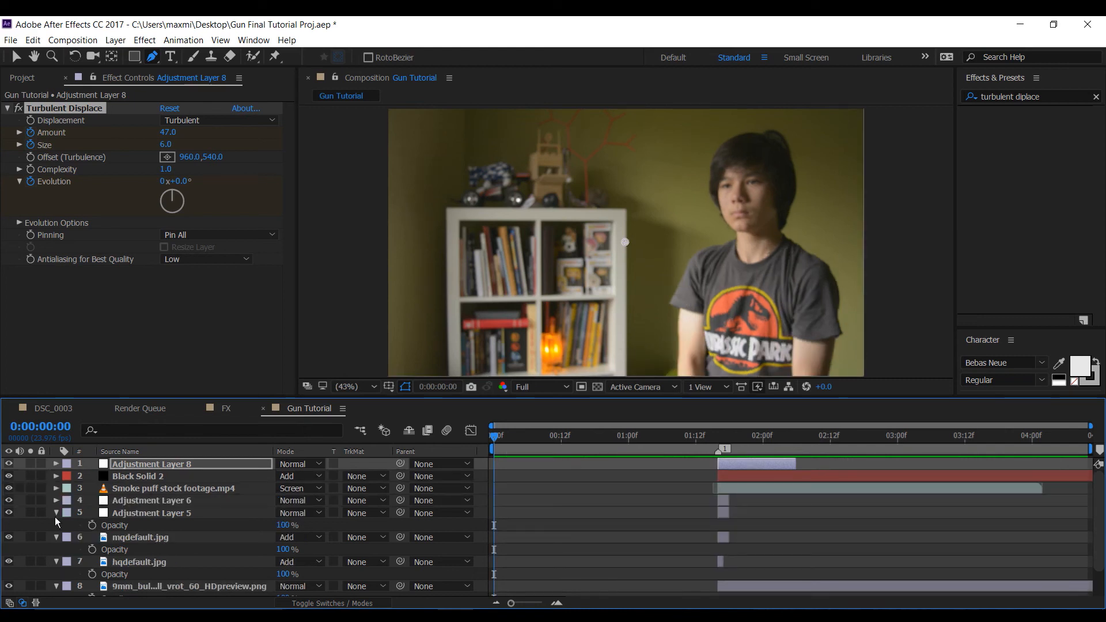
# Collapse the remaining layers' opacity properties and deselect all layers
pyautogui.click(56, 512)
pyautogui.click(56, 525)
pyautogui.click(56, 536)
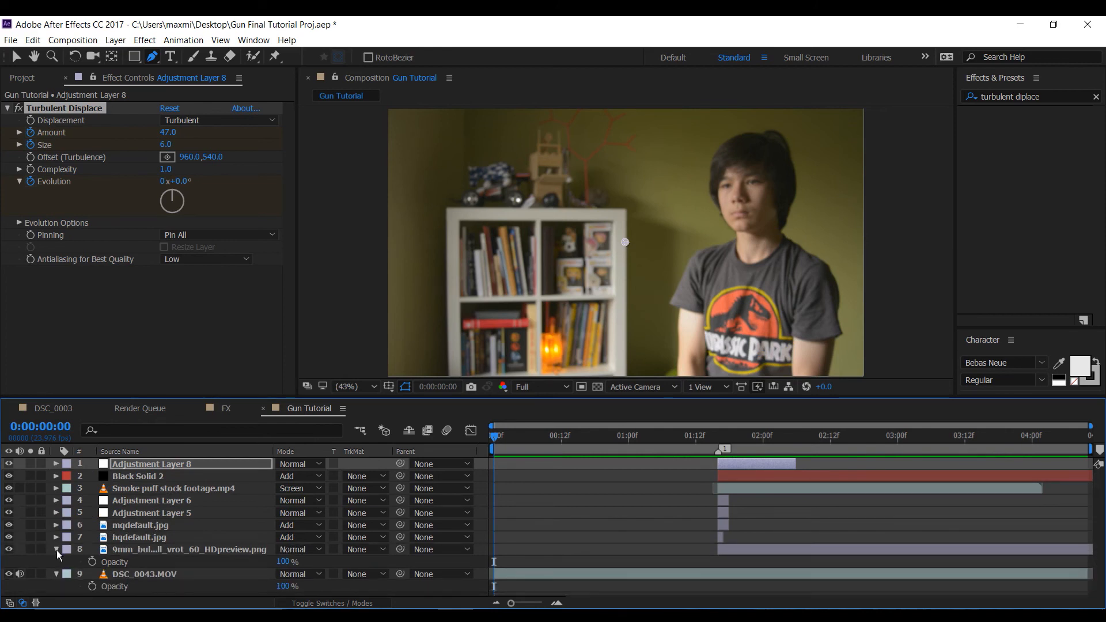
pyautogui.click(56, 550)
pyautogui.click(57, 562)
pyautogui.click(141, 582)
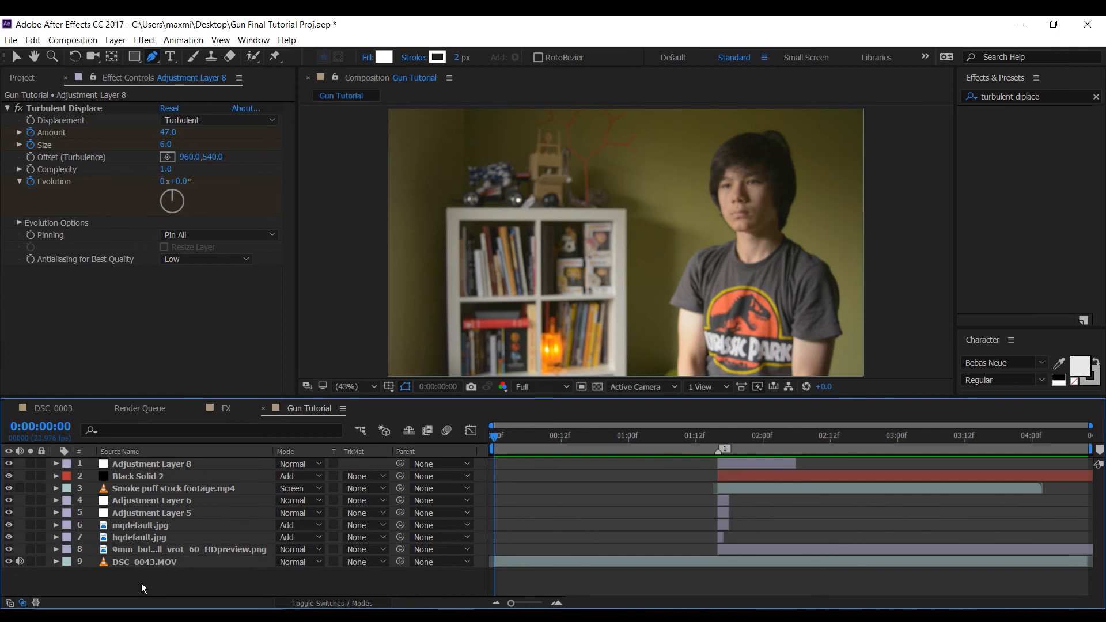
# Pre-compose all layers of the Gun Tutorial composition into a new composition named GUnyyy
pyautogui.hotkey('ctrl', 'a')
pyautogui.hotkey('ctrl', 'shift', 'c')
pyautogui.write('GUnyyy')
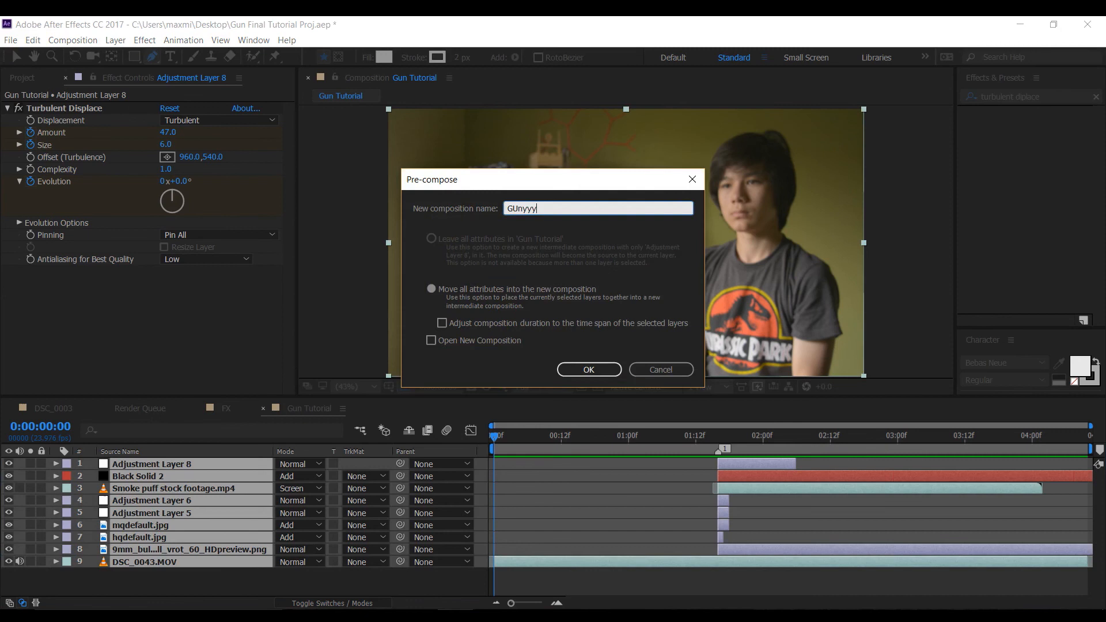
pyautogui.press('Return')
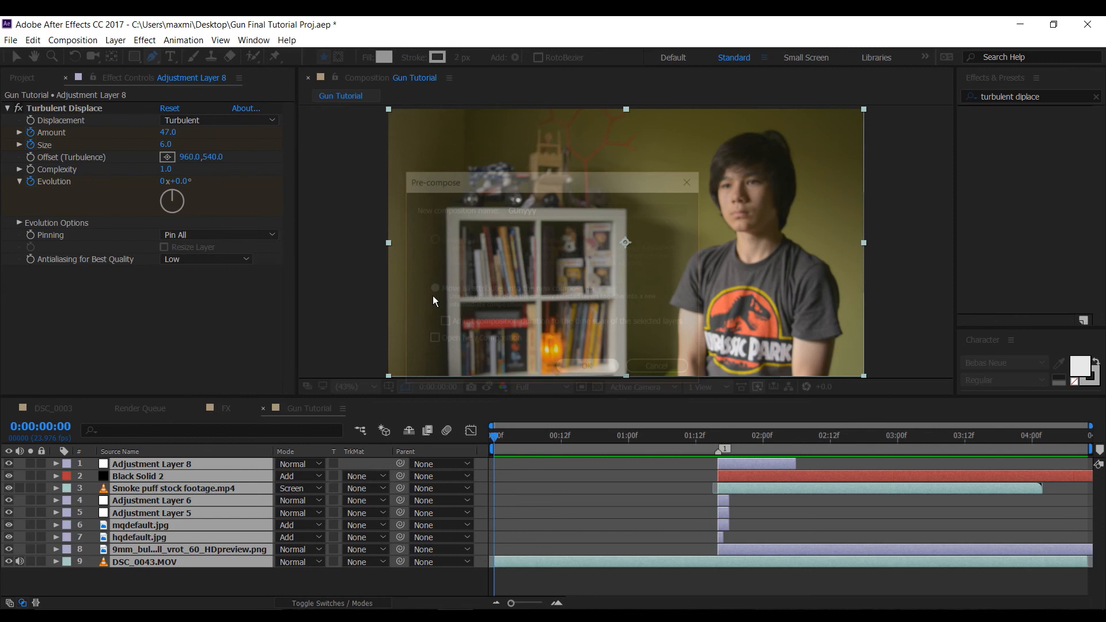
# Add a new adjustment layer above GUnyyy and apply the FilmConvert Pro effect to it
pyautogui.click(115, 40)
pyautogui.moveTo(121, 55)
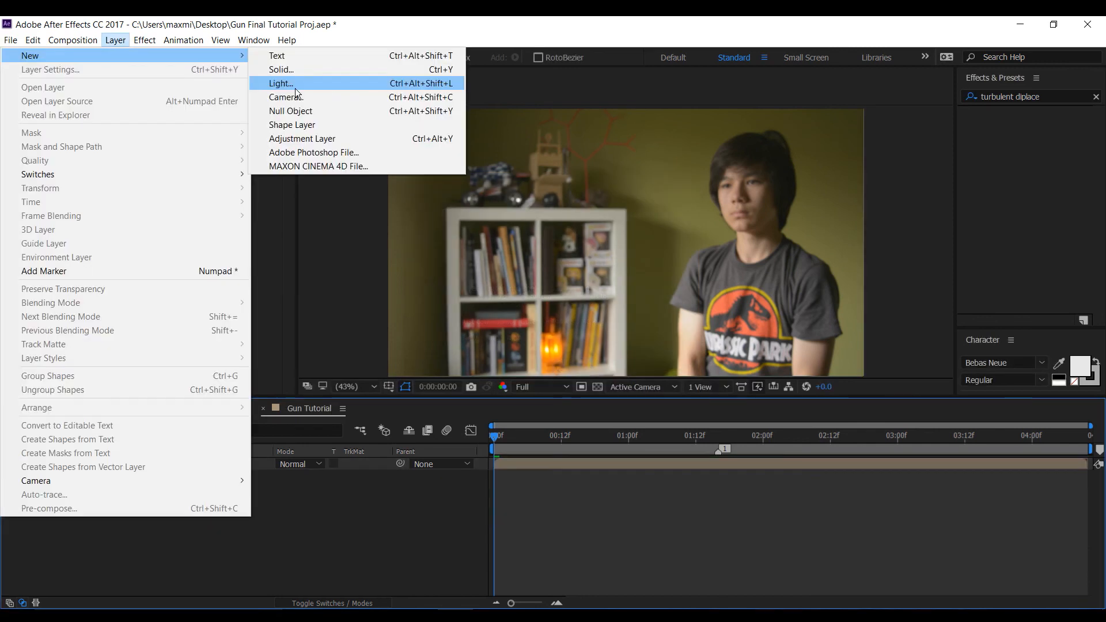
pyautogui.click(302, 138)
pyautogui.hotkey('ctrl', '5')
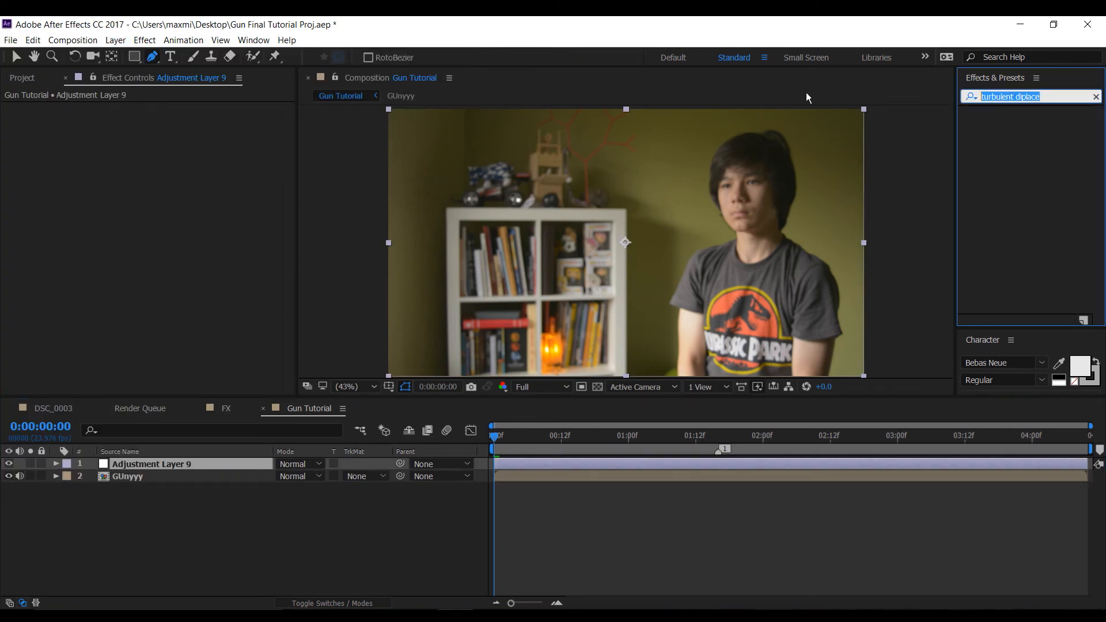
pyautogui.write('film')
pyautogui.moveTo(1022, 172); pyautogui.dragTo(167, 465)
# Set FilmConvert Pro's source camera to make Nikon, model D800 and profile Flaat11, and apply the choice
pyautogui.click(21, 181)
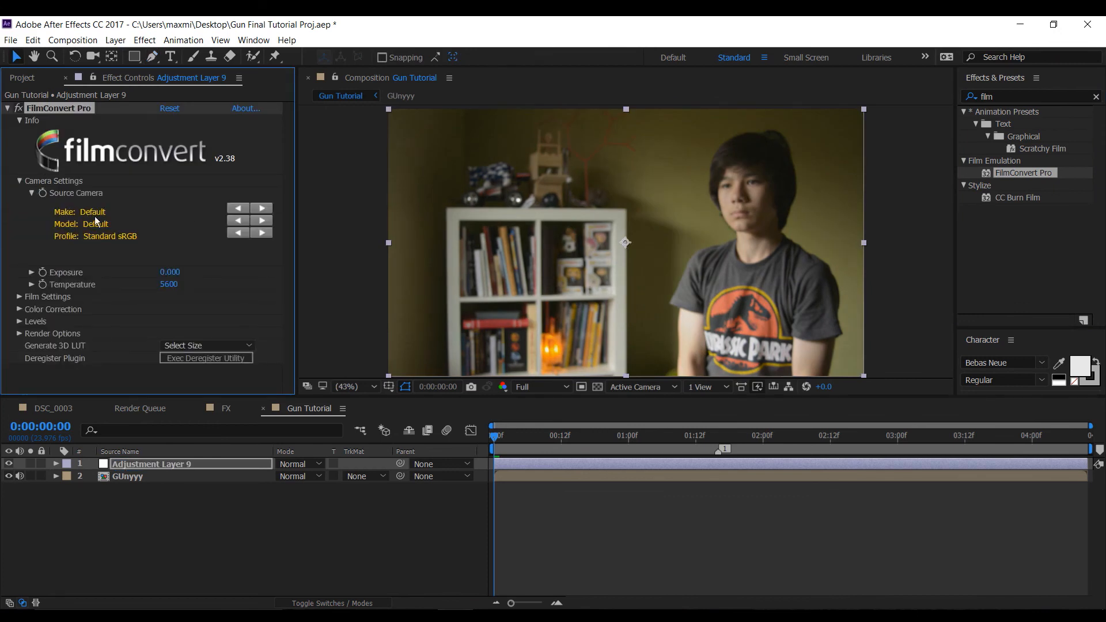
pyautogui.click(95, 216)
pyautogui.click(45, 199)
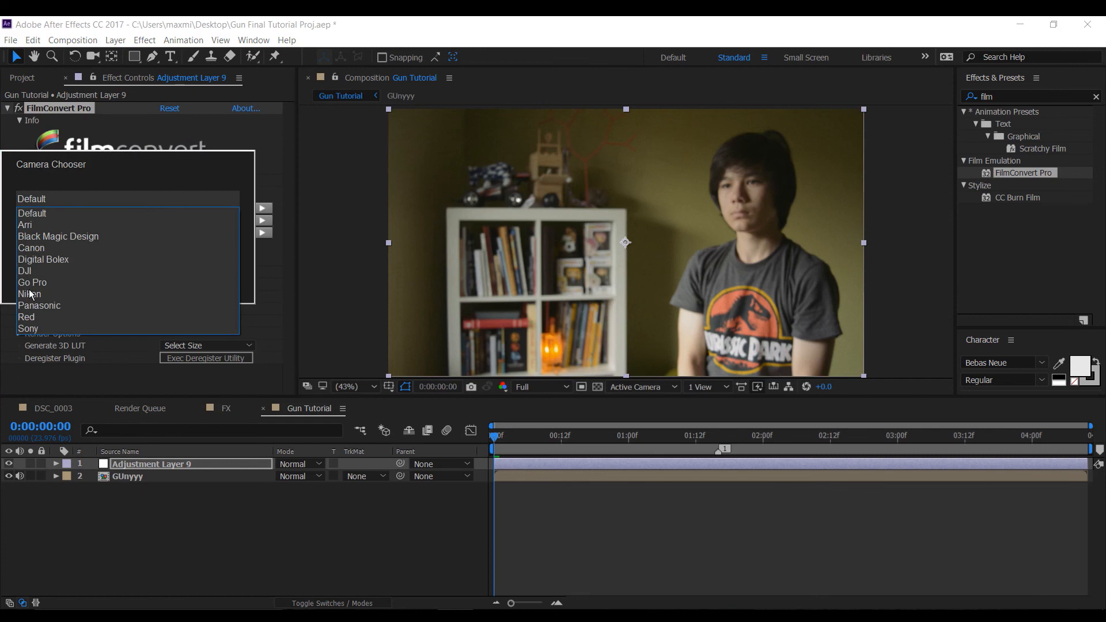
pyautogui.click(29, 294)
pyautogui.click(39, 254)
pyautogui.click(53, 283)
pyautogui.click(52, 255)
pyautogui.click(47, 291)
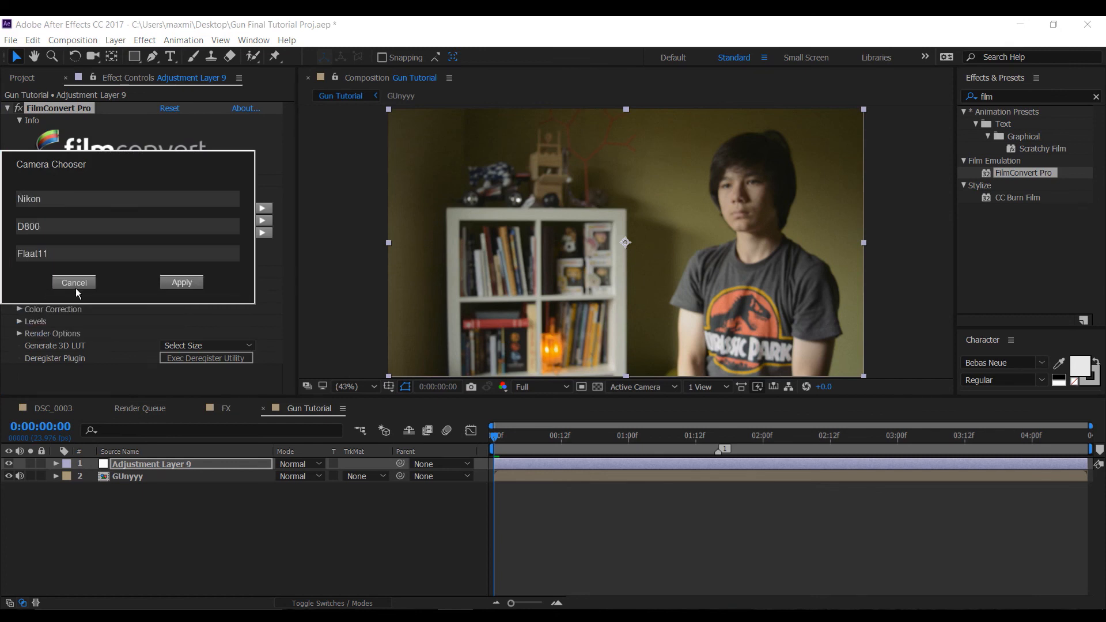
pyautogui.click(182, 282)
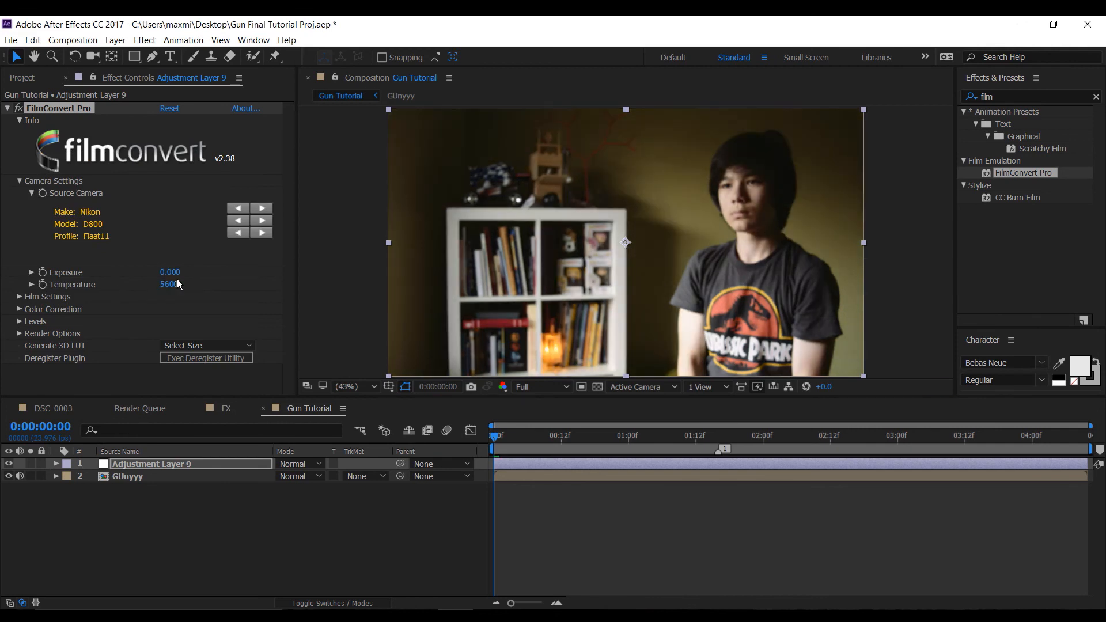
# Set FilmConvert Pro's Exposure to 0.01 and Temperature to 5500
pyautogui.click(172, 271)
pyautogui.write('0.01')
pyautogui.press('Return')
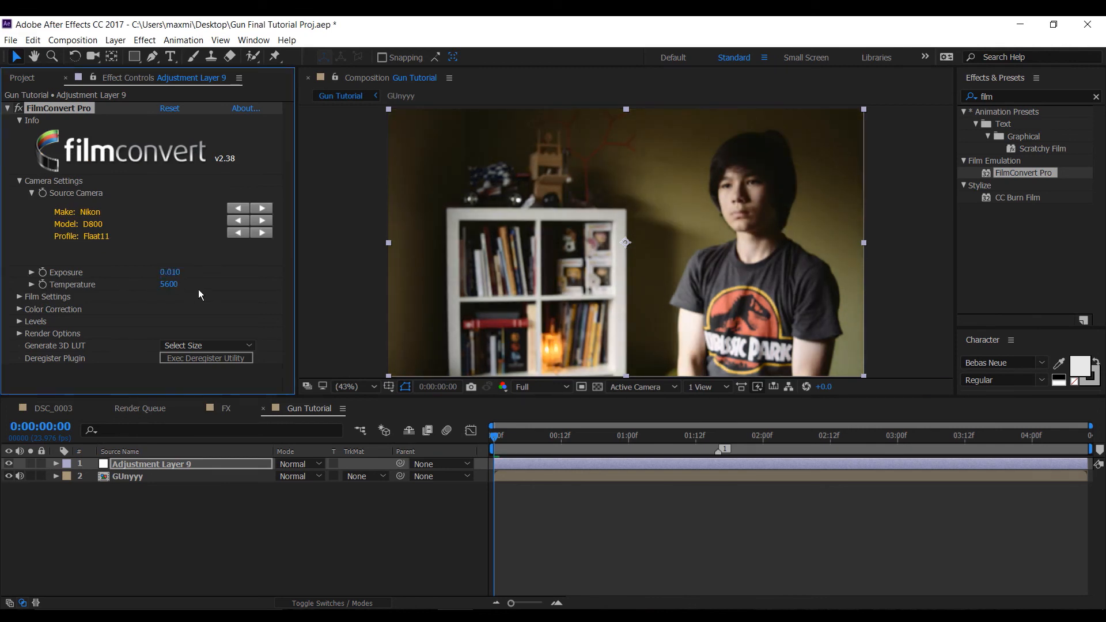
pyautogui.moveTo(176, 286)
pyautogui.mouseDown()
pyautogui.moveTo(152, 286)
pyautogui.moveTo(171, 293)
pyautogui.mouseUp()
pyautogui.write('2')
pyautogui.write('60')
pyautogui.click(175, 284)
pyautogui.write('5500')
pyautogui.press('Return')
# Convert to the KD P400 Ptra film stock and reduce Curve to 76% and Grain to 36%
pyautogui.click(19, 296)
pyautogui.click(195, 309)
pyautogui.click(197, 338)
pyautogui.click(193, 309)
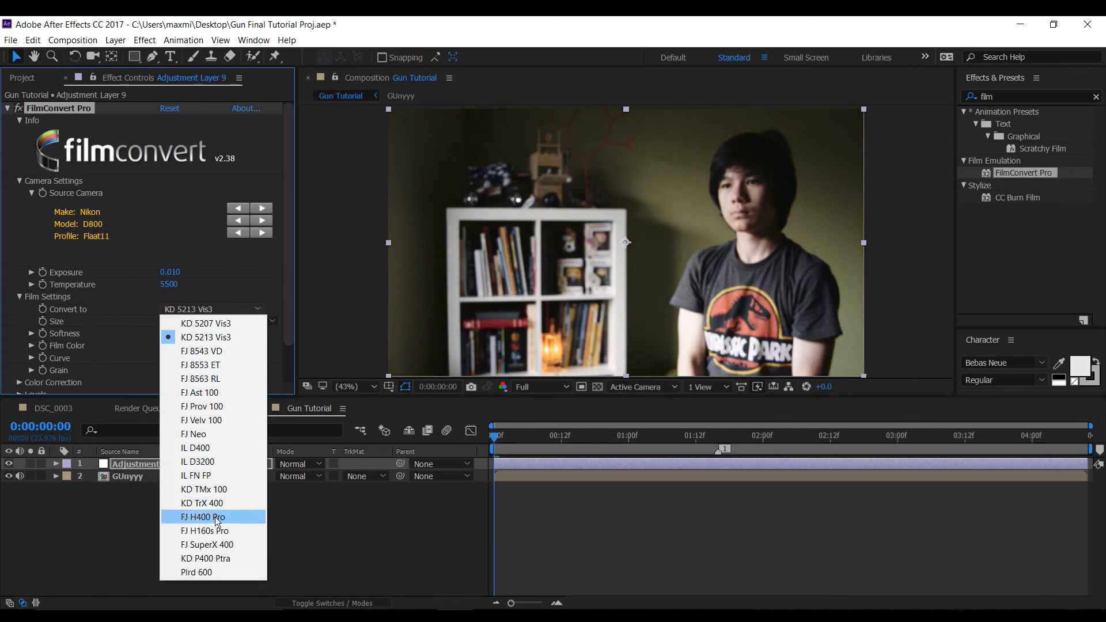
pyautogui.click(211, 561)
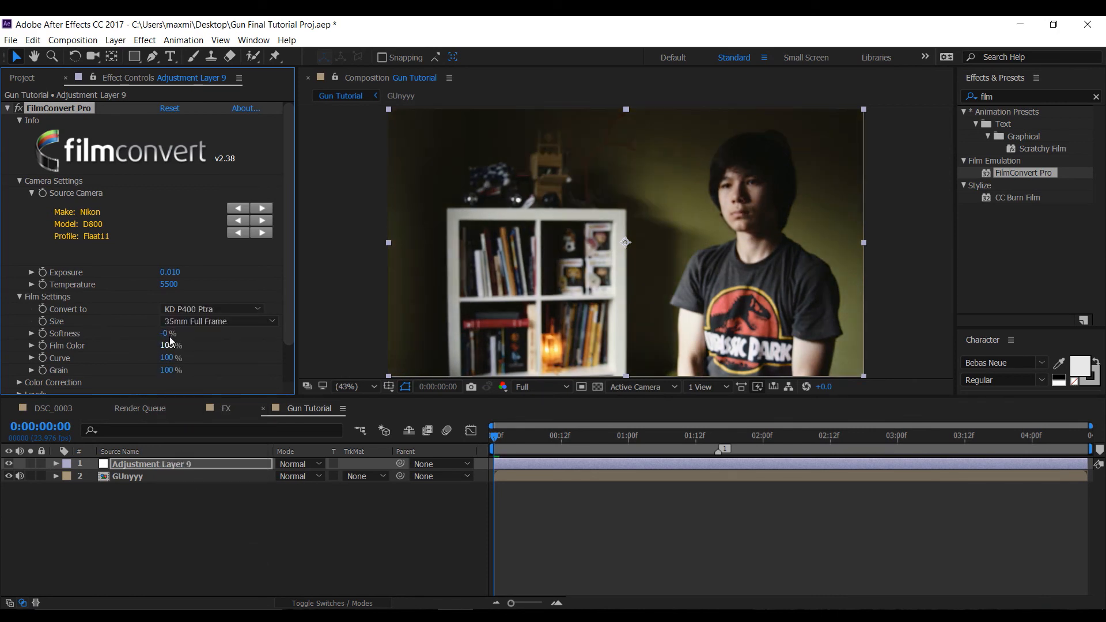
pyautogui.scroll(-1, 90, 338)
pyautogui.moveTo(171, 324); pyautogui.dragTo(181, 358)
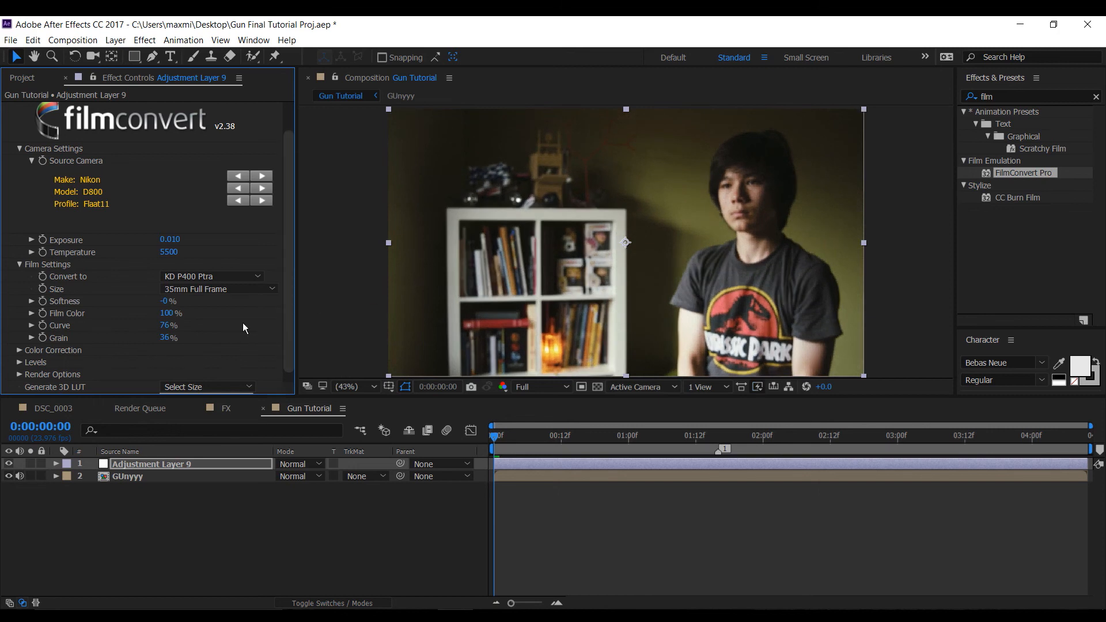
# Raise the Saturation in FilmConvert Pro's Color Correction settings to 130%
pyautogui.scroll(-1, 173, 328)
pyautogui.click(19, 339)
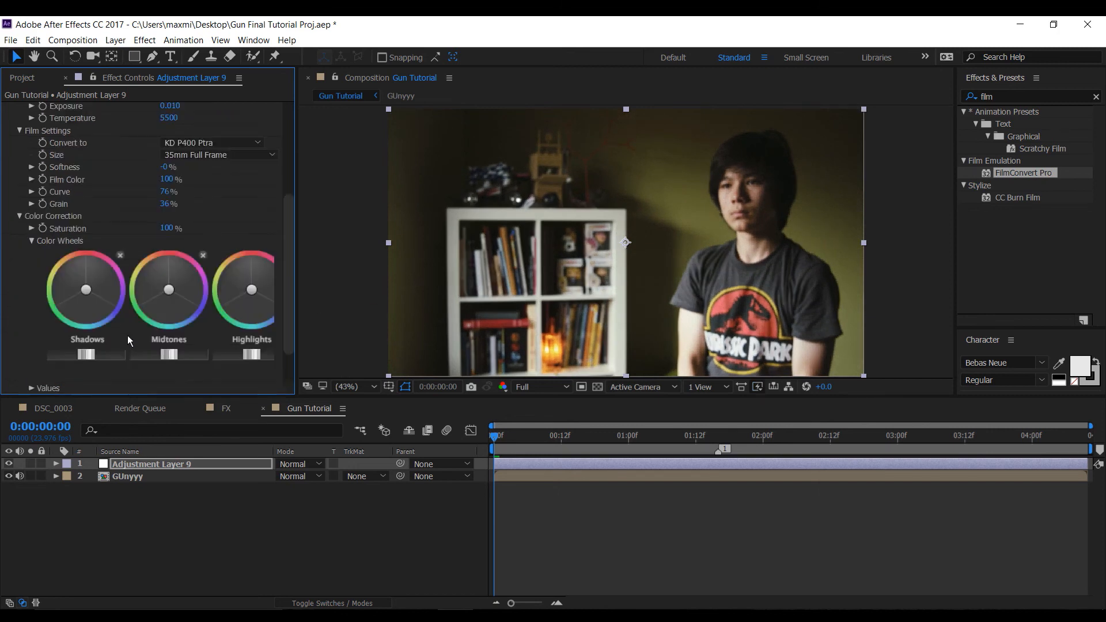
pyautogui.scroll(-3, 127, 334)
pyautogui.moveTo(167, 195); pyautogui.dragTo(195, 205)
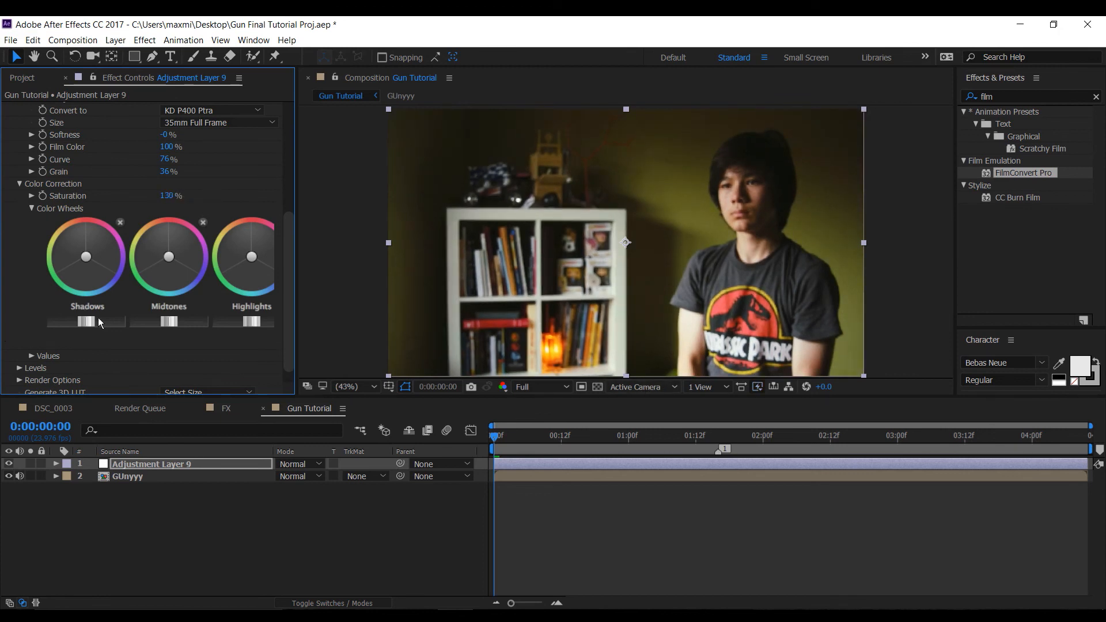
# Slightly lower the brightness of the shadows and midtones and raise the highlights with the color wheel sliders
pyautogui.moveTo(86, 321); pyautogui.dragTo(84, 321)
pyautogui.moveTo(174, 325); pyautogui.dragTo(165, 325)
pyautogui.moveTo(257, 322); pyautogui.dragTo(267, 322)
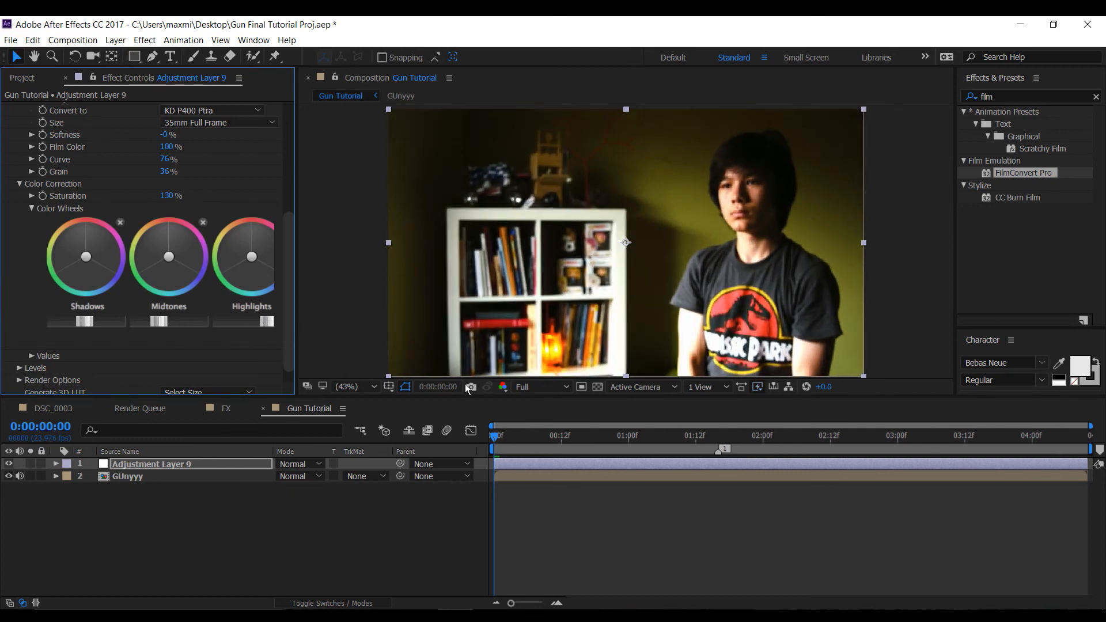
pyautogui.moveTo(166, 322); pyautogui.dragTo(172, 322)
pyautogui.moveTo(264, 321); pyautogui.dragTo(260, 321)
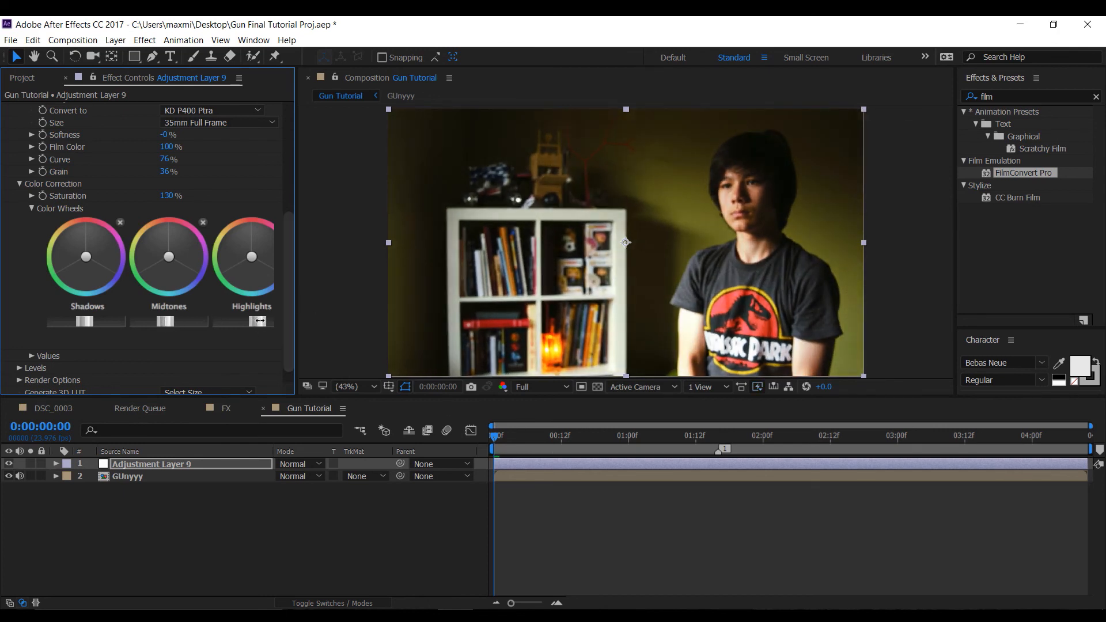
# Set FilmConvert Pro's Exposure to 0.1 and preview the shot up to the muzzle flash
pyautogui.scroll(3, 73, 203)
pyautogui.click(170, 202)
pyautogui.write('0.1')
pyautogui.press('Return')
pyautogui.press('space')
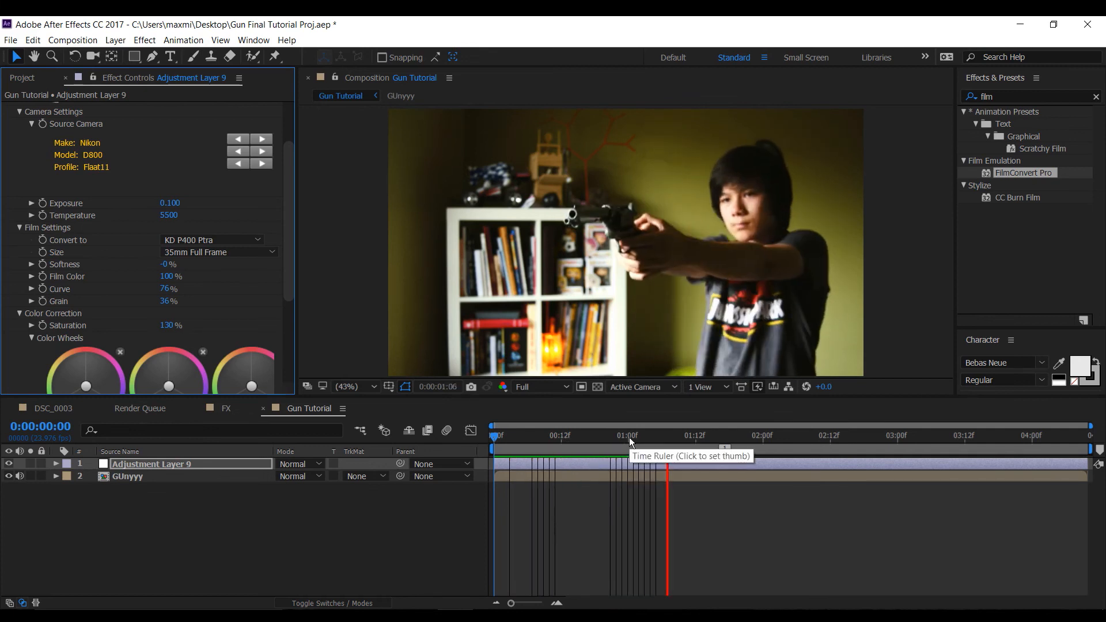
pyautogui.press('space')
# Reduce the film Curve to 40% and preview the graded composition from the start
pyautogui.scroll(-3, 118, 327)
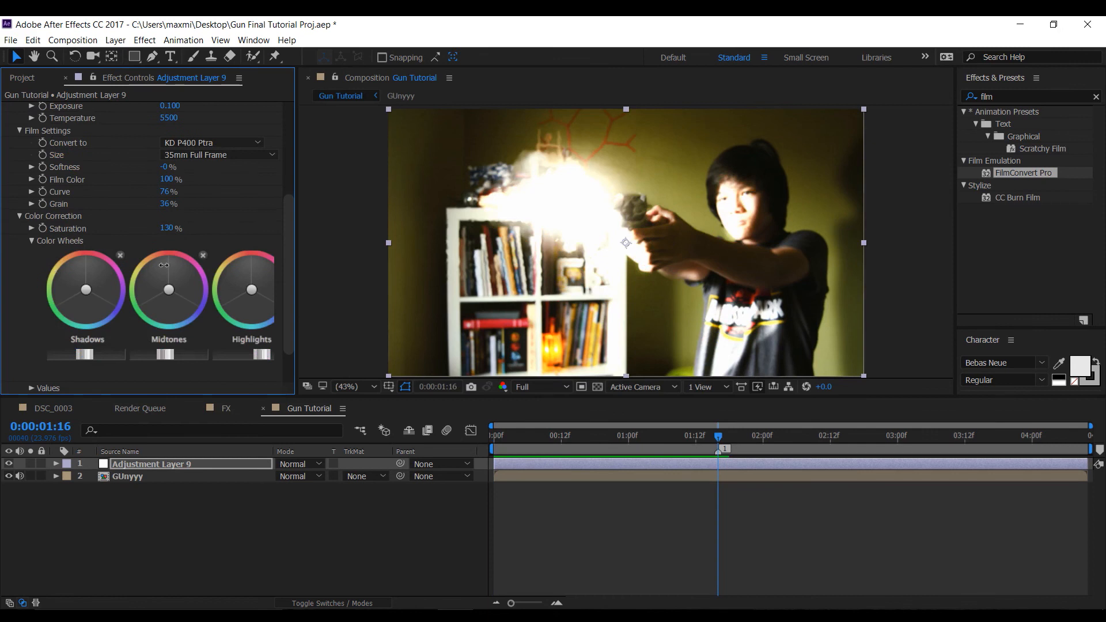
pyautogui.moveTo(181, 188); pyautogui.dragTo(140, 194)
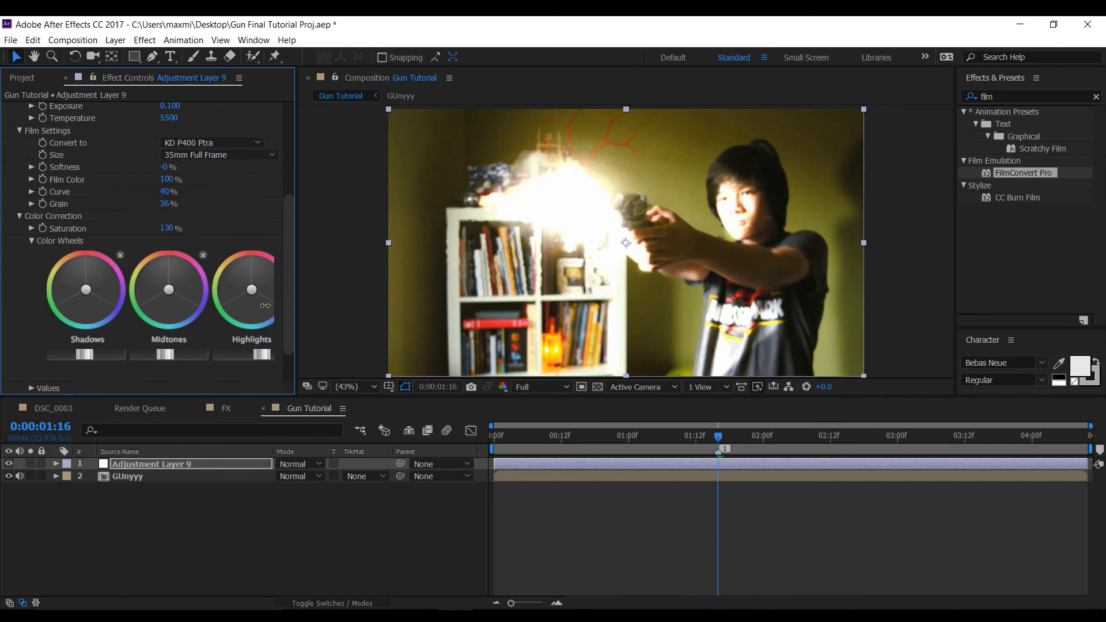
pyautogui.moveTo(575, 438); pyautogui.dragTo(454, 441)
pyautogui.press('space')
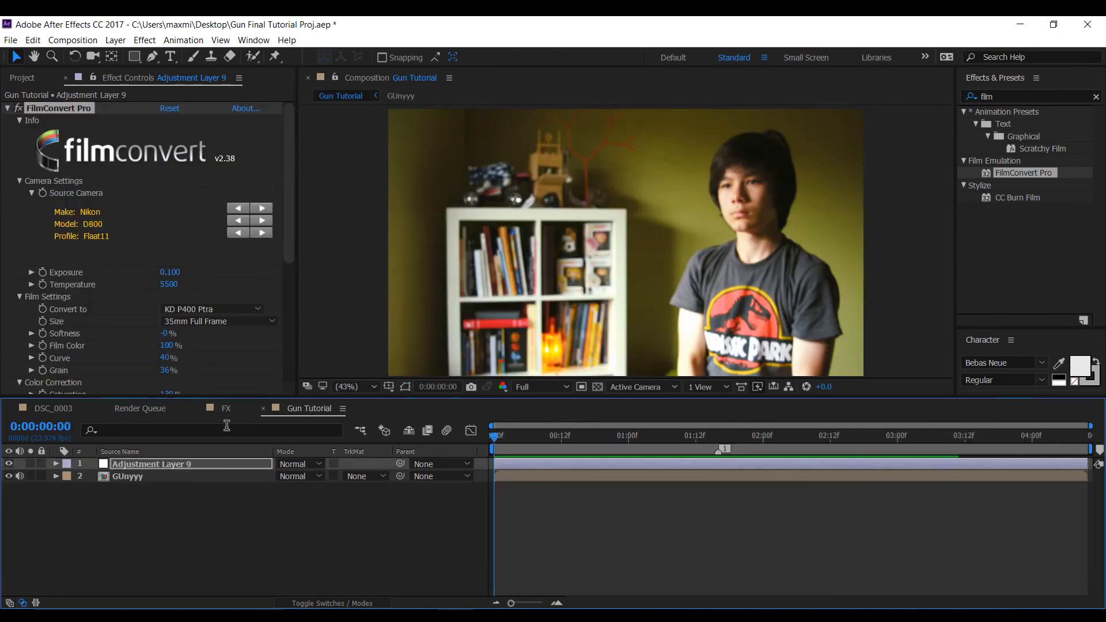
# Inspect the layers inside the GUnyyy pre-comp, including Black Solid 2, and return to scrub through the Gun Tutorial composition
pyautogui.click(142, 478)
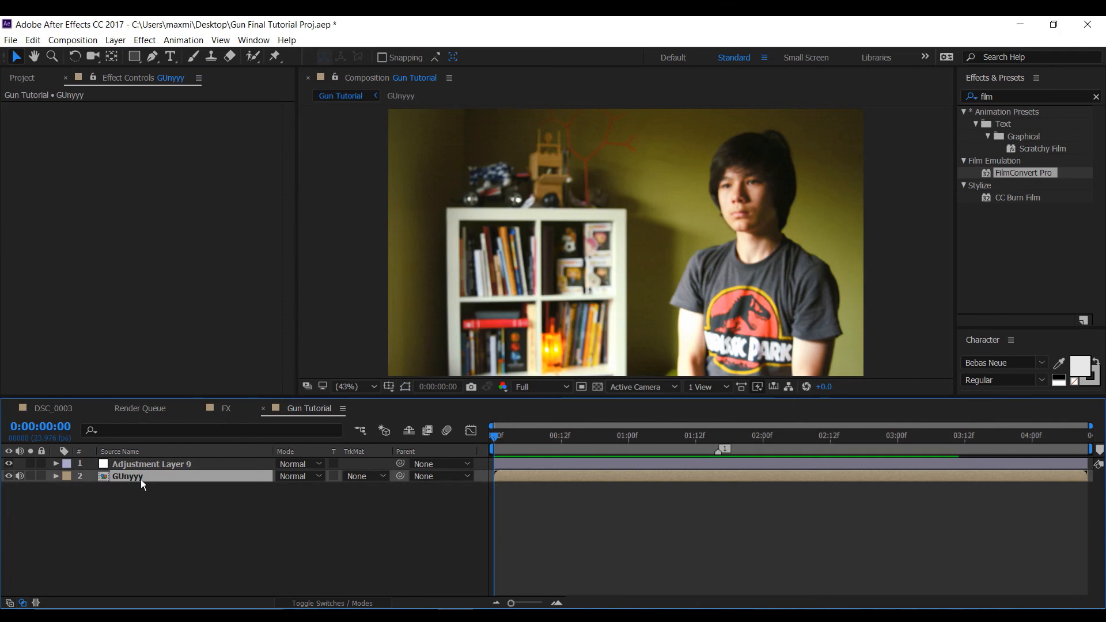
pyautogui.doubleClick(141, 479)
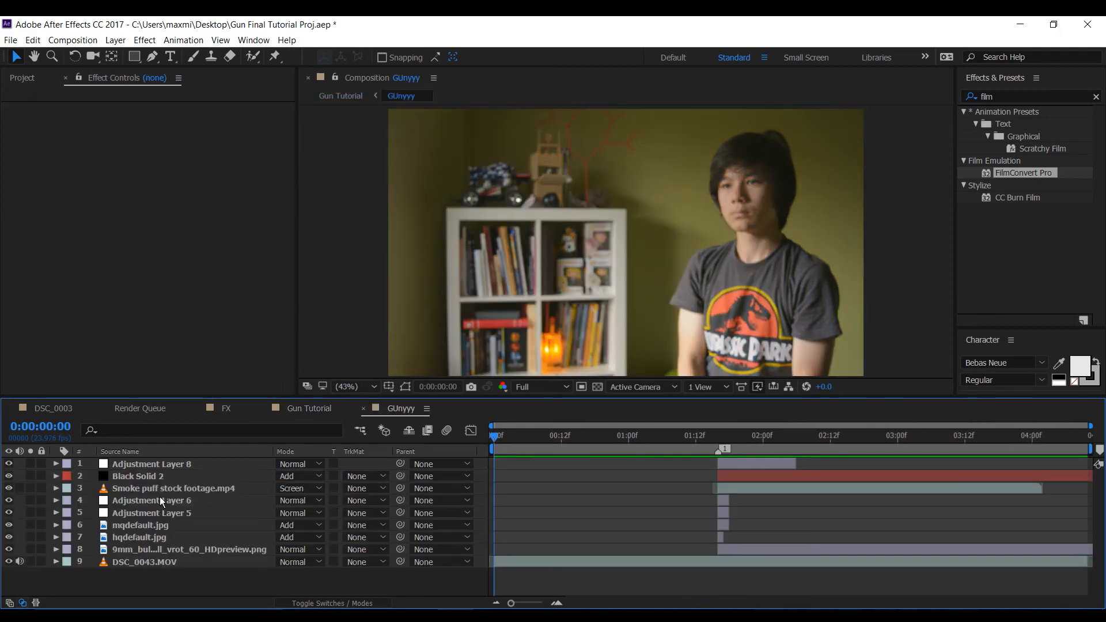
pyautogui.click(286, 477)
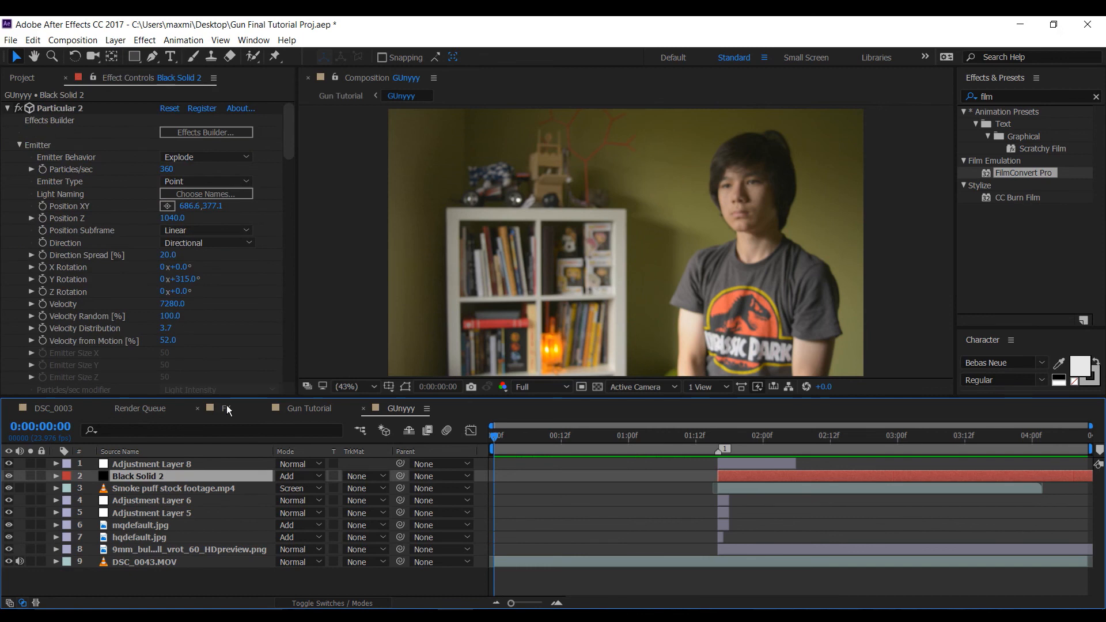
pyautogui.click(298, 408)
pyautogui.press('pagedown')
pyautogui.moveTo(519, 435); pyautogui.dragTo(1008, 448)
pyautogui.press('Home')
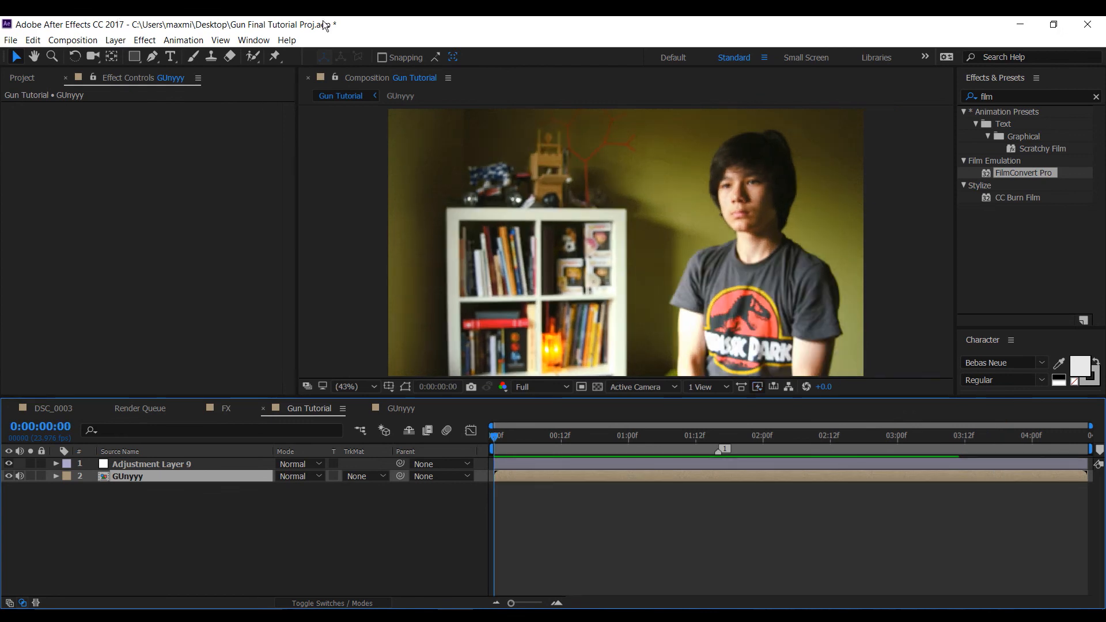
# Import the 2.35 - 1 Letterbox image from the VFX SFX desktop folder and place it as the top layer
pyautogui.moveTo(380, 22); pyautogui.dragTo(737, 31)
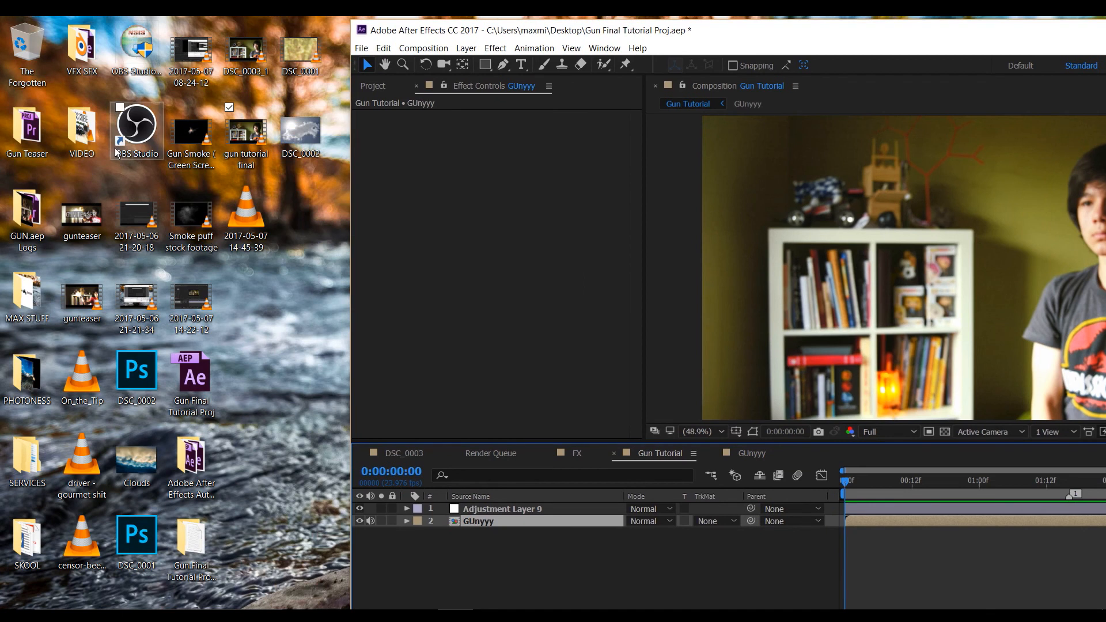
pyautogui.click(91, 62)
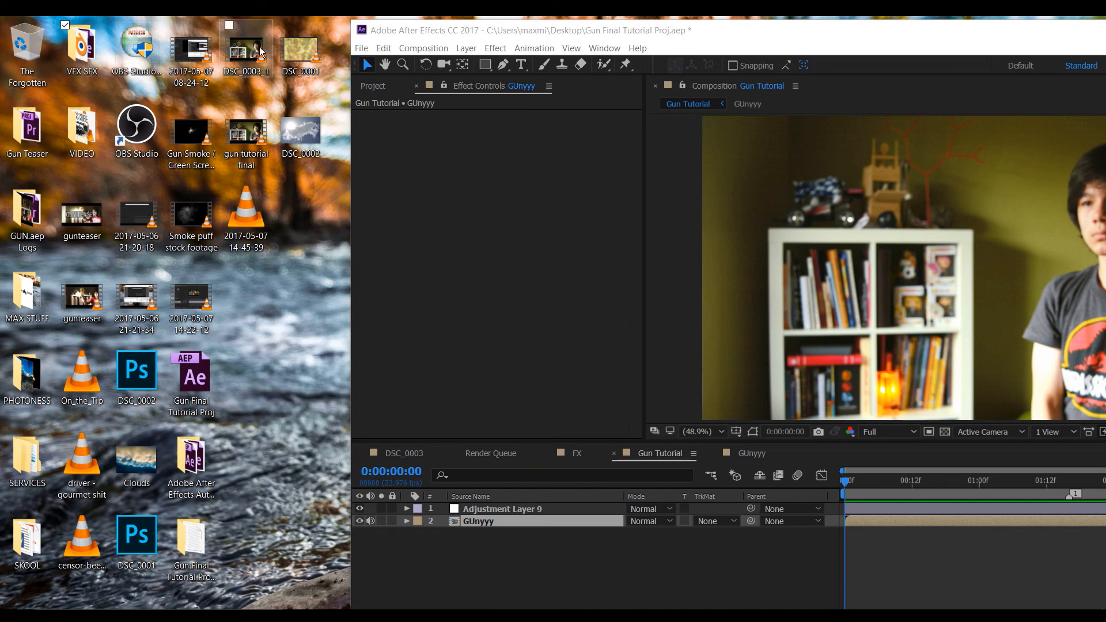
pyautogui.press('Return')
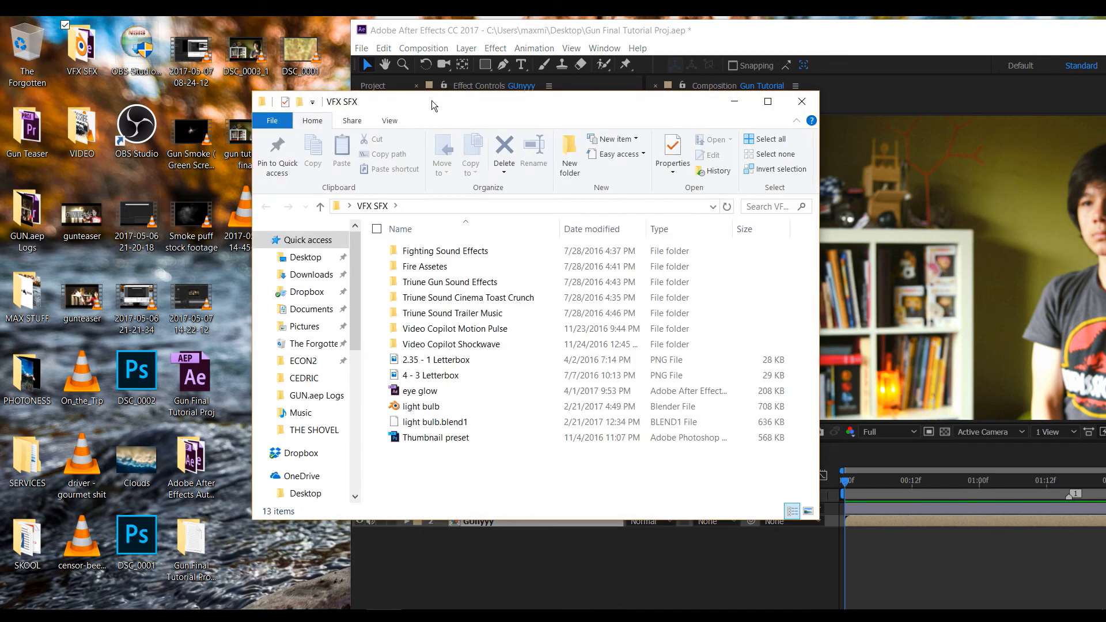
pyautogui.moveTo(431, 101); pyautogui.dragTo(233, 44)
pyautogui.click(237, 304)
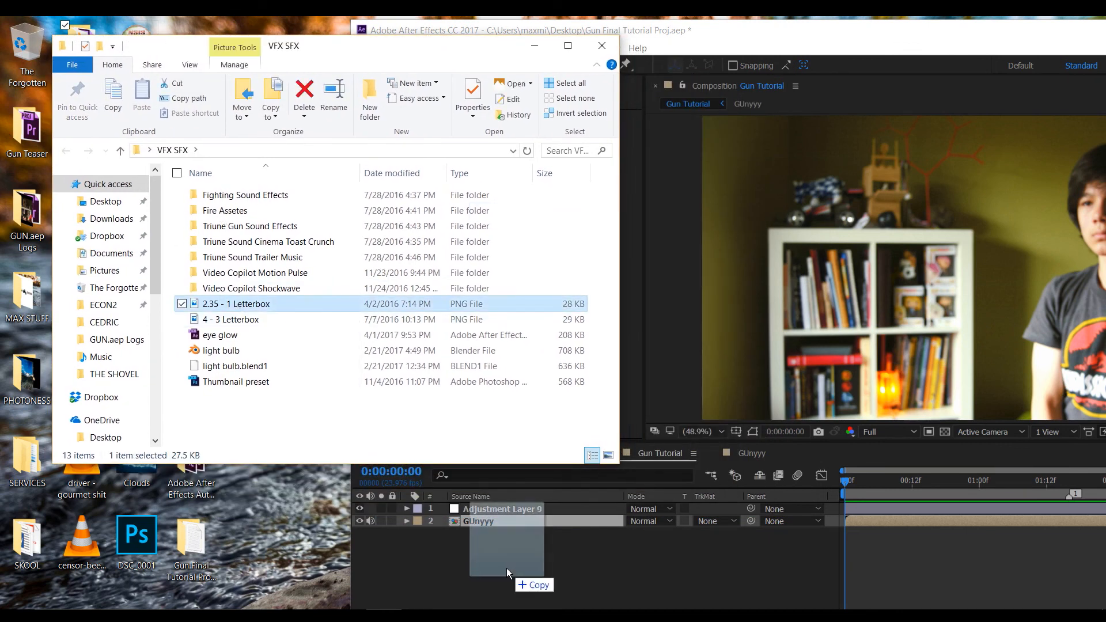
pyautogui.click(706, 36)
pyautogui.moveTo(705, 36); pyautogui.dragTo(502, 119)
pyautogui.doubleClick(503, 120)
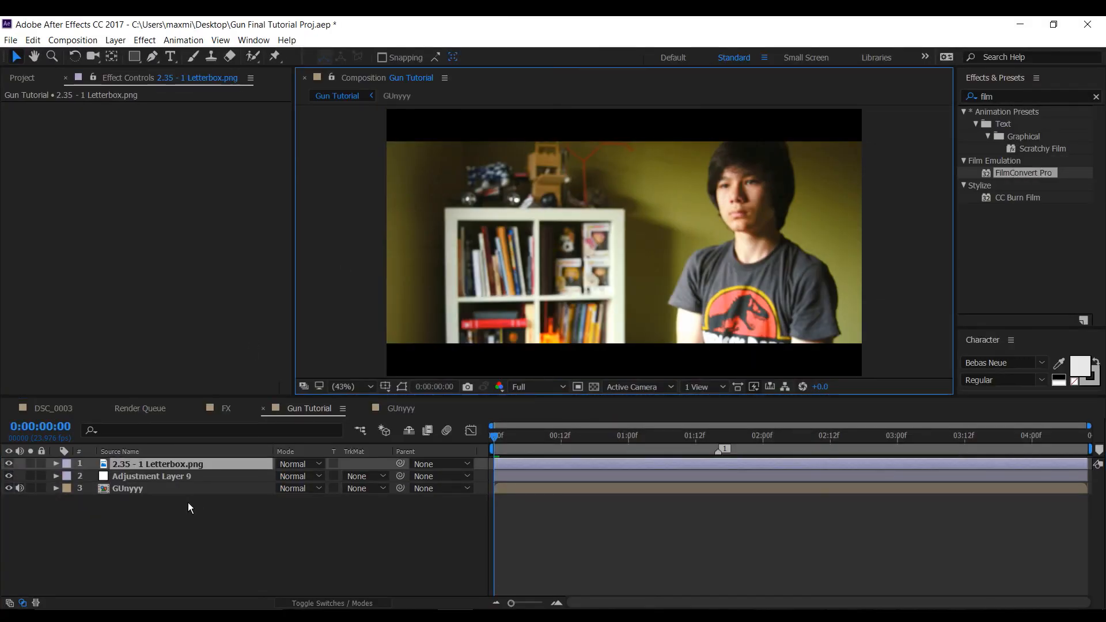
# Move the GUnyyy layer down to position 960, 572 within the letterbox and preview the framing
pyautogui.click(154, 489)
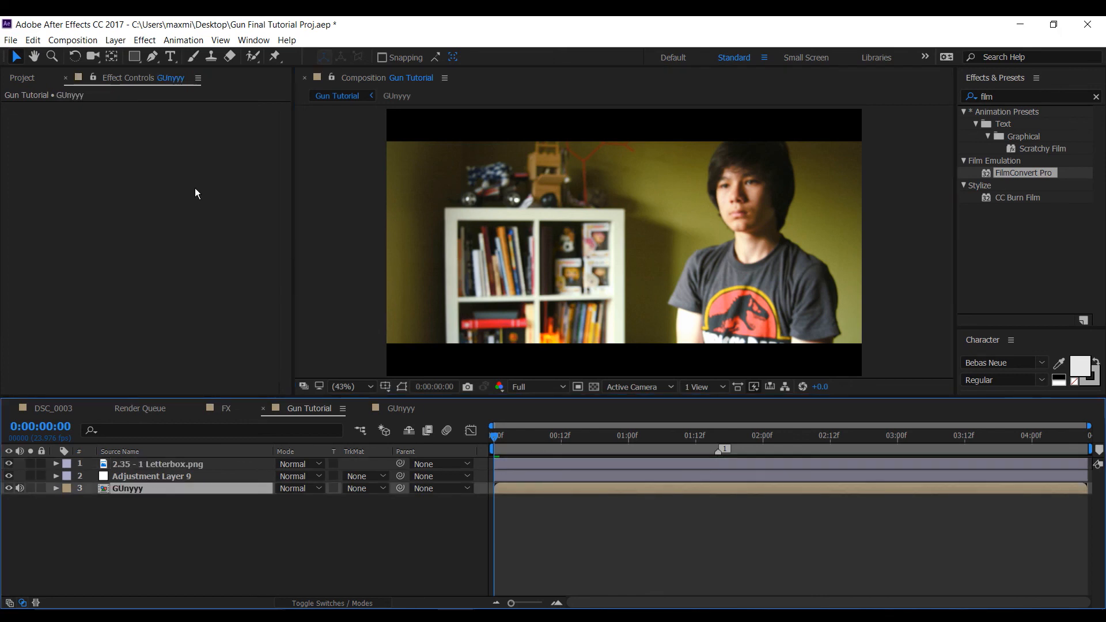
pyautogui.press('p')
pyautogui.moveTo(300, 500); pyautogui.dragTo(727, 546)
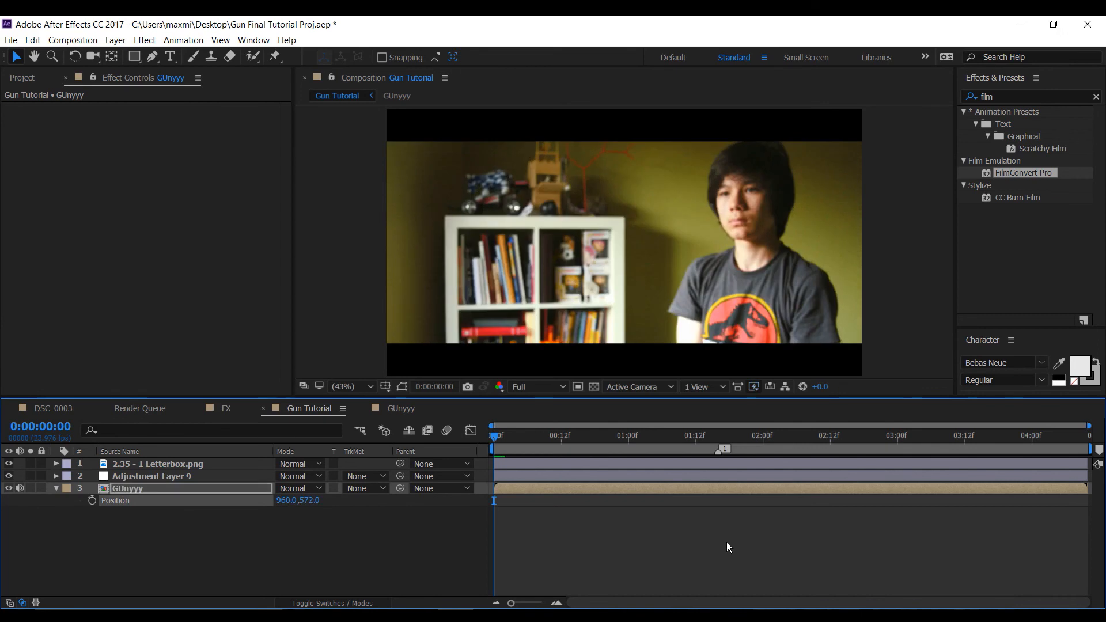
pyautogui.press('space')
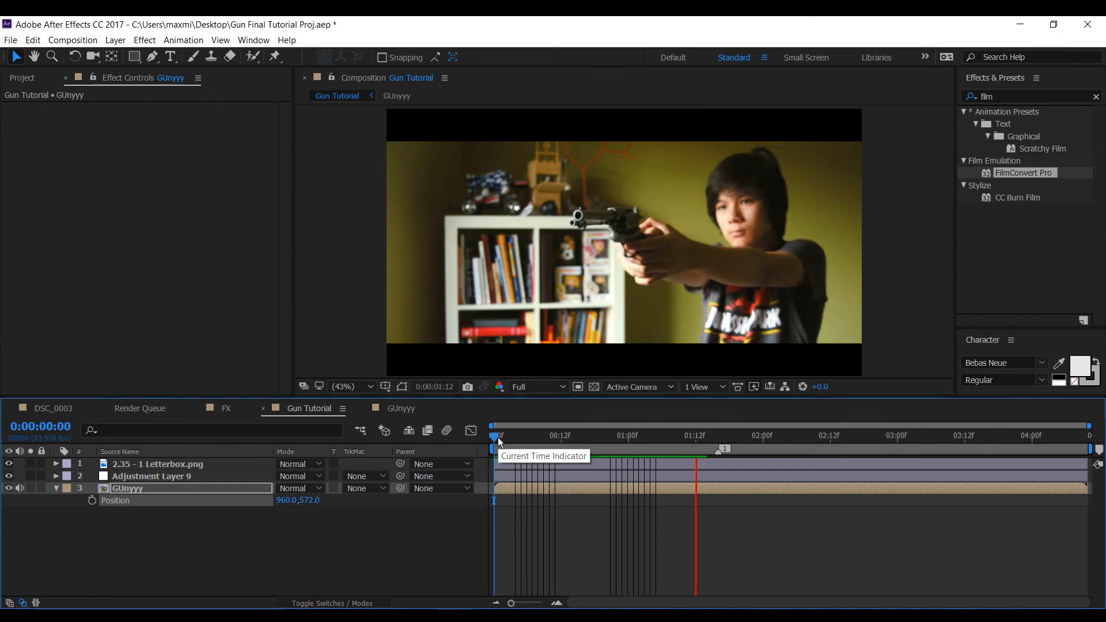
pyautogui.press('space')
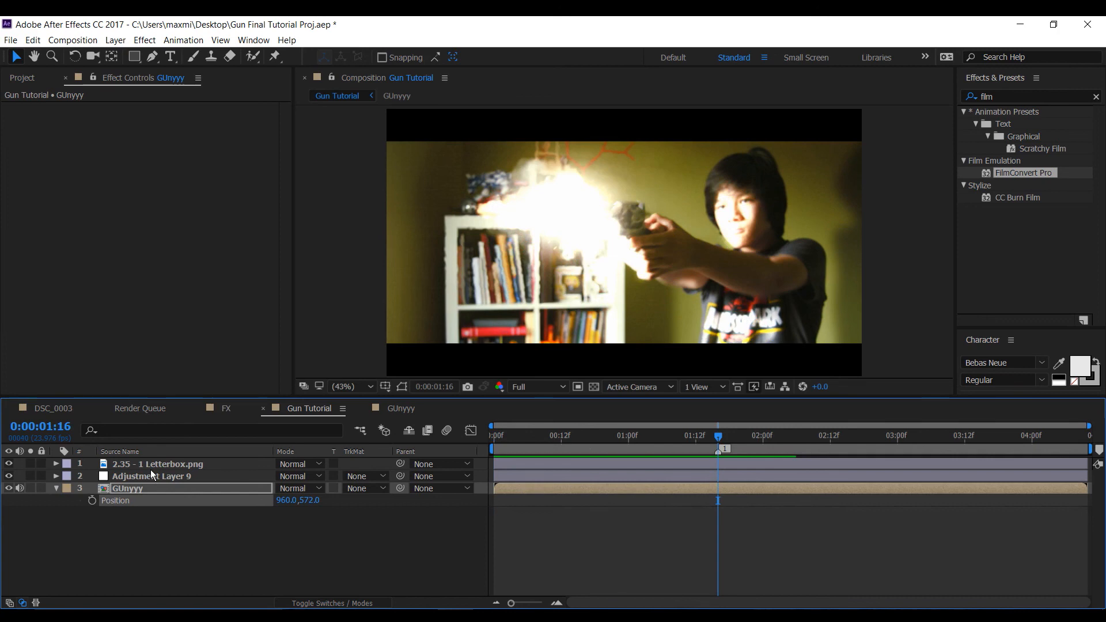
# Try the FJ Ast 100 film stock on Adjustment Layer 9, settle on KD 5213 Vis3, and preview from the start
pyautogui.click(150, 475)
pyautogui.click(211, 211)
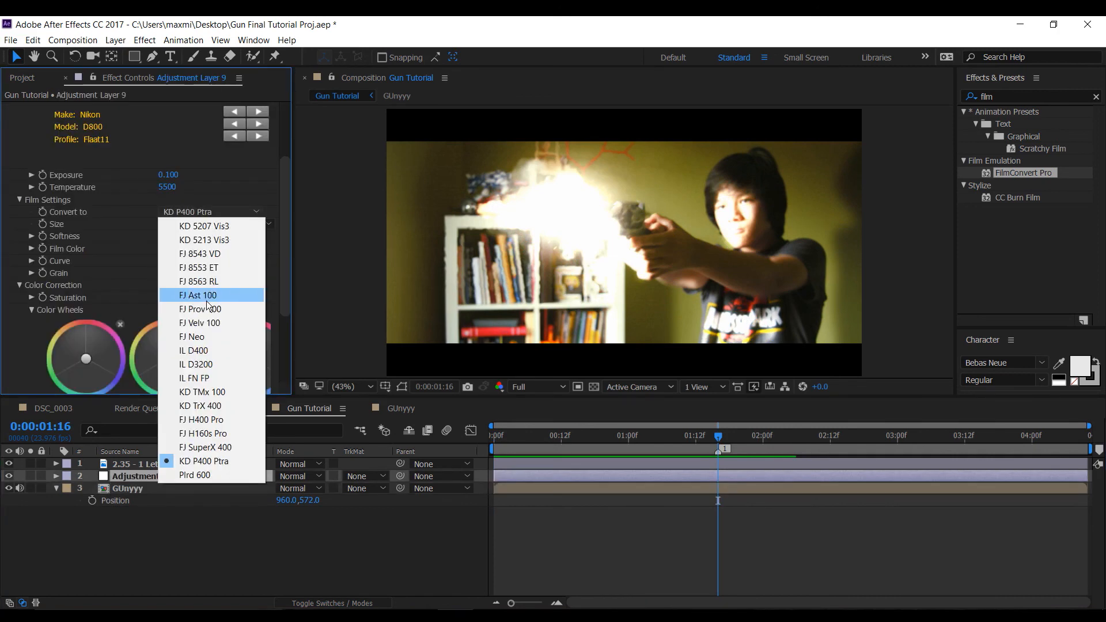
pyautogui.click(207, 300)
pyautogui.scroll(-1, 199, 209)
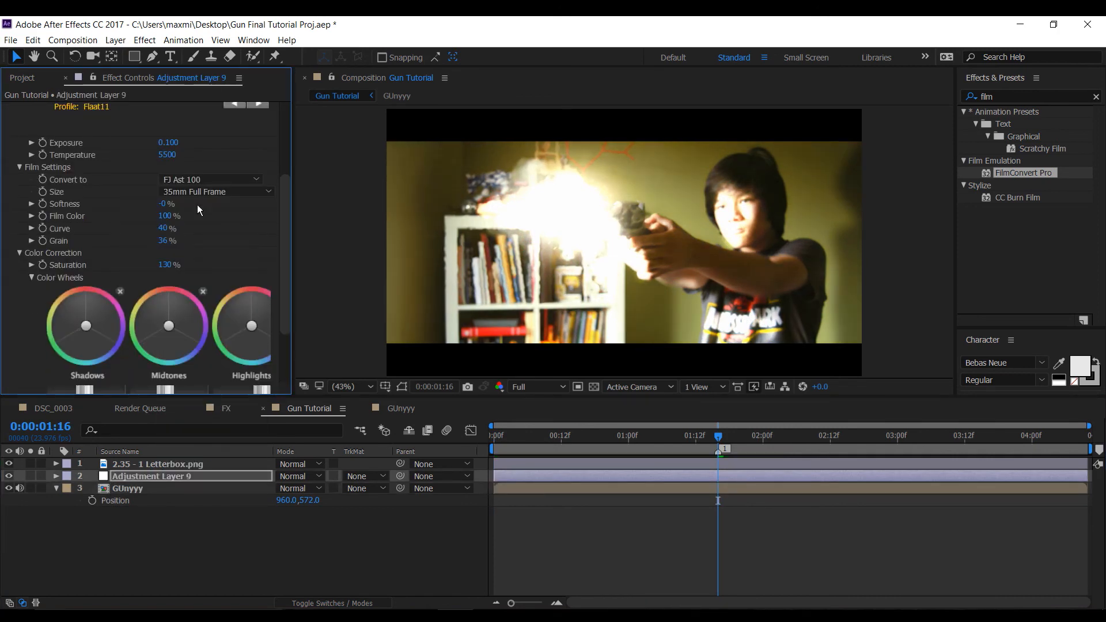
pyautogui.click(208, 180)
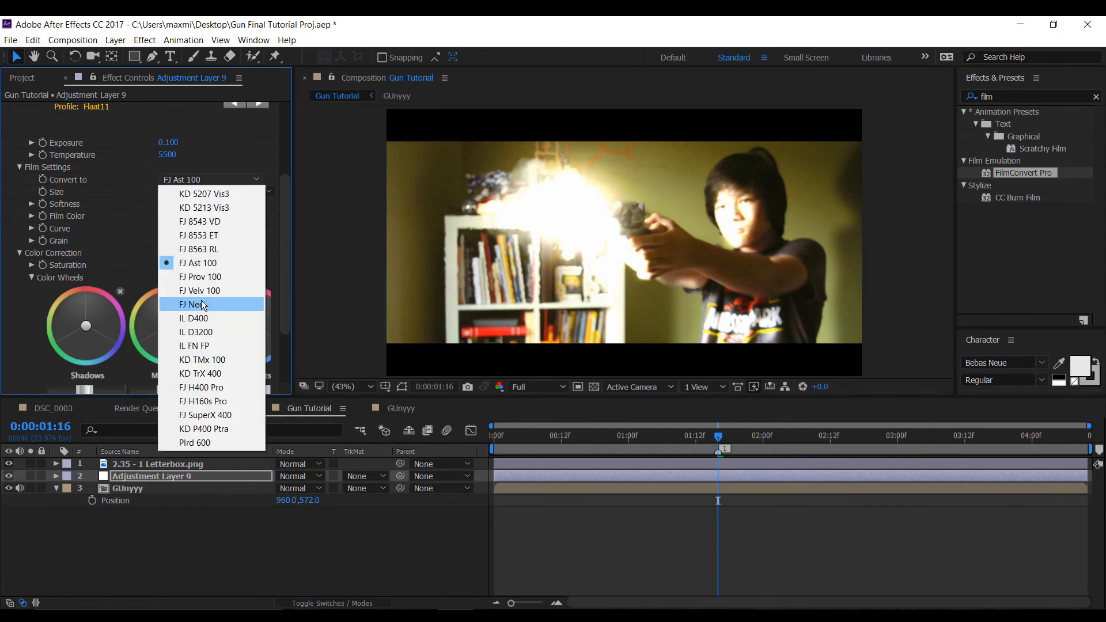
pyautogui.click(194, 277)
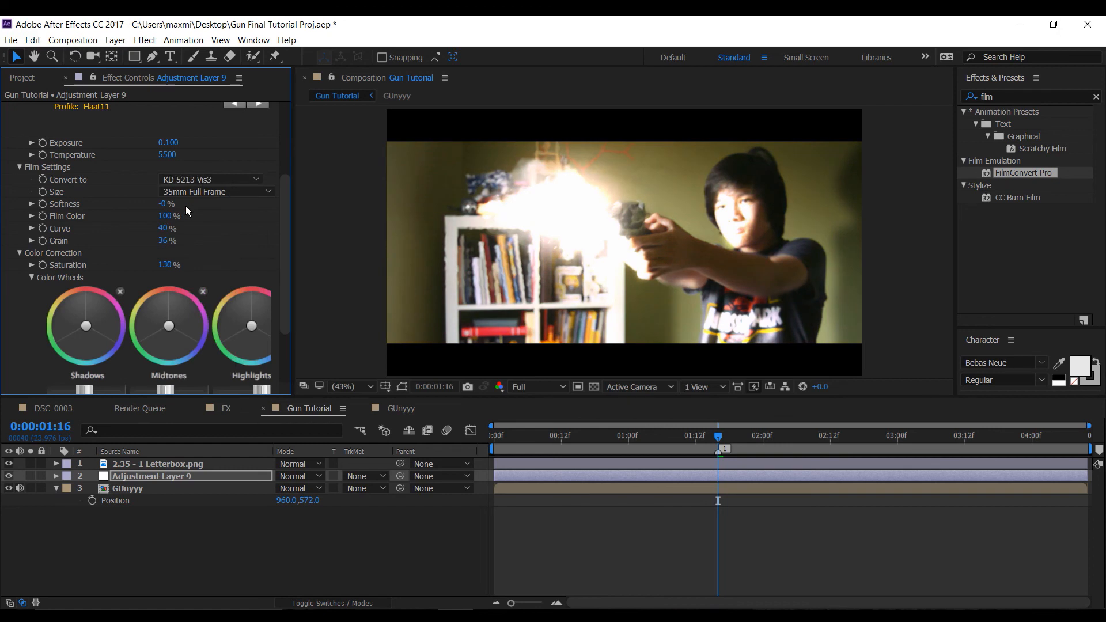
pyautogui.click(413, 448)
pyautogui.press('Home')
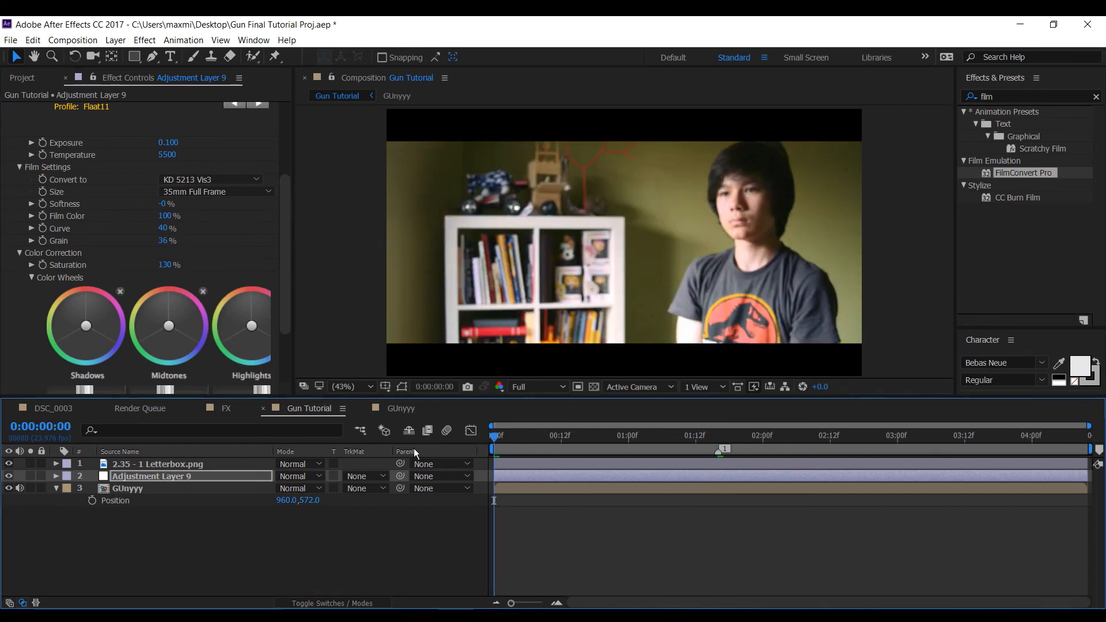
pyautogui.press('space')
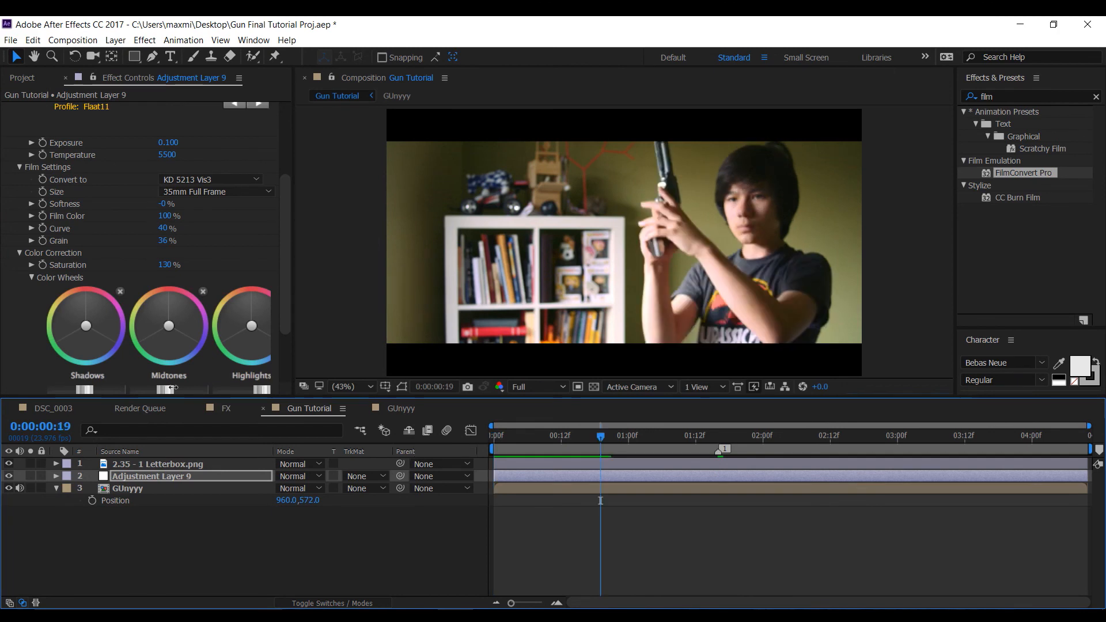
# Lower the midtones' brightness slightly in the color wheels and play back the whole composition
pyautogui.moveTo(173, 388); pyautogui.dragTo(164, 388)
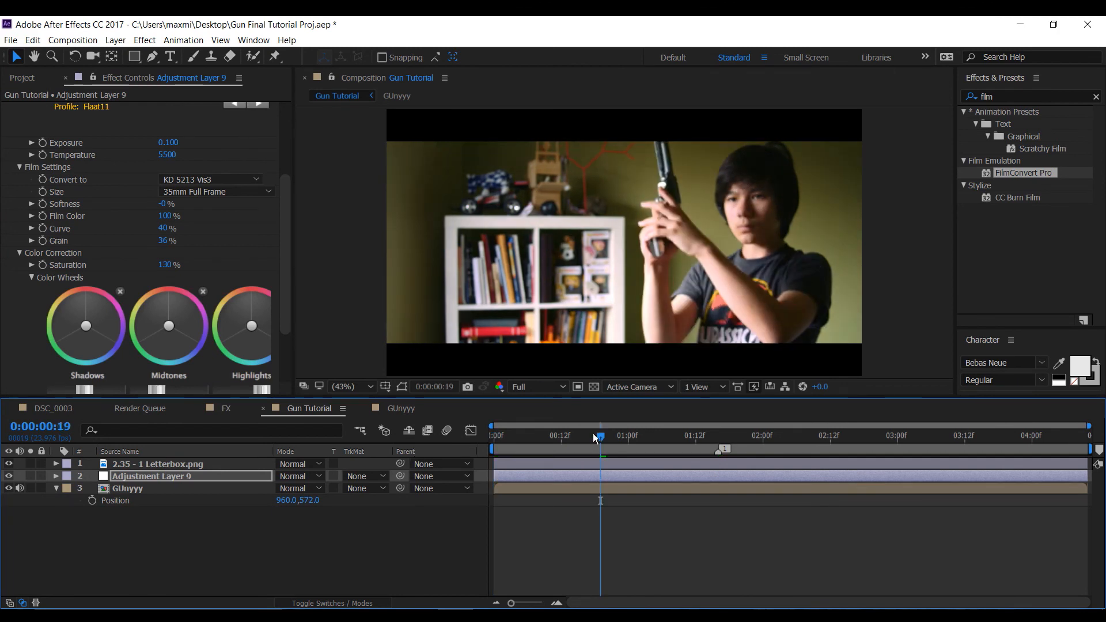
pyautogui.press('space')
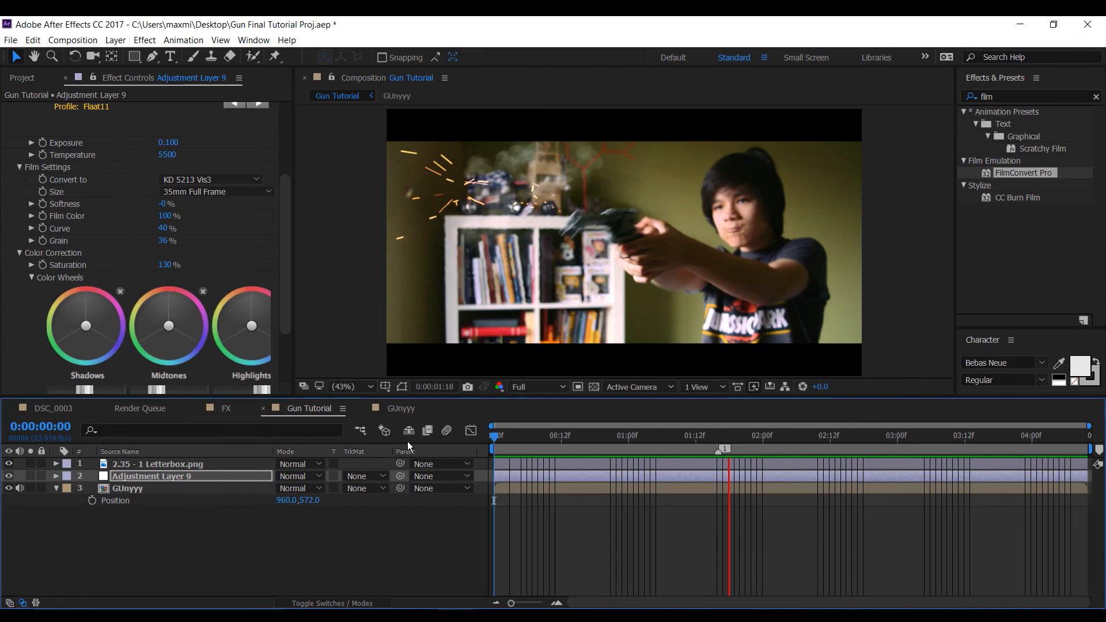
pyautogui.press('space')
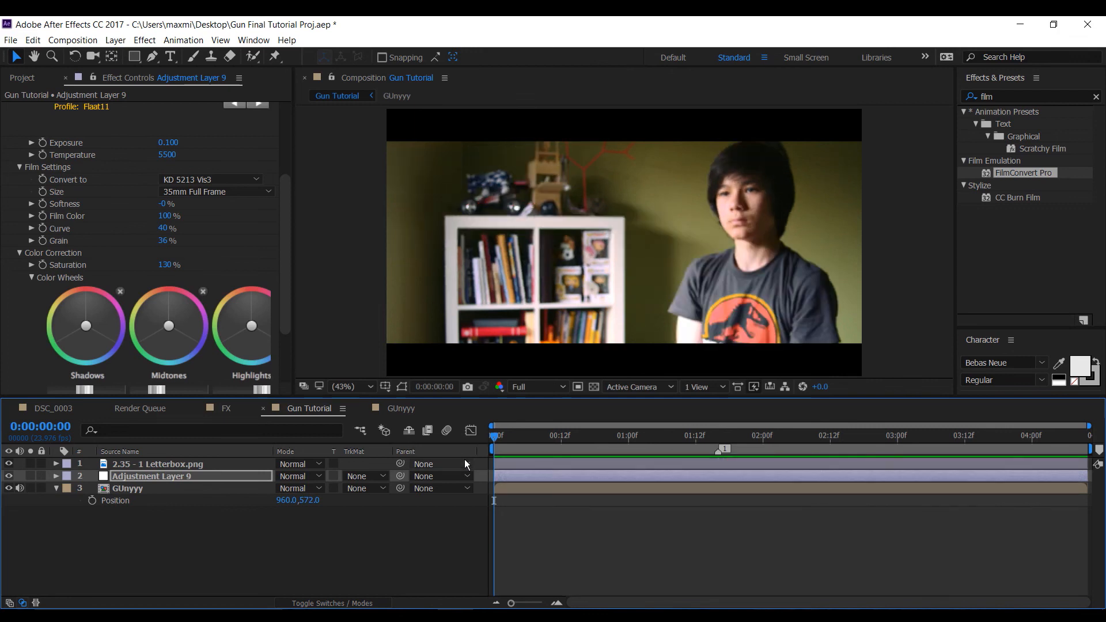